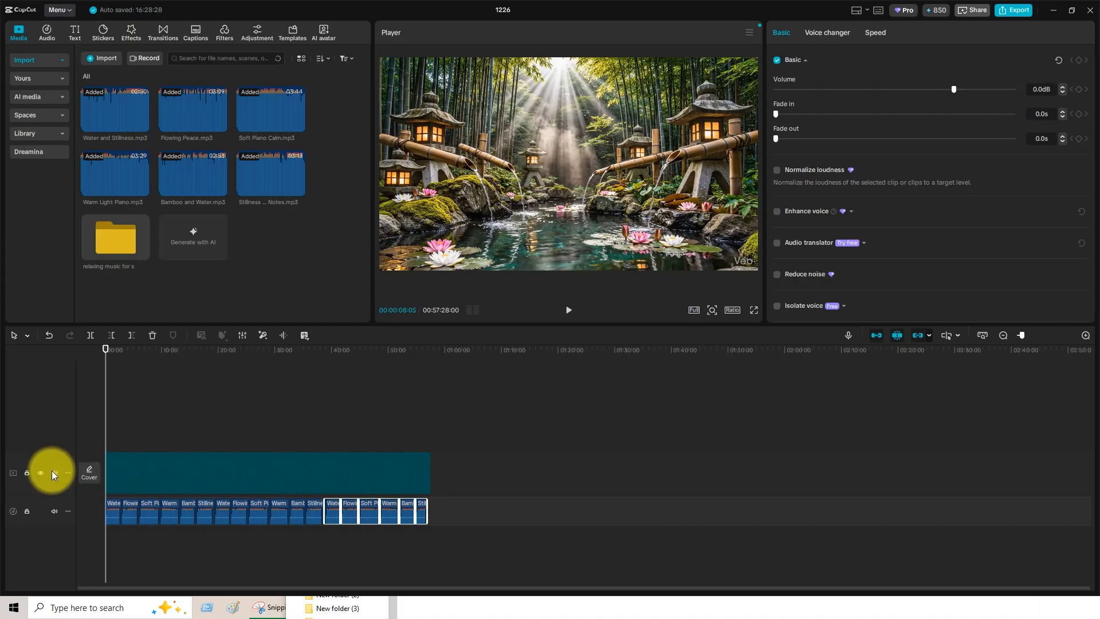
- Mute the original sound of the main video track and play the project from its start in full screen
click(53, 473)
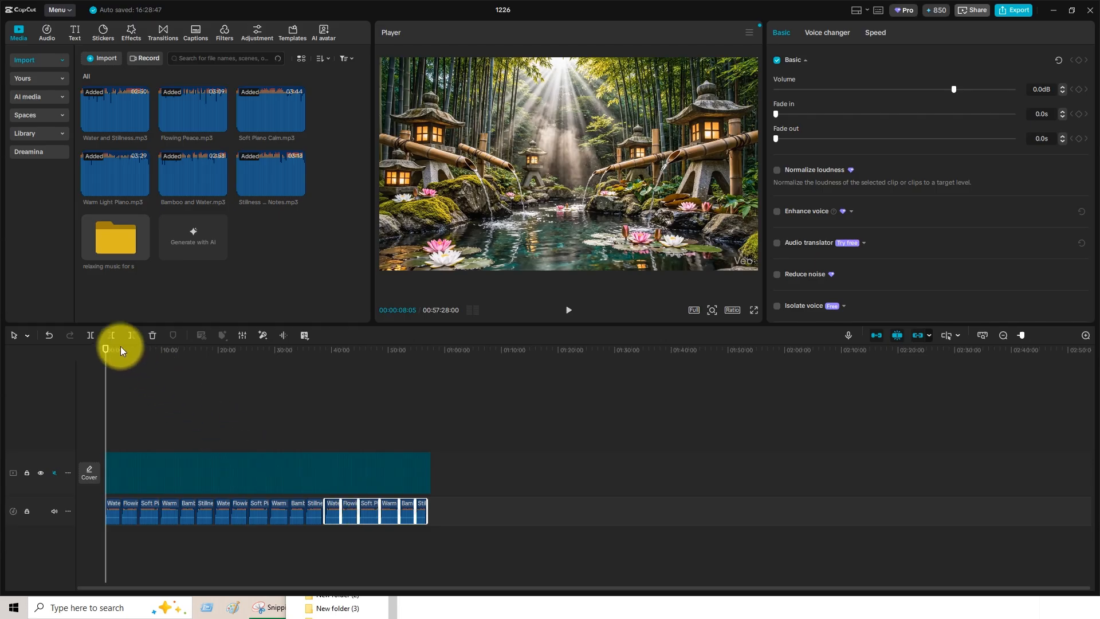
drag(106, 357, 102, 357)
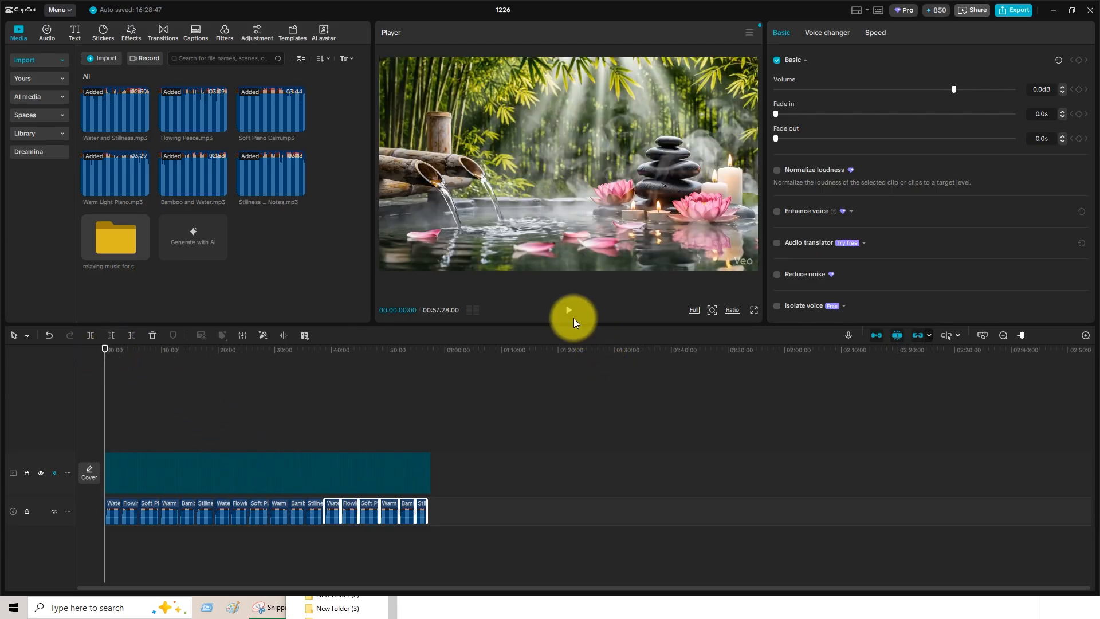
click(754, 310)
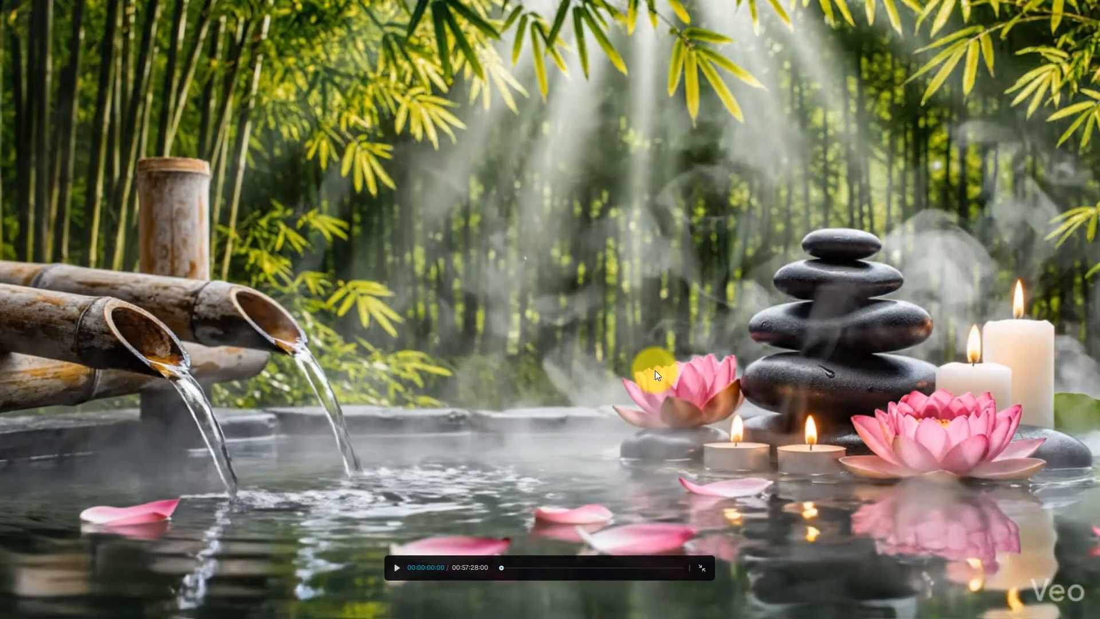
click(396, 567)
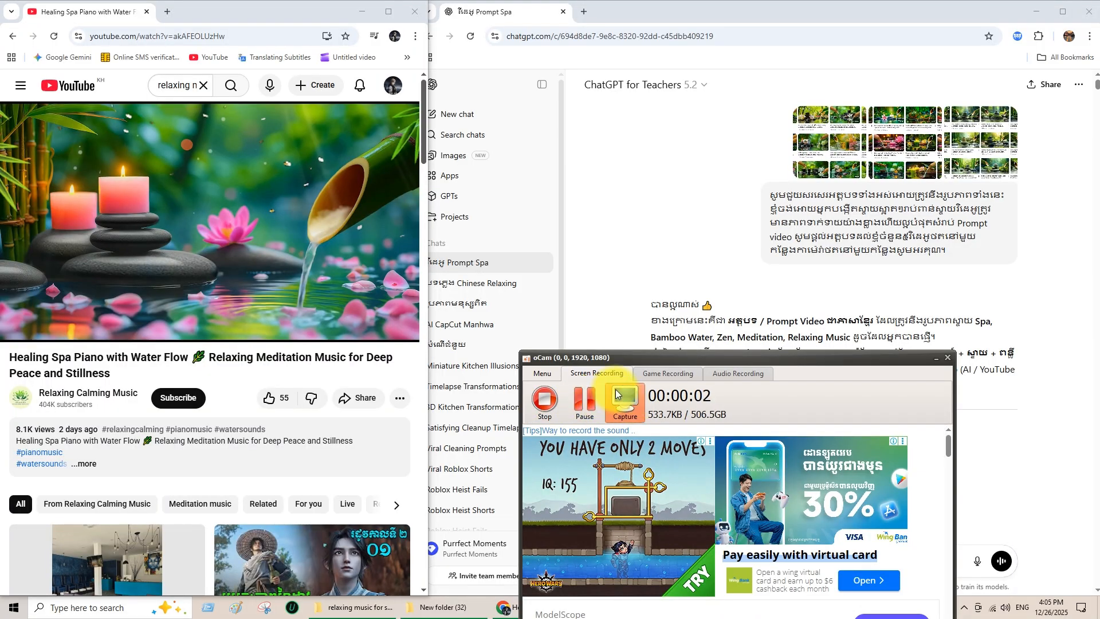
- Put the screen recorder away and look over the ChatGPT video prompts beside the YouTube spa piano video
click(935, 359)
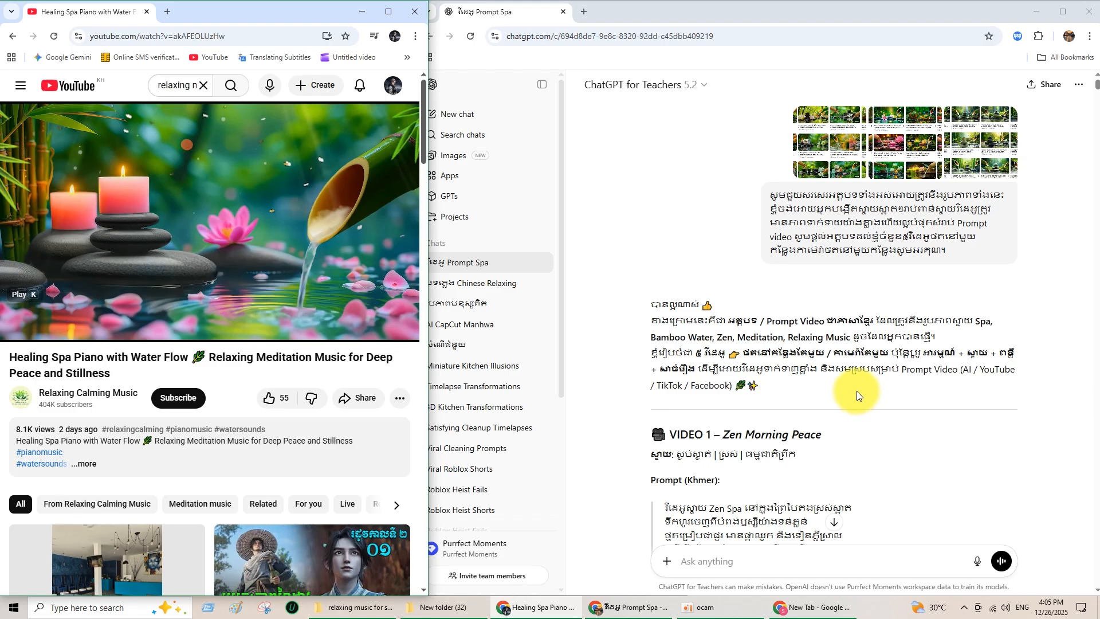
scroll(856, 391, down, 4)
scroll(853, 393, up, 4)
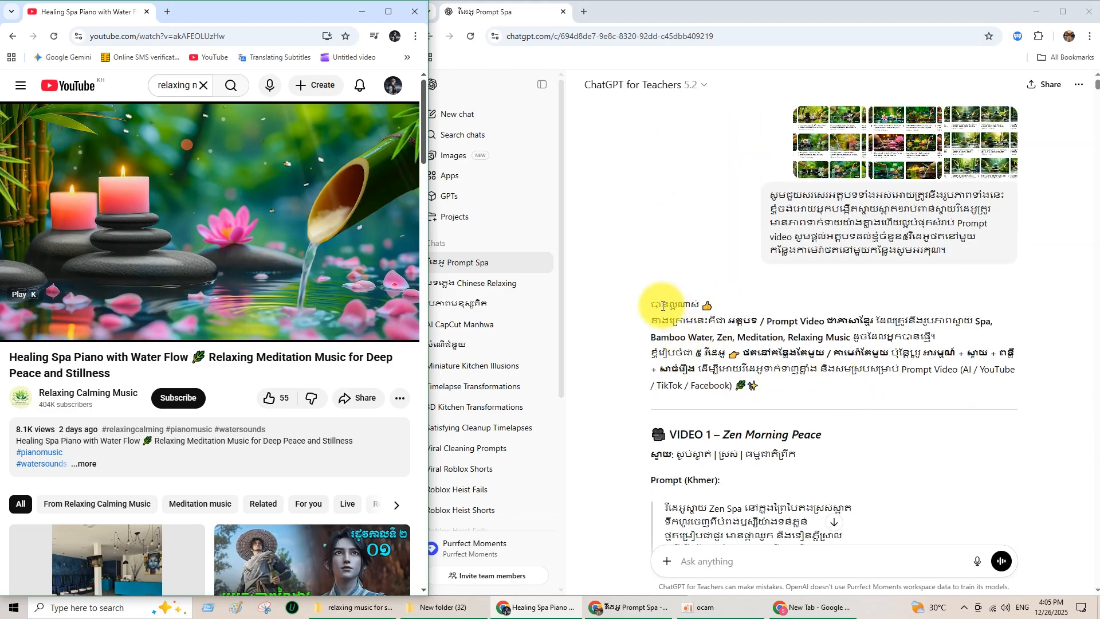
click(106, 309)
click(231, 229)
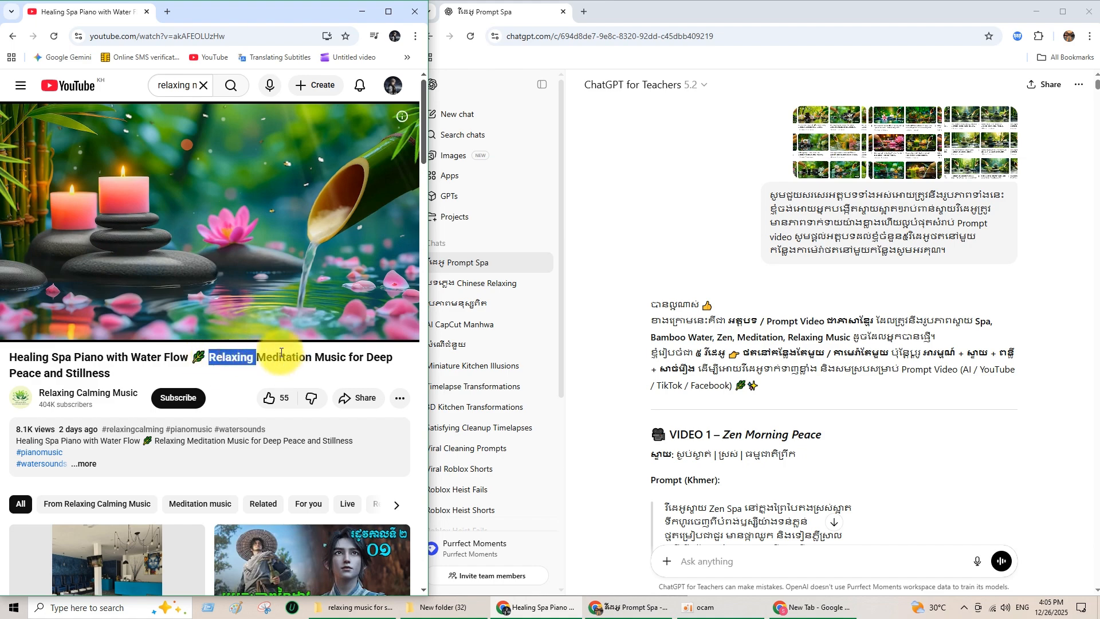
scroll(739, 261, down, 7)
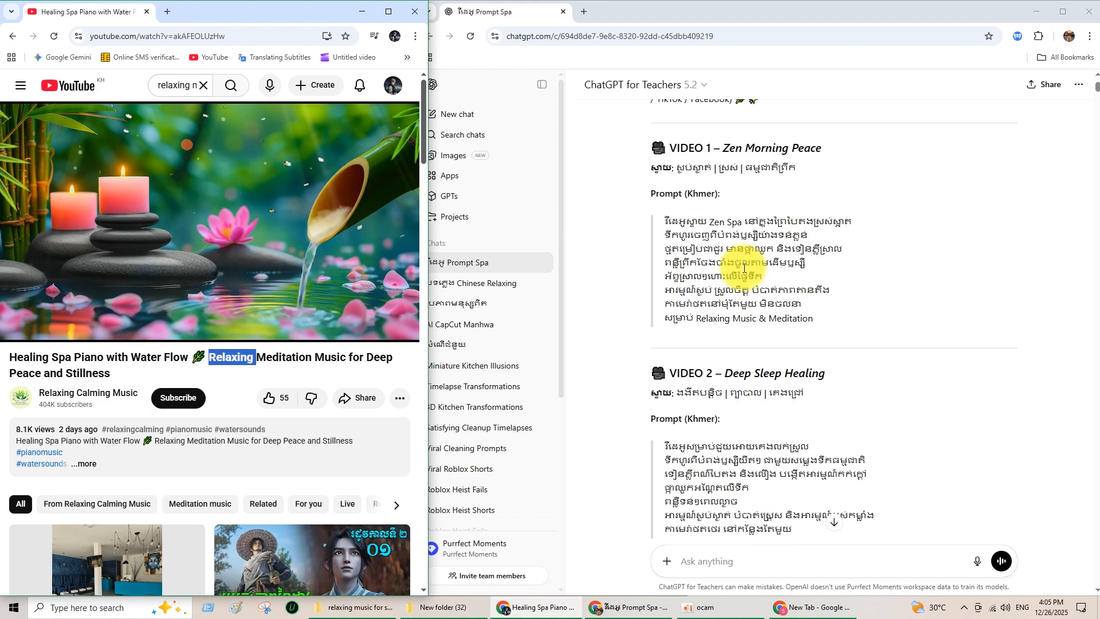
scroll(739, 263, up, 7)
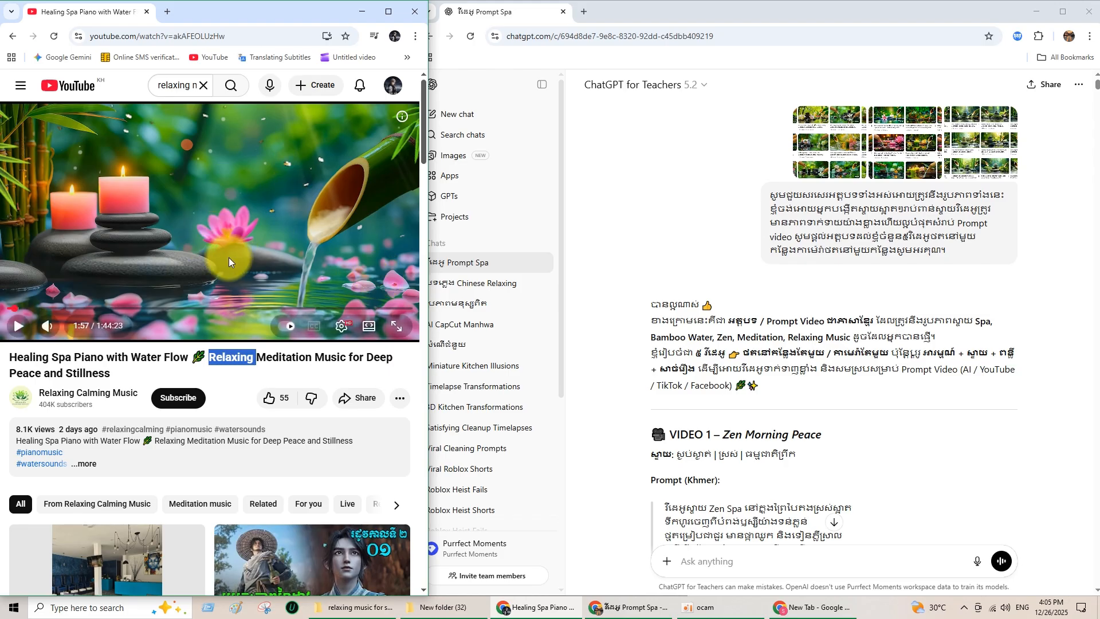
- Maximize the YouTube window and open the list of videos on the Relaxing Calming Music channel
click(387, 14)
scroll(379, 456, down, 2)
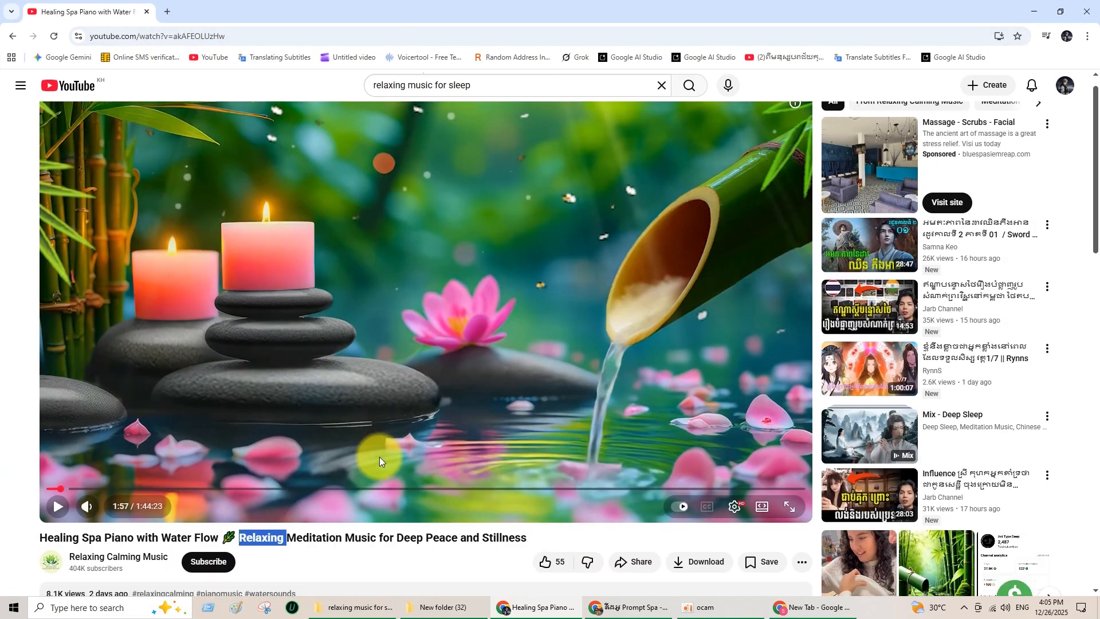
click(99, 463)
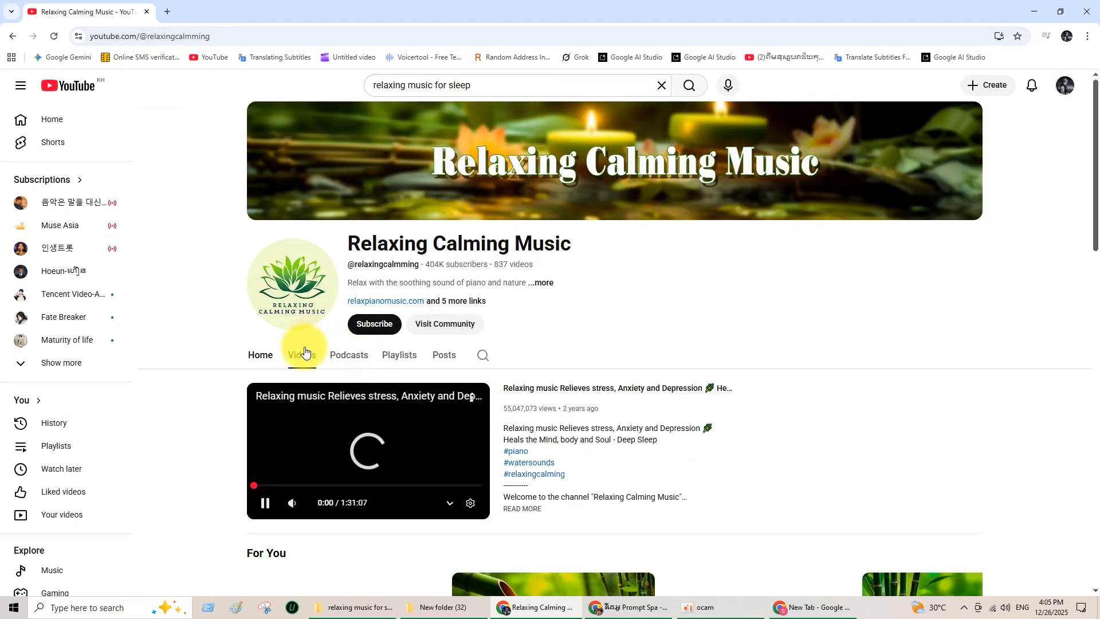
click(303, 355)
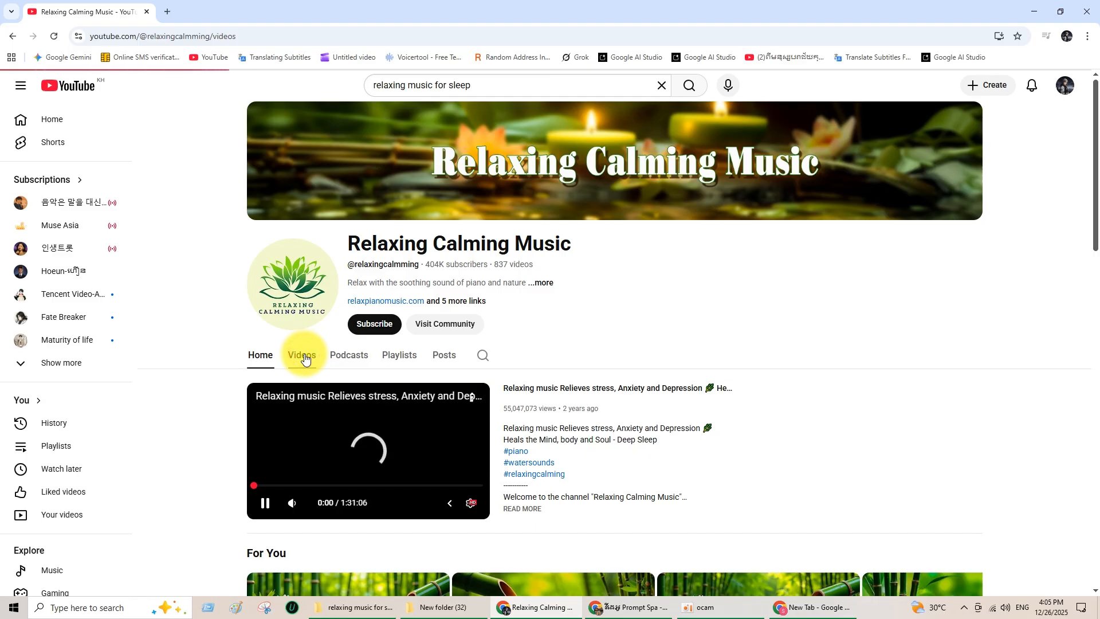
- Examine the channel's latest video thumbnails and titles and highlight the channel name Relaxing Calming Music
scroll(523, 338, down, 4)
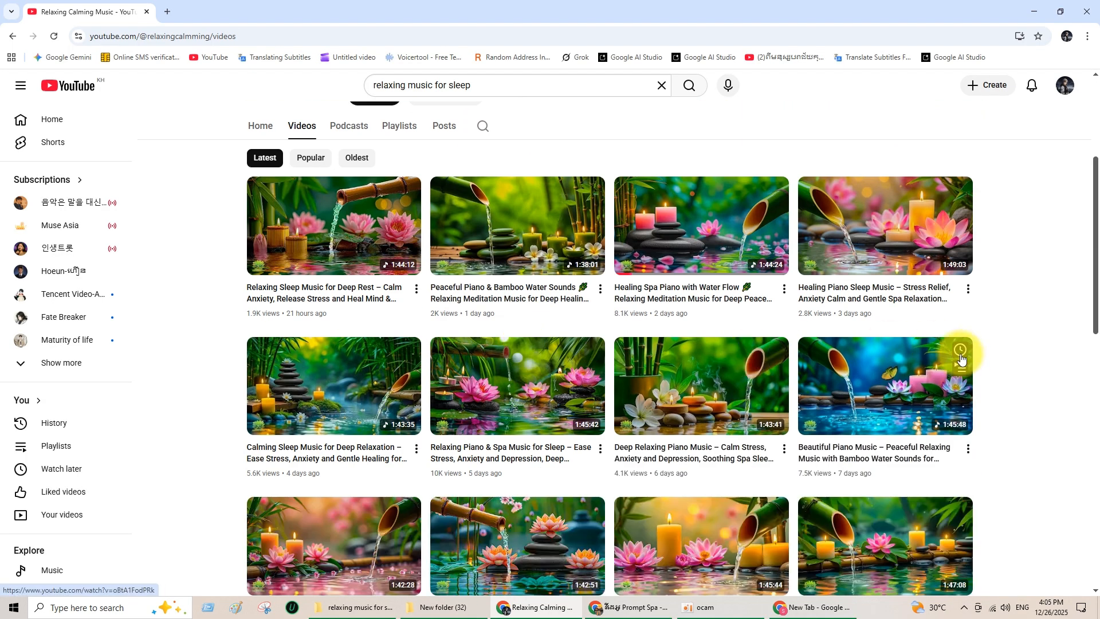
scroll(458, 276, up, 2)
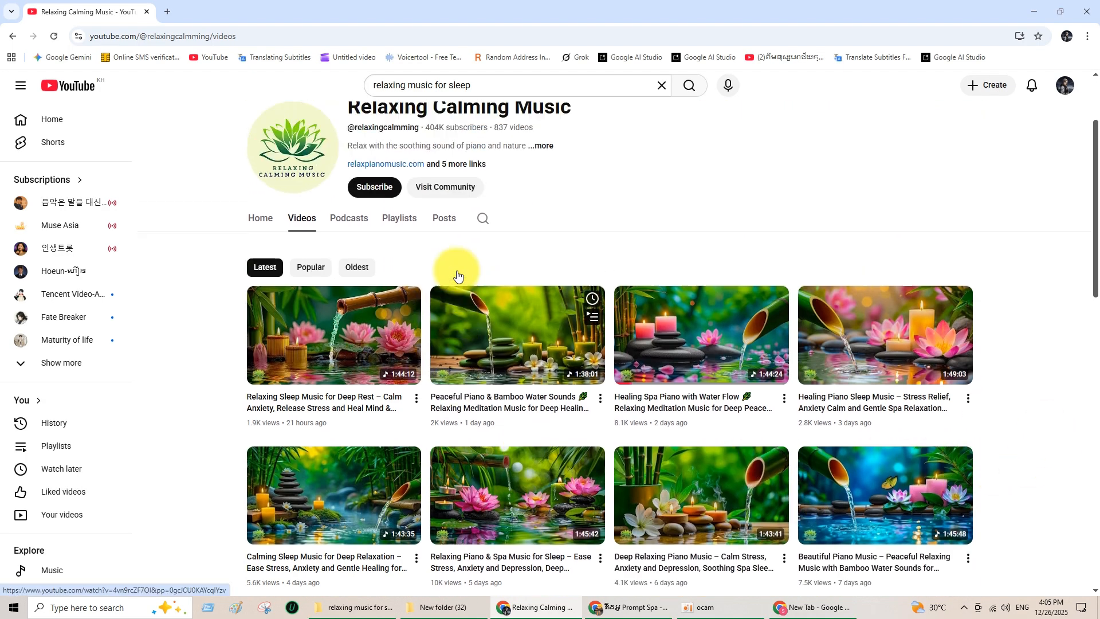
scroll(643, 388, down, 2)
scroll(356, 286, up, 1)
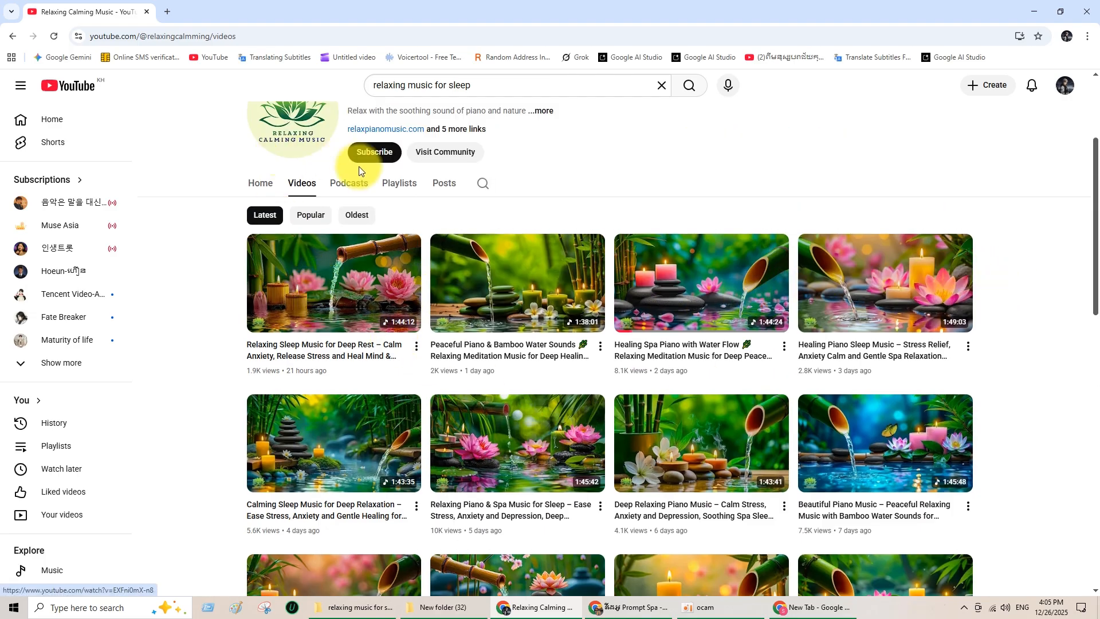
scroll(350, 166, up, 2)
drag(341, 188, 542, 186)
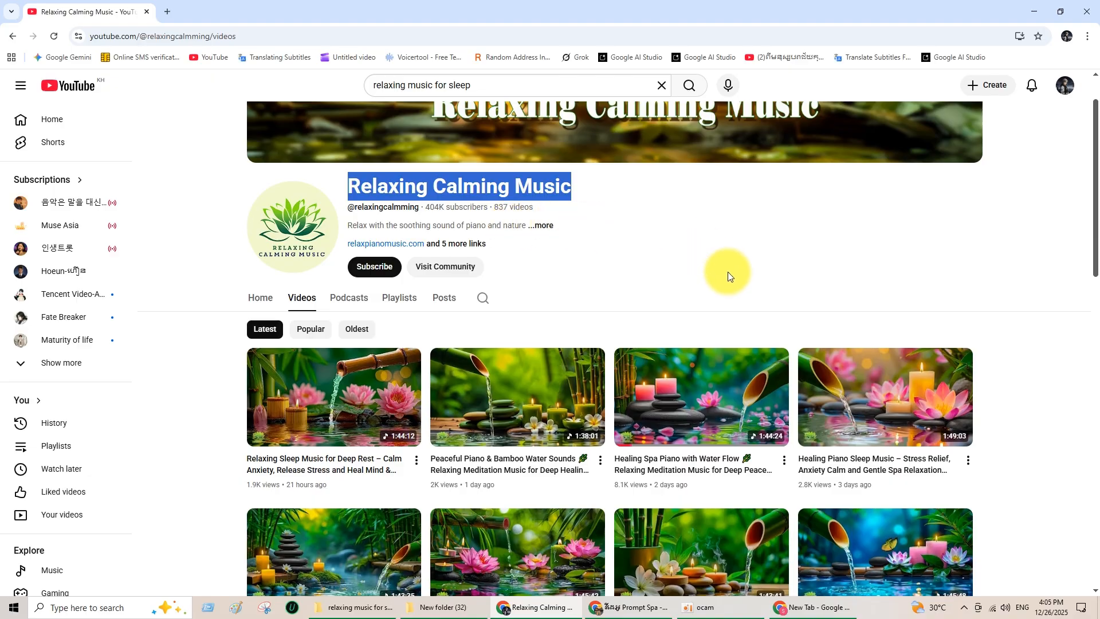
scroll(724, 275, down, 9)
scroll(962, 308, up, 7)
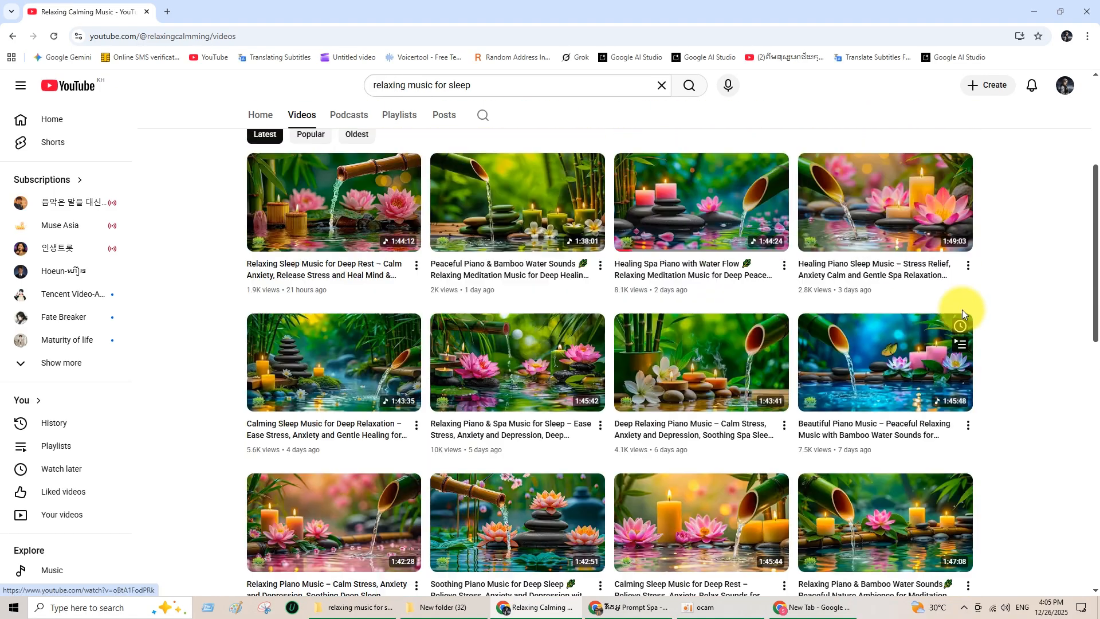
scroll(976, 148, up, 3)
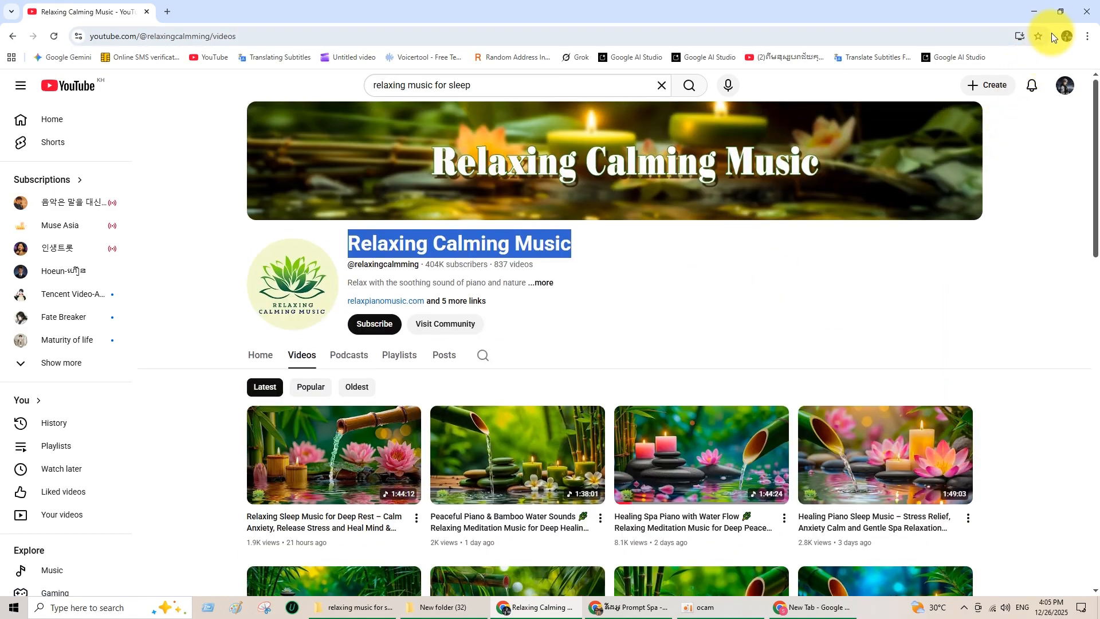
- Restore the YouTube window beside ChatGPT and review the channel's videos and name again
click(1066, 11)
scroll(348, 285, down, 3)
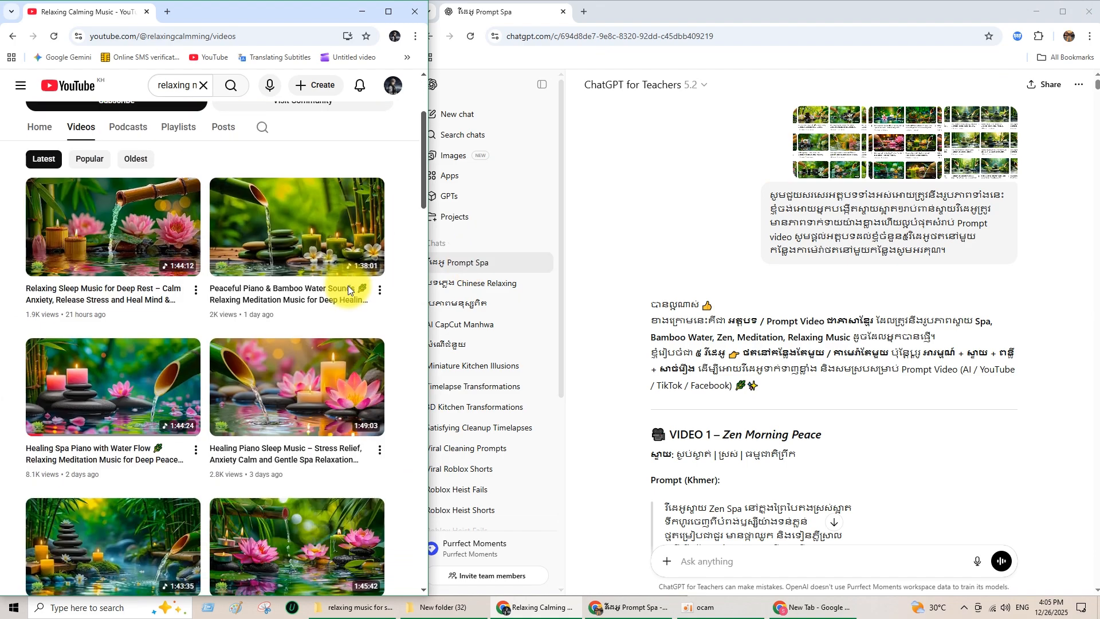
scroll(387, 220, down, 6)
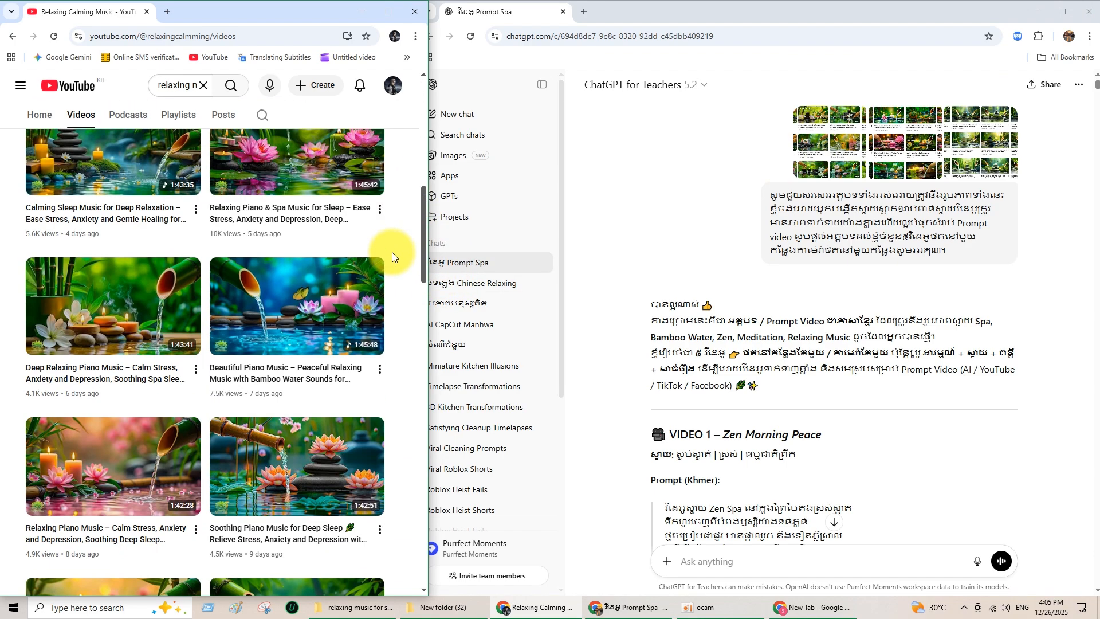
scroll(393, 260, up, 3)
scroll(395, 272, up, 6)
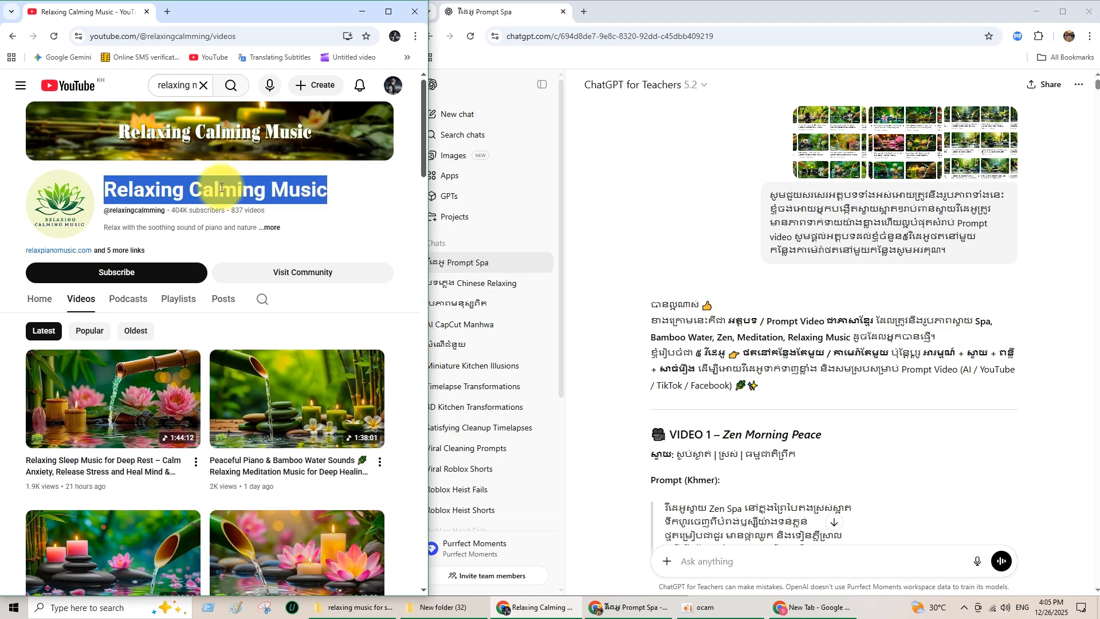
drag(109, 190, 299, 186)
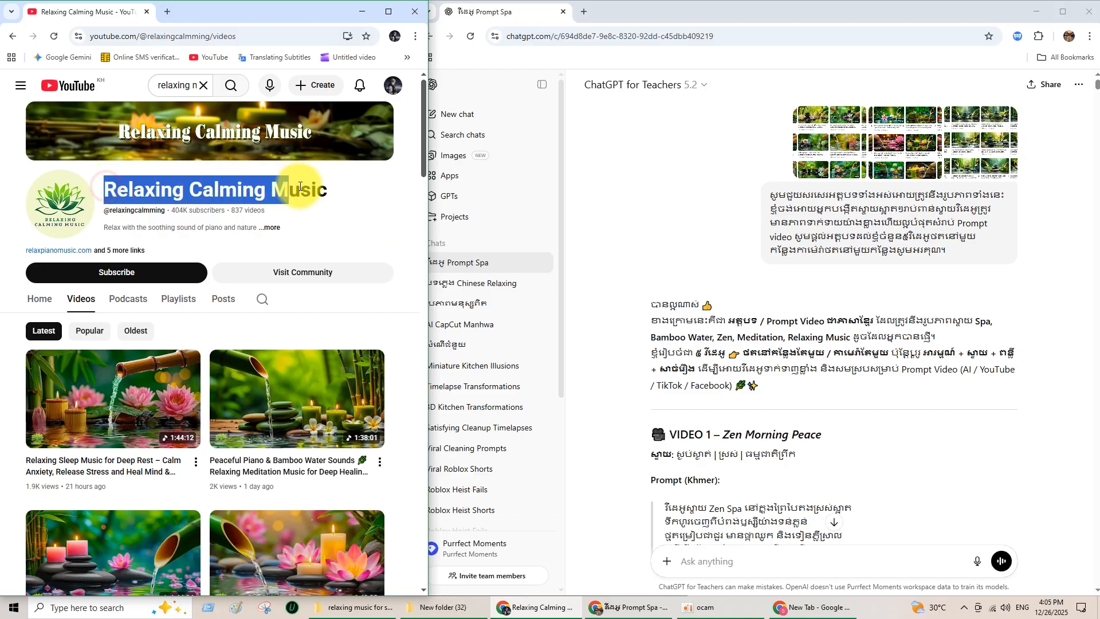
click(332, 189)
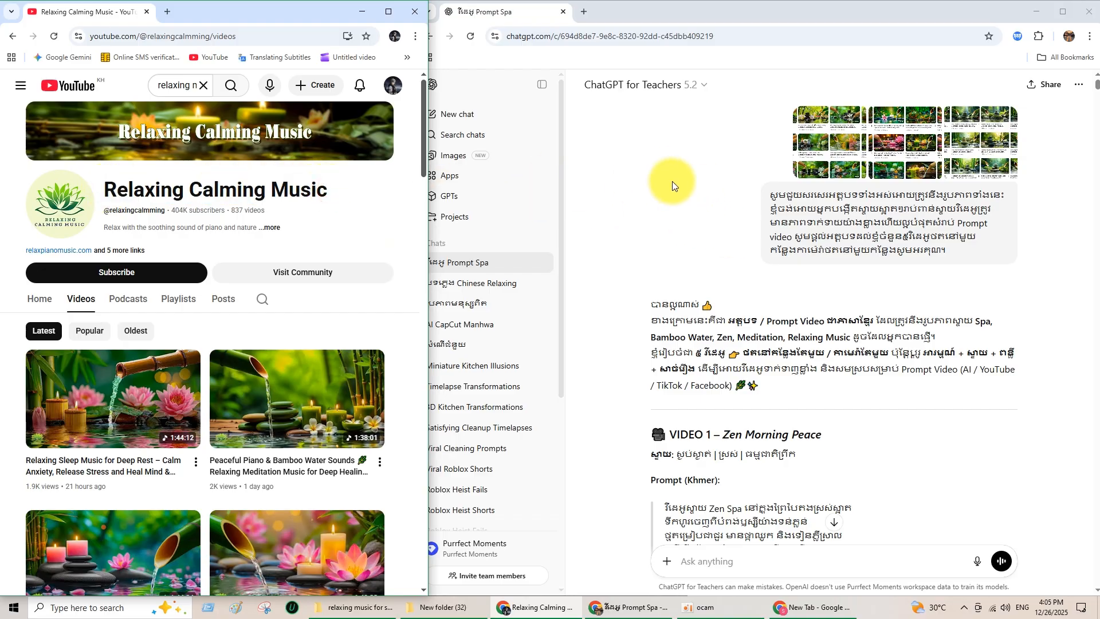
- Widen the ChatGPT window slightly and select the full Khmer request text sent with the reference images
drag(428, 126, 413, 126)
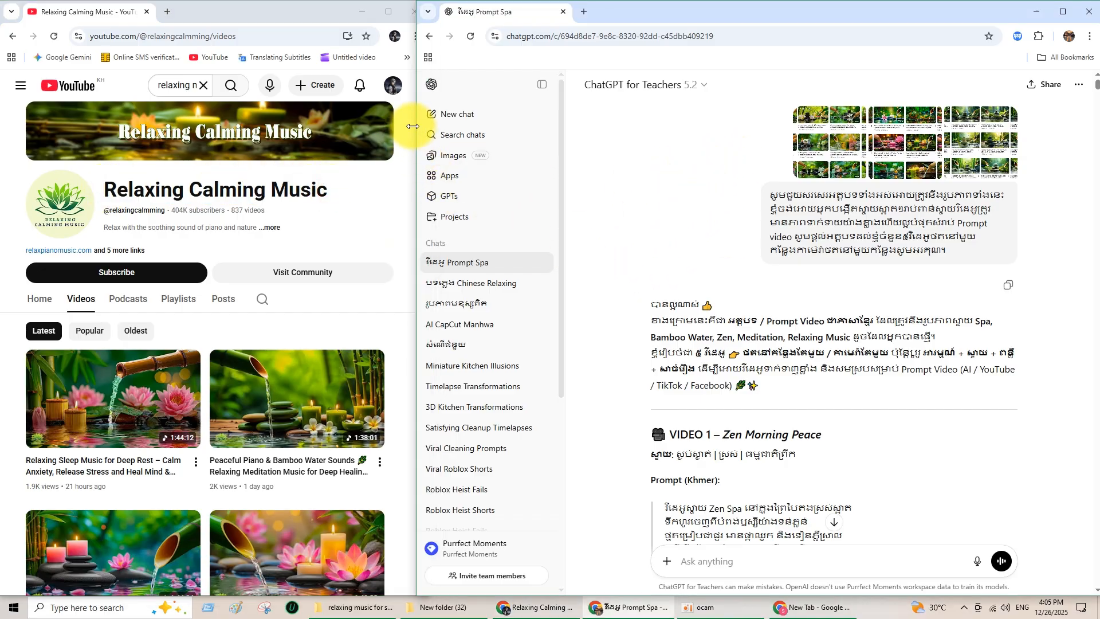
scroll(893, 229, down, 5)
scroll(867, 264, up, 5)
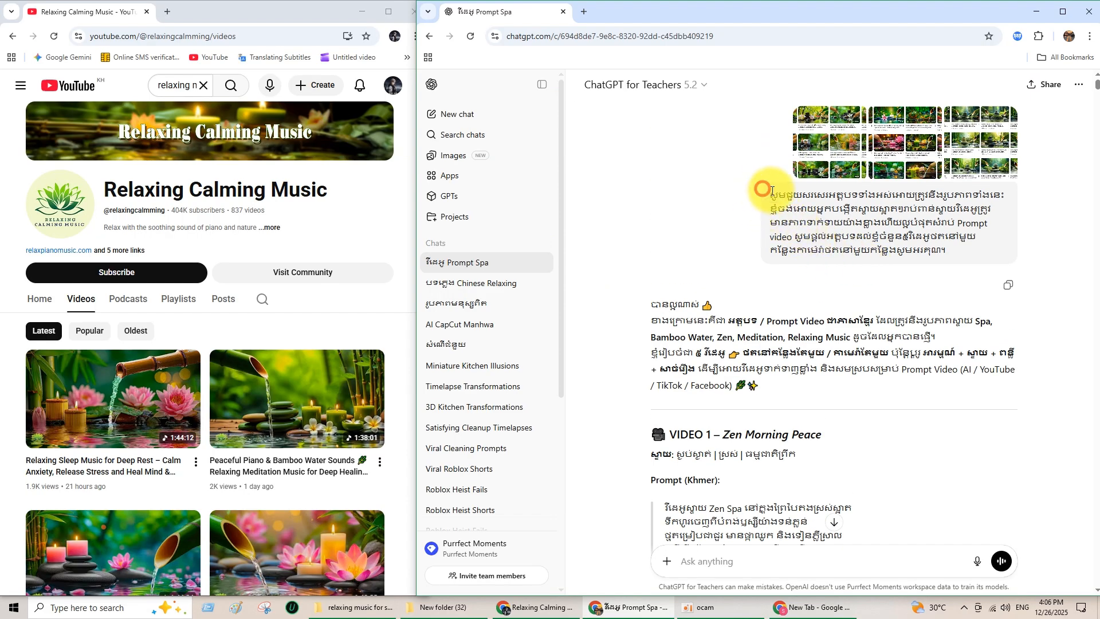
drag(771, 190, 959, 250)
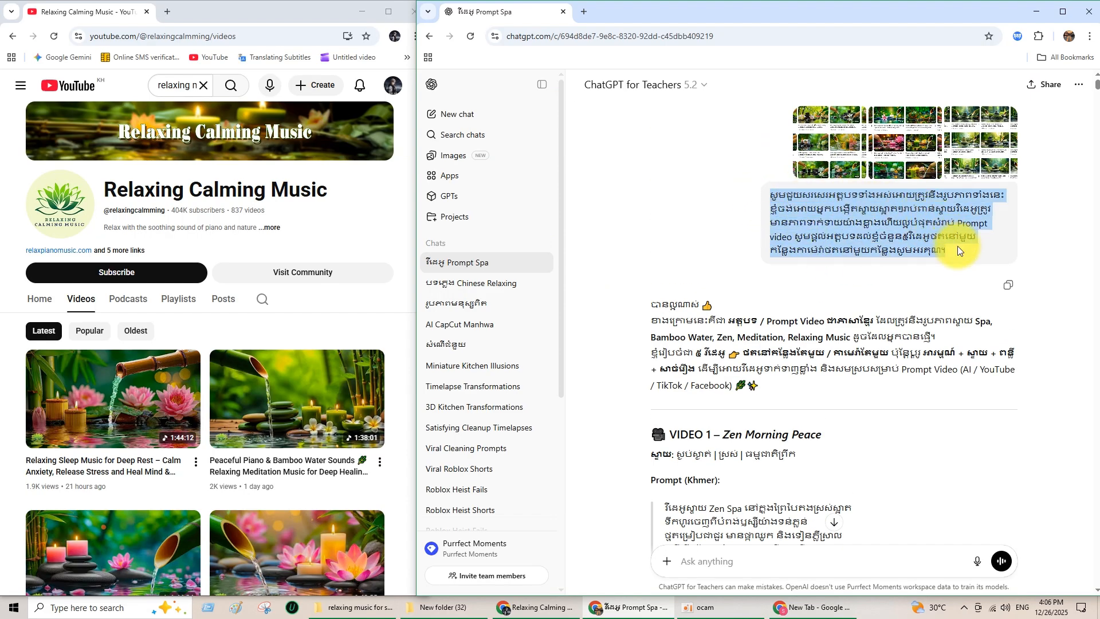
right_click(834, 222)
click(733, 237)
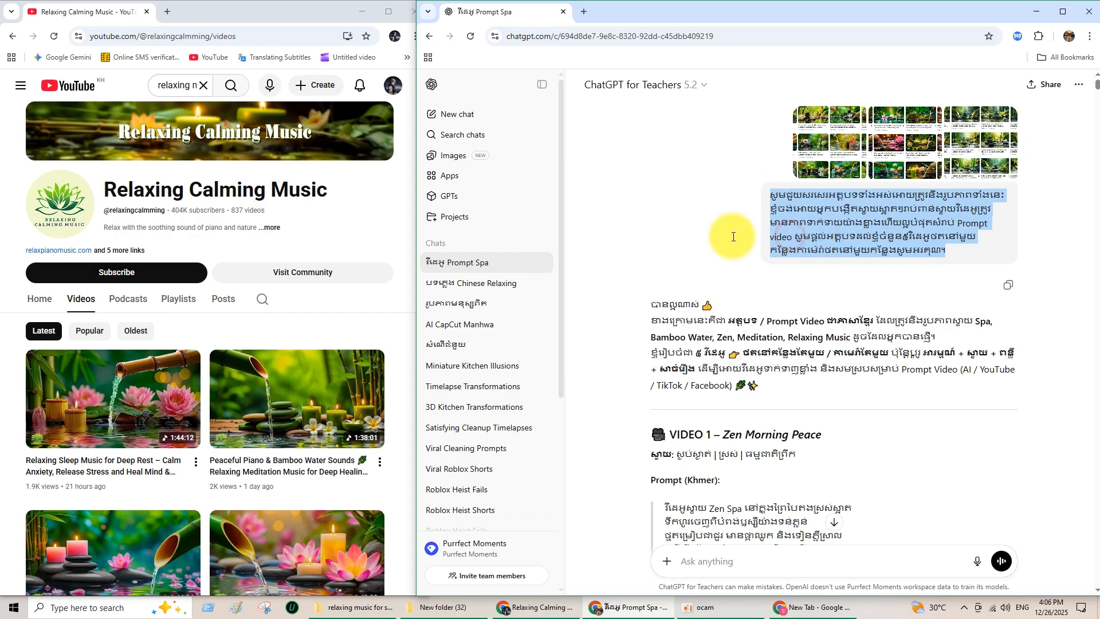
right_click(849, 213)
click(744, 225)
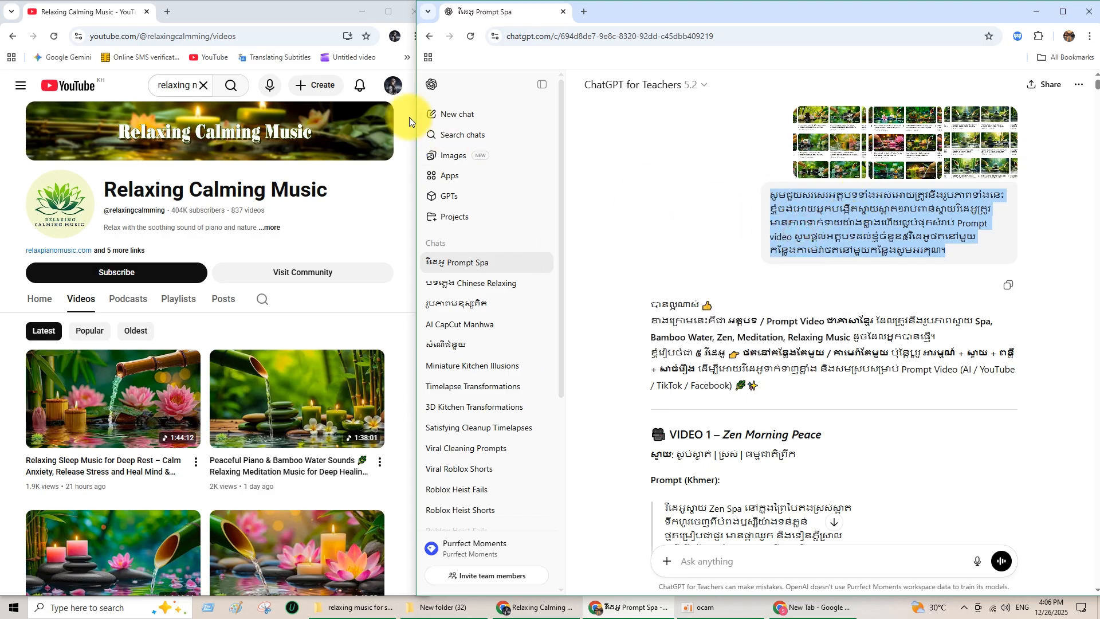
- Maximize the YouTube window and look through the search results for "relaxing music for sleep"
click(385, 12)
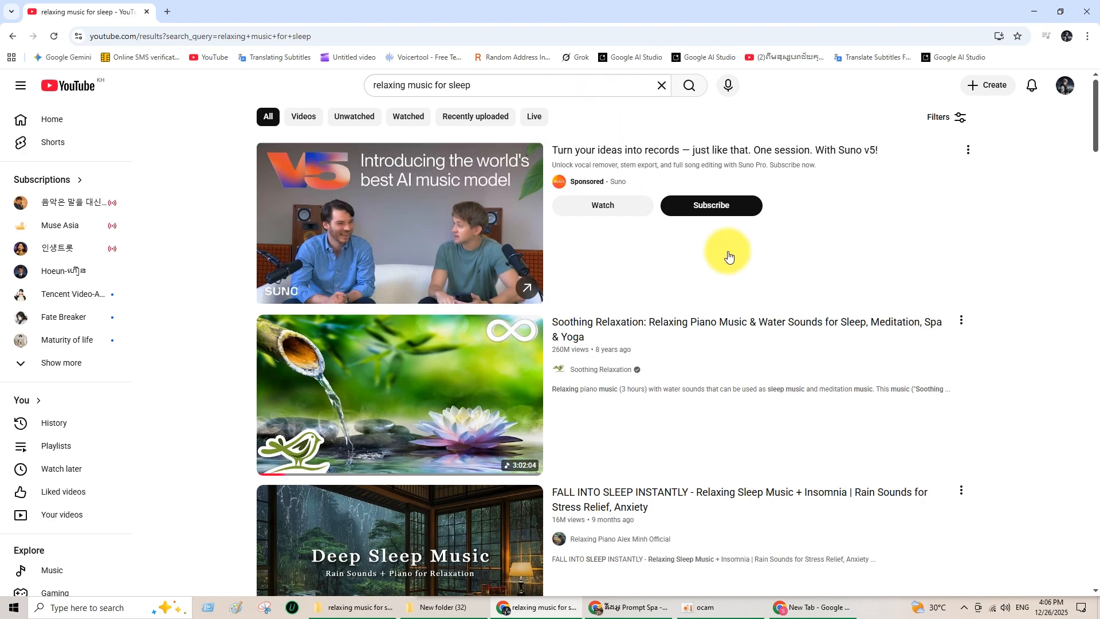
scroll(750, 275, down, 5)
scroll(748, 273, down, 15)
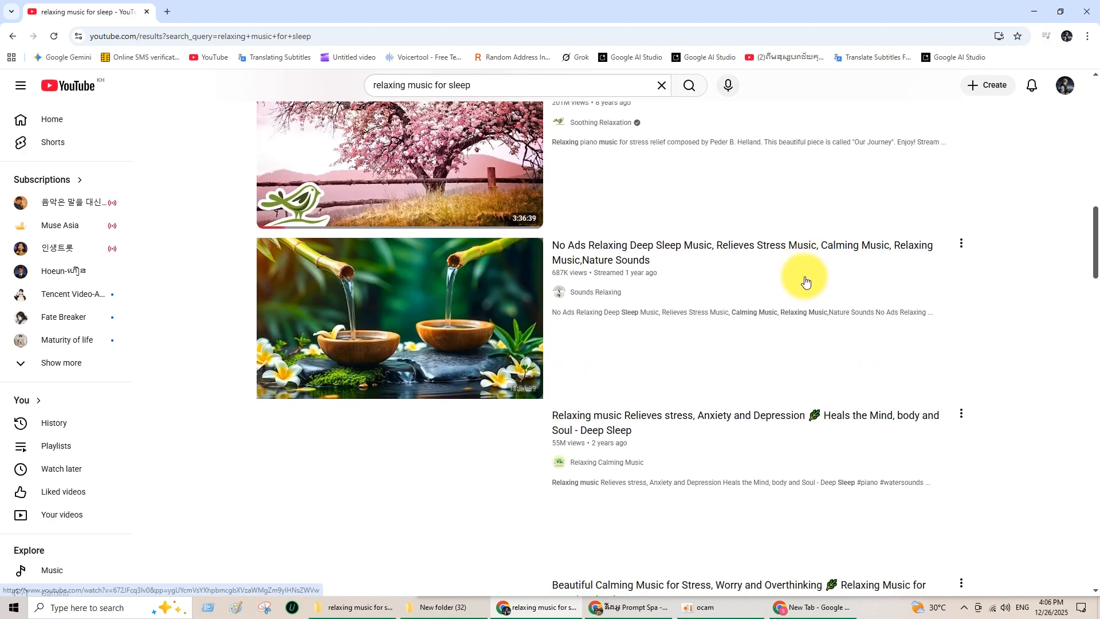
scroll(943, 279, down, 4)
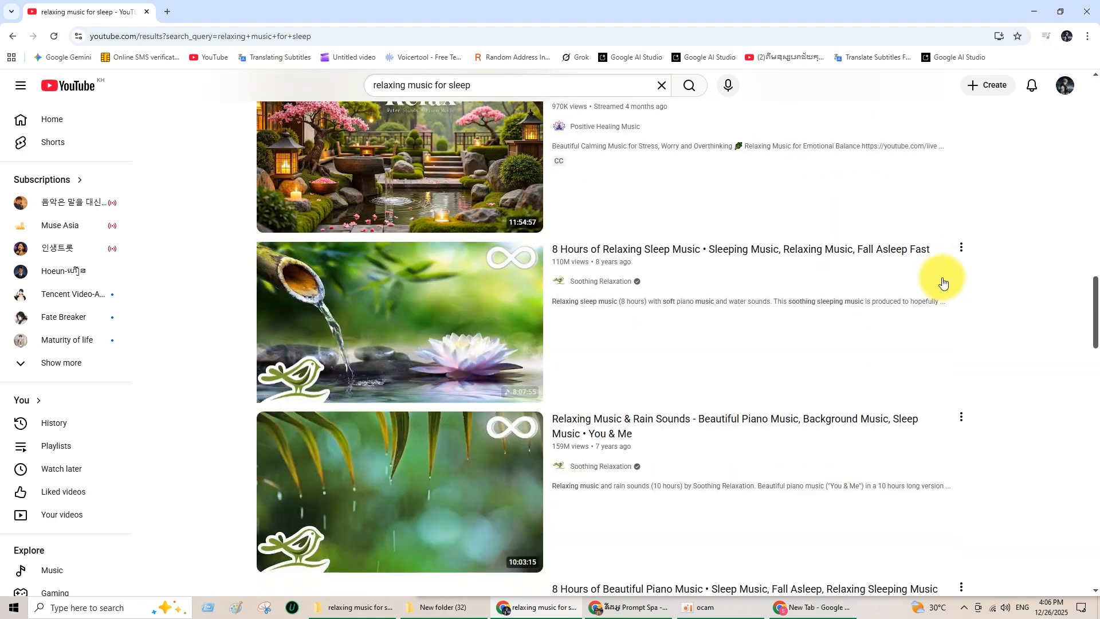
scroll(942, 279, up, 4)
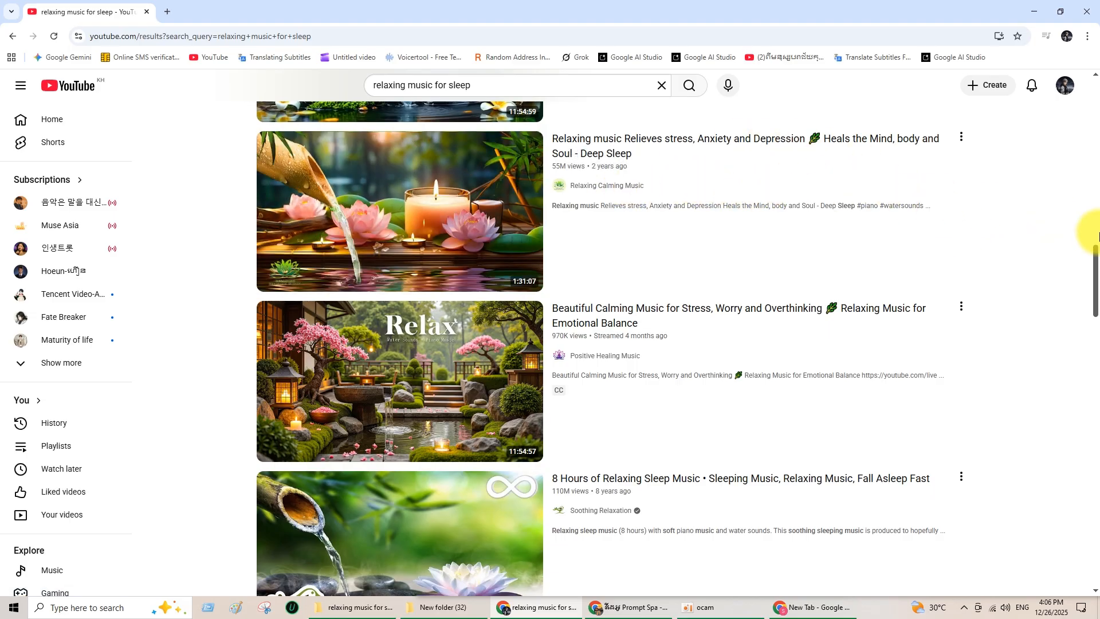
- Open the Relaxing Calming Music channel from the search results and display its latest videos
click(607, 186)
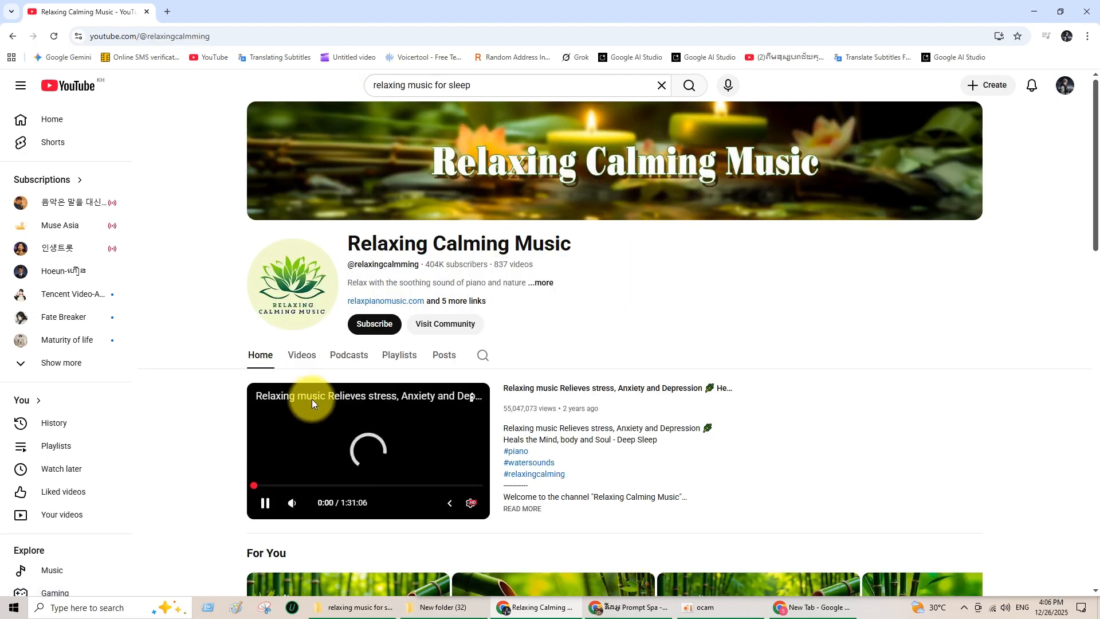
click(304, 367)
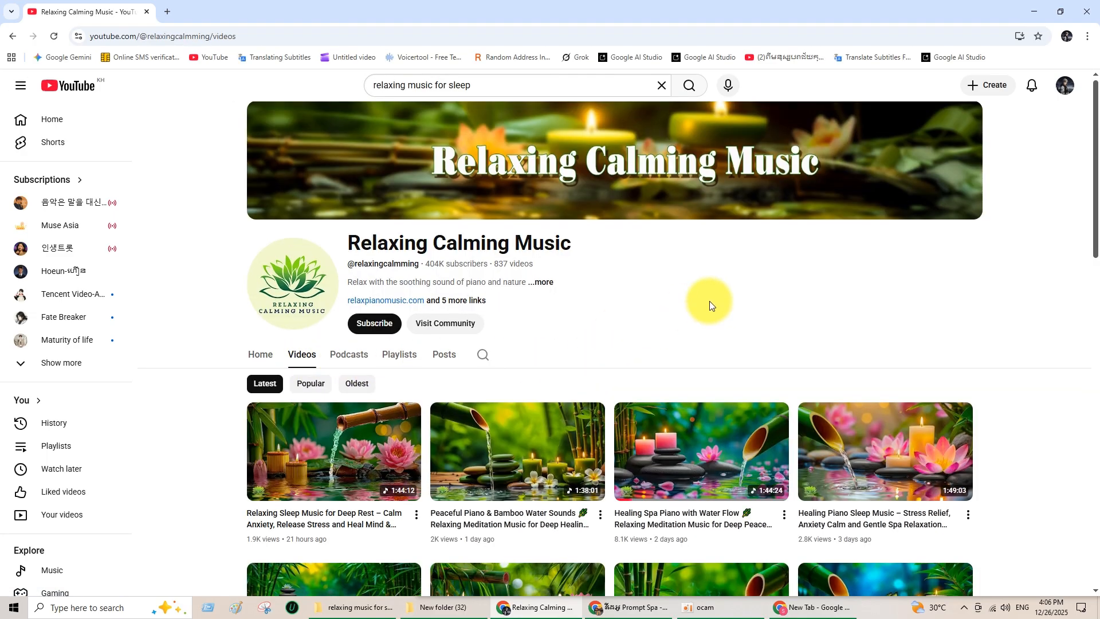
scroll(709, 301, down, 3)
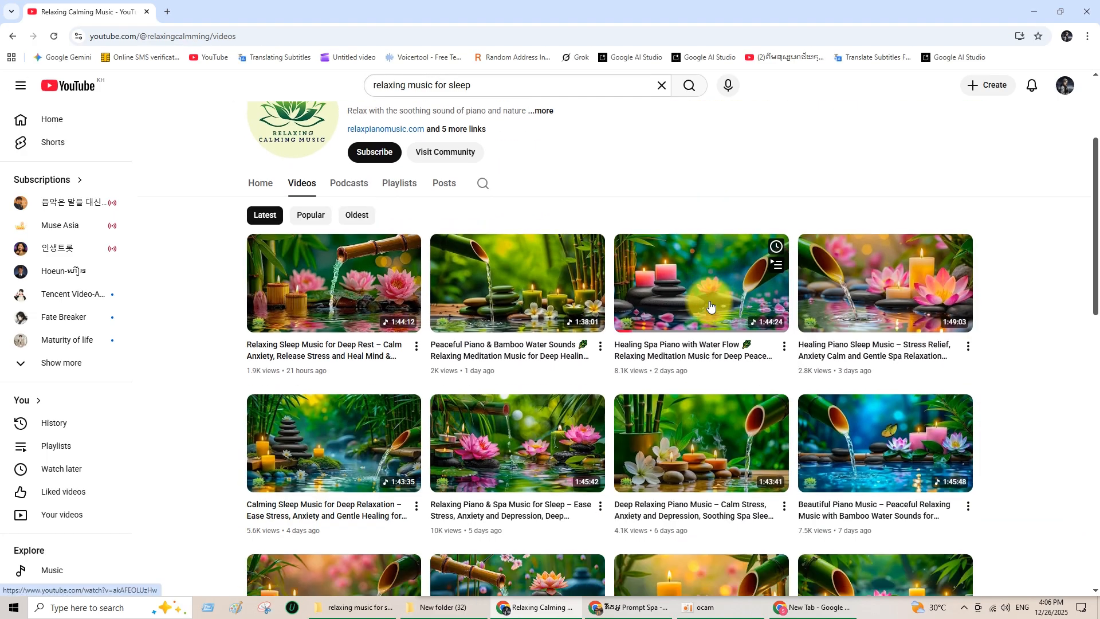
- Sort the channel's videos by Popular and capture the first three rows of thumbnails with Snipping Tool
click(318, 218)
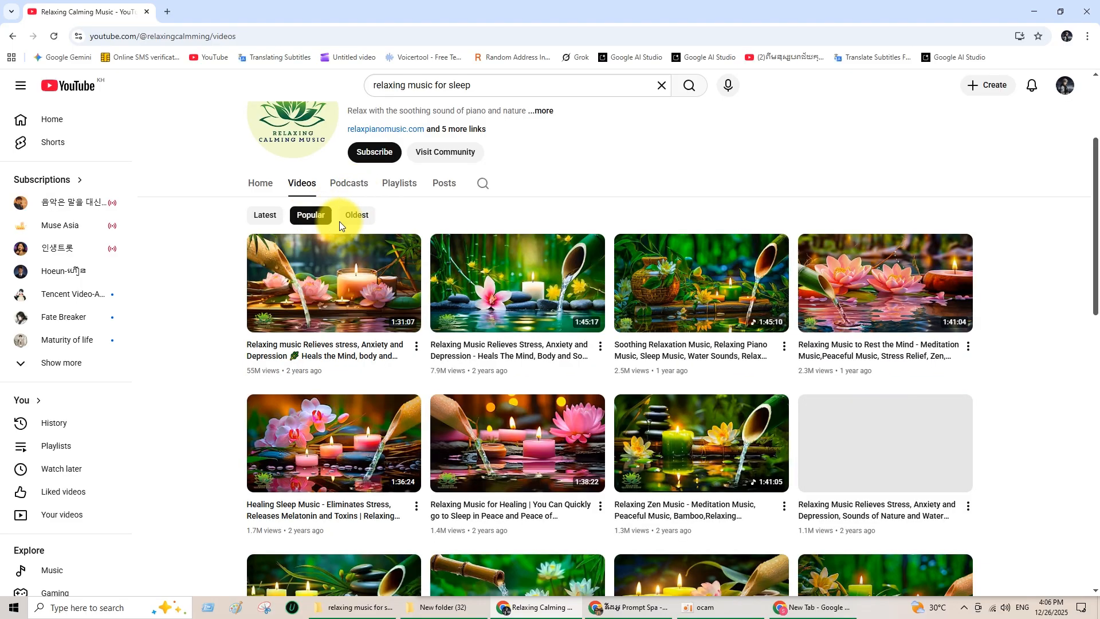
scroll(1081, 207, down, 2)
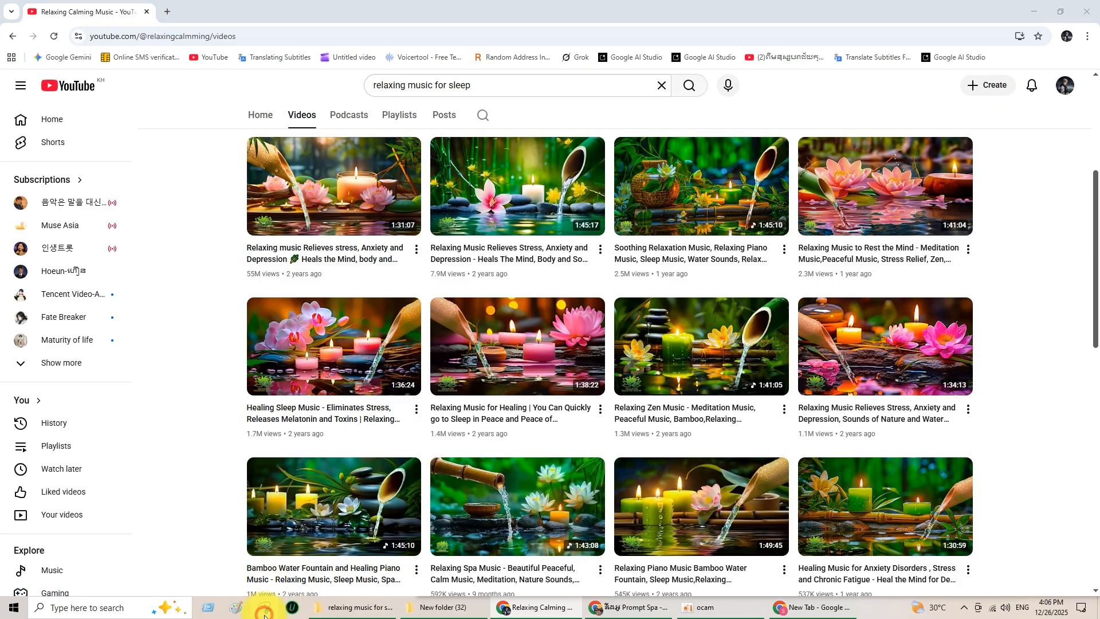
click(264, 612)
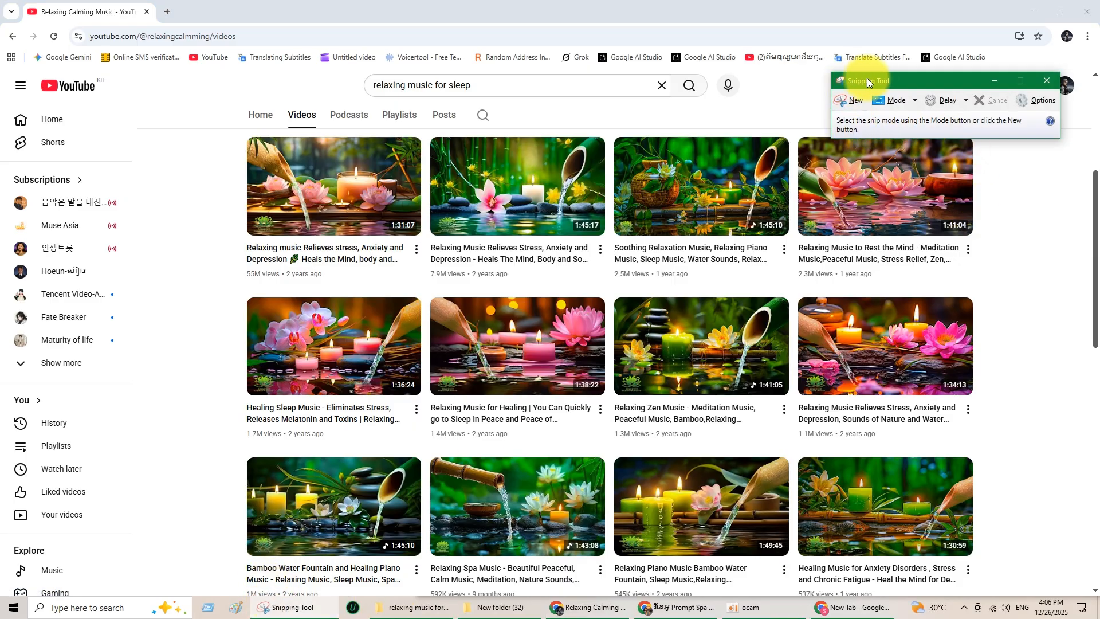
click(845, 101)
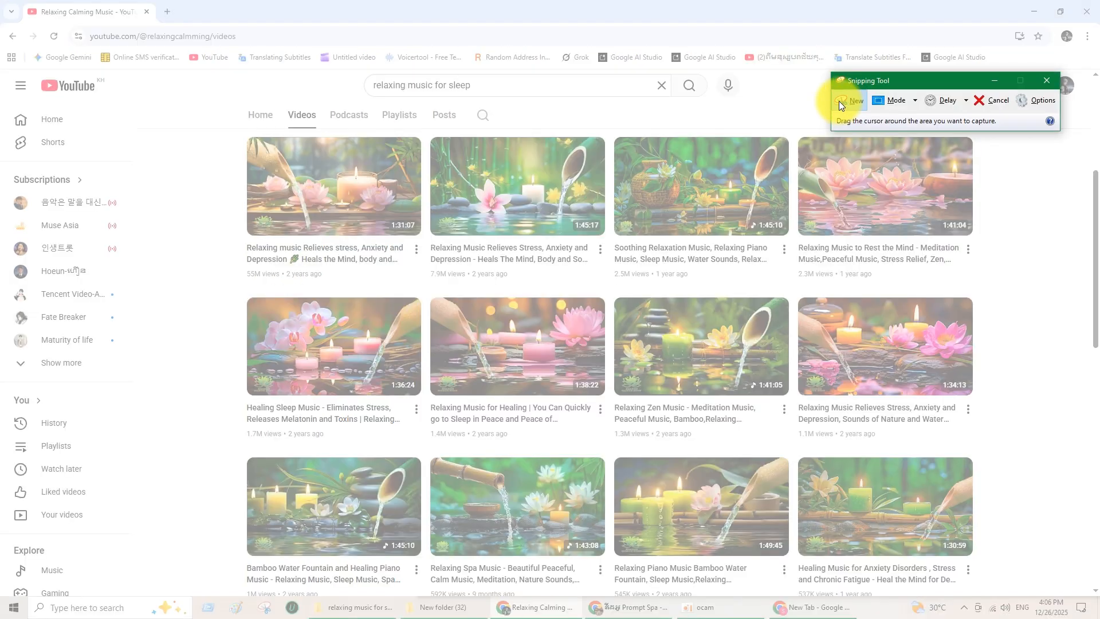
drag(244, 133, 974, 553)
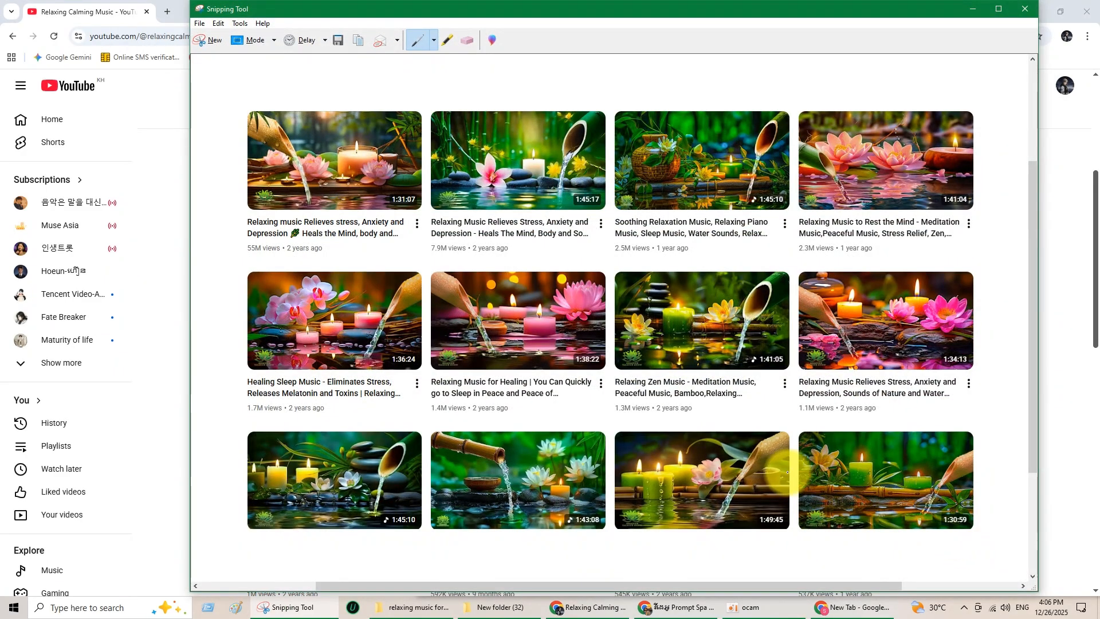
- Save the snip as Capture.JPG in the Downloads folder and minimize Snipping Tool
scroll(786, 470, down, 1)
click(338, 40)
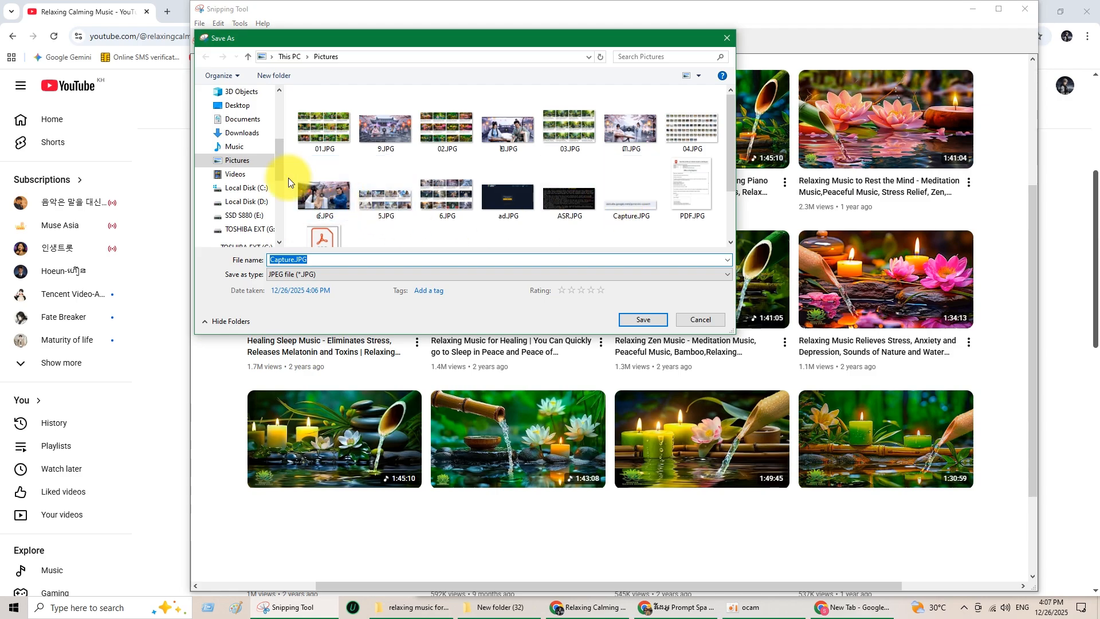
click(239, 132)
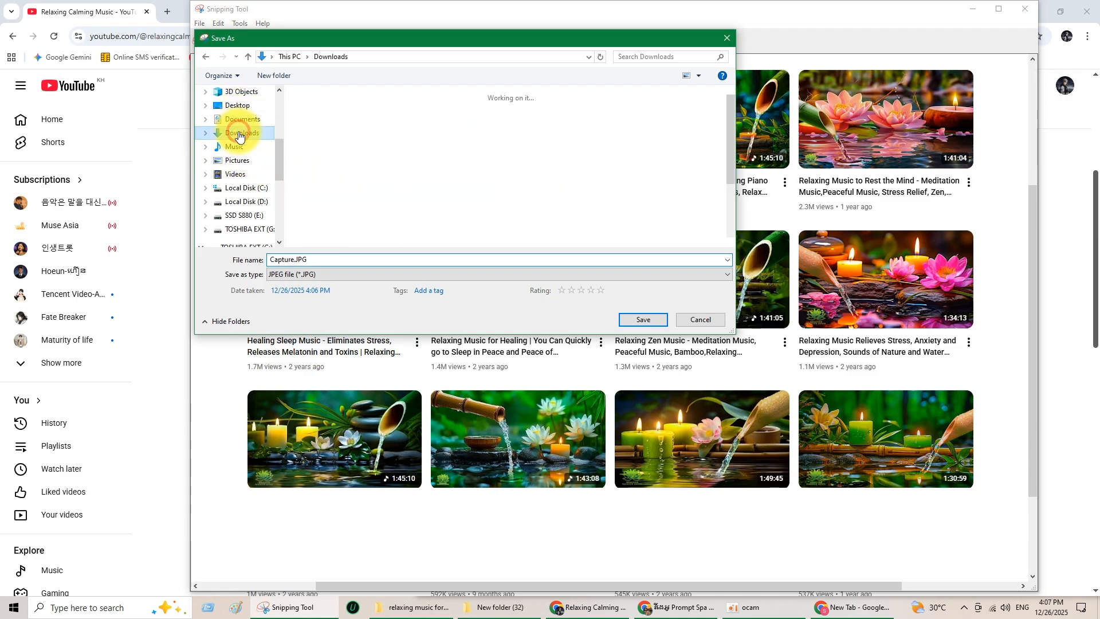
click(646, 320)
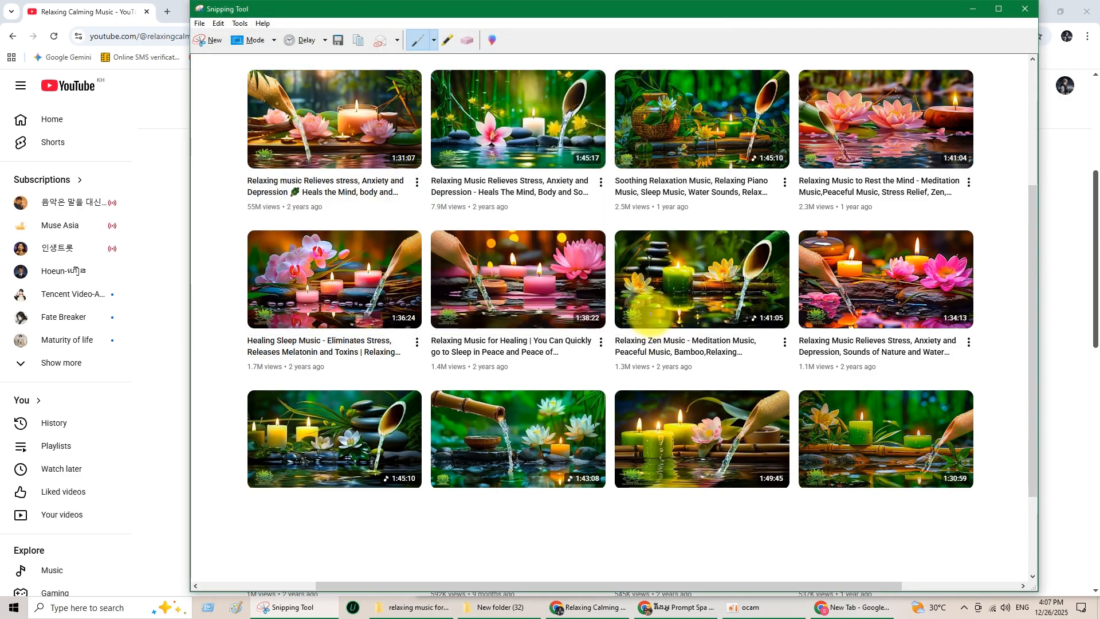
click(973, 9)
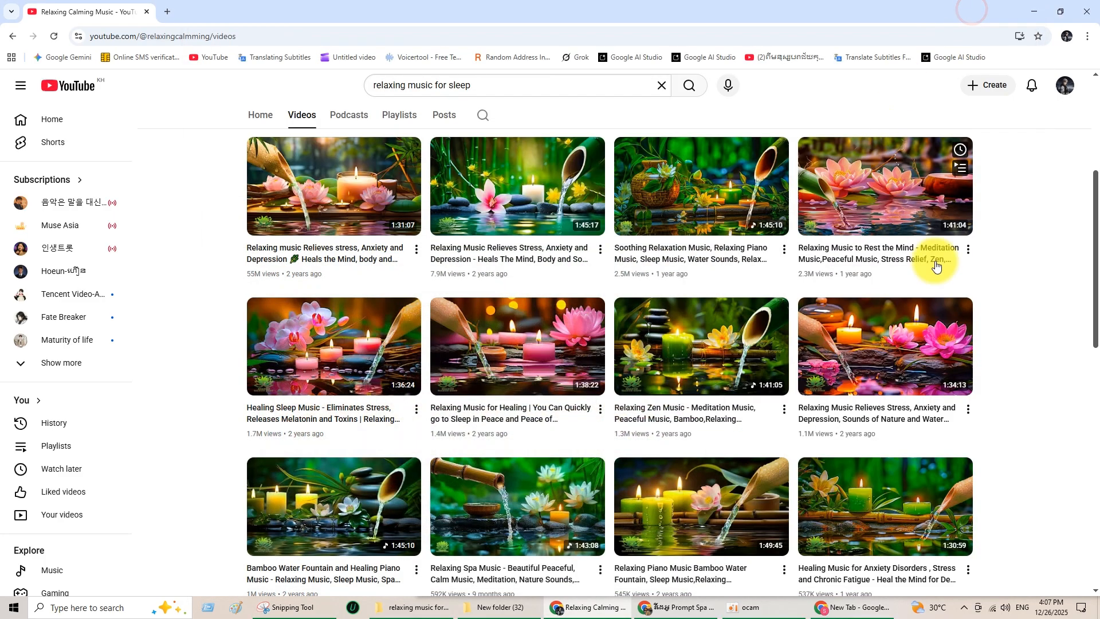
- Capture the fourth to sixth rows of the channel's popular videos in a new snip with Snipping Tool
drag(1095, 226, 1097, 384)
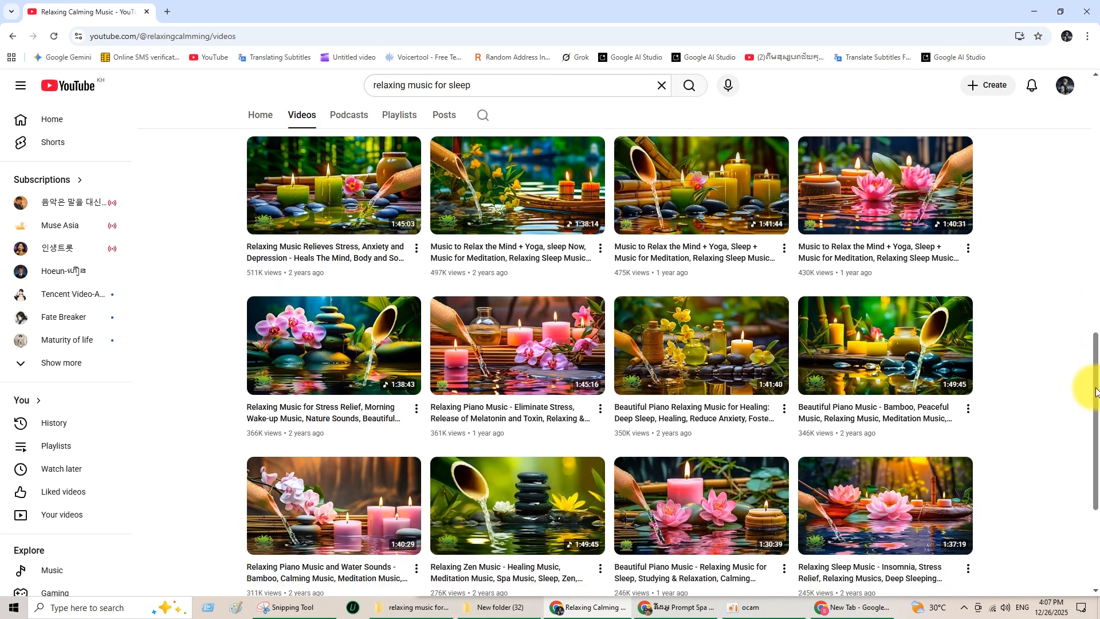
click(284, 607)
click(204, 44)
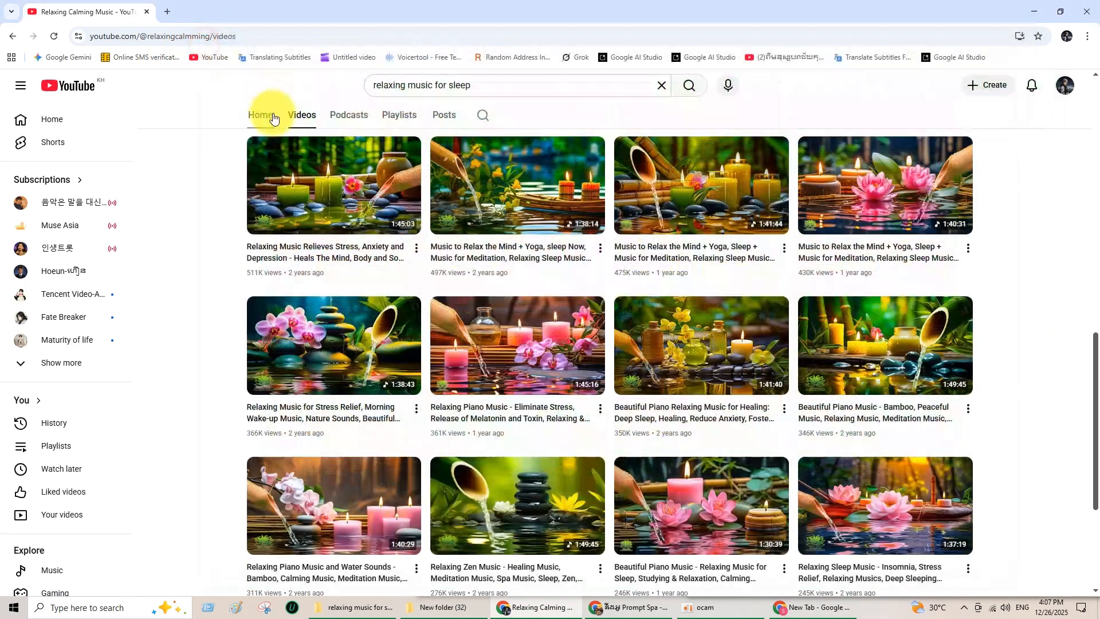
drag(245, 132, 974, 556)
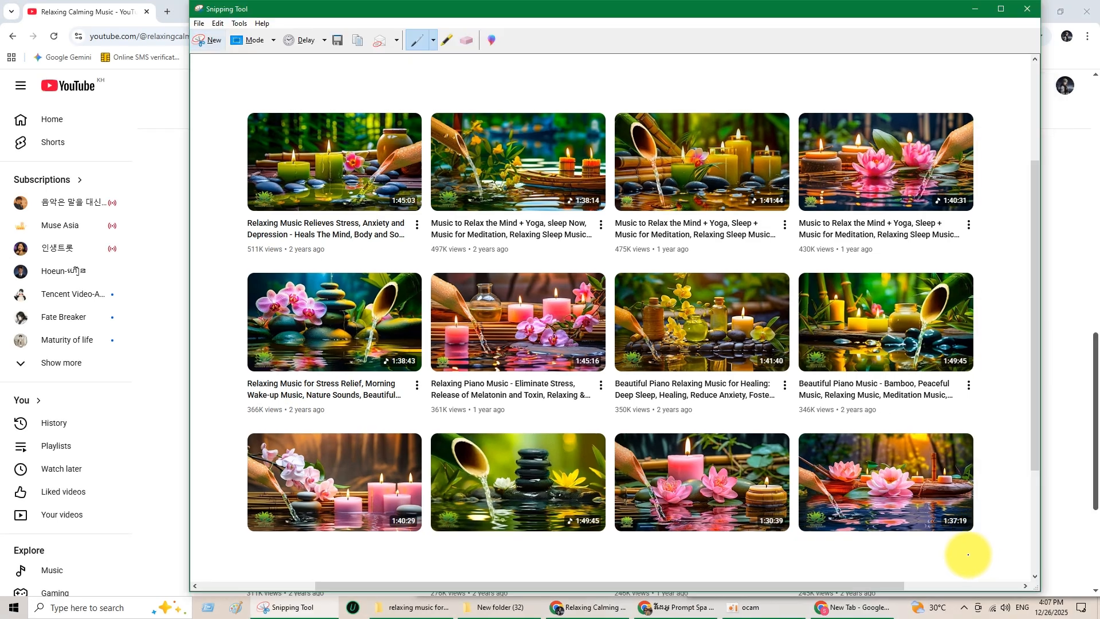
- Save the second snip of popular videos as Capture1.JPG in Downloads and minimize Snipping Tool
click(337, 39)
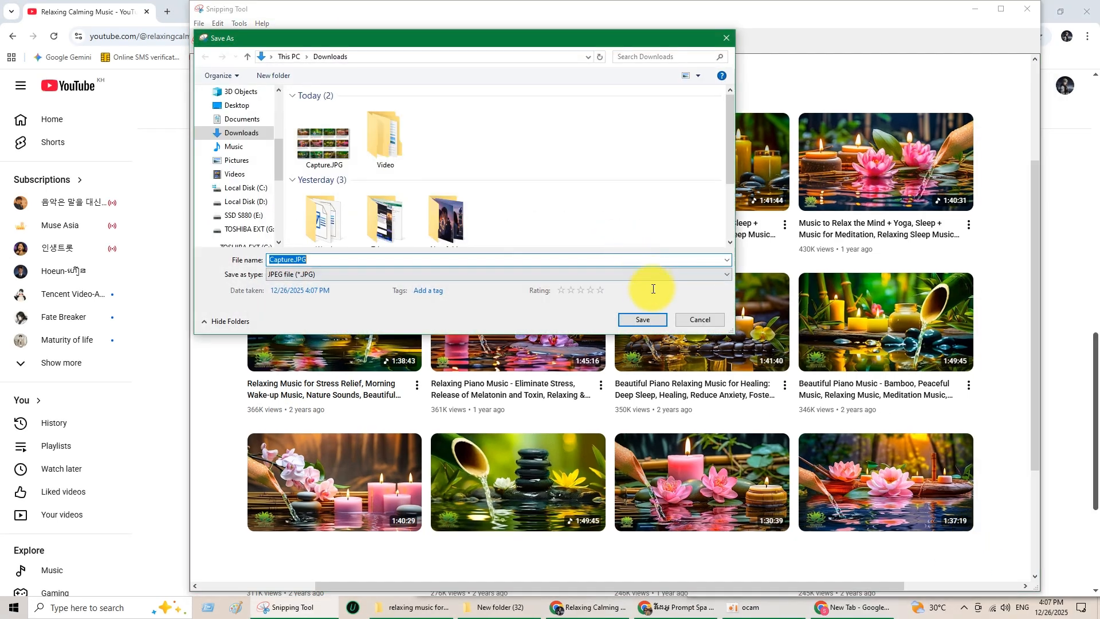
click(642, 319)
click(606, 307)
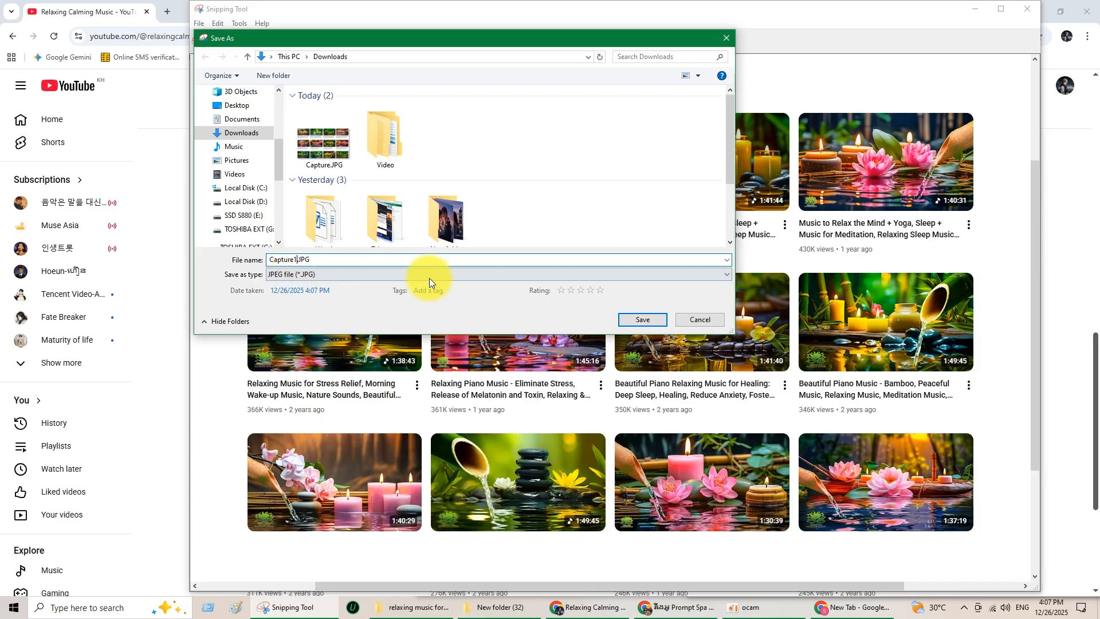
click(643, 319)
click(973, 10)
- Snip three further rows of popular videos, starting with the row of "Relaxing Piano Music and Water Sounds"
scroll(995, 232, down, 3)
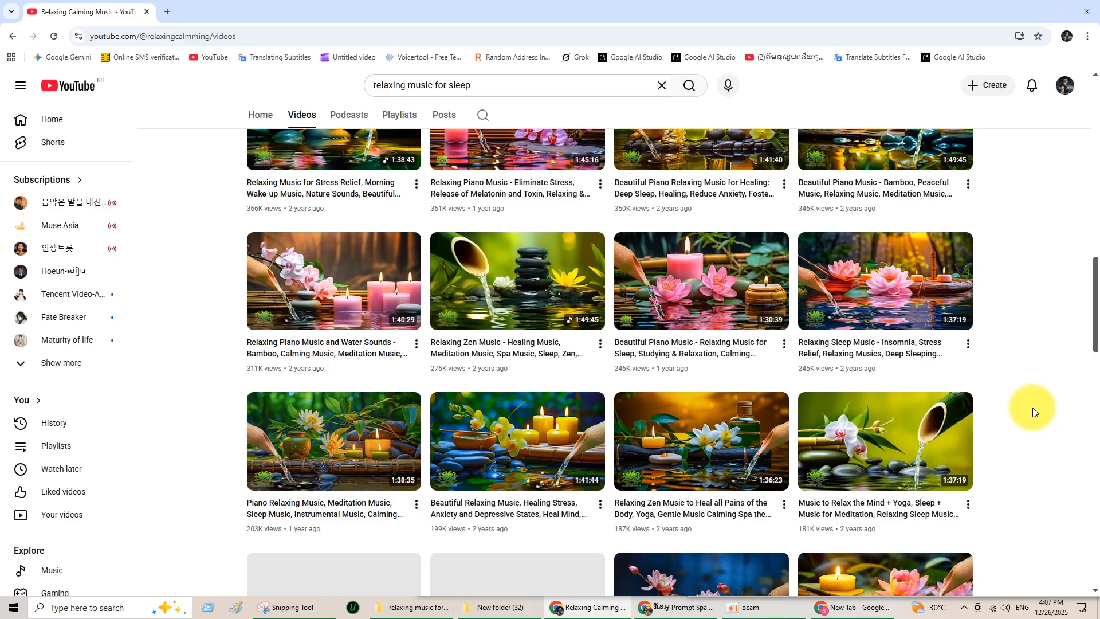
scroll(1032, 408, down, 2)
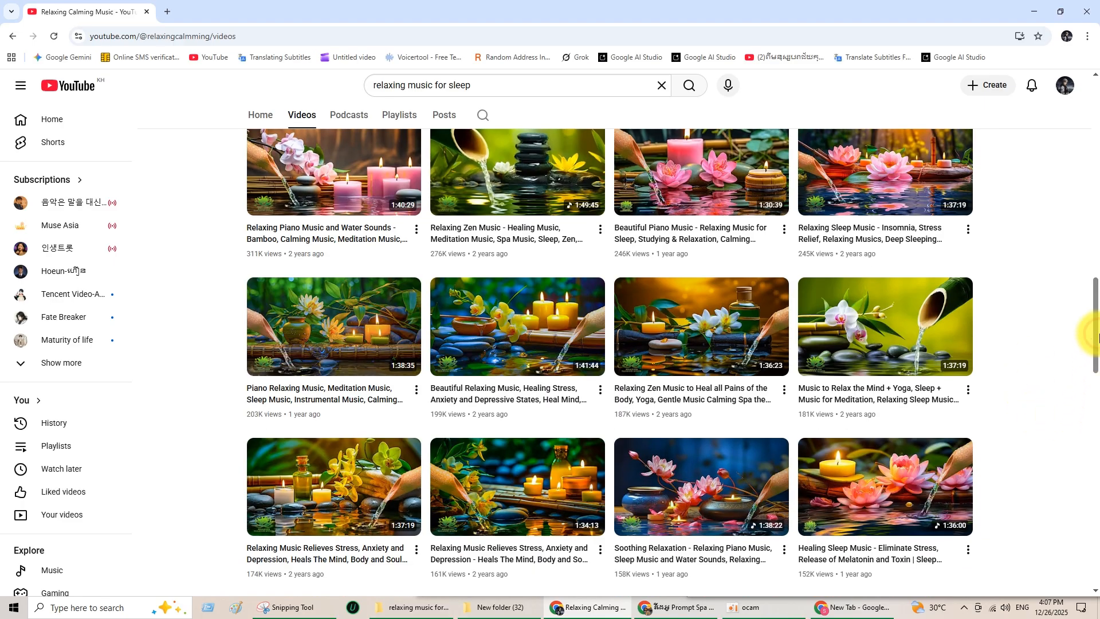
drag(1097, 338, 1097, 334)
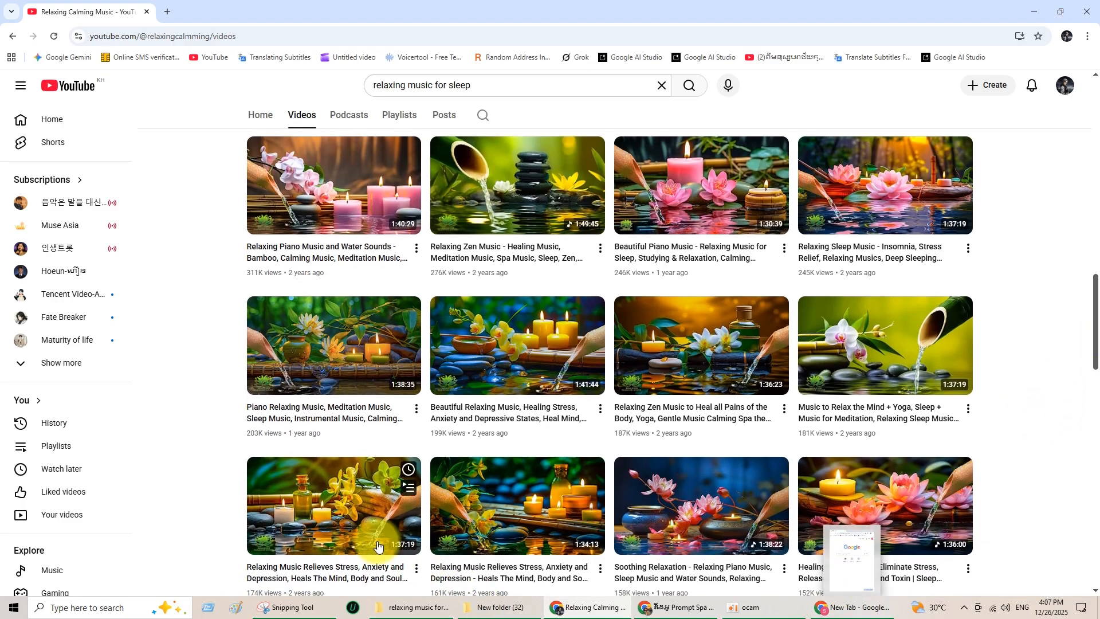
click(286, 607)
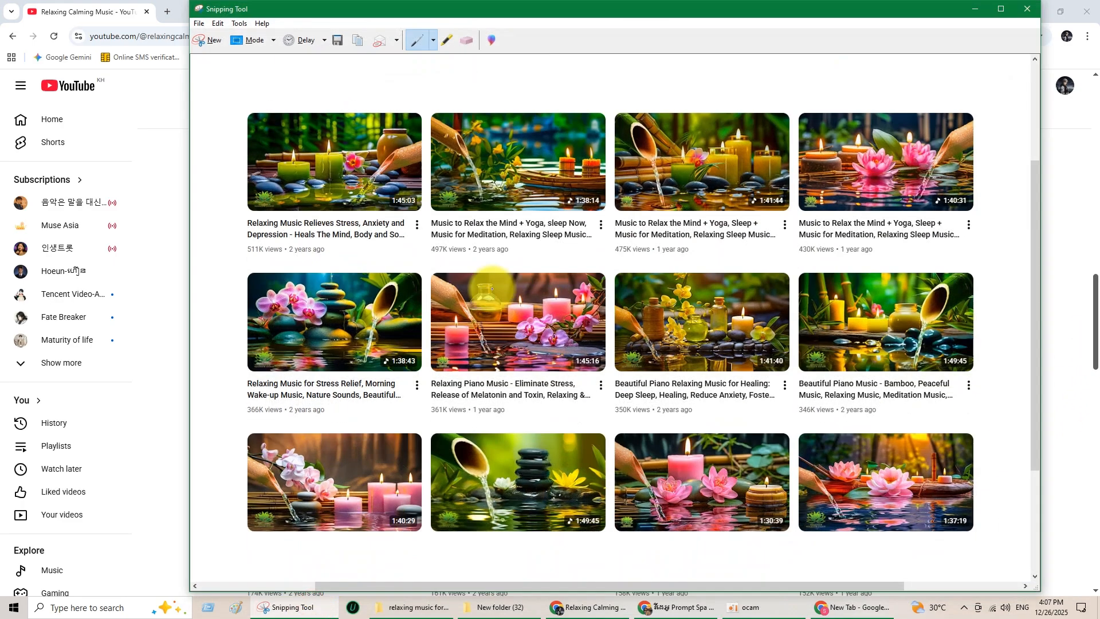
click(209, 41)
drag(243, 134, 975, 555)
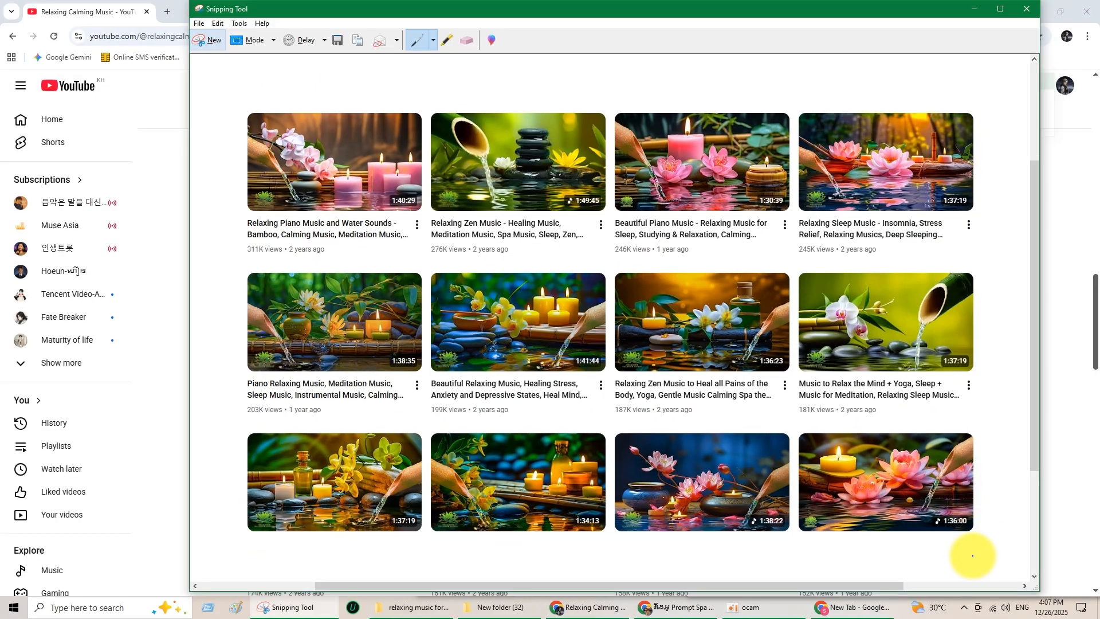
- Save the third snip of popular videos as 3.JPG in Downloads and minimize Snipping Tool
click(340, 40)
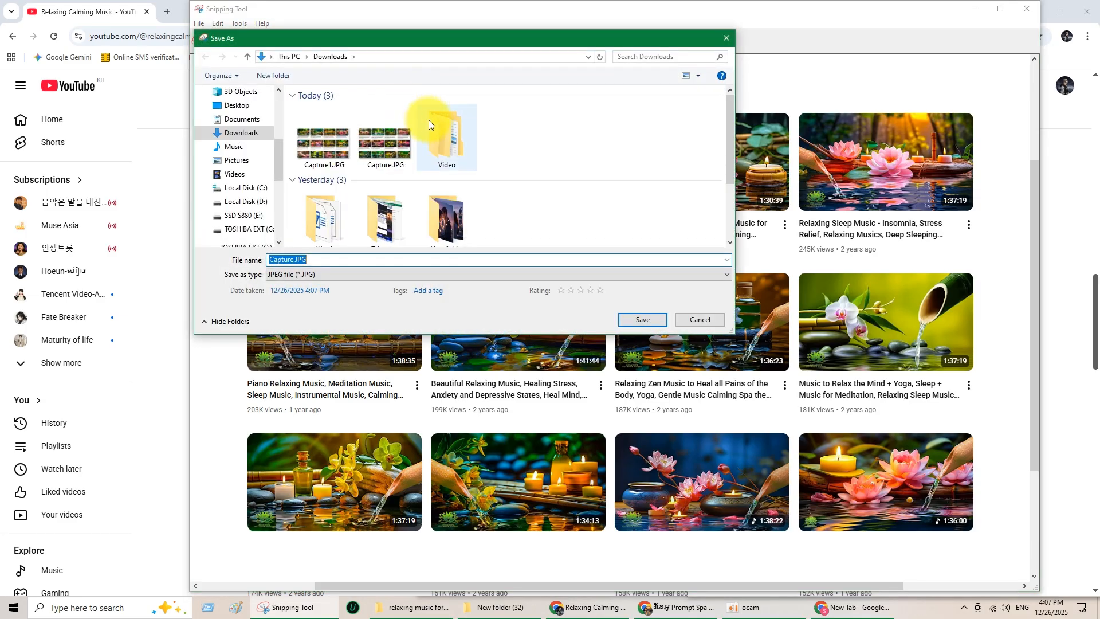
text(3)
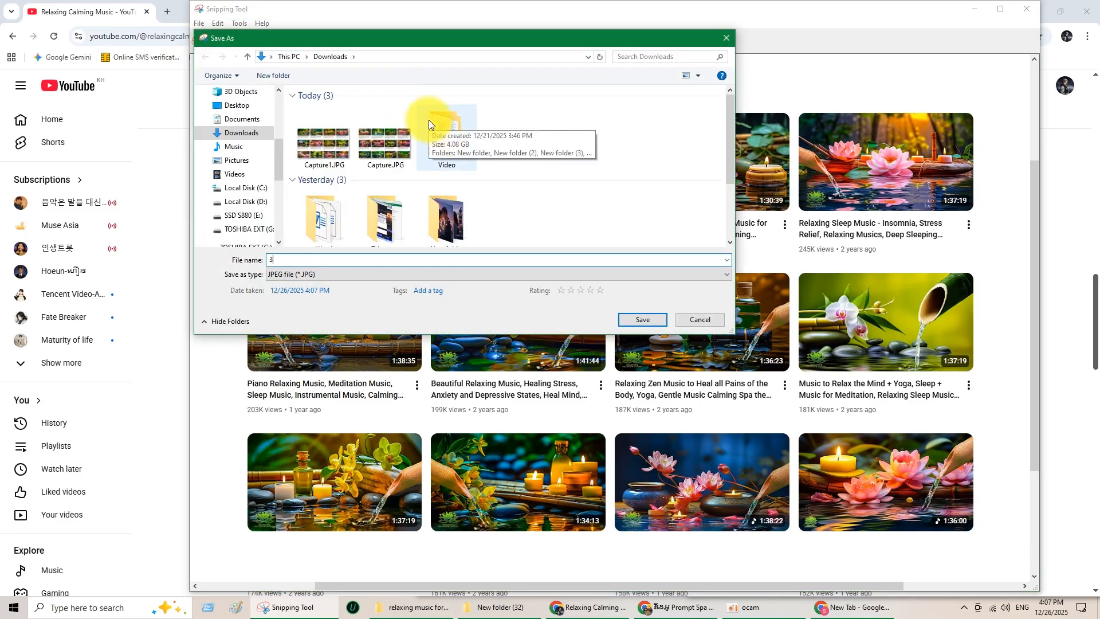
click(646, 318)
click(968, 9)
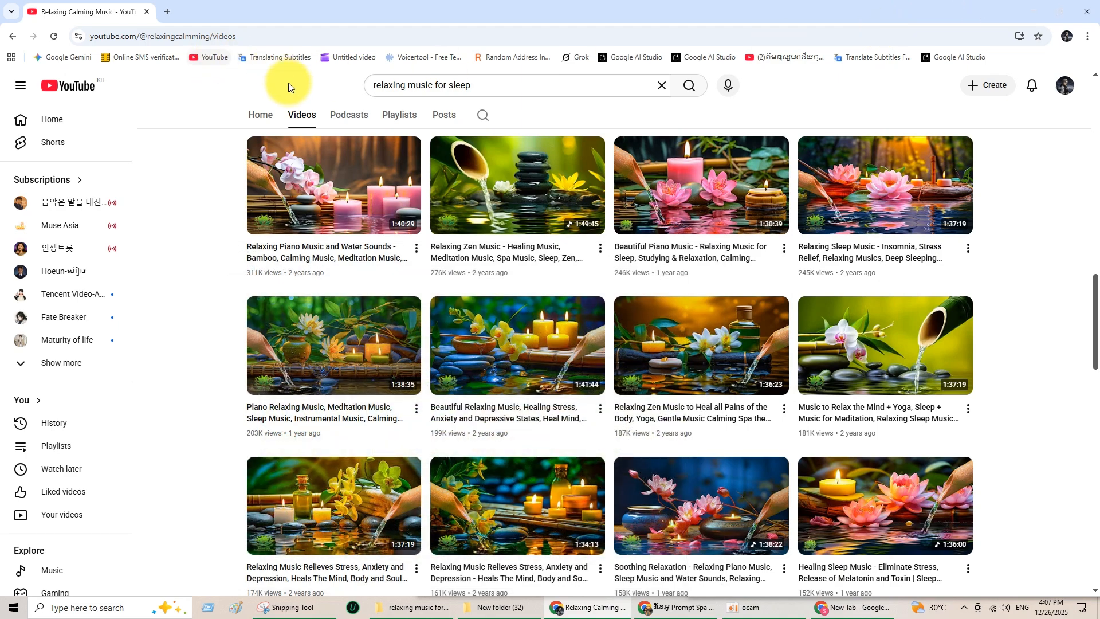
- Sort the channel's videos by Latest and capture the first three rows of thumbnails with Snipping Tool
click(299, 118)
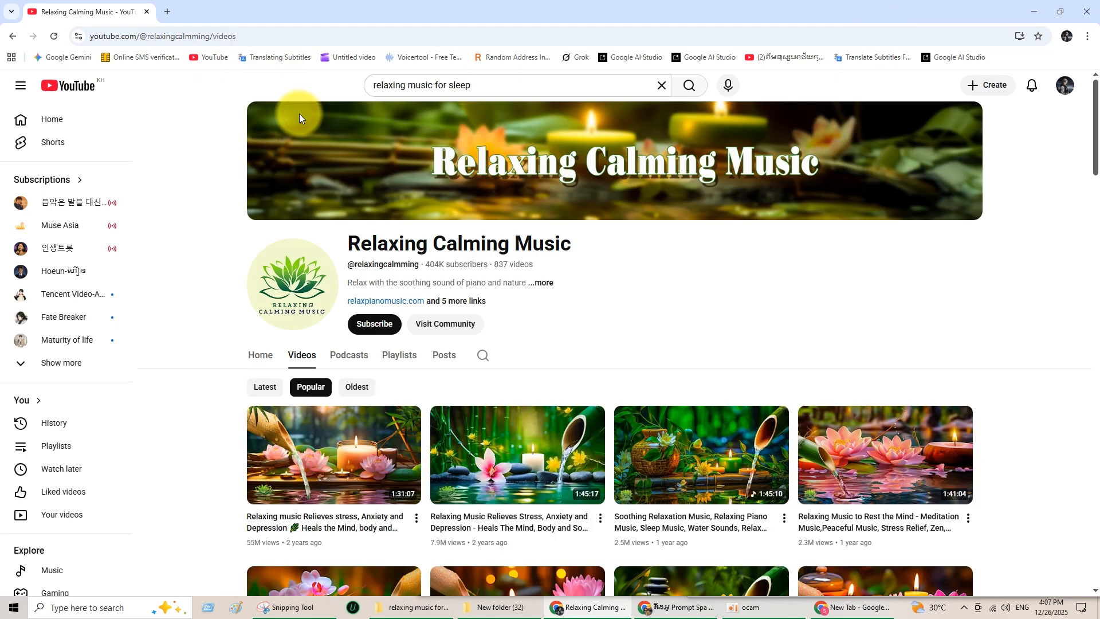
click(261, 387)
scroll(894, 352, down, 4)
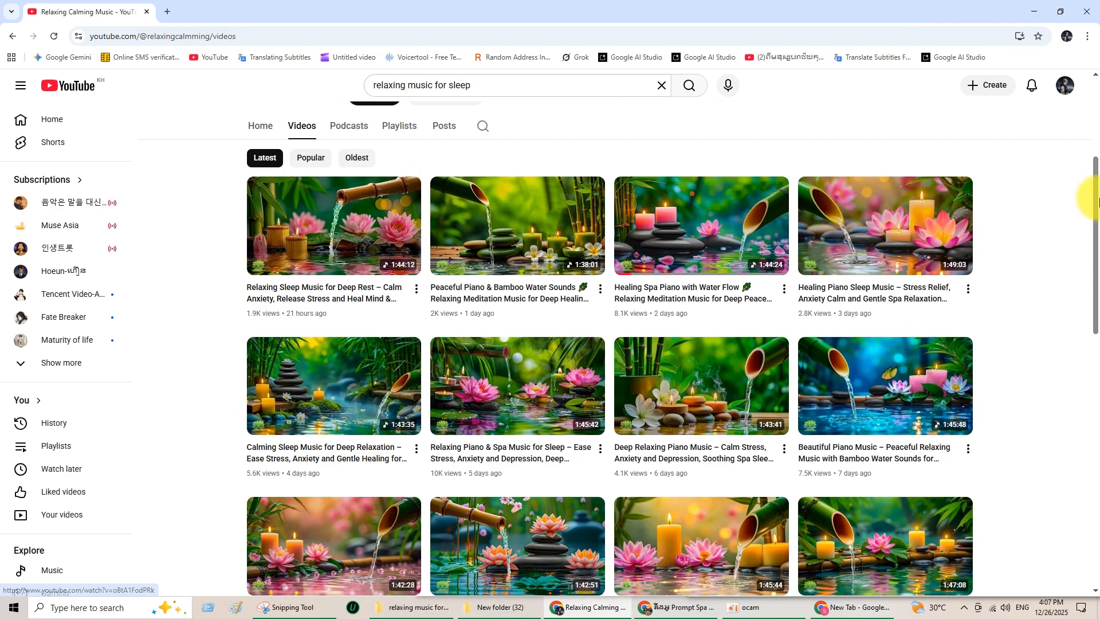
scroll(1092, 217, down, 1)
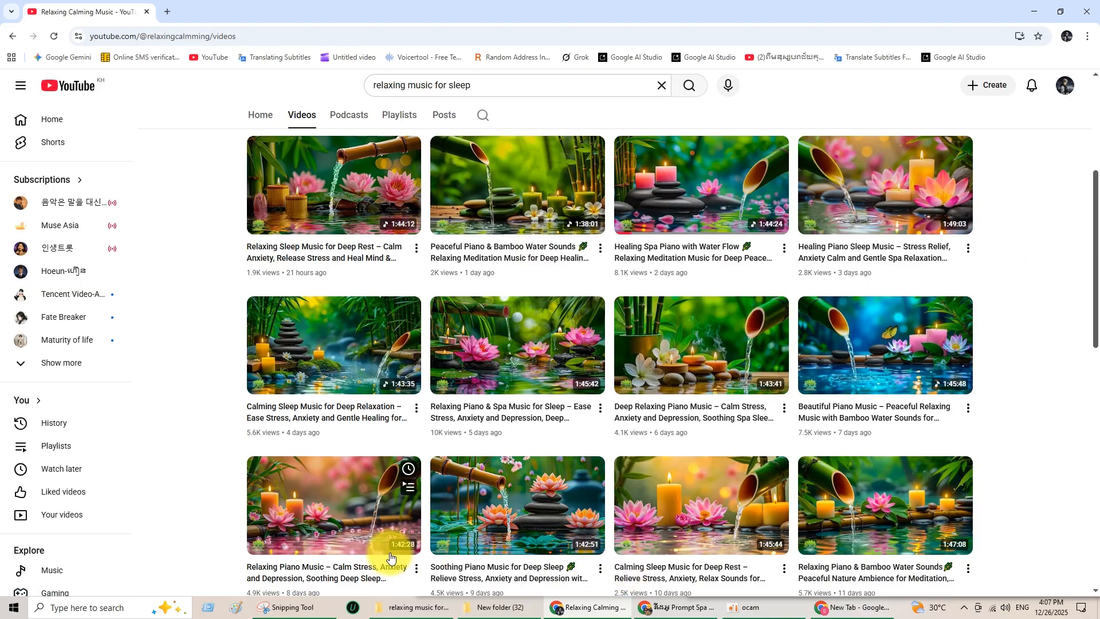
click(283, 606)
click(209, 41)
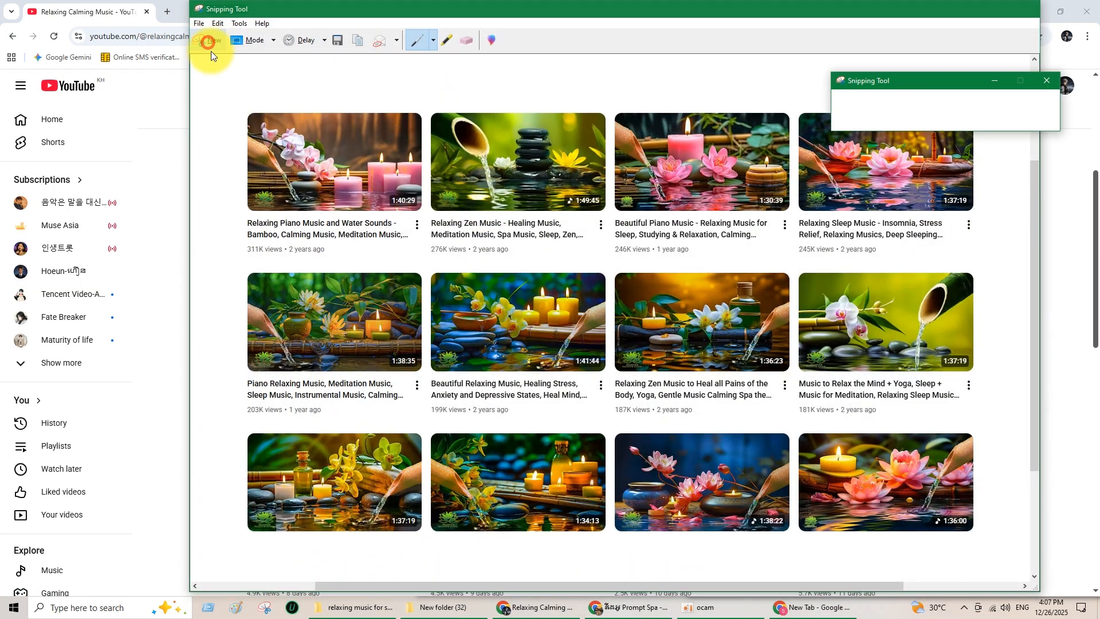
drag(245, 131, 977, 559)
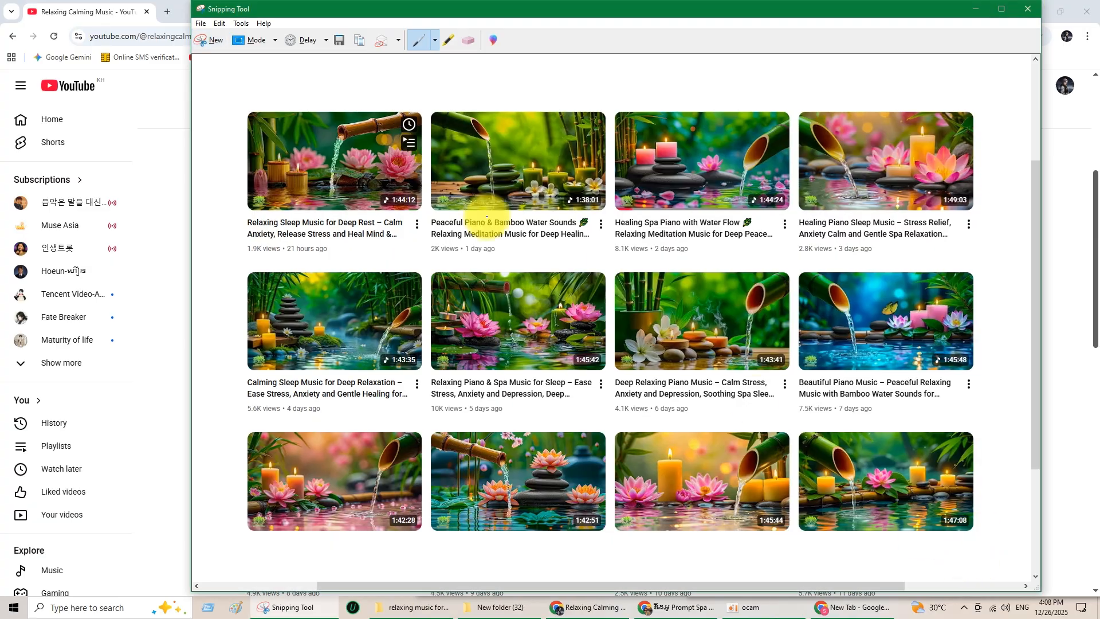
- Save the snip of the latest videos as 4.JPG in Downloads and minimize Snipping Tool
click(342, 43)
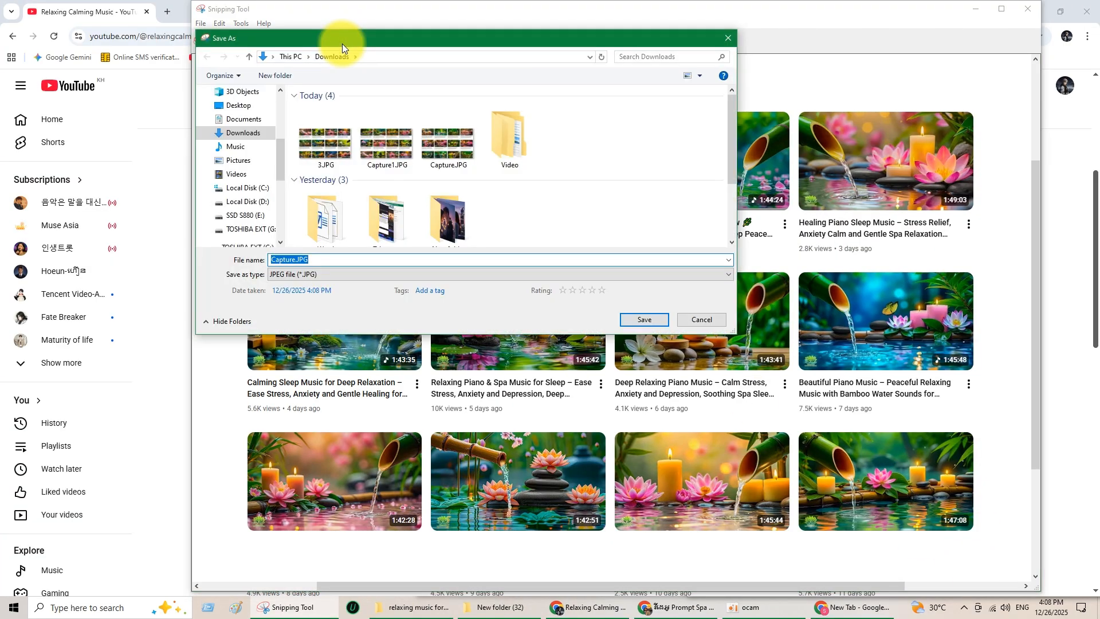
click(647, 319)
click(976, 9)
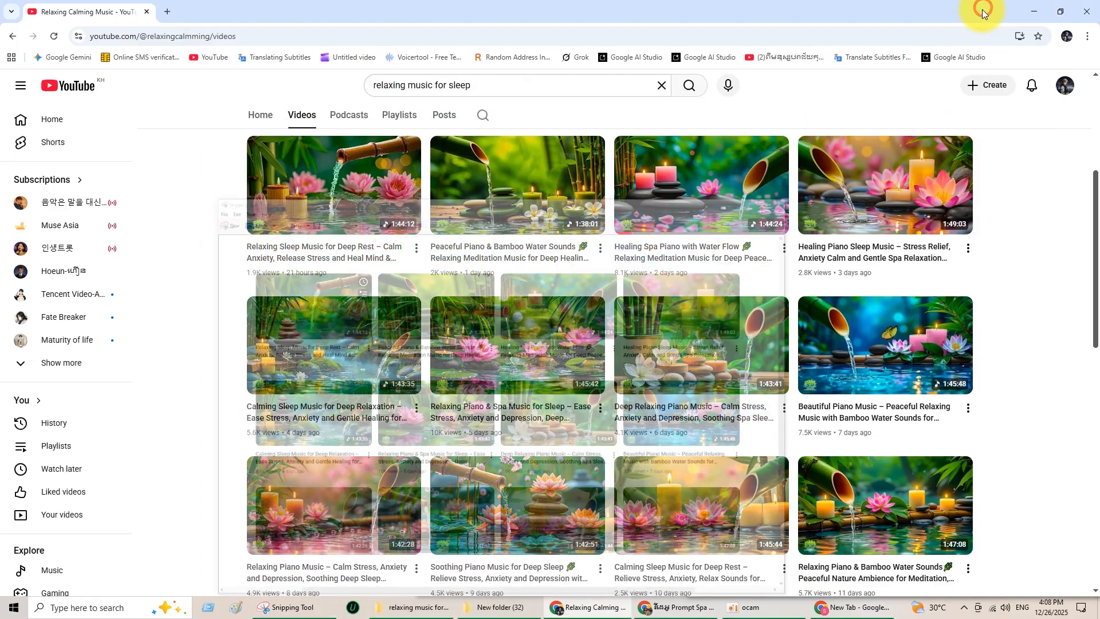
- Capture the next three rows of latest videos, starting with the row of "Healing Piano Music – Bamboo Water", in a new snip
scroll(935, 379, down, 6)
scroll(935, 379, down, 1)
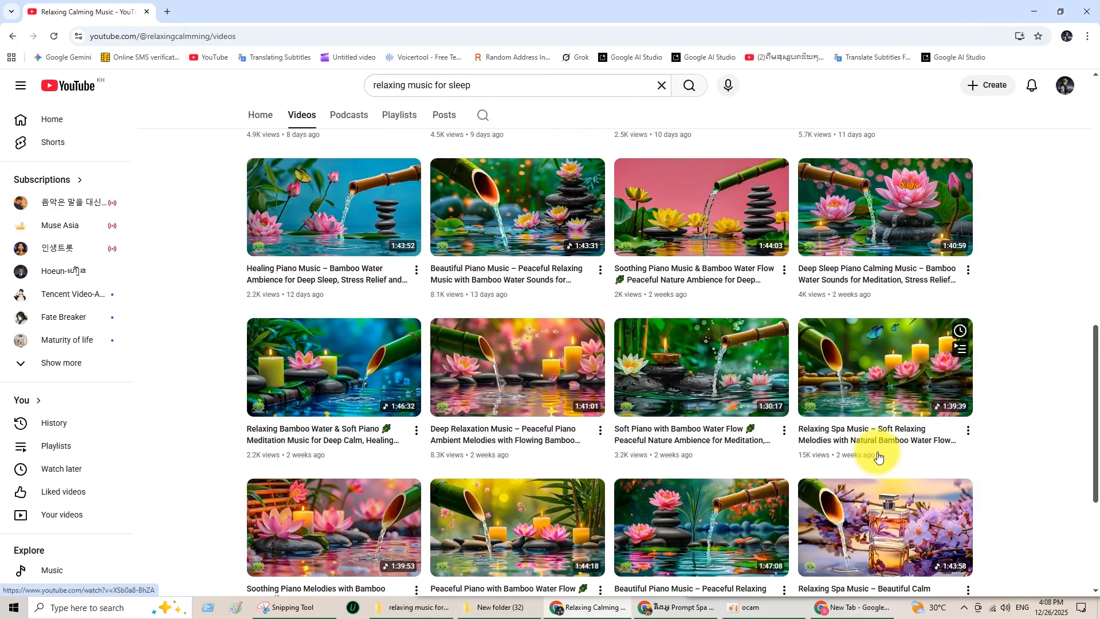
click(335, 616)
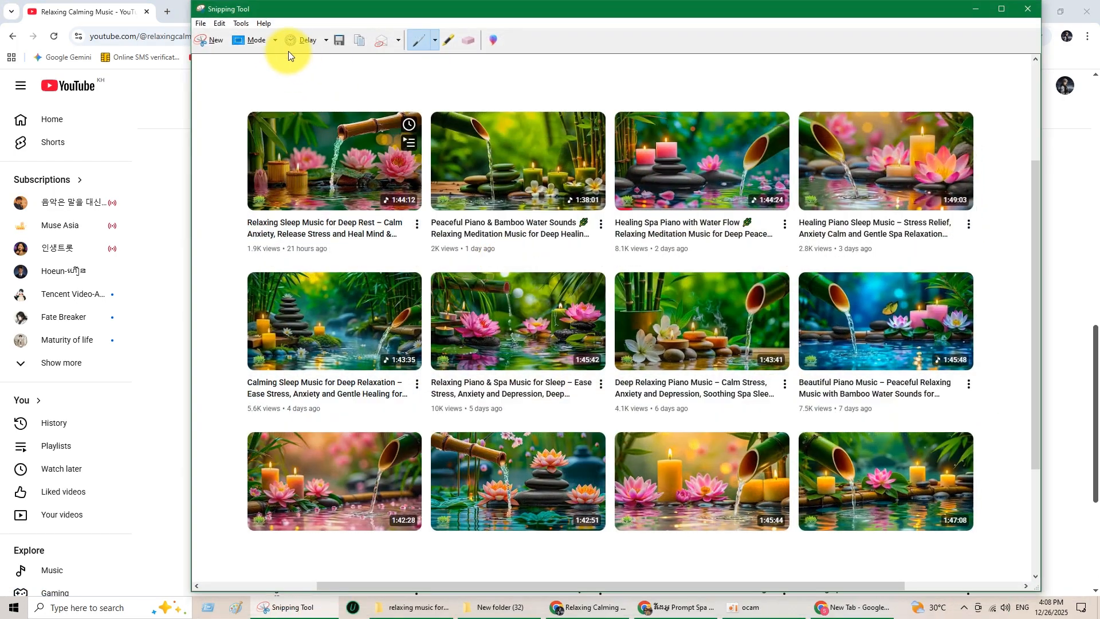
click(204, 42)
drag(245, 152, 974, 585)
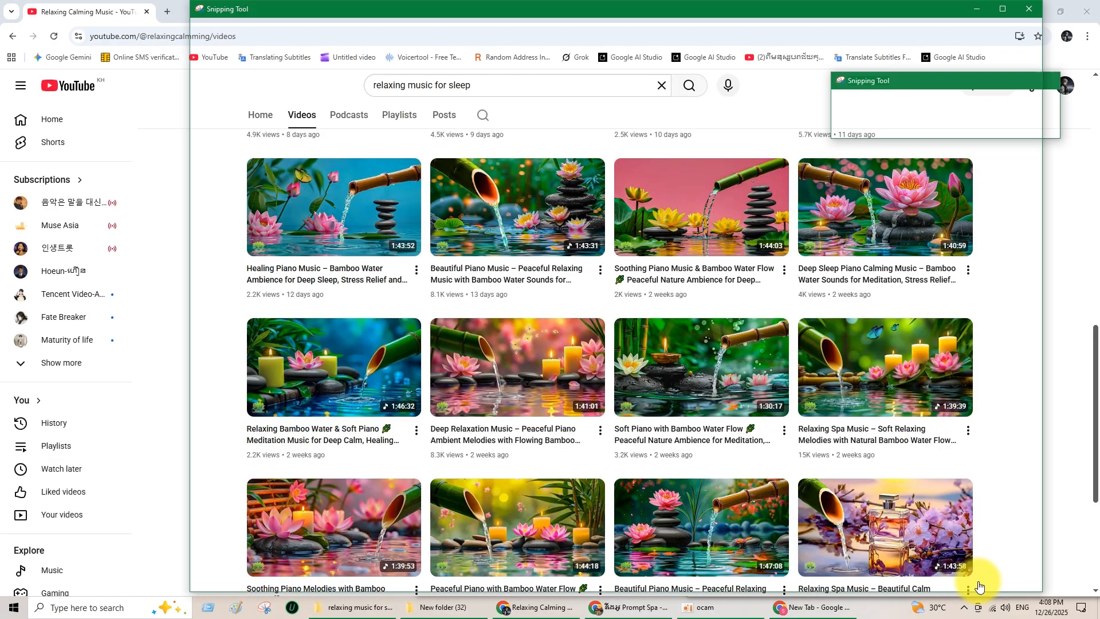
- Save the second snip of latest videos as 5.JPG in Downloads and minimize Snipping Tool
click(339, 39)
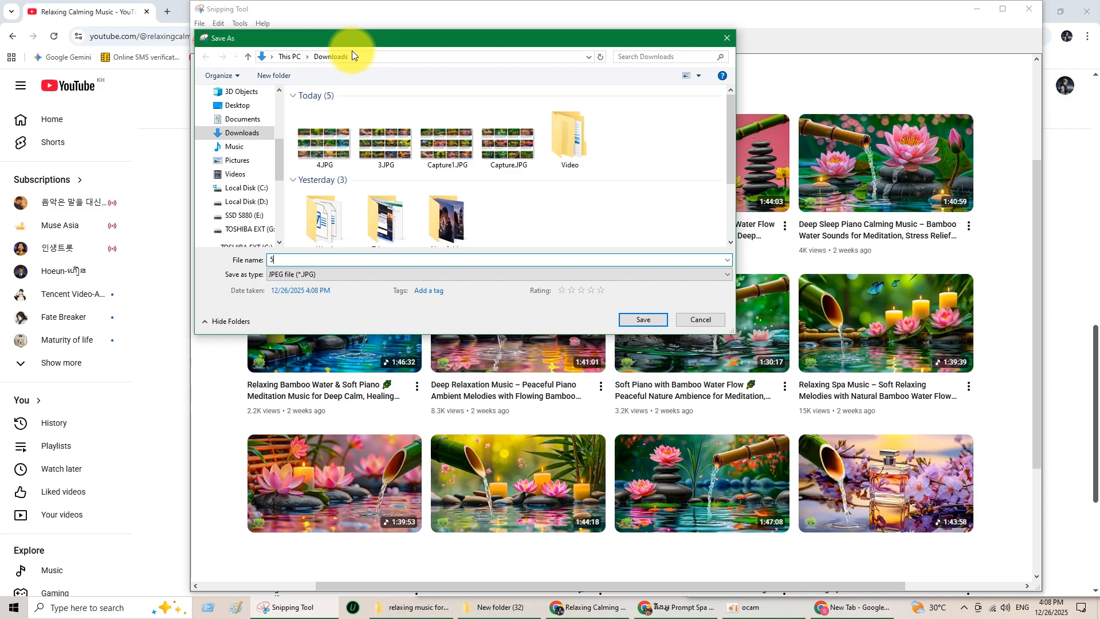
click(641, 319)
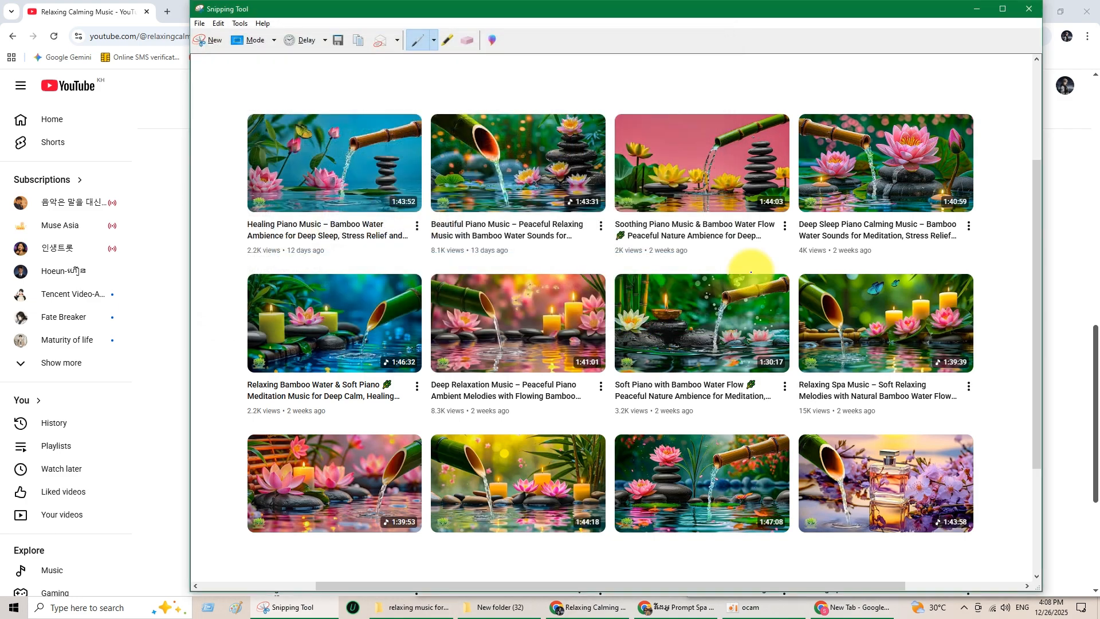
click(977, 9)
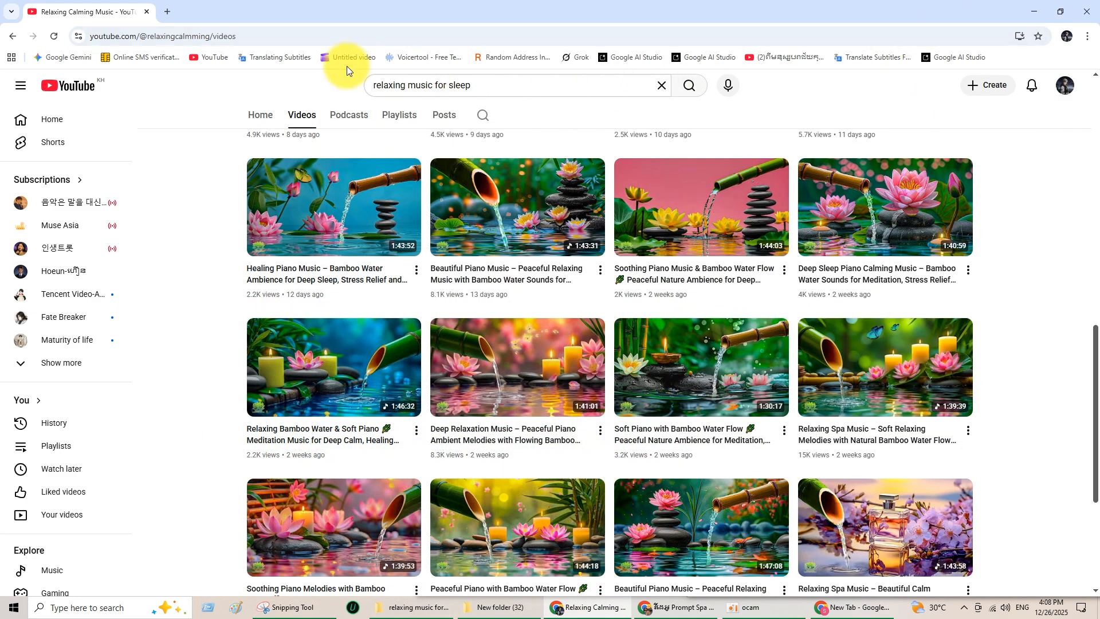
- Switch to the maximized ChatGPT window and copy the Khmer request from the earlier Prompt Spa chat
click(676, 607)
click(1060, 12)
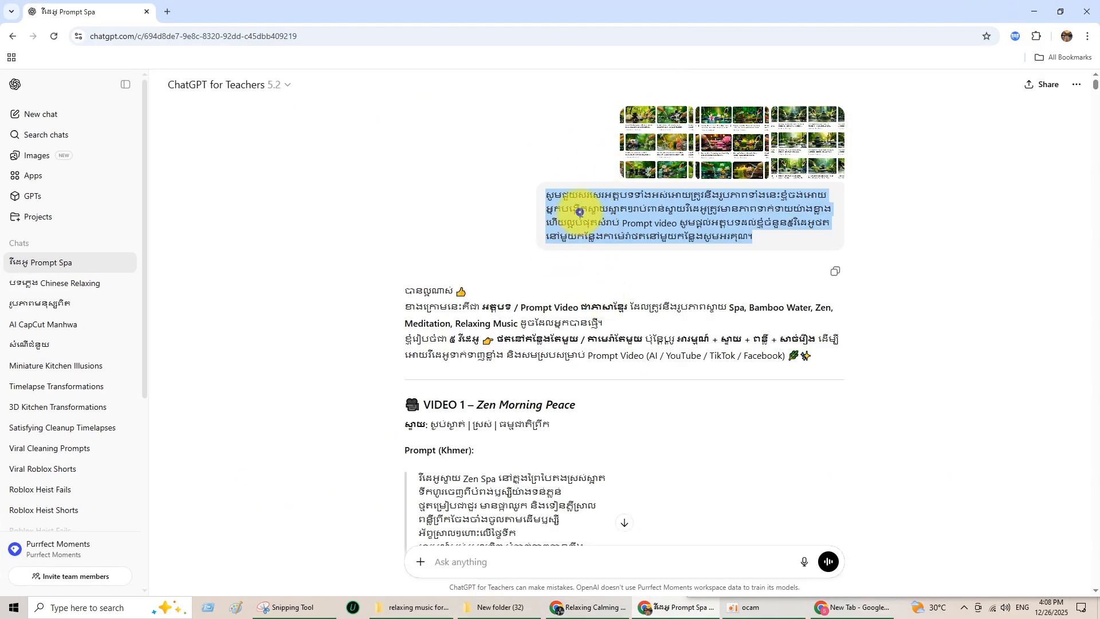
right_click(599, 223)
click(613, 237)
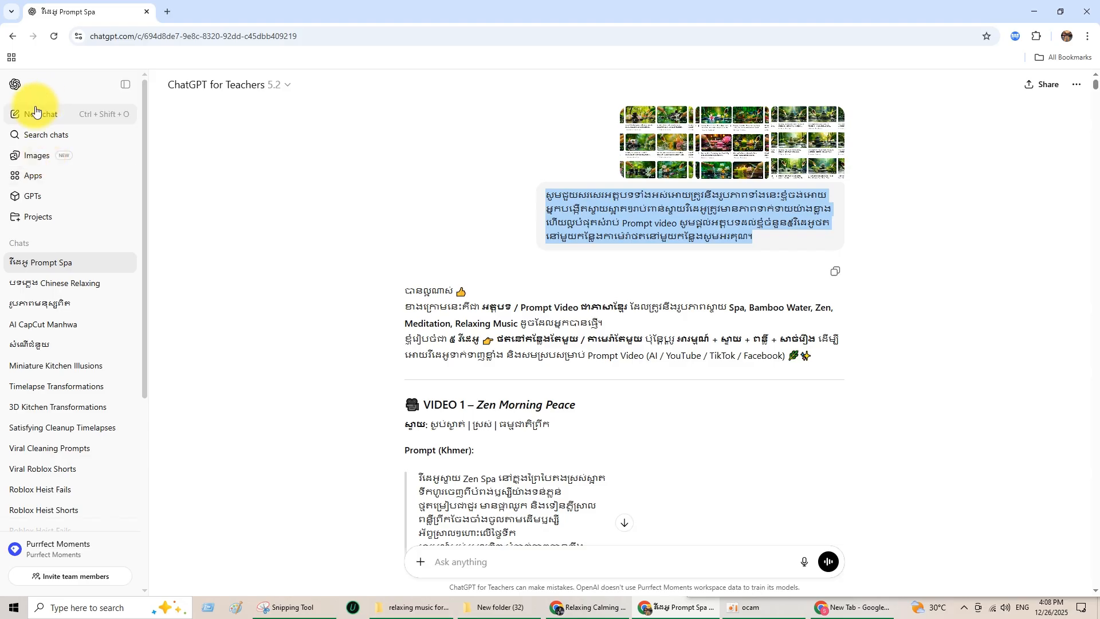
scroll(592, 400, down, 6)
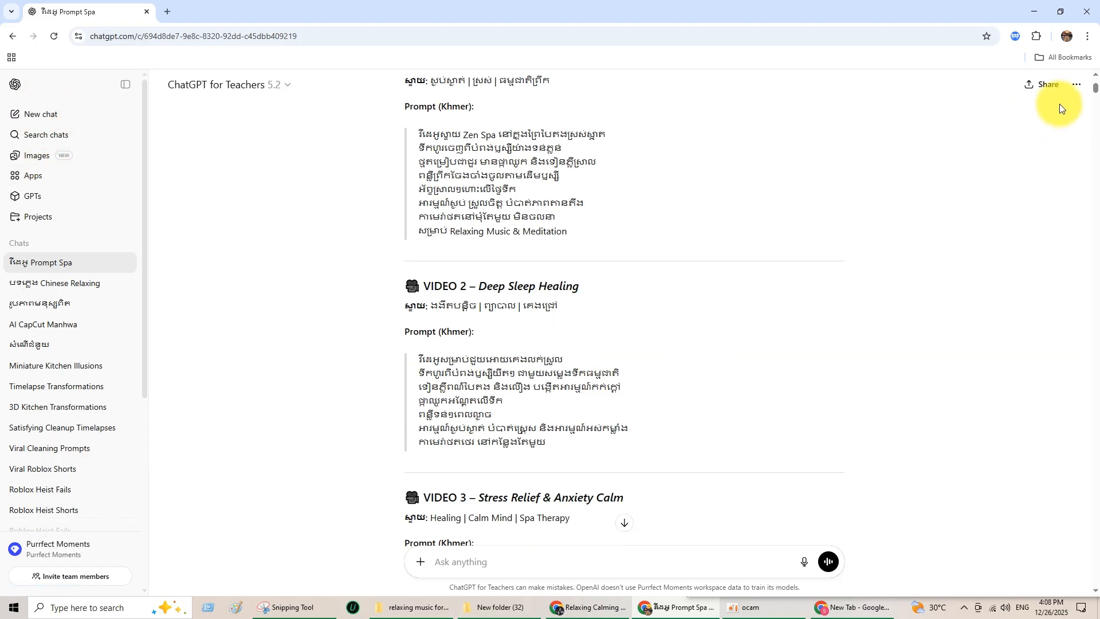
drag(1095, 91, 1048, 81)
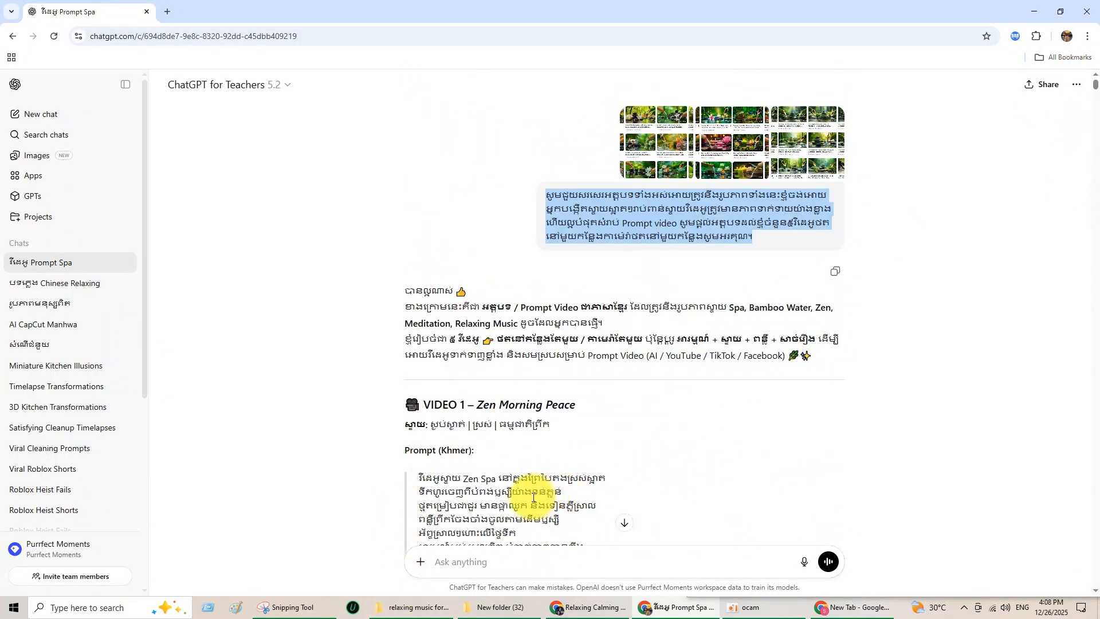
- Look through the Flow video clips in the "relaxing music for sleep" folder and minimize the folder window
click(481, 614)
click(481, 611)
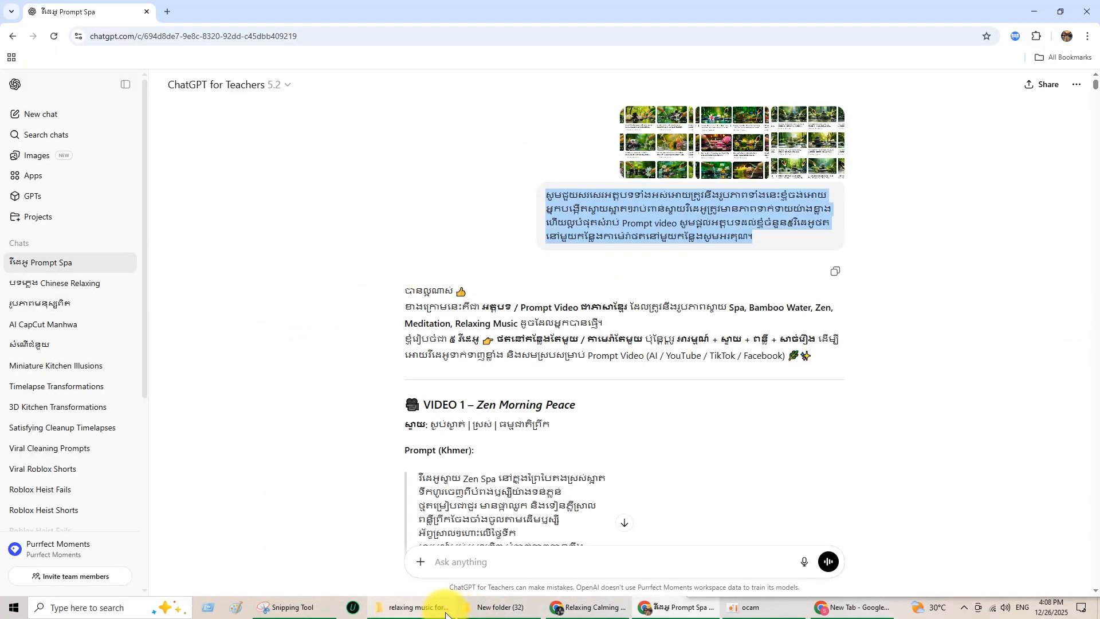
click(425, 610)
scroll(570, 401, down, 15)
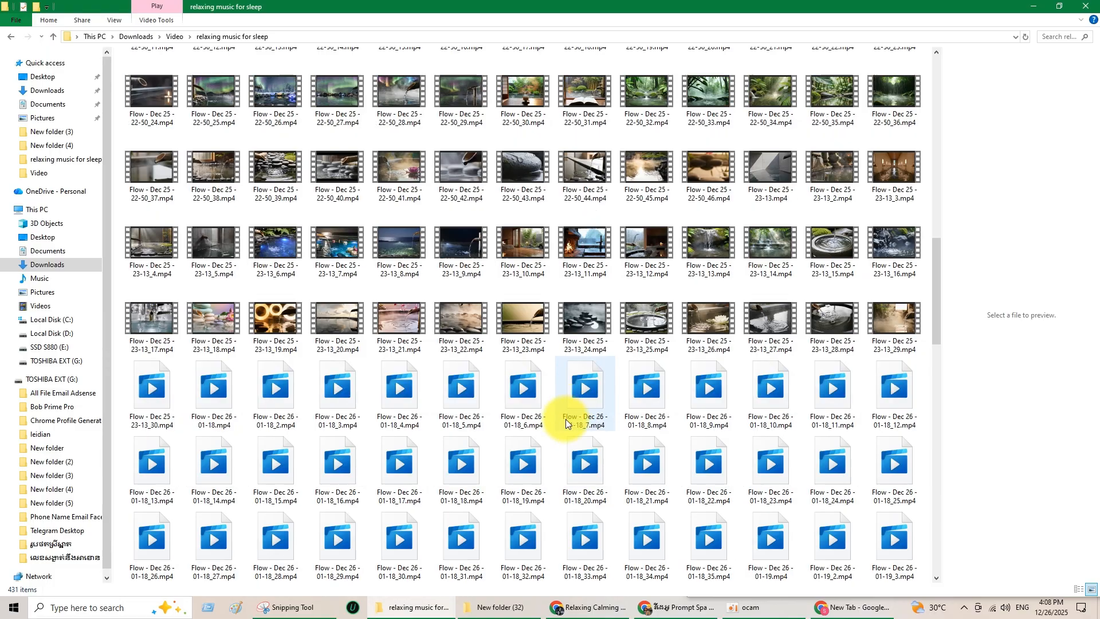
scroll(401, 425, up, 10)
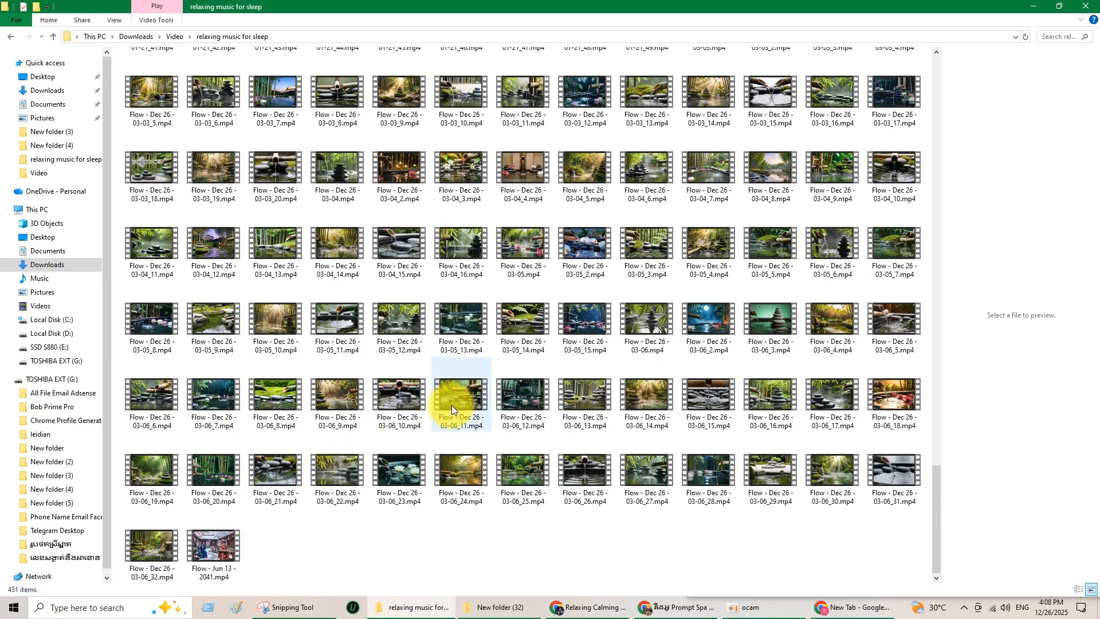
scroll(367, 321, up, 5)
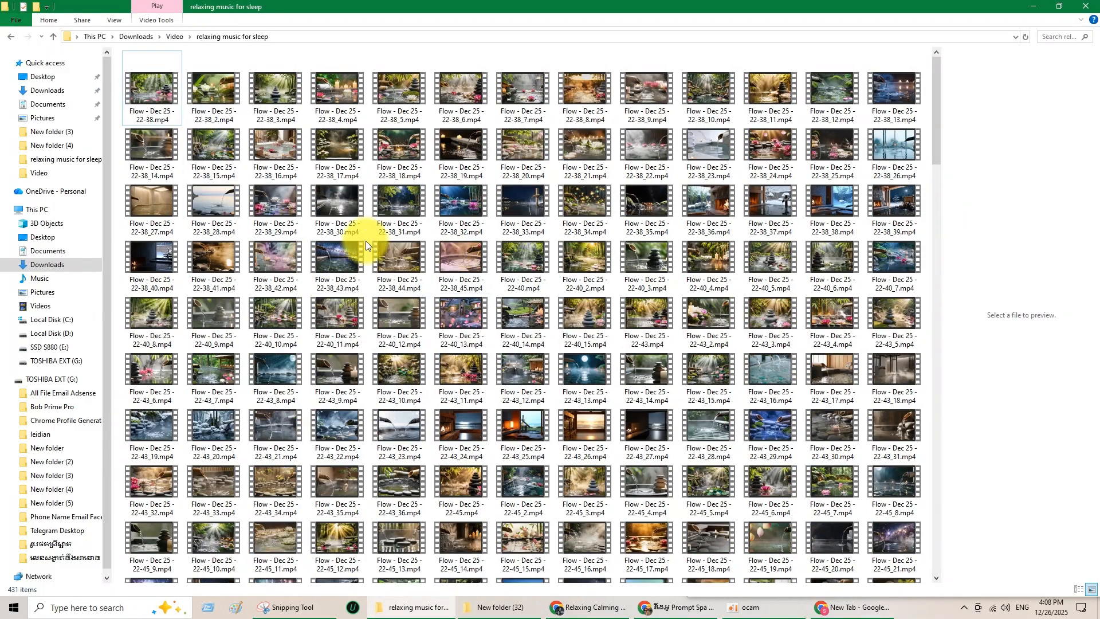
click(1030, 5)
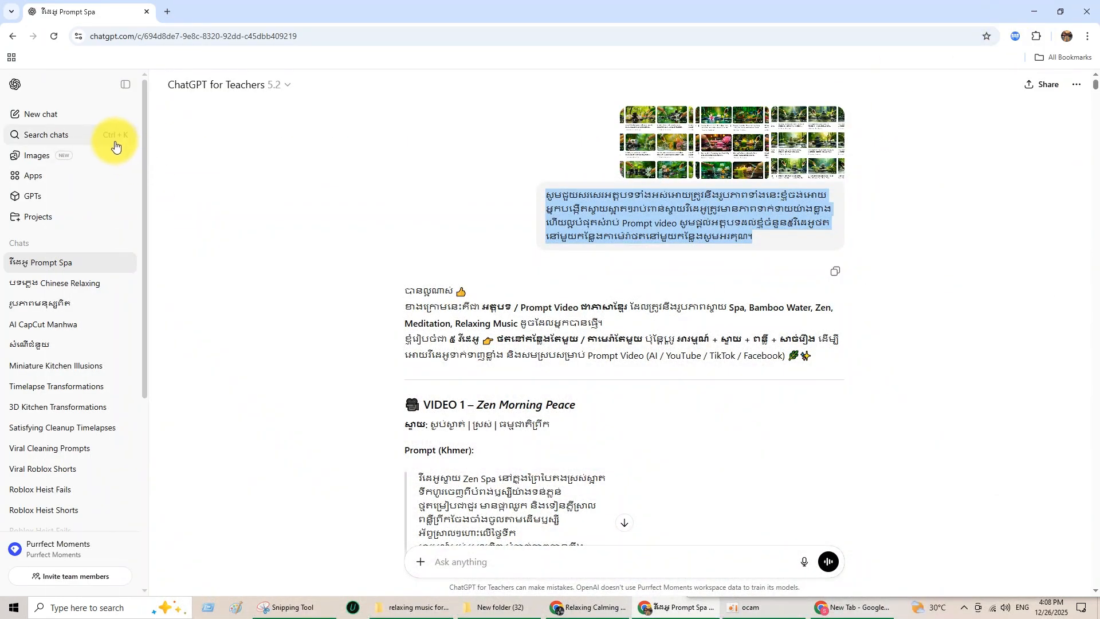
- Start a new ChatGPT chat and attach 5.JPG, 4.JPG, 3.JPG, Capture1.JPG and Capture.JPG from Downloads
click(57, 113)
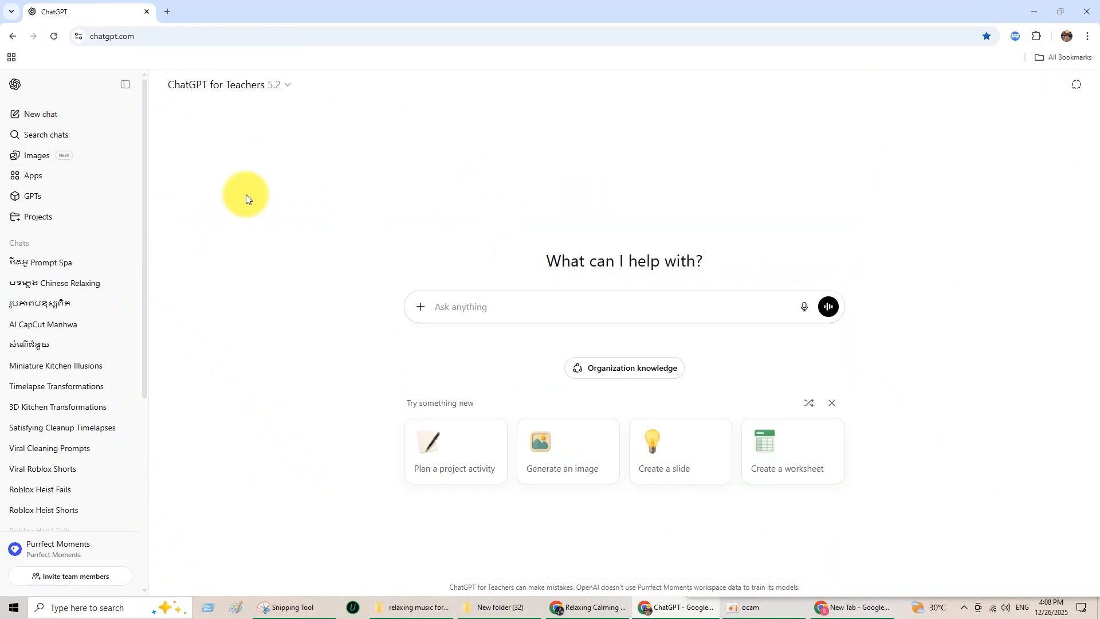
click(422, 314)
click(425, 312)
click(418, 307)
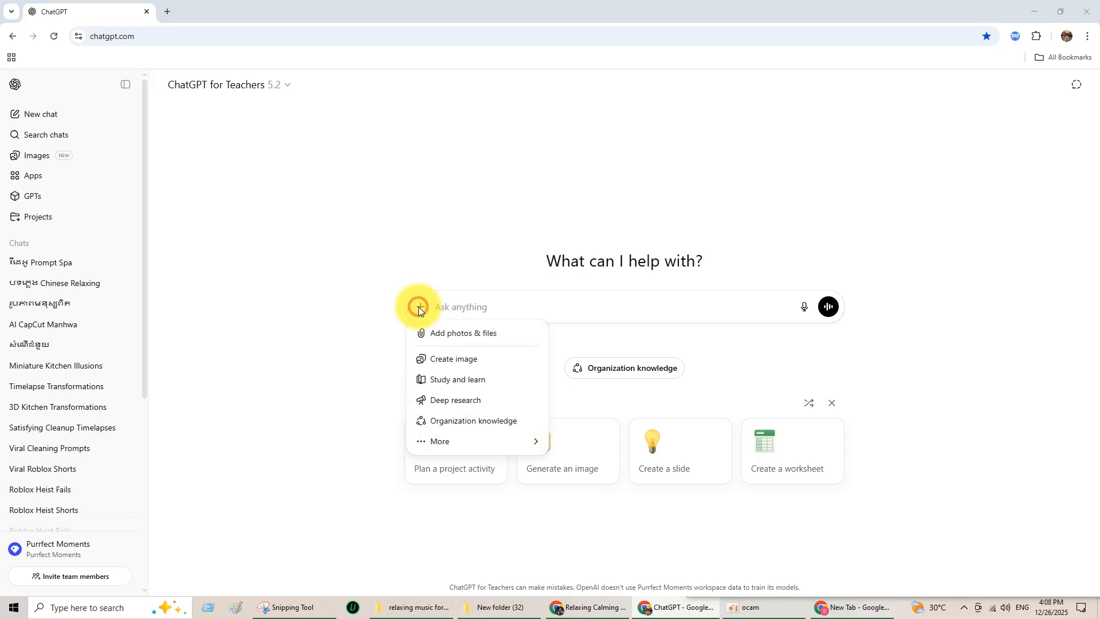
click(449, 331)
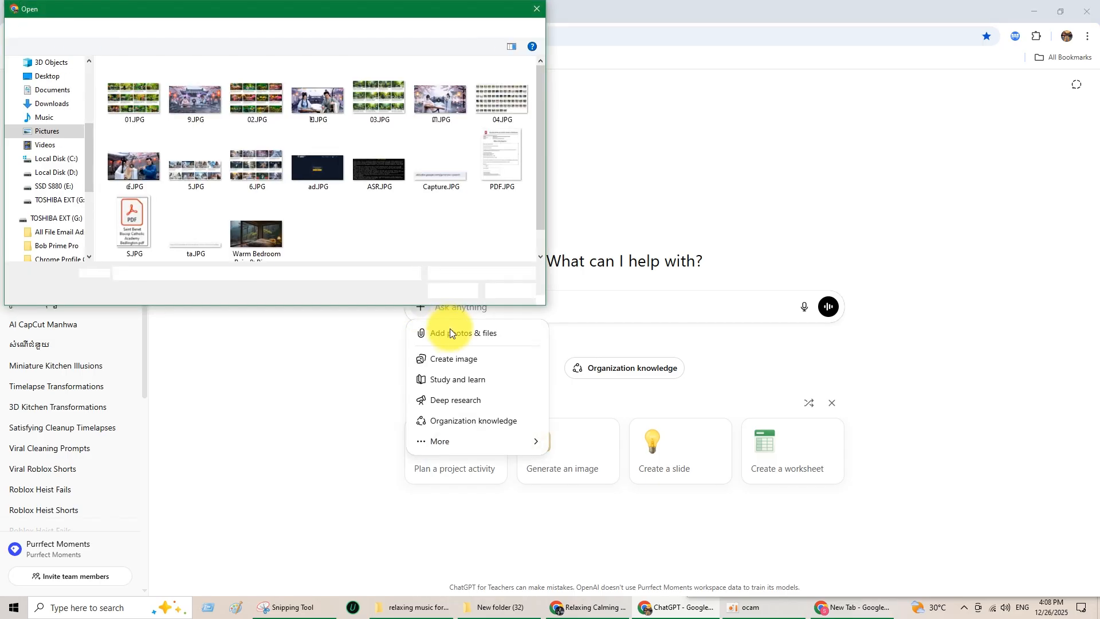
click(49, 89)
click(47, 78)
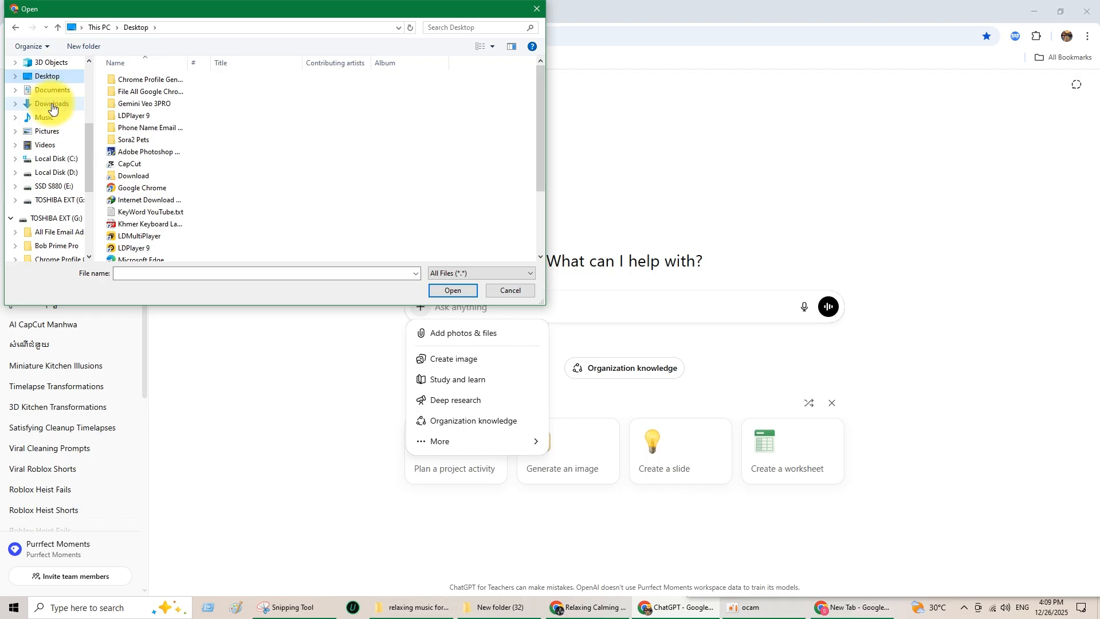
click(52, 106)
click(102, 81)
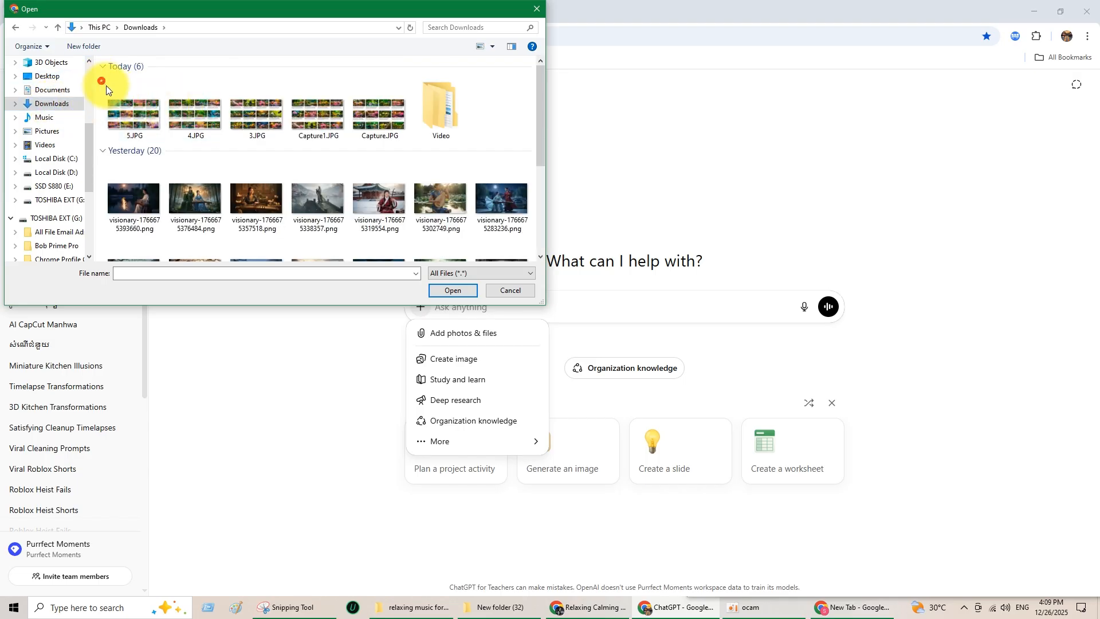
drag(106, 86, 384, 132)
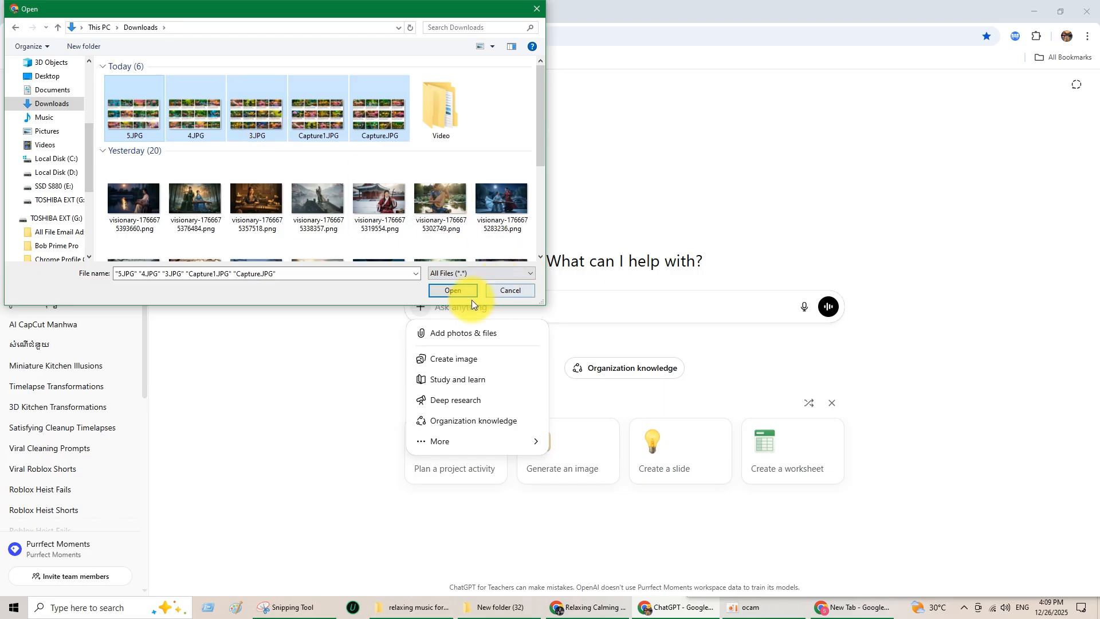
click(450, 291)
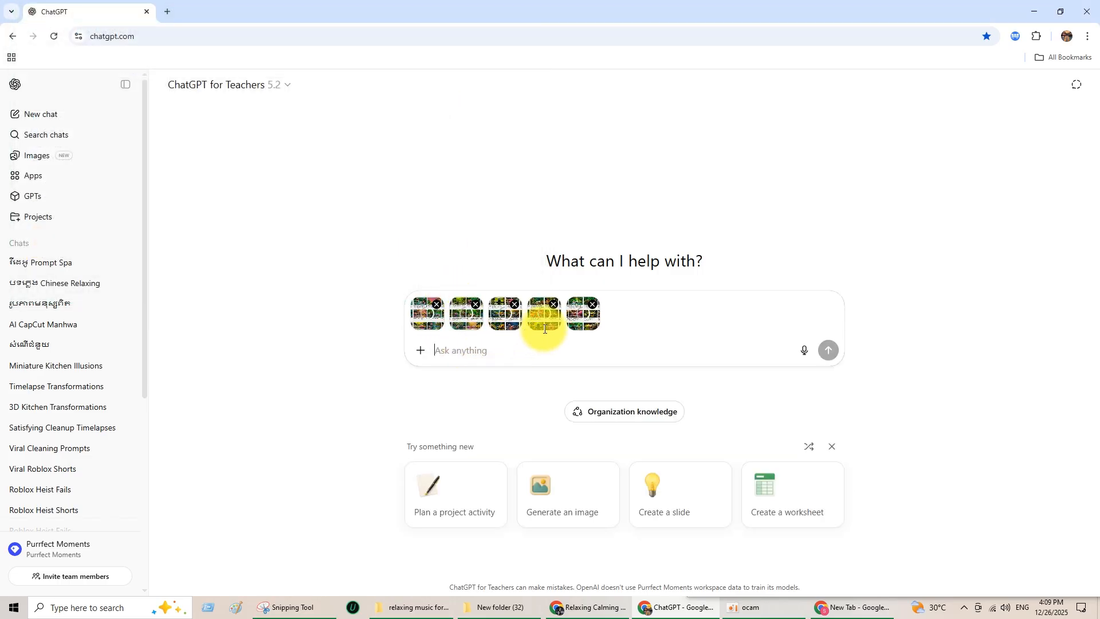
- Paste the copied Khmer request as plain text into the message with the attached images
click(463, 355)
right_click(458, 353)
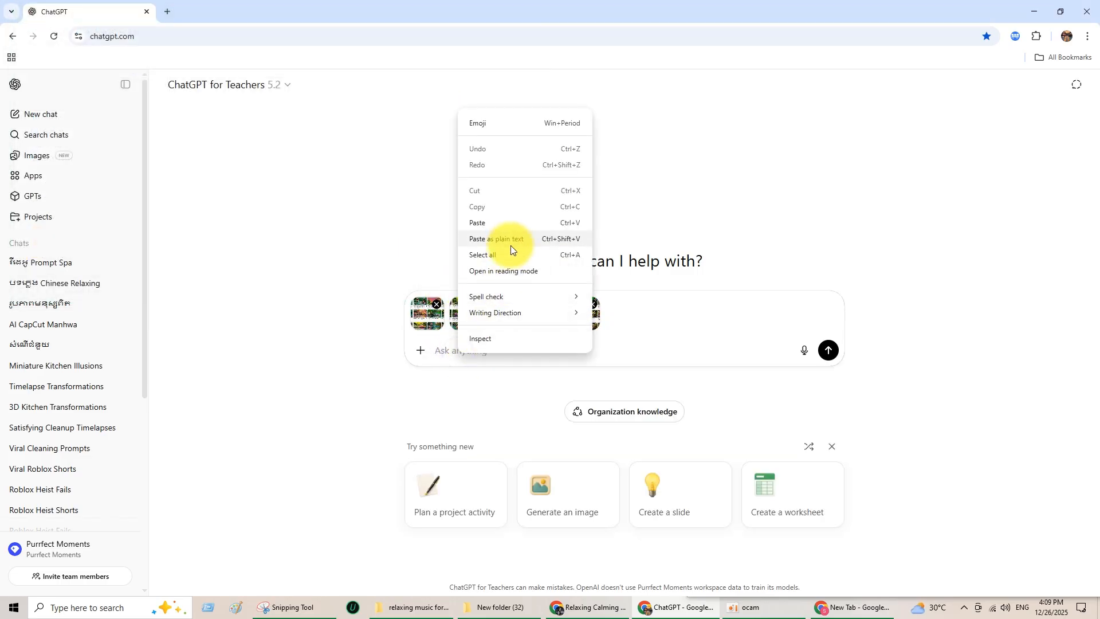
click(510, 245)
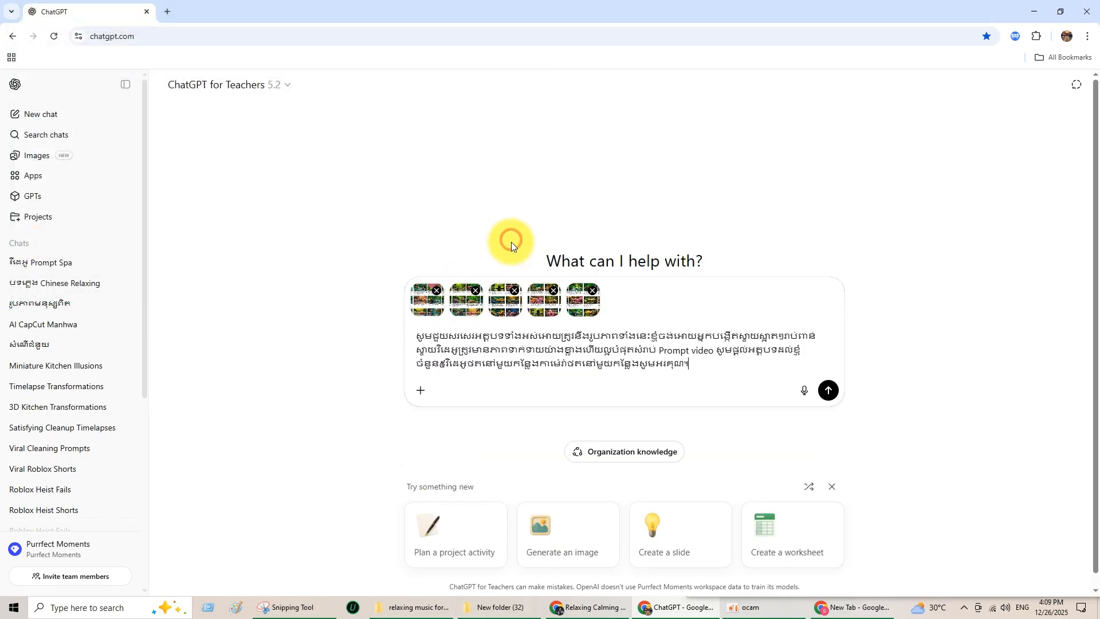
- Insert a Khmer request for translation into English before the closing thanks and send the message
click(644, 373)
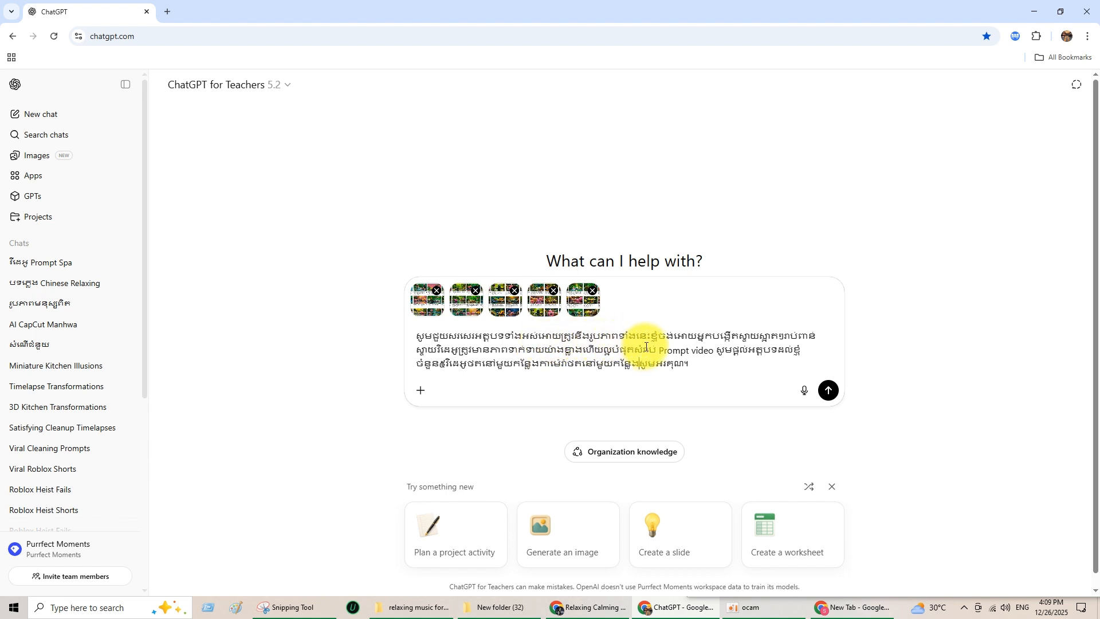
drag(653, 337, 720, 351)
click(449, 359)
drag(720, 351, 799, 359)
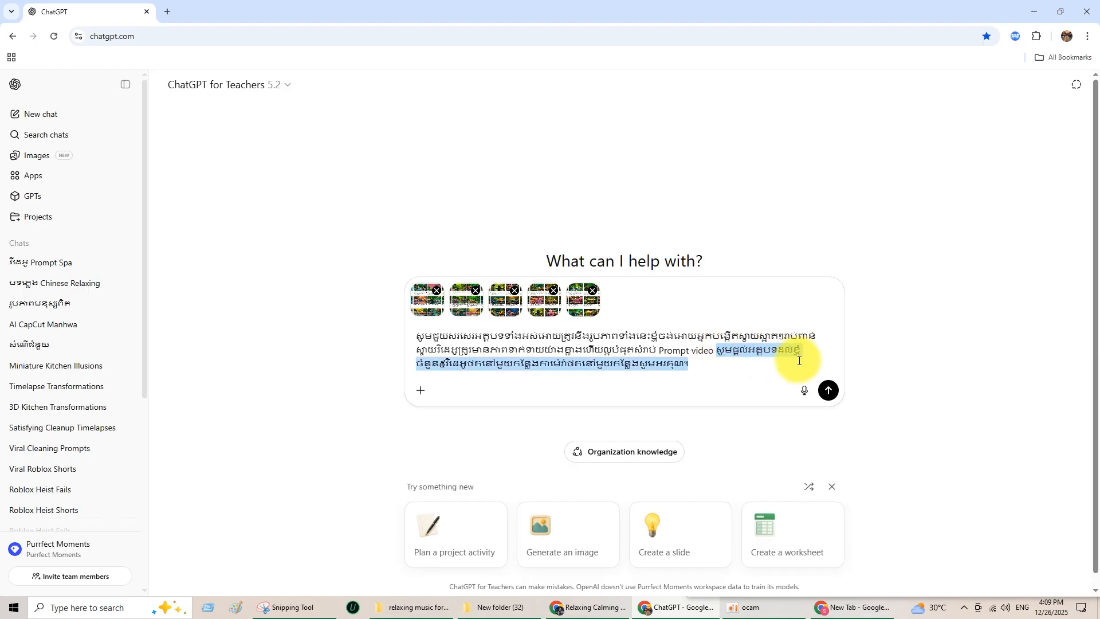
click(438, 367)
drag(447, 362, 643, 364)
click(643, 364)
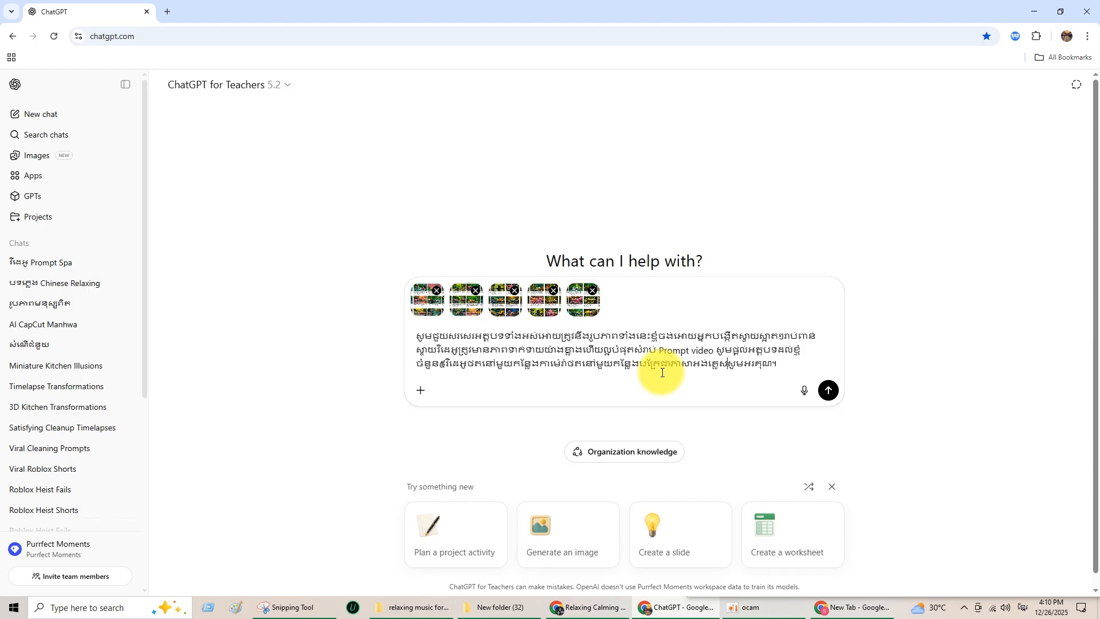
click(829, 392)
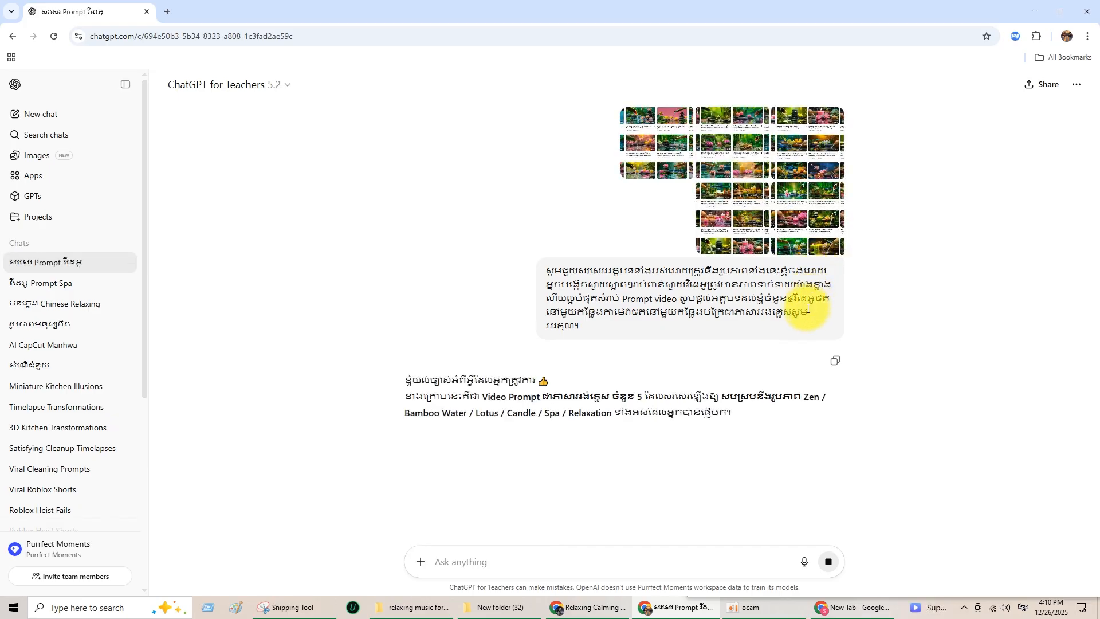
- Review the sent request and read through the generated English prompts for Videos 1 to 3
triple_click(544, 272)
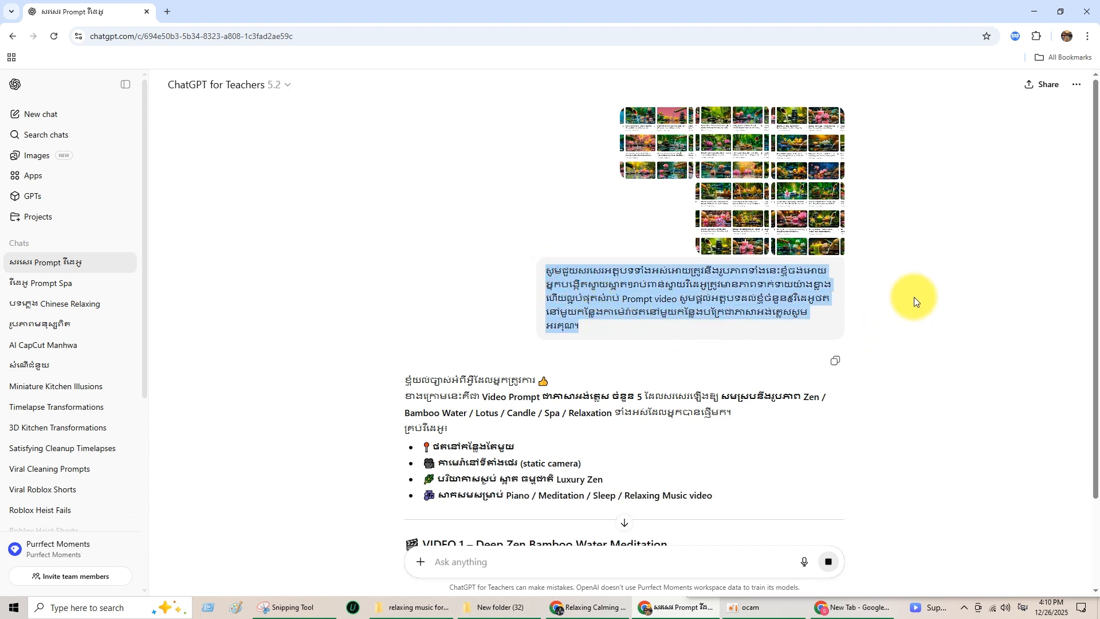
scroll(906, 308, down, 2)
scroll(552, 427, down, 1)
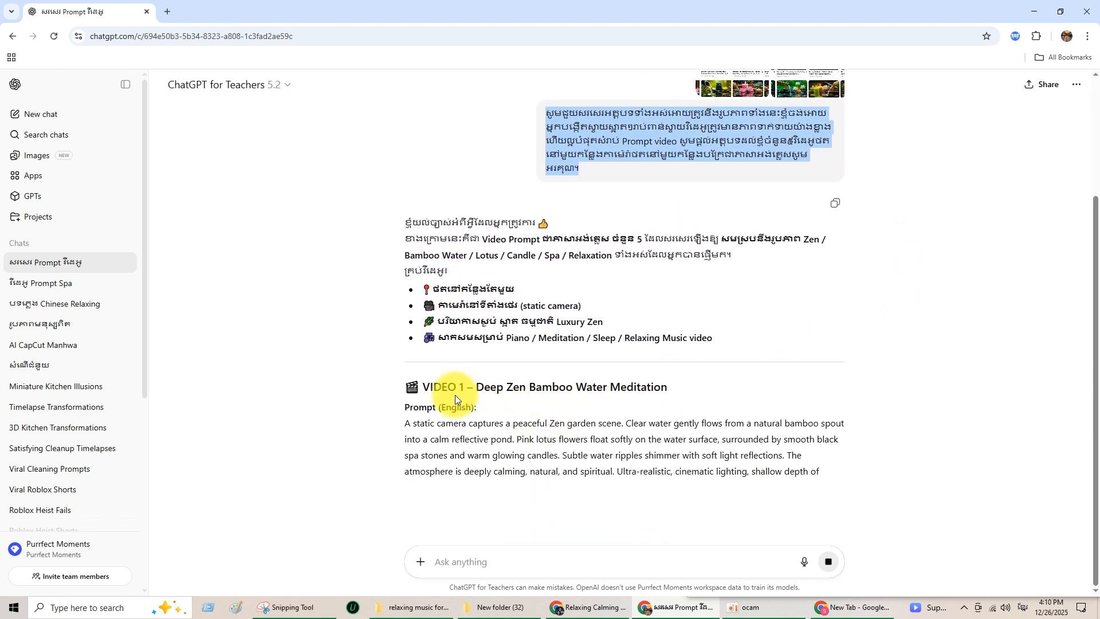
scroll(590, 361, down, 1)
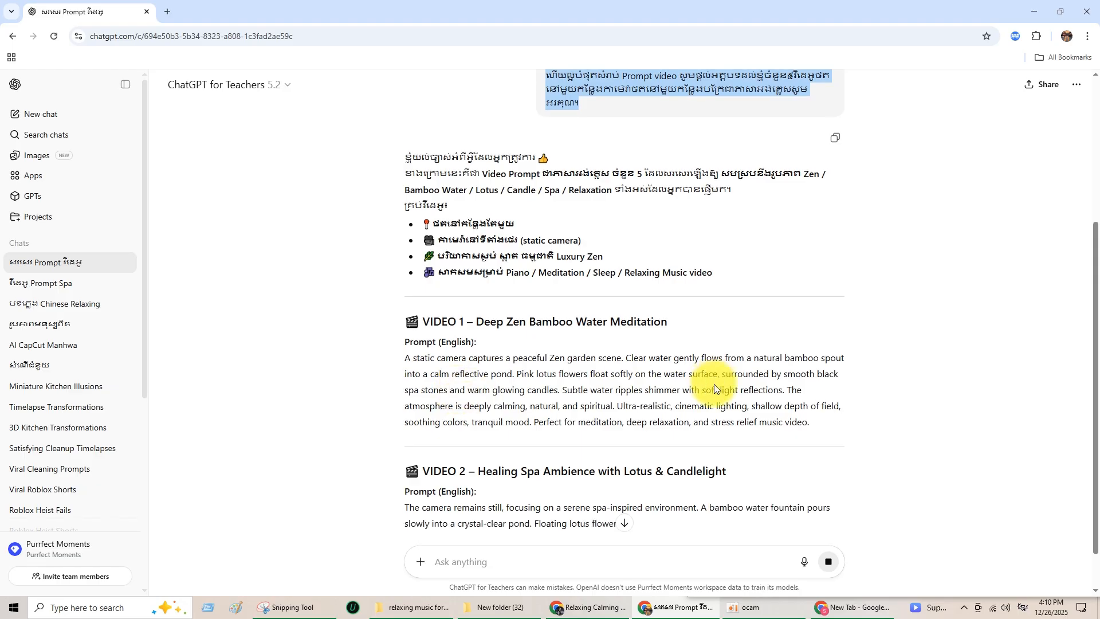
scroll(713, 386, down, 1)
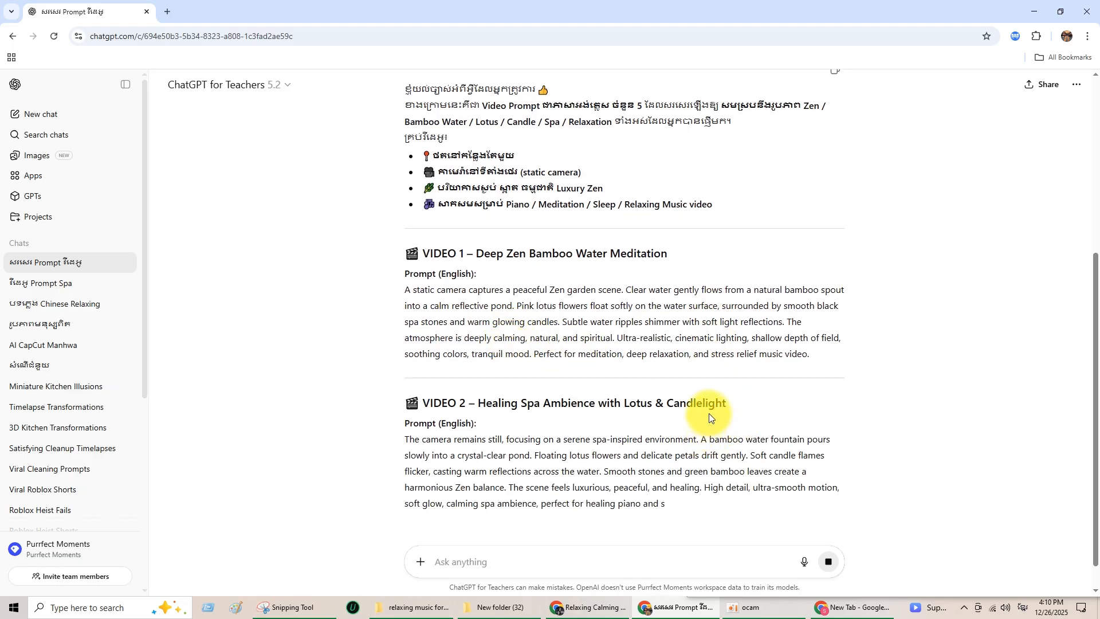
scroll(709, 417, down, 1)
scroll(703, 422, down, 1)
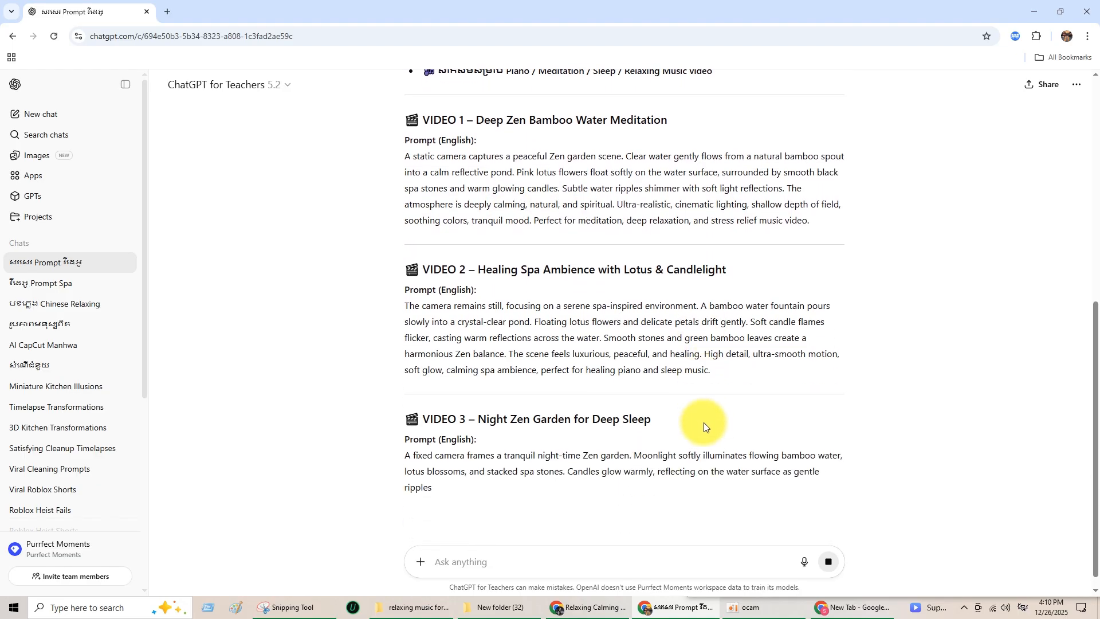
scroll(759, 386, up, 3)
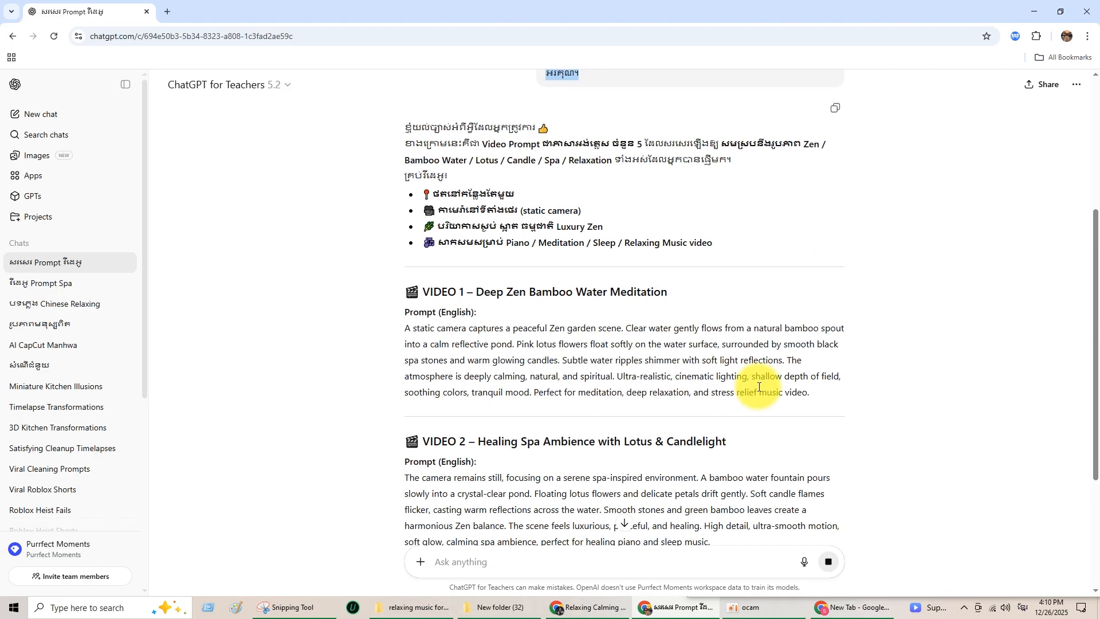
- Restore the ChatGPT window to a smaller size and place it on the left side of the desktop
click(1064, 12)
scroll(796, 330, down, 7)
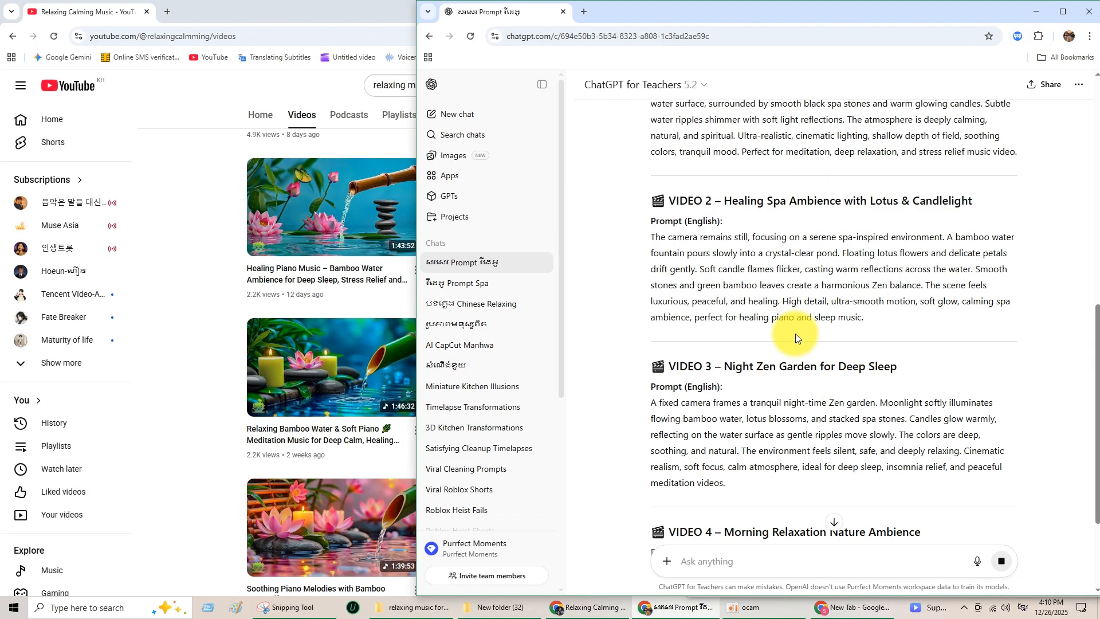
scroll(786, 344, up, 3)
scroll(697, 312, up, 3)
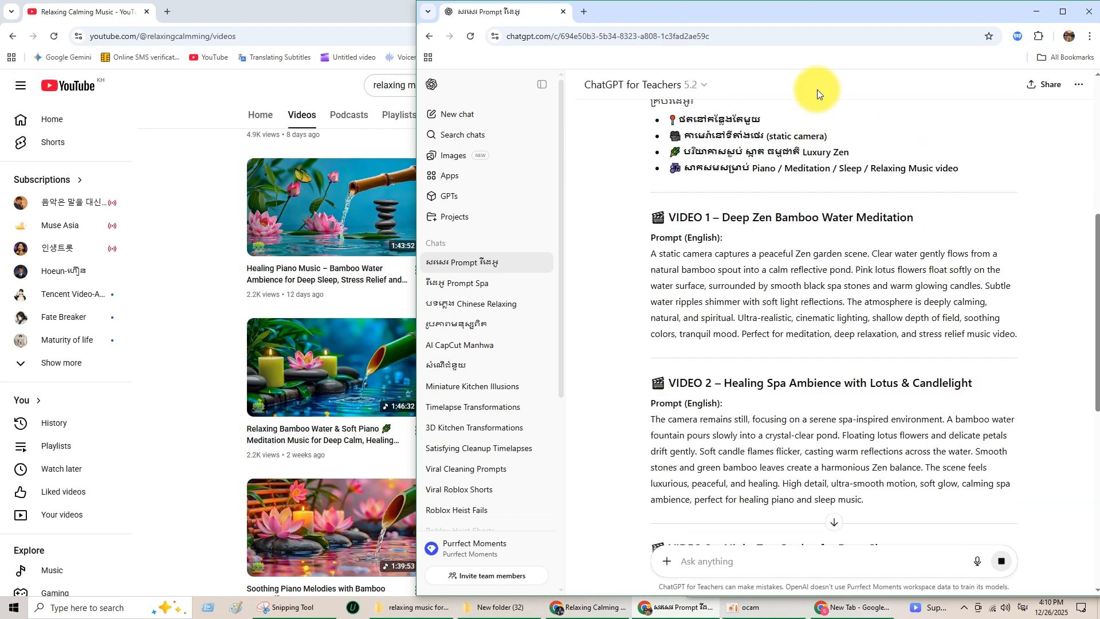
drag(798, 19, 373, 12)
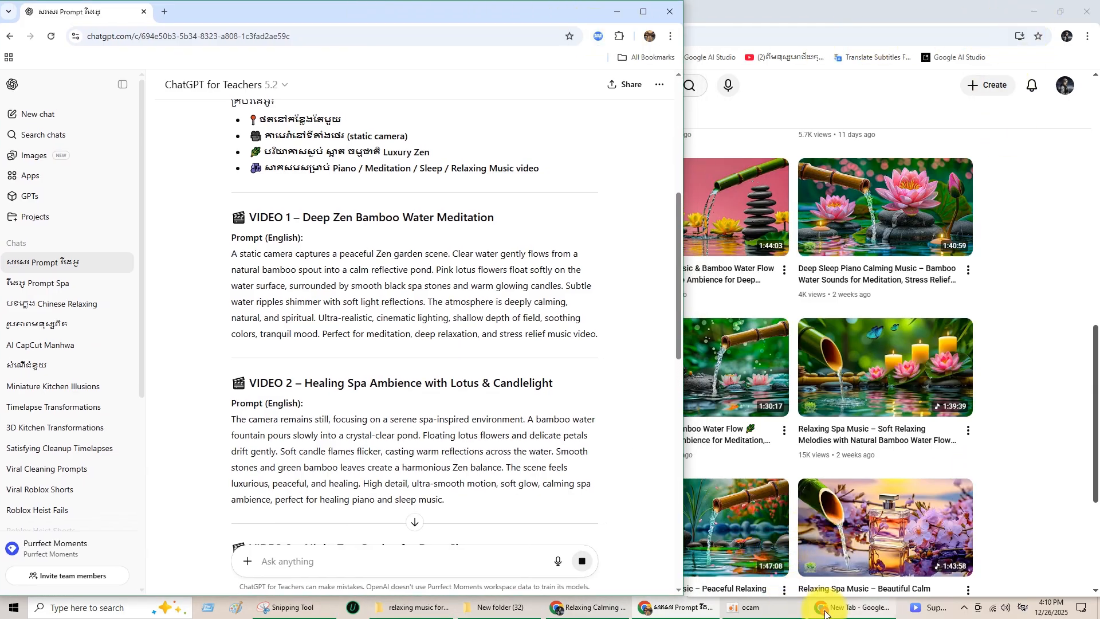
- Widen the other Chrome window holding a new tab, open Google Gemini in it, and show the signed-in account's details
click(855, 607)
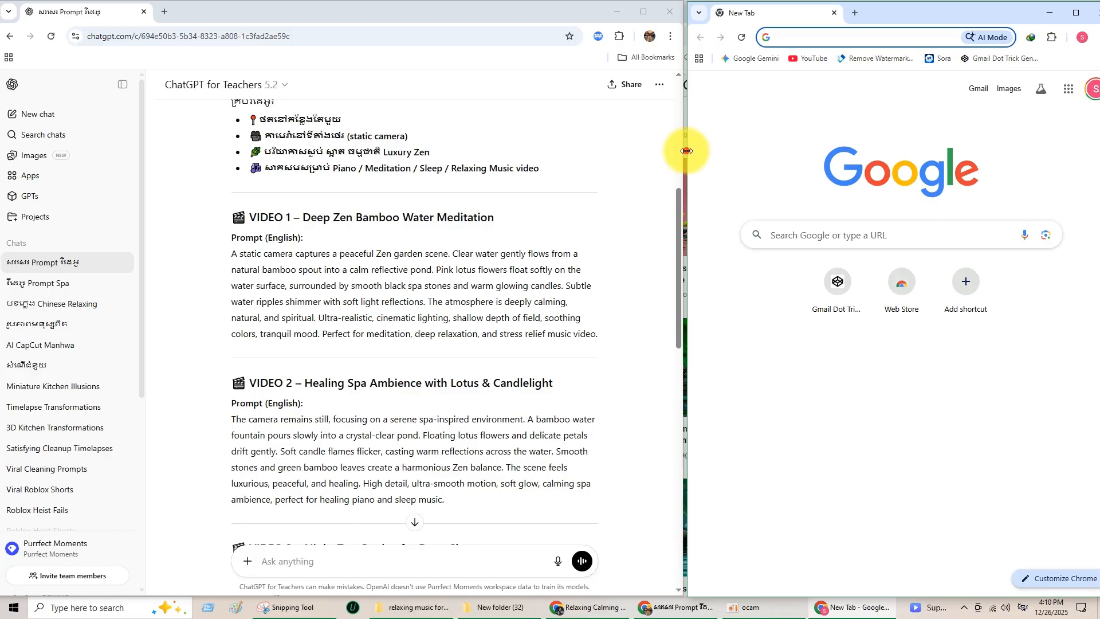
drag(686, 150, 410, 155)
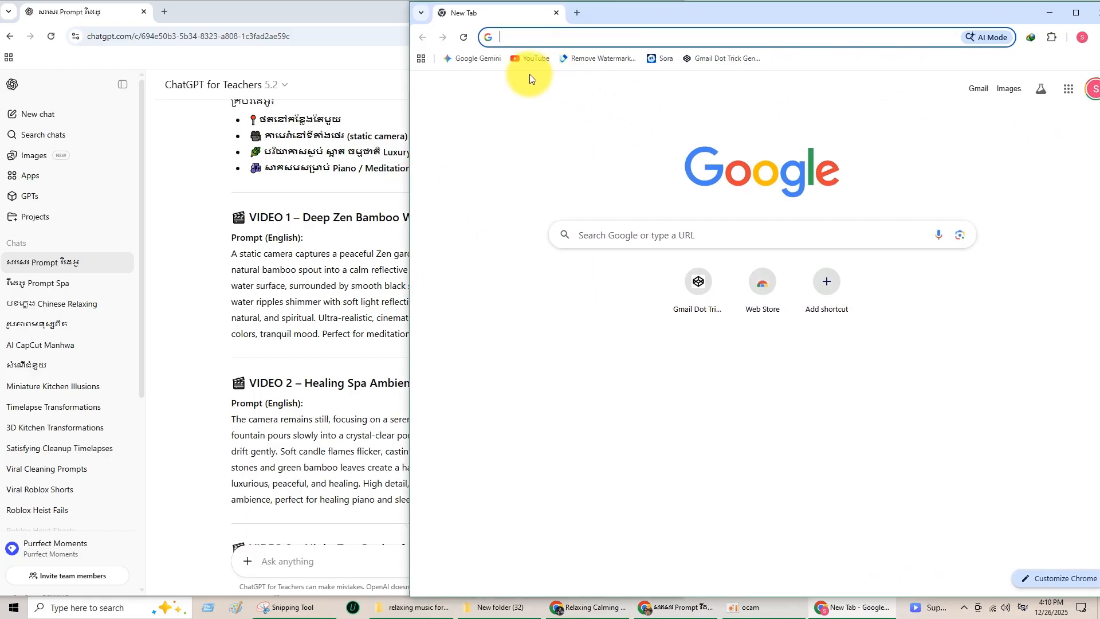
click(476, 59)
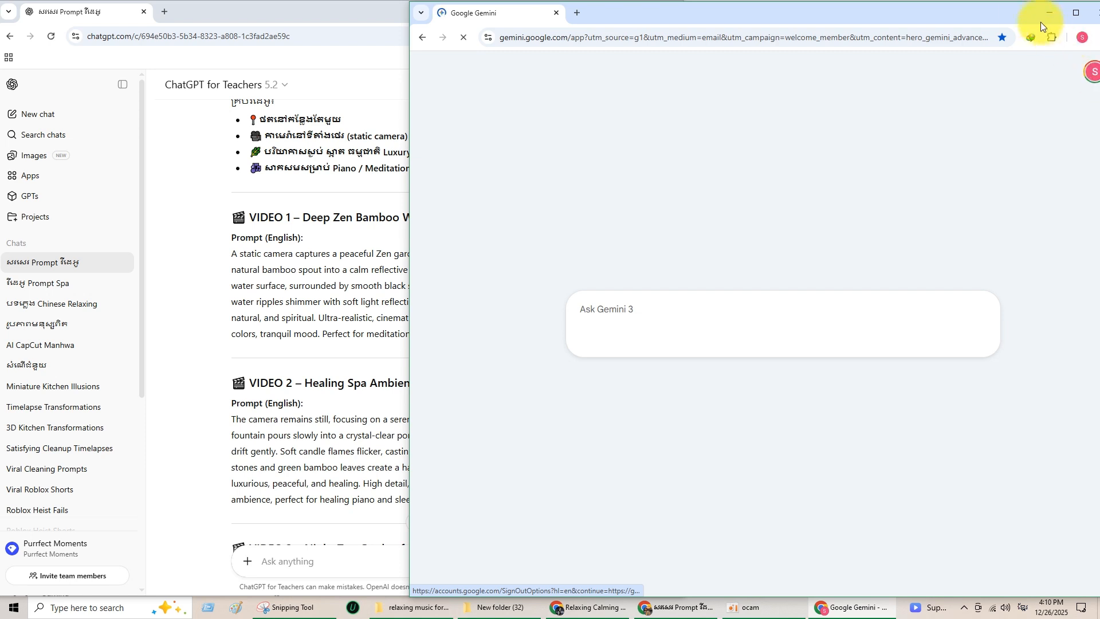
drag(1041, 22, 1008, 36)
click(1025, 82)
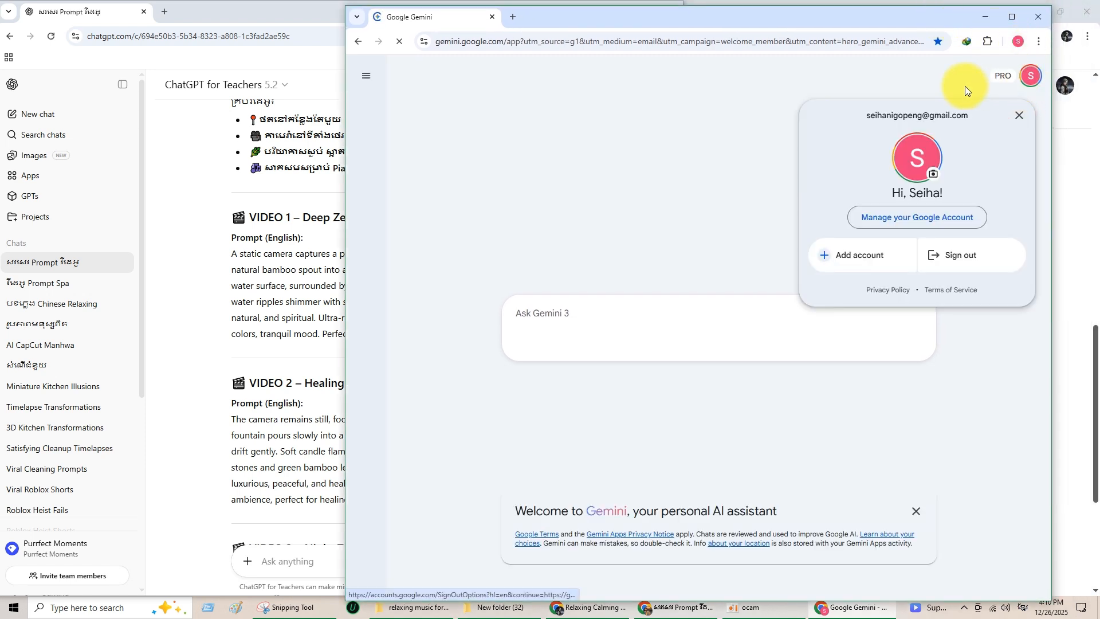
- Close the signed-in account's details in Gemini and move its window to the right side of the desktop
click(993, 78)
click(1032, 76)
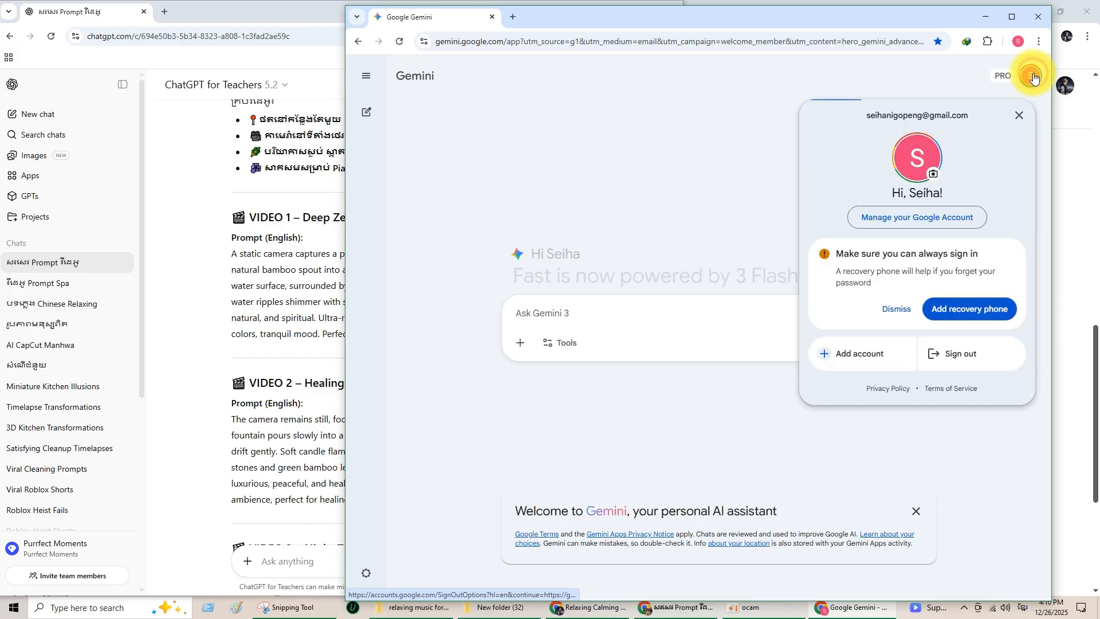
click(1031, 74)
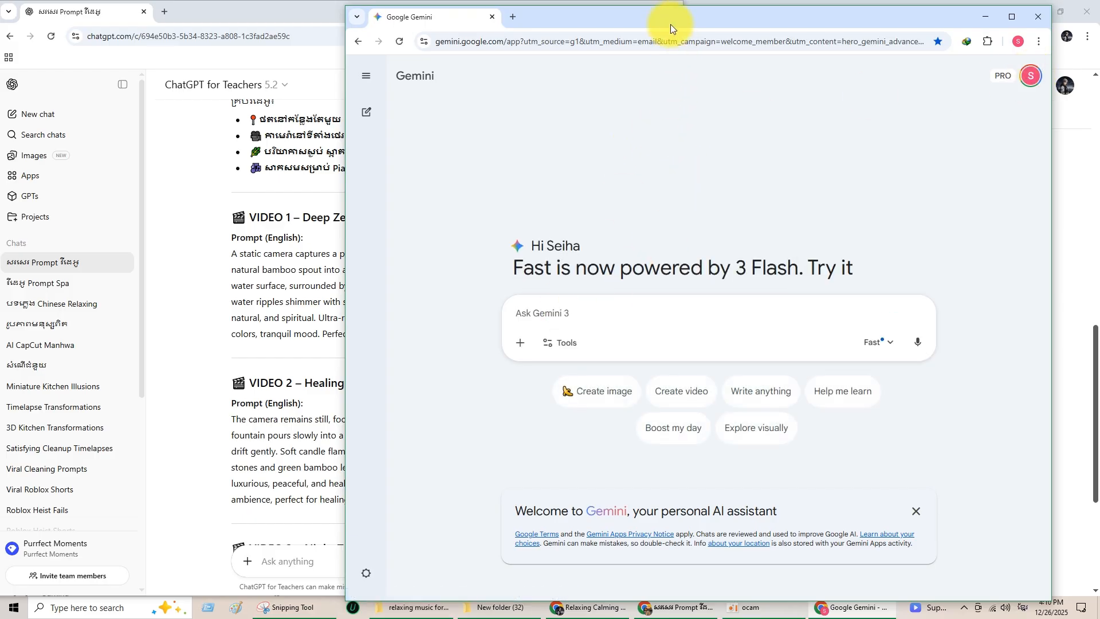
drag(670, 24, 720, 3)
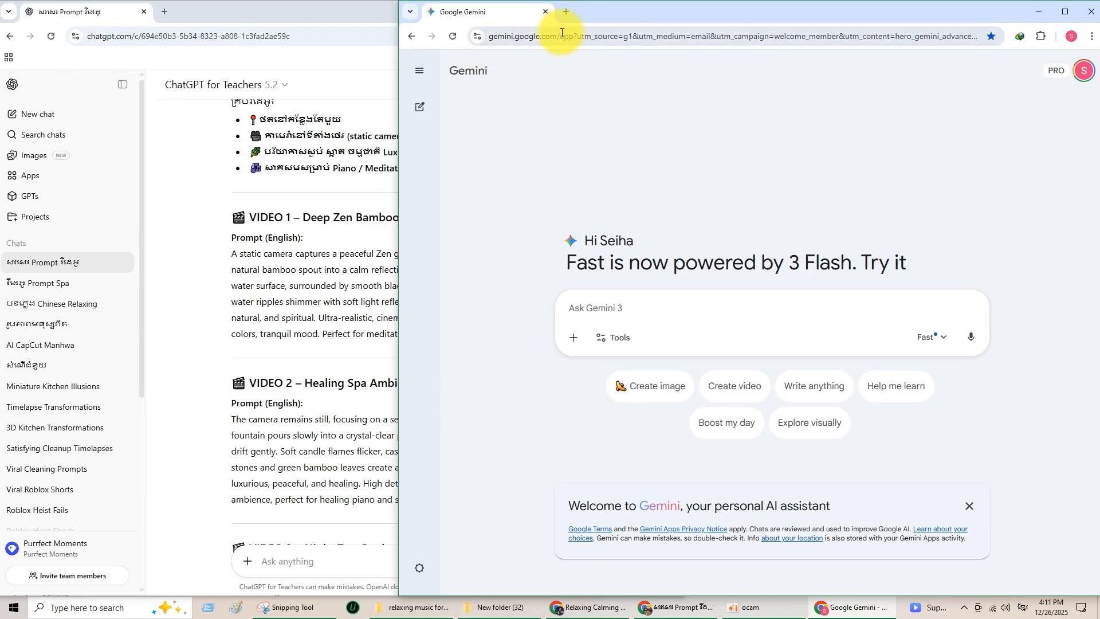
- Search for "google fx" in a new browser tab and open the labs.google/fx site
click(565, 13)
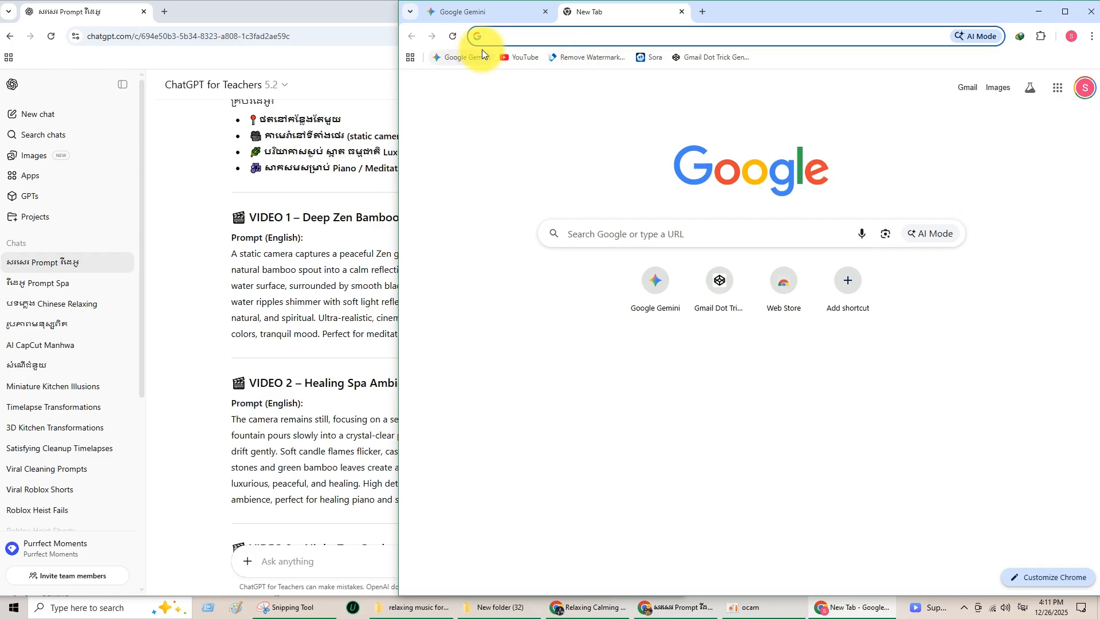
click(596, 233)
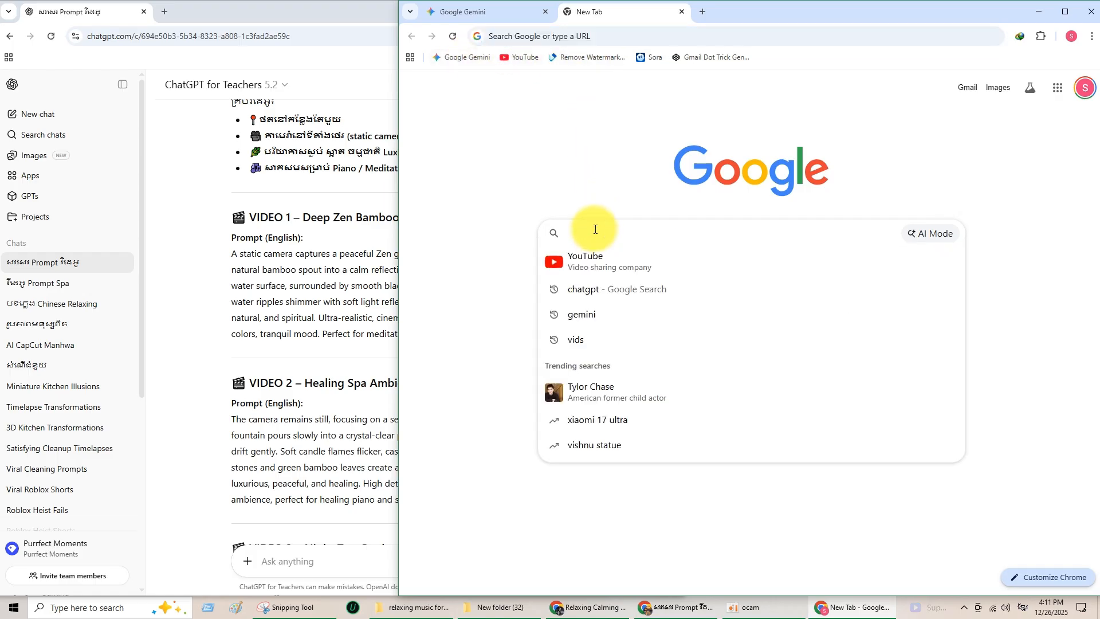
text(ង)
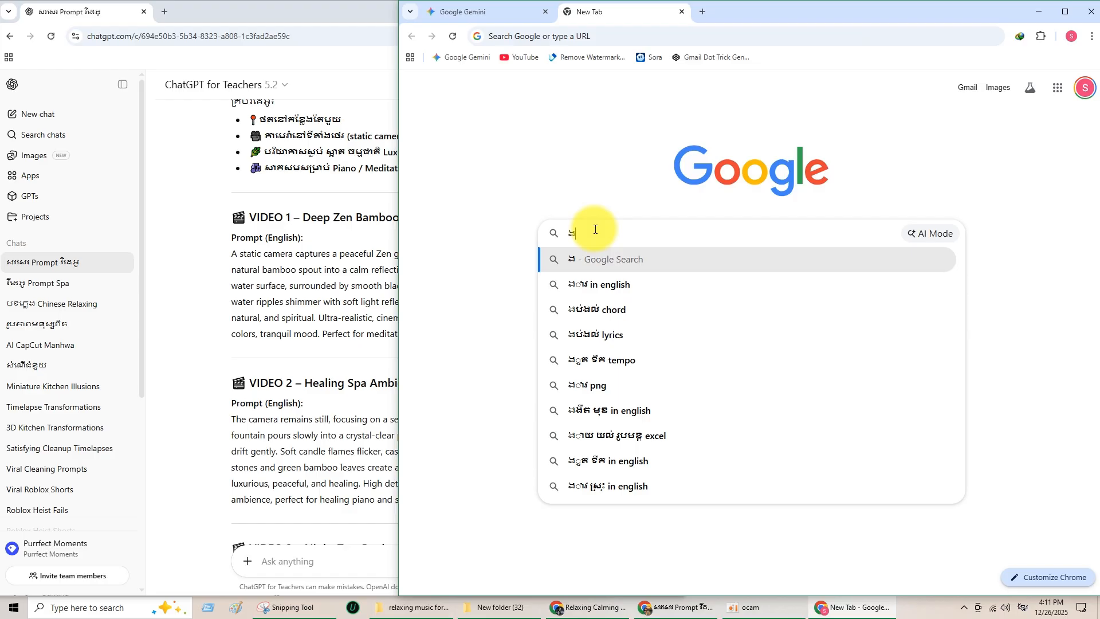
key(BackSpace)
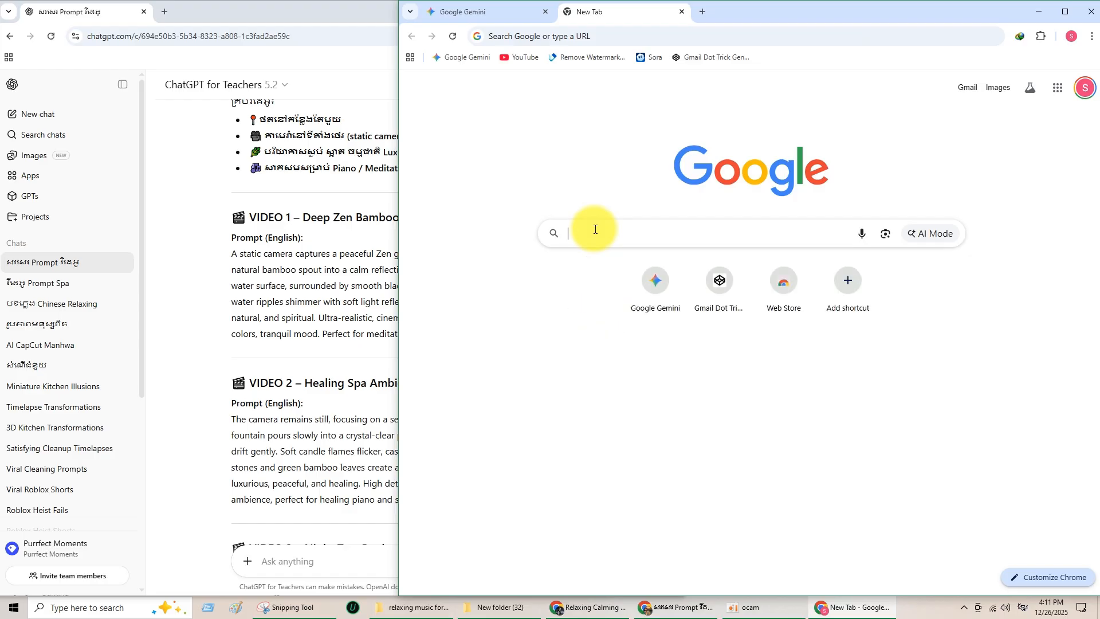
text(g)
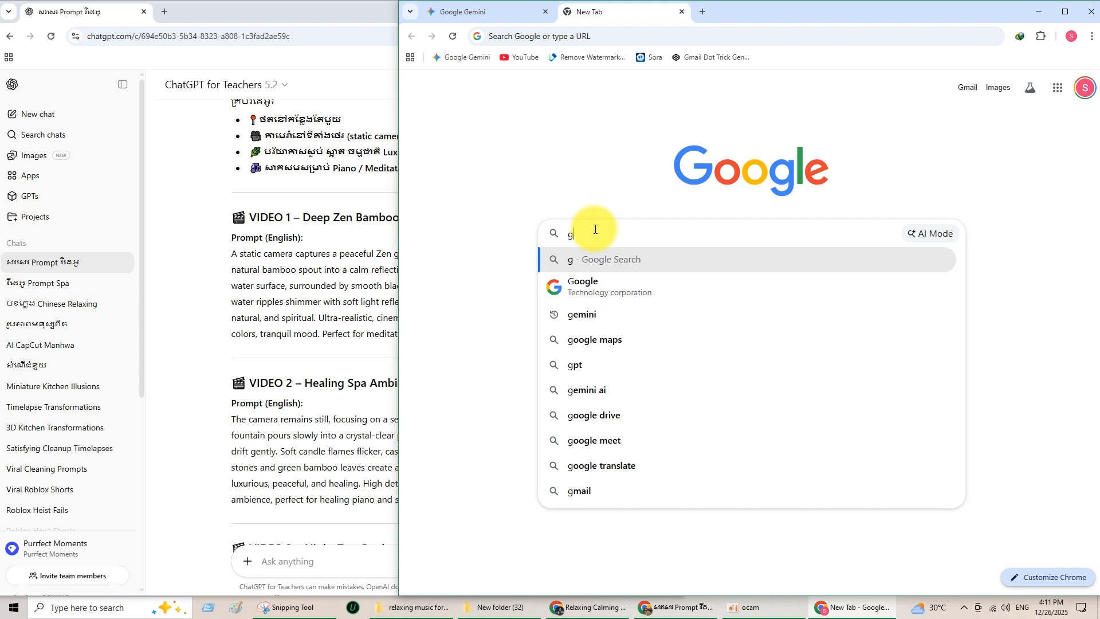
text(oo)
key(BackSpace)
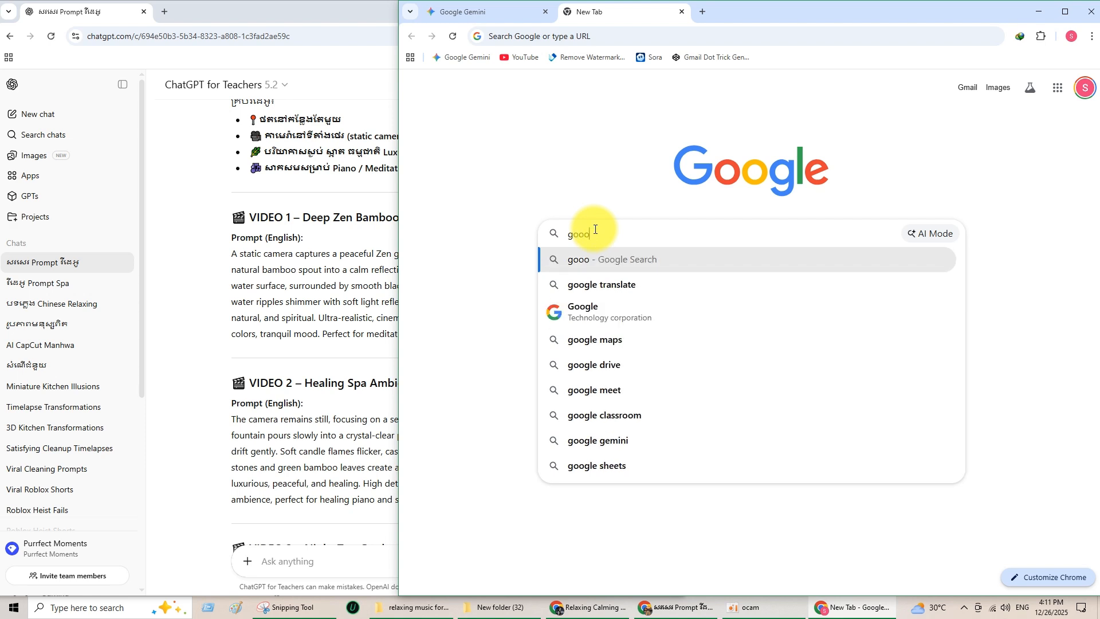
text(gle fx)
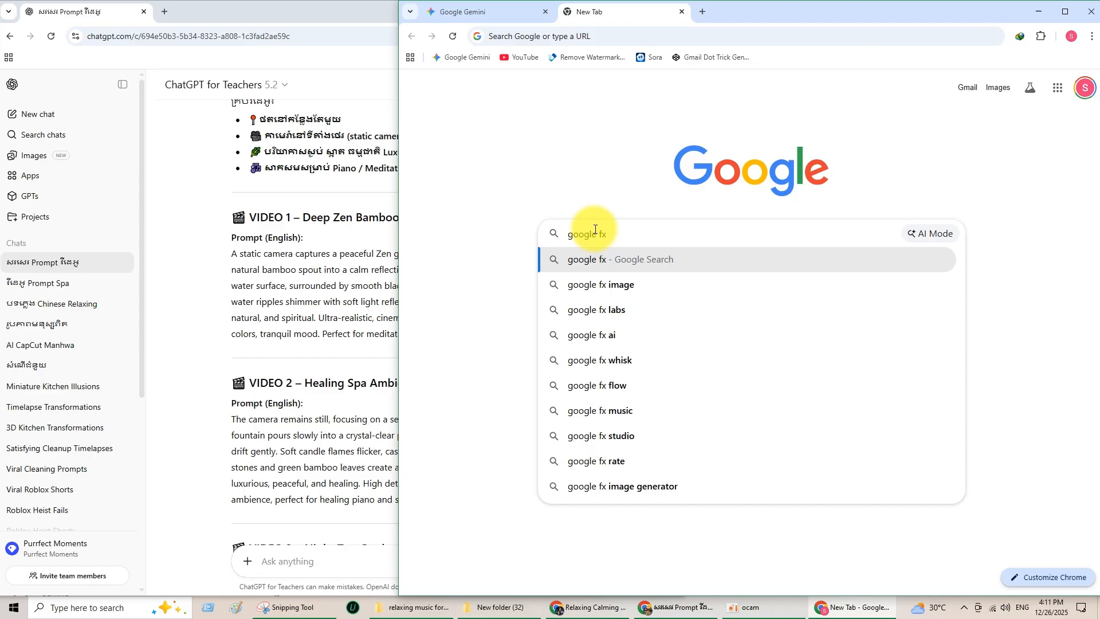
key(Return)
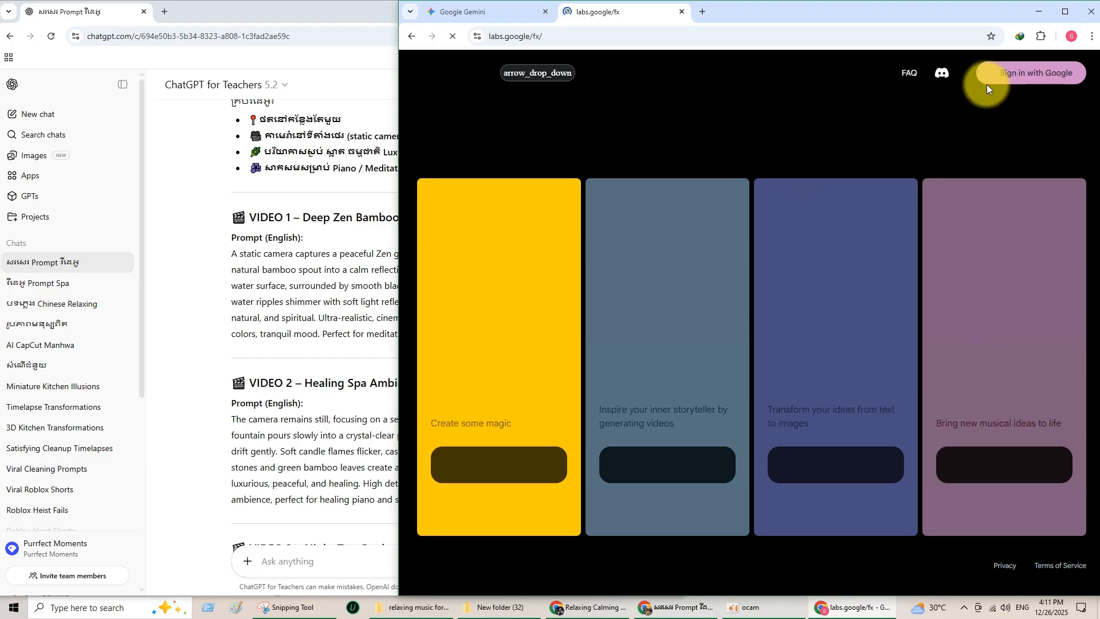
- Bookmark the labs.google/fx page, launch Flow from it and enter its creation workspace
click(991, 36)
click(914, 152)
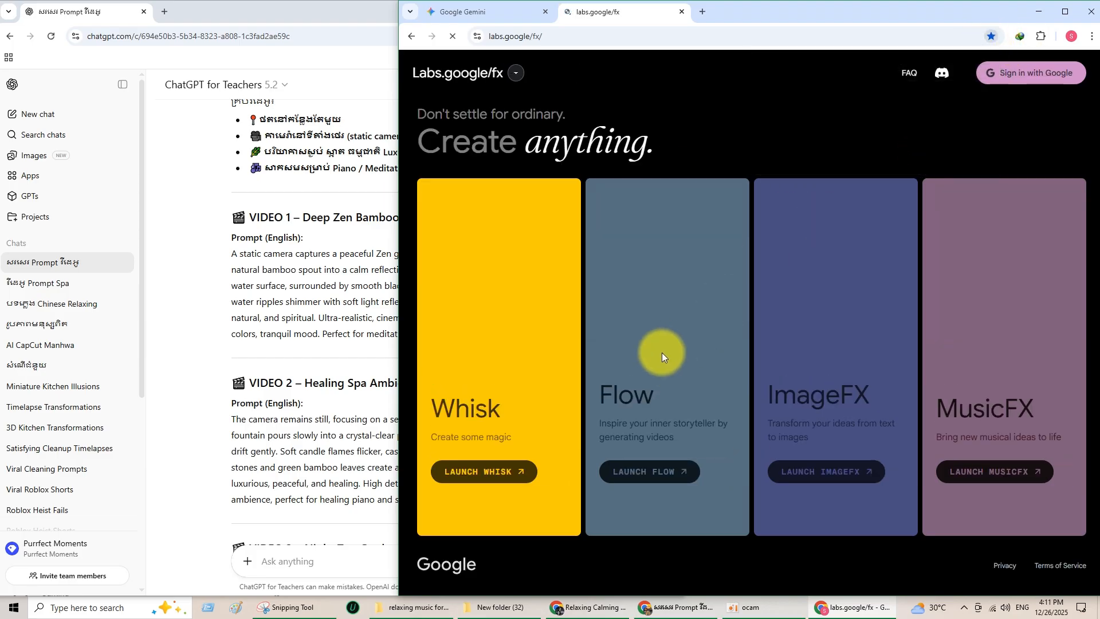
click(642, 479)
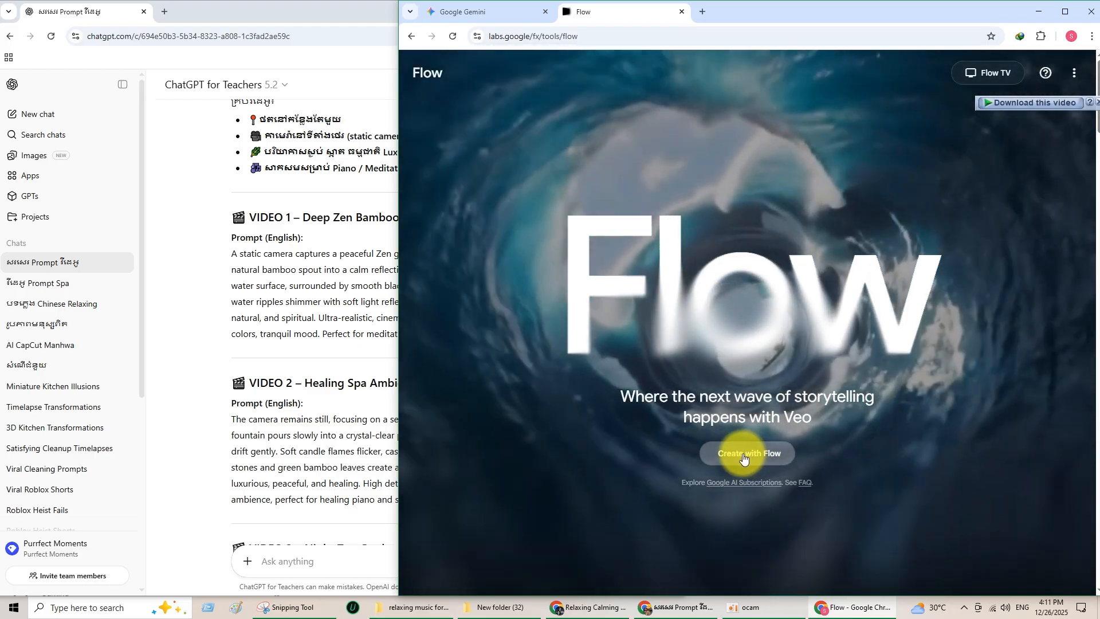
click(741, 456)
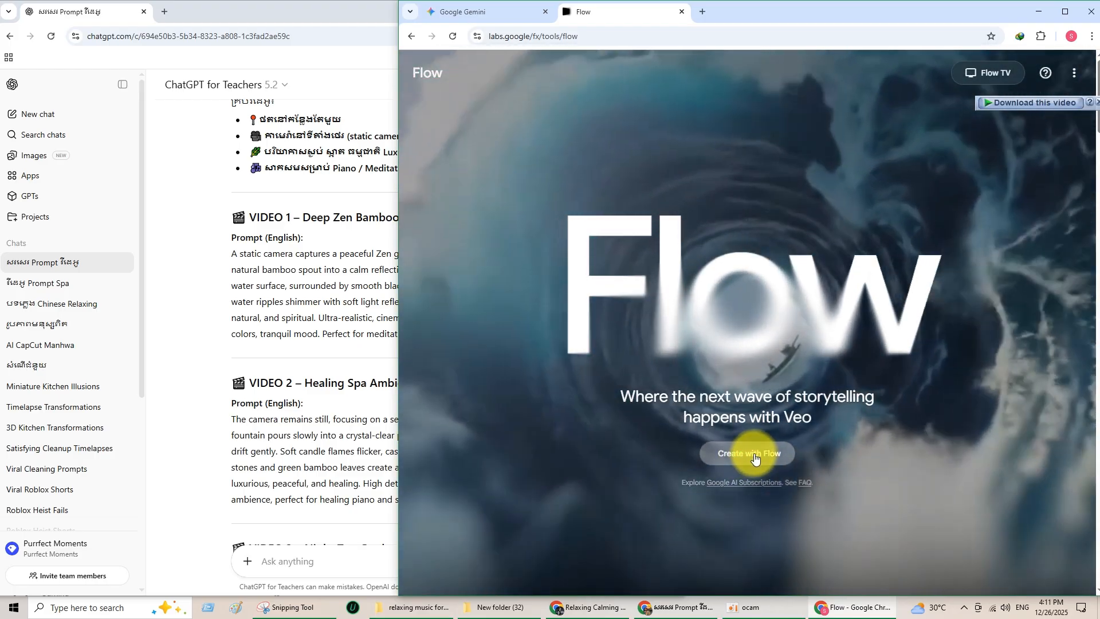
click(754, 456)
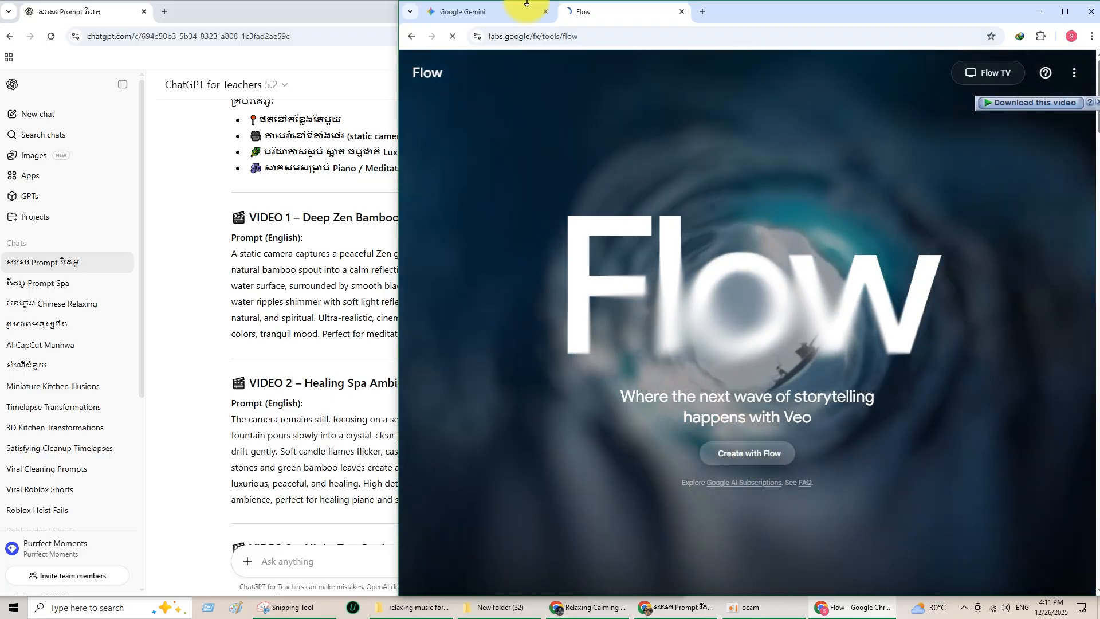
click(478, 22)
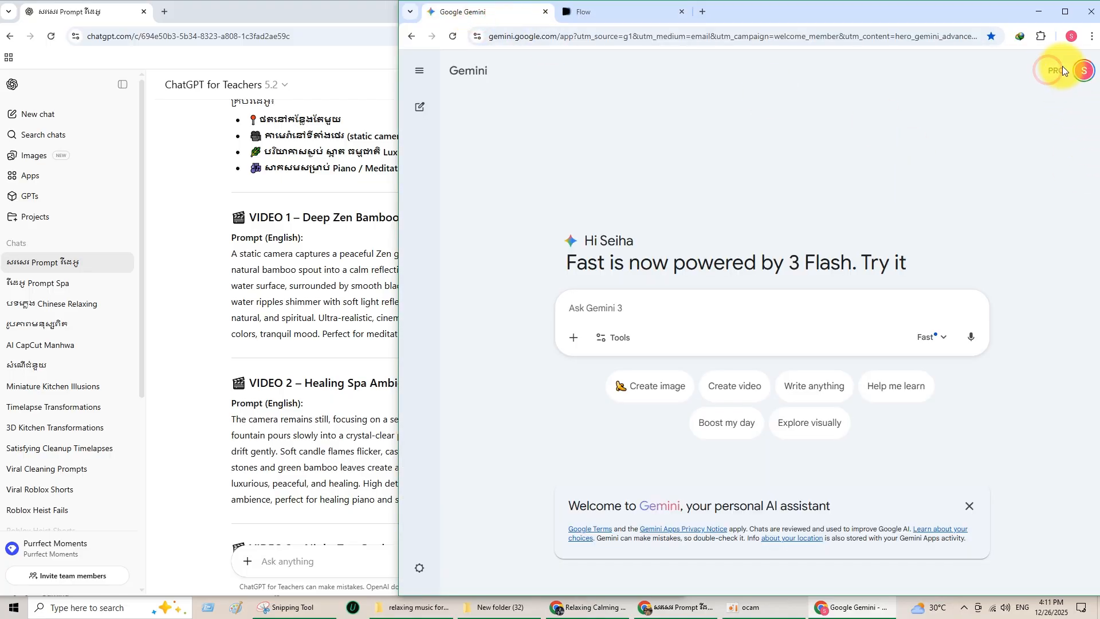
click(630, 11)
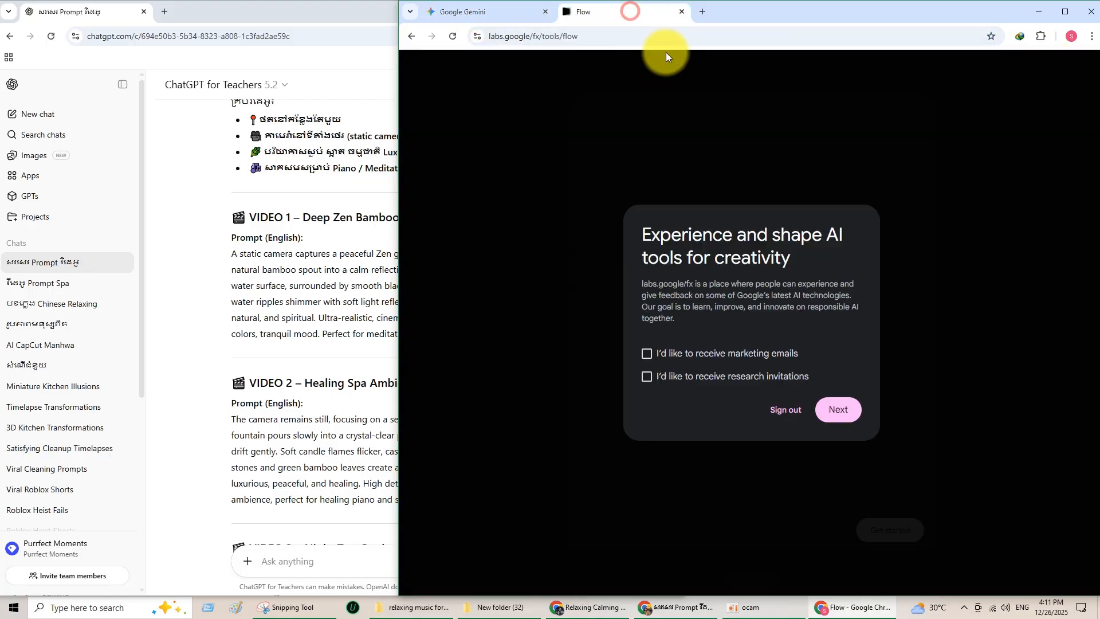
- Opt in to marketing emails and accept the privacy policy in Flow's first-use setup
click(650, 354)
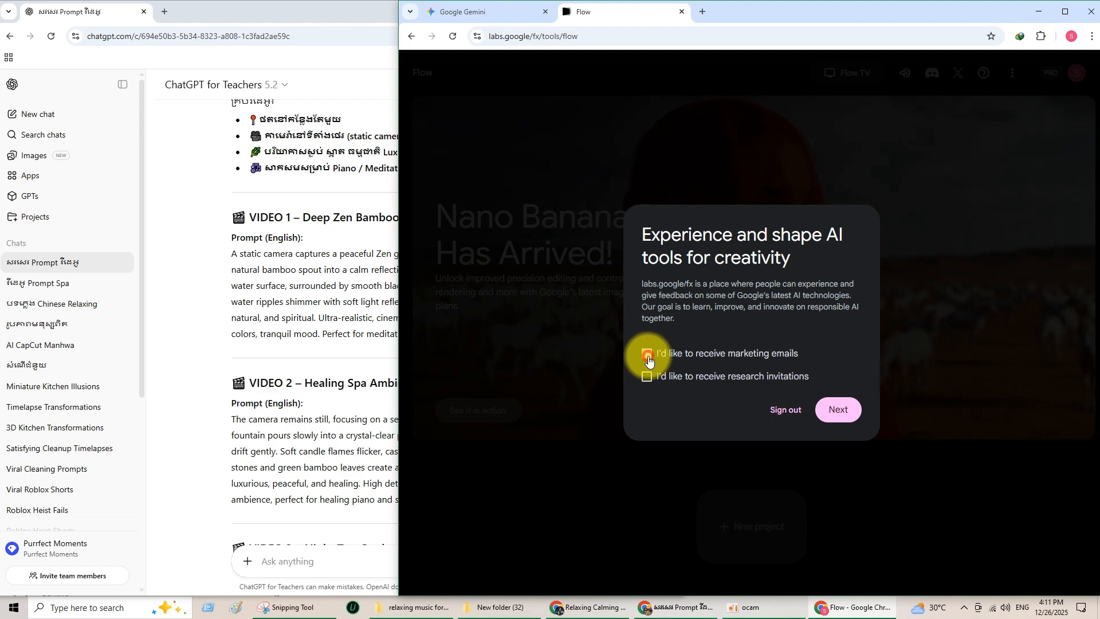
click(855, 410)
scroll(834, 345, down, 5)
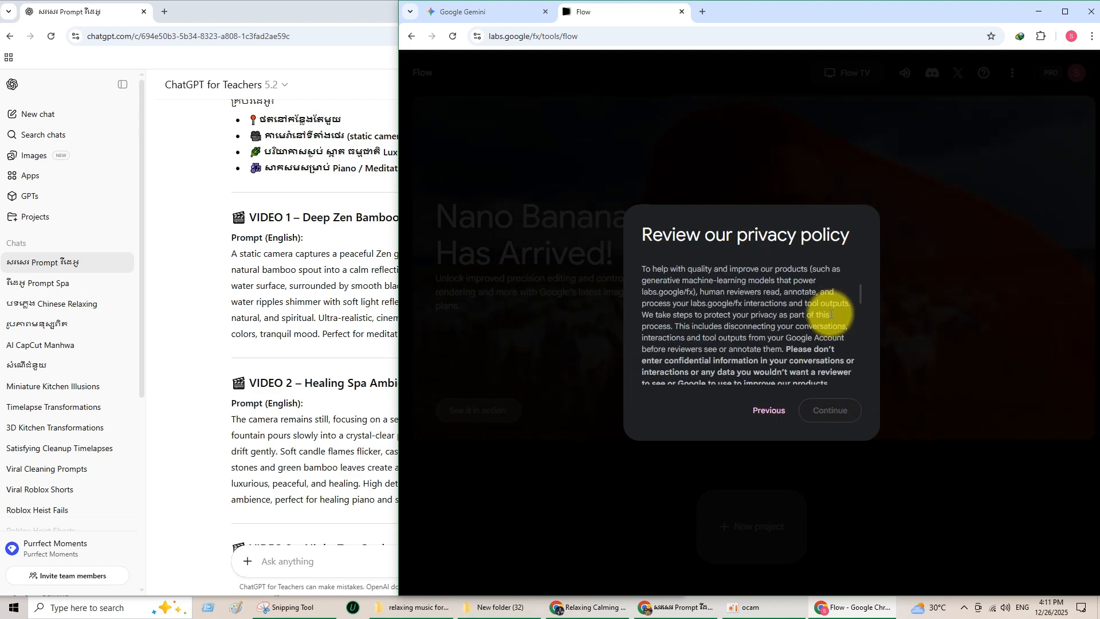
click(833, 413)
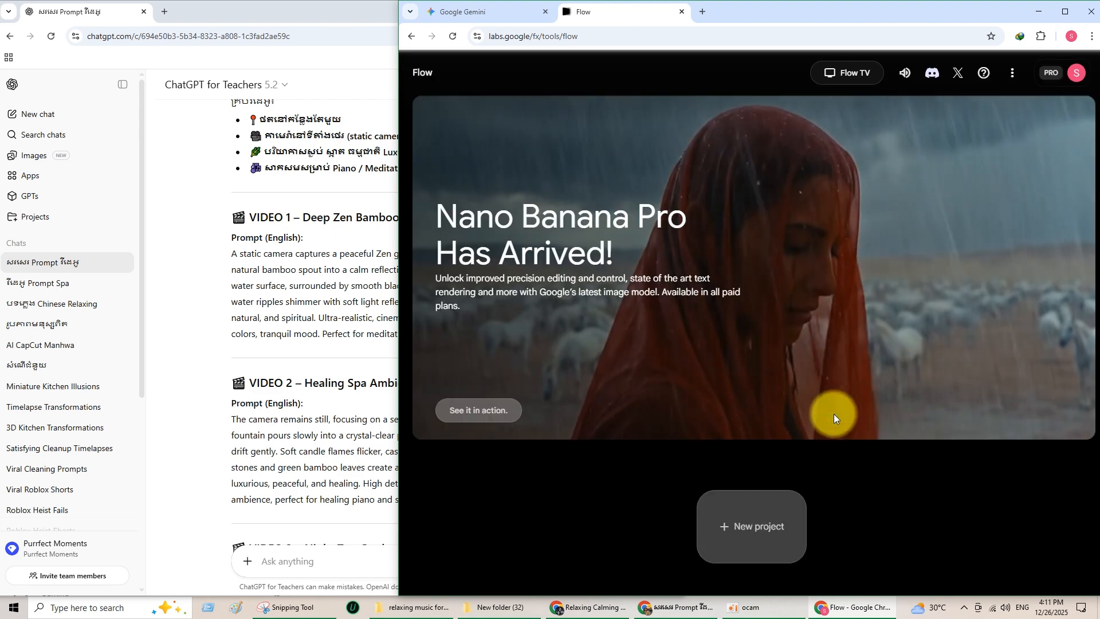
- Check the account's AI credits in Flow, close the account details and create a new project
click(1075, 73)
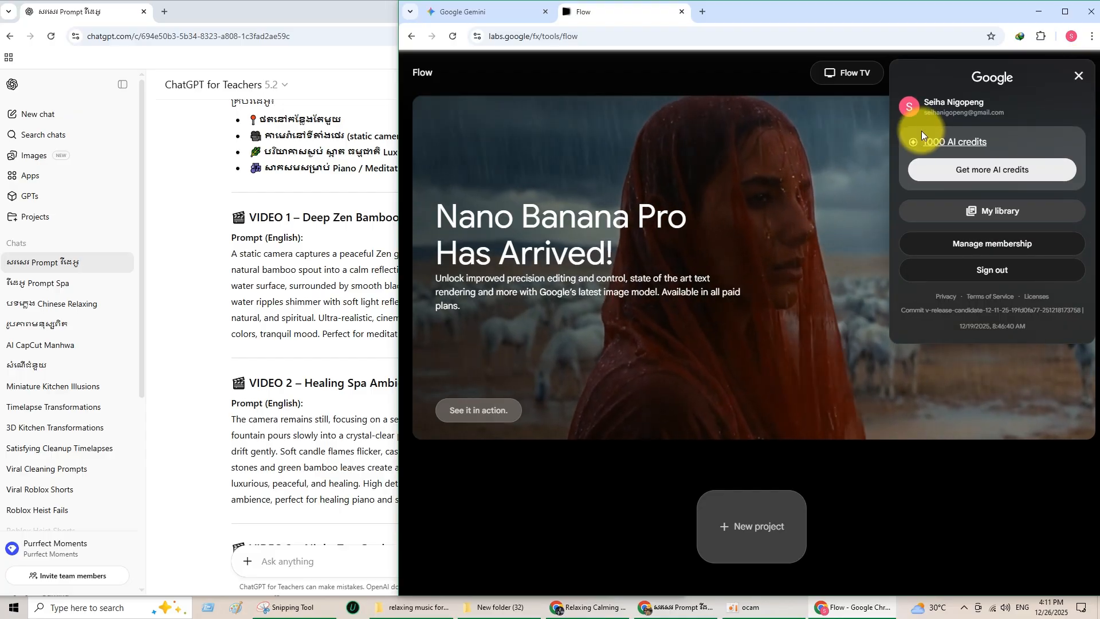
click(1077, 80)
click(765, 522)
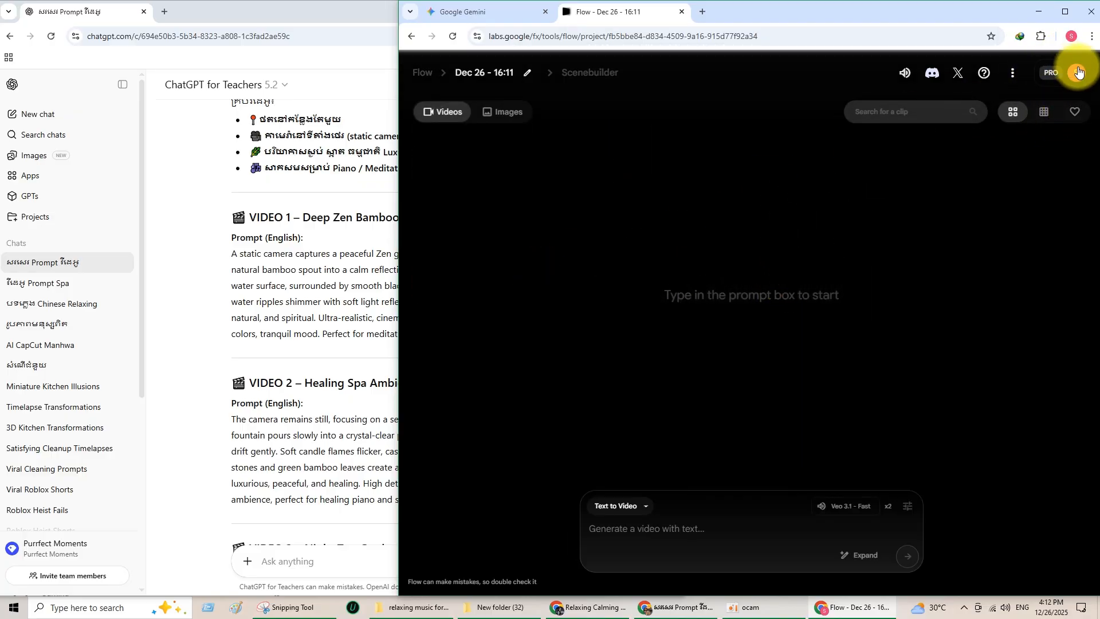
- Set the outputs per prompt to 1 and keep the aspect ratio at Landscape (16:9) in the generation settings
click(905, 509)
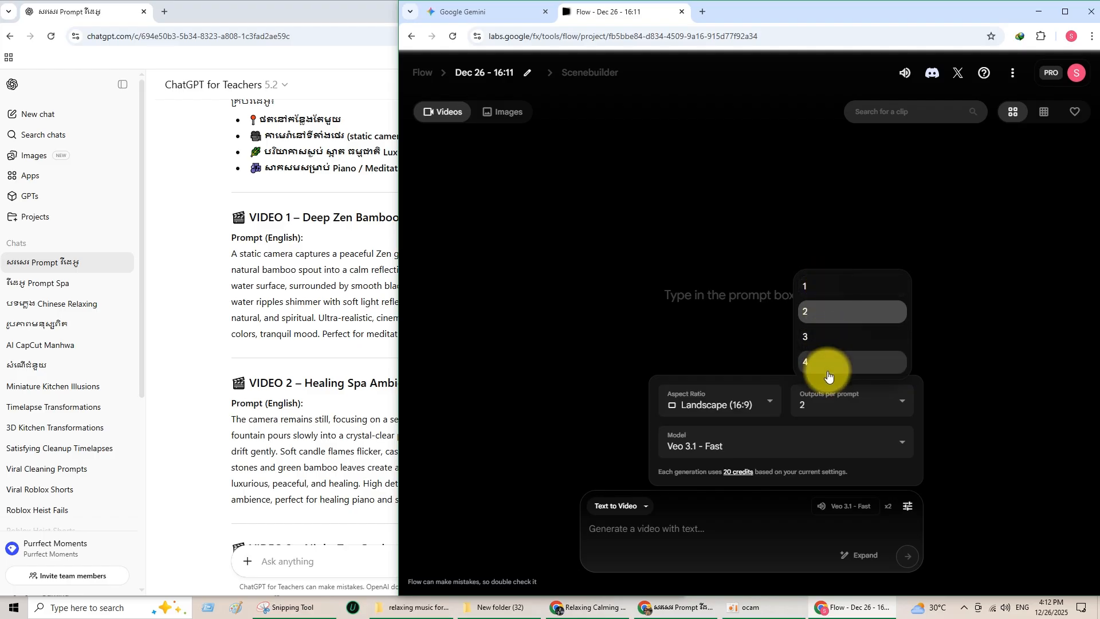
click(826, 292)
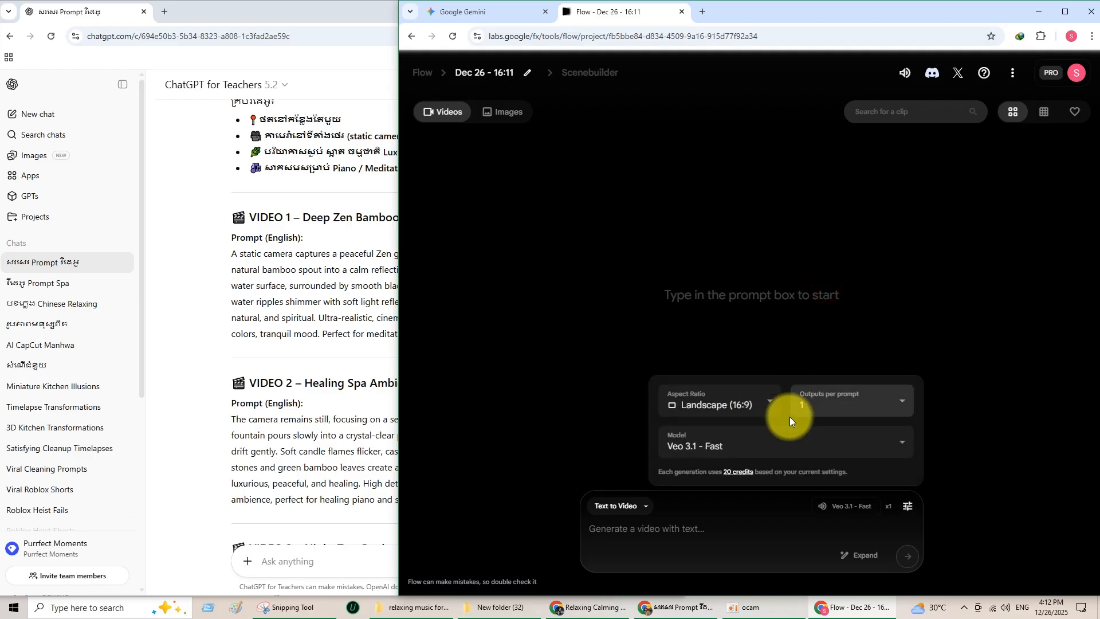
click(761, 403)
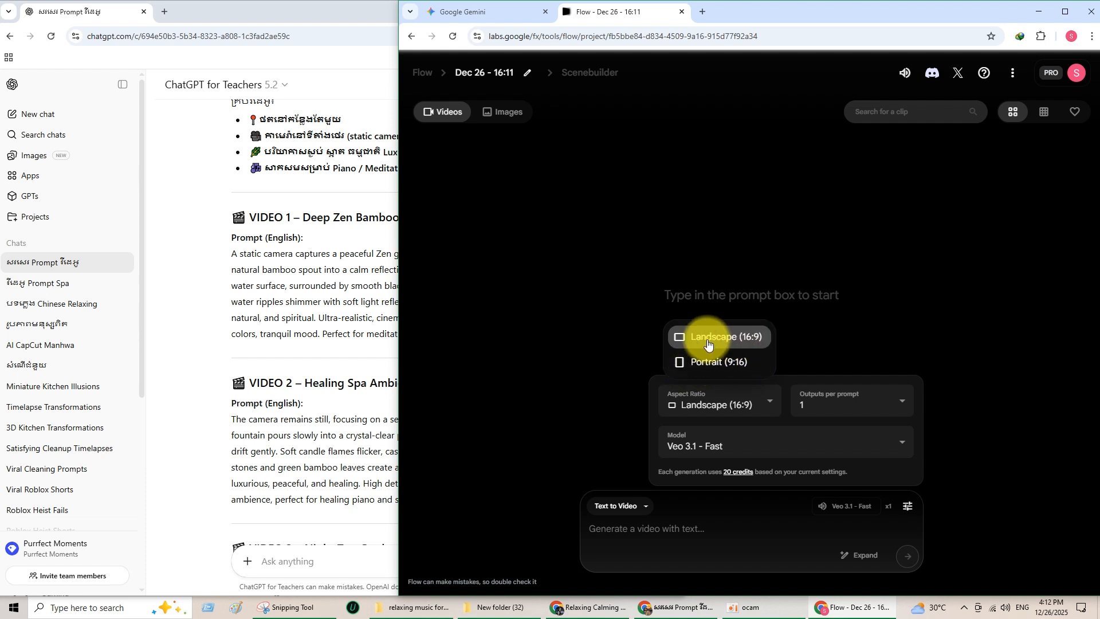
click(982, 290)
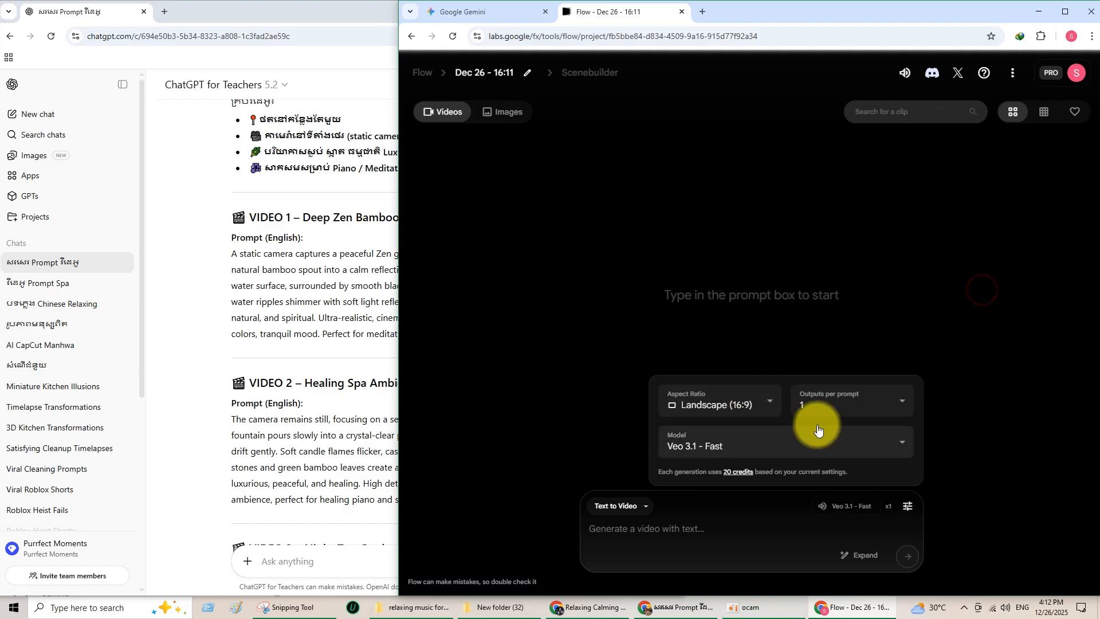
click(682, 529)
- Copy the Video 1 prompt, Deep Zen Bamboo Water Meditation, from ChatGPT into Flow's prompt box and generate the video
click(297, 285)
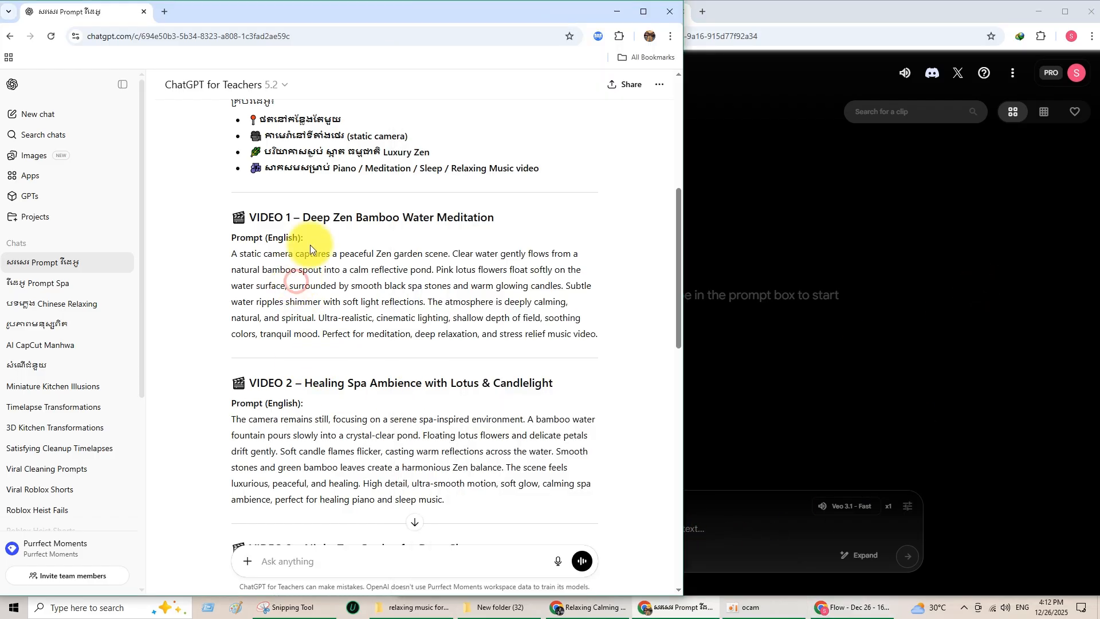
scroll(312, 245, up, 6)
scroll(339, 273, down, 3)
scroll(356, 279, down, 2)
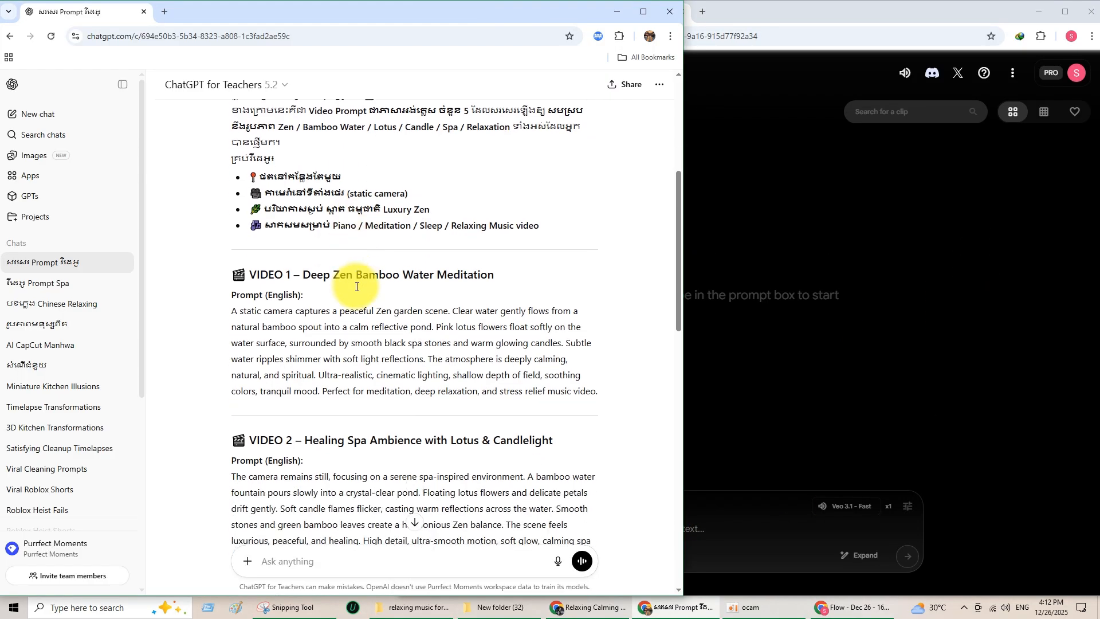
drag(293, 323, 653, 385)
right_click(511, 372)
click(522, 376)
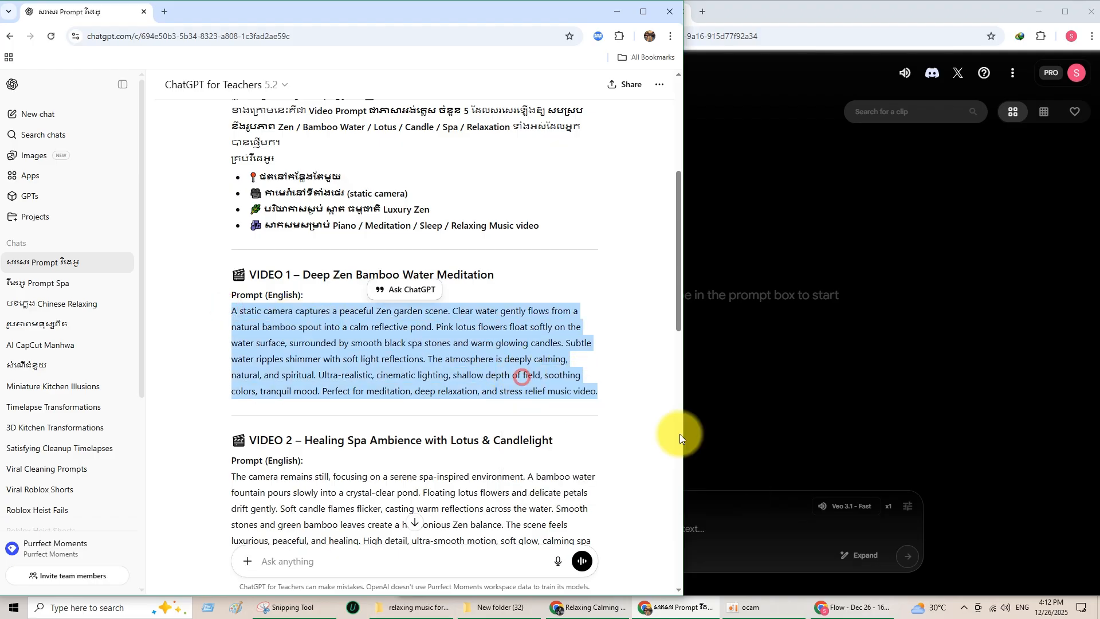
click(733, 535)
right_click(700, 529)
click(741, 389)
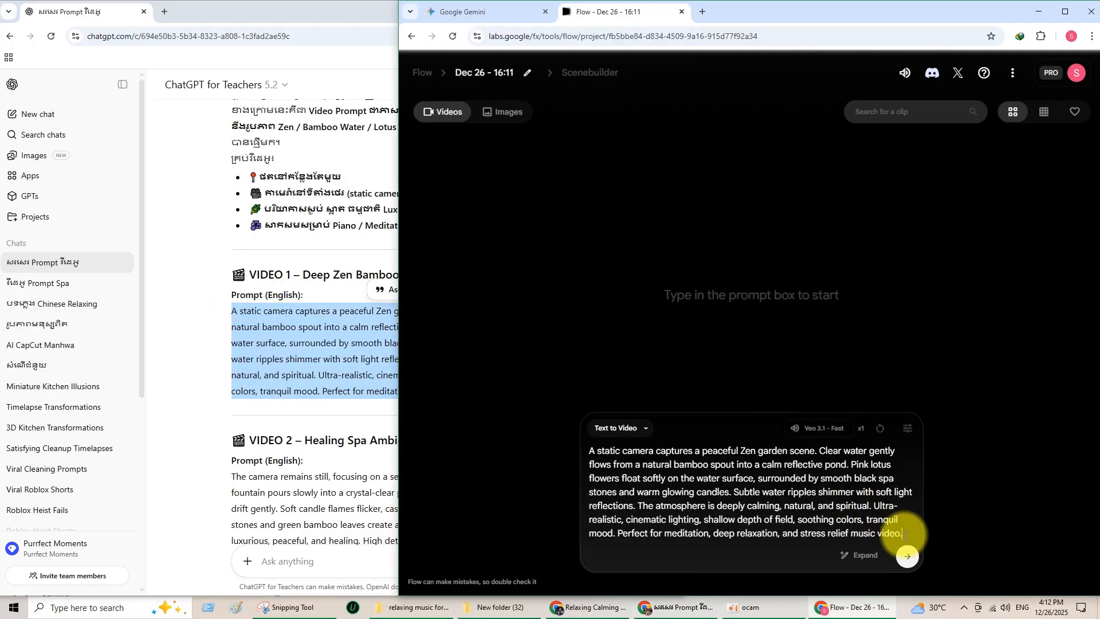
click(908, 555)
- Copy the Video 2 prompt, Healing Spa Ambience with Lotus & Candlelight, from ChatGPT into Flow and generate the video
click(324, 428)
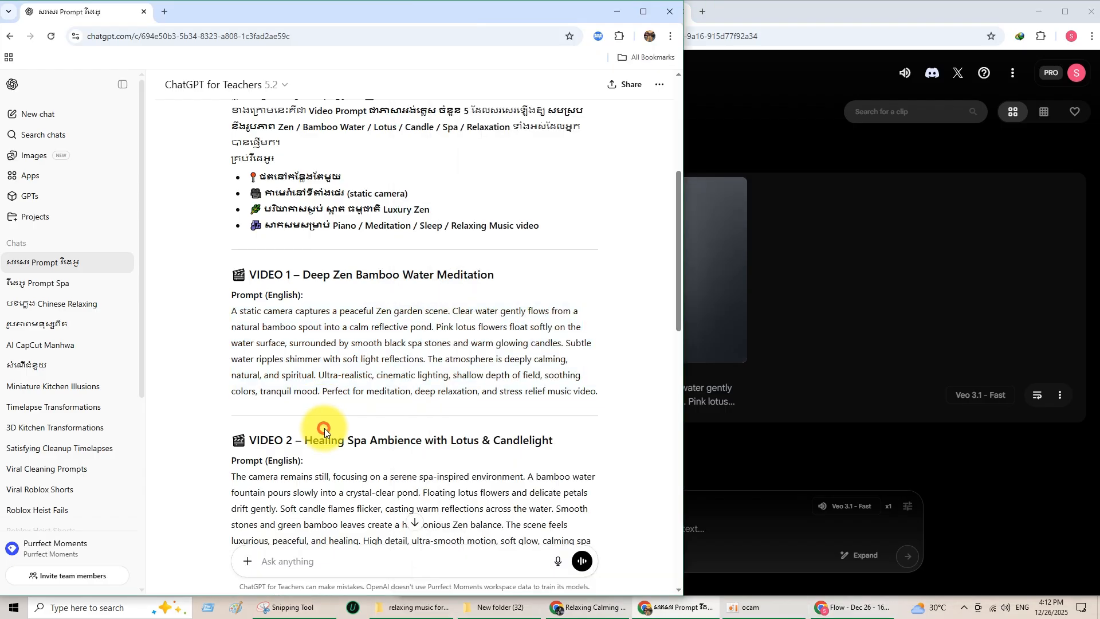
scroll(381, 387, down, 3)
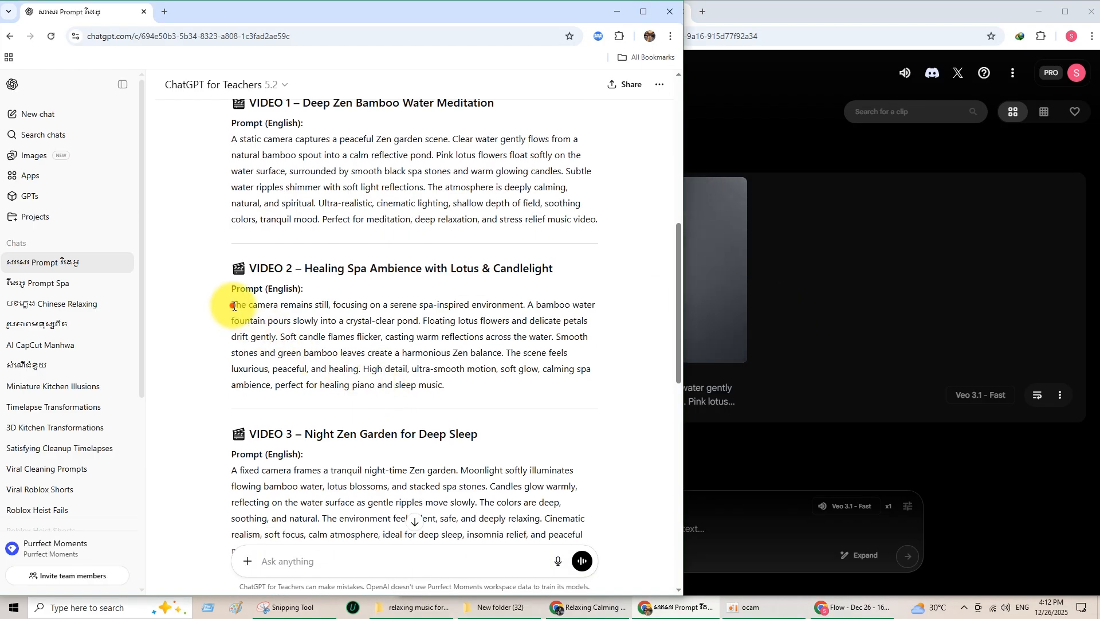
drag(233, 306, 453, 385)
right_click(434, 359)
click(459, 362)
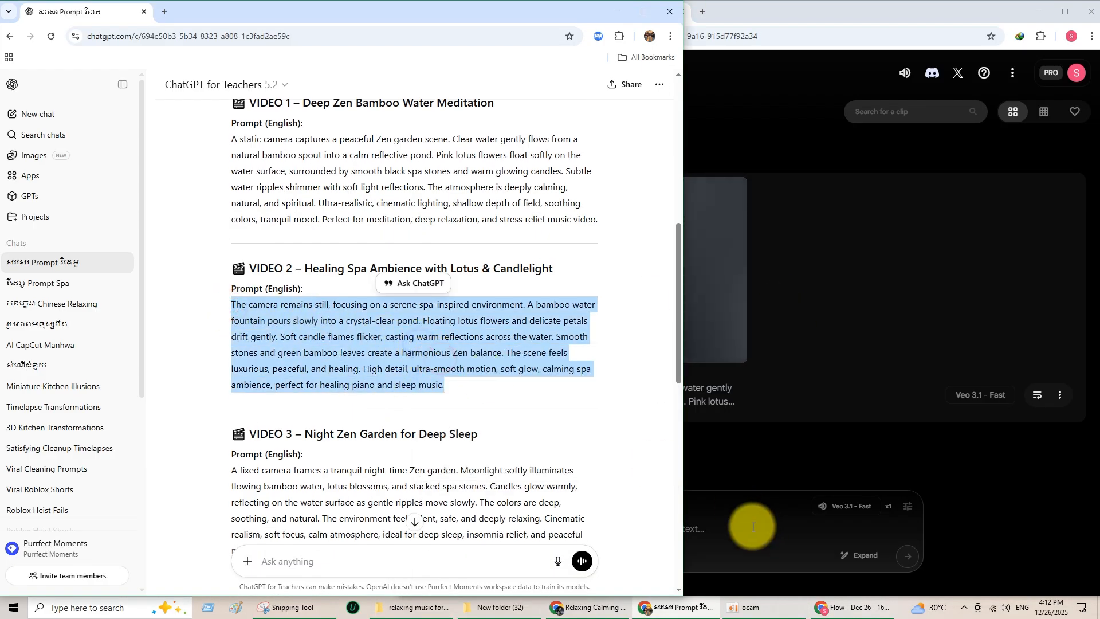
click(753, 526)
right_click(703, 522)
click(742, 424)
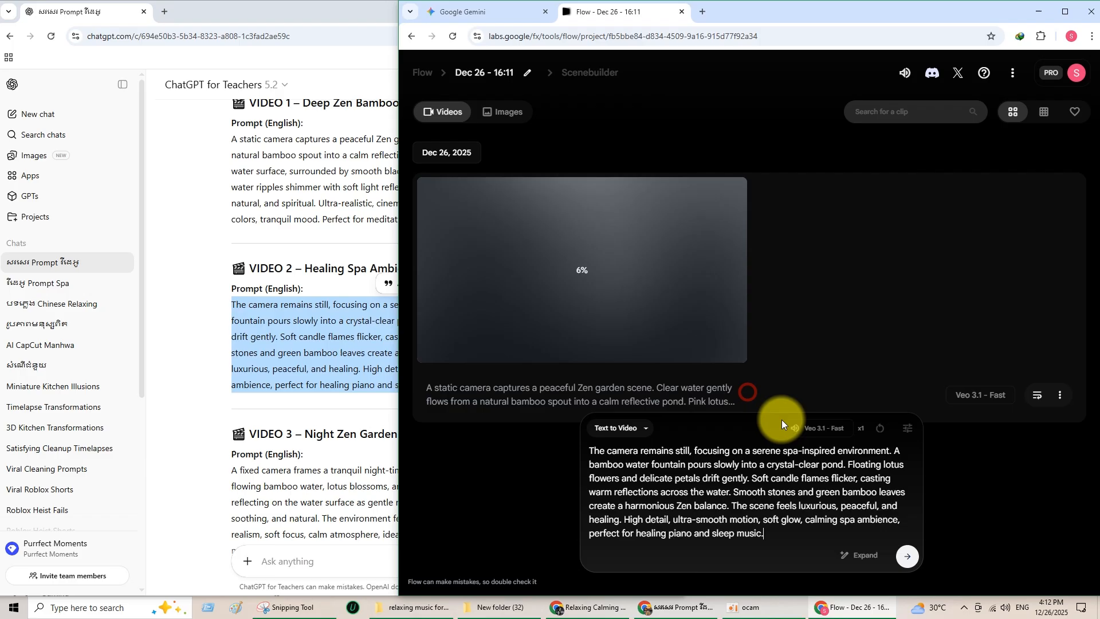
click(915, 552)
- Copy the Video 3 prompt, Night Zen Garden for Deep Sleep, from ChatGPT into Flow and generate the video
click(330, 478)
scroll(258, 375, down, 2)
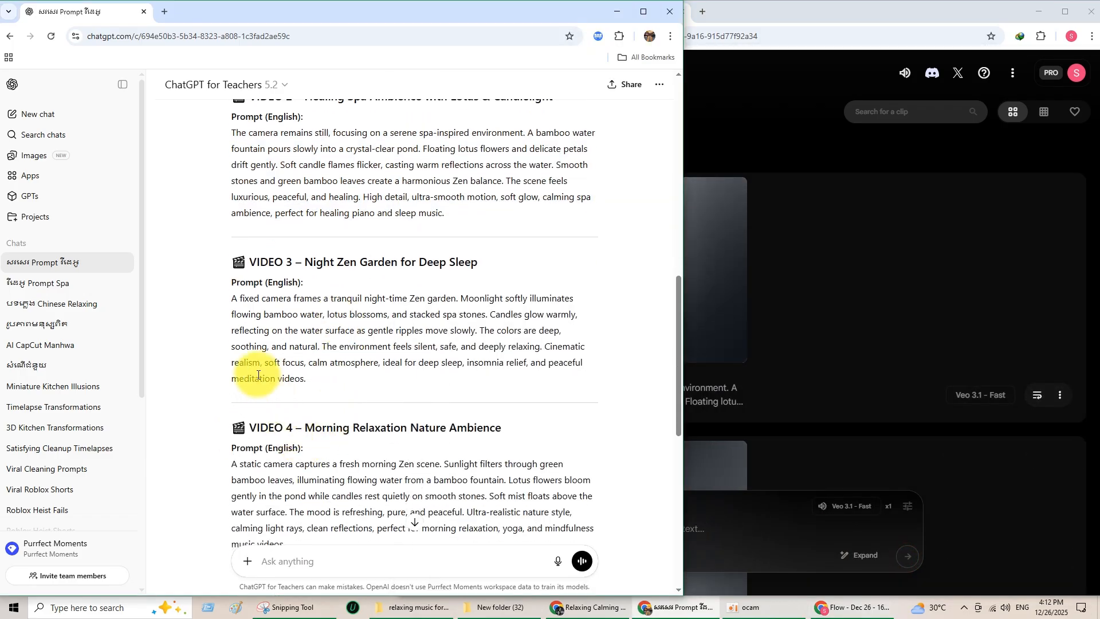
drag(233, 299, 343, 372)
right_click(350, 339)
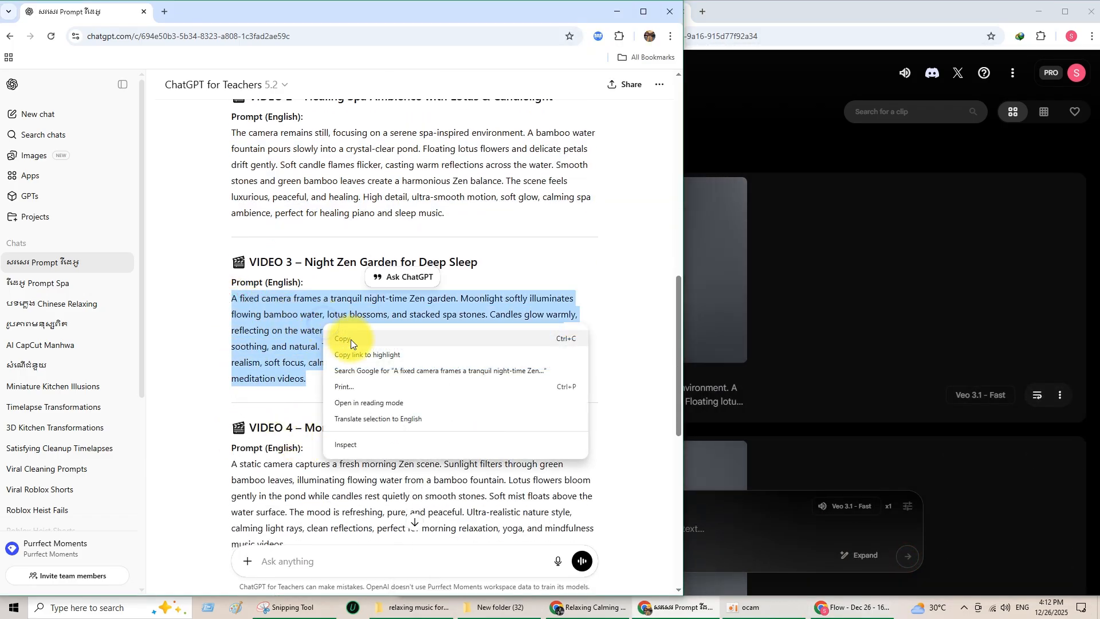
click(373, 345)
click(730, 513)
right_click(667, 517)
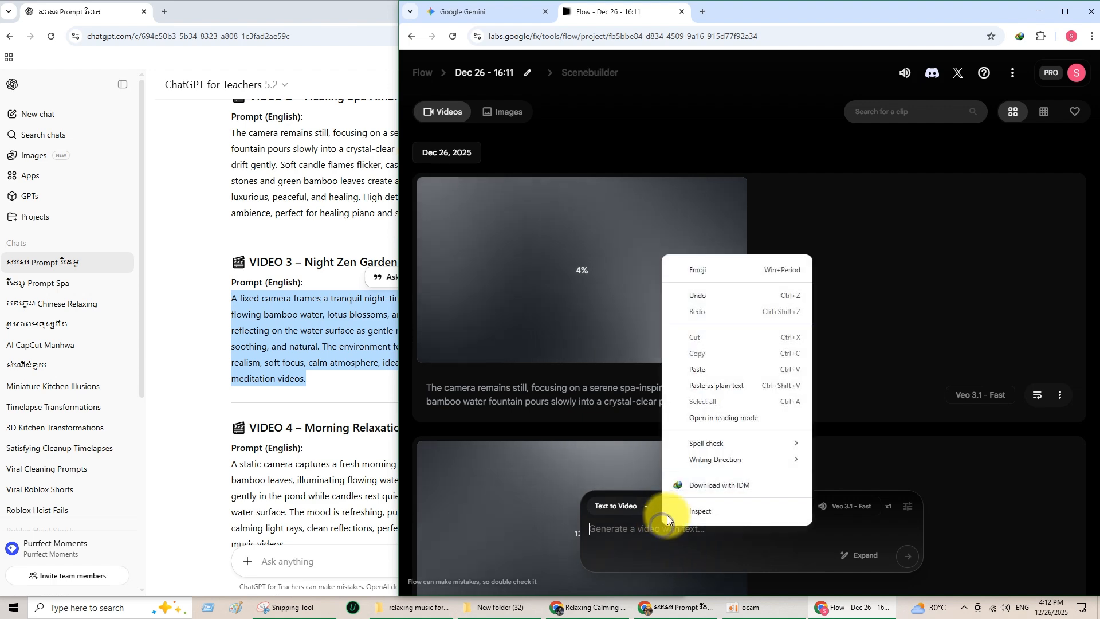
click(714, 385)
click(908, 555)
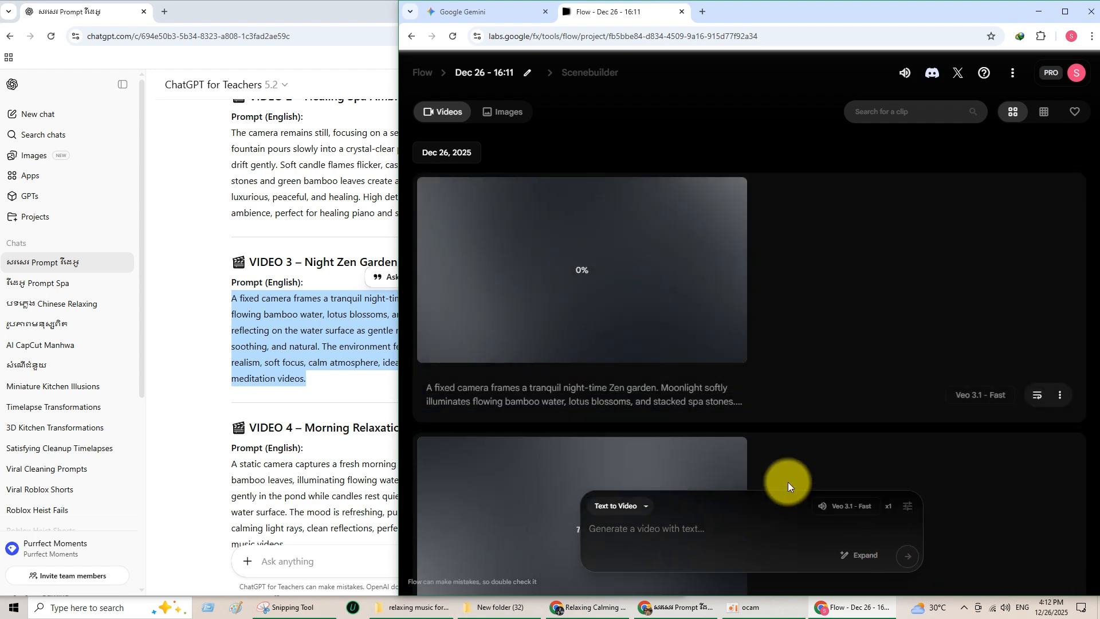
- Copy the Video 4 prompt, Morning Relaxation Nature Ambience, from ChatGPT into Flow and generate the video
click(361, 393)
scroll(287, 344, down, 3)
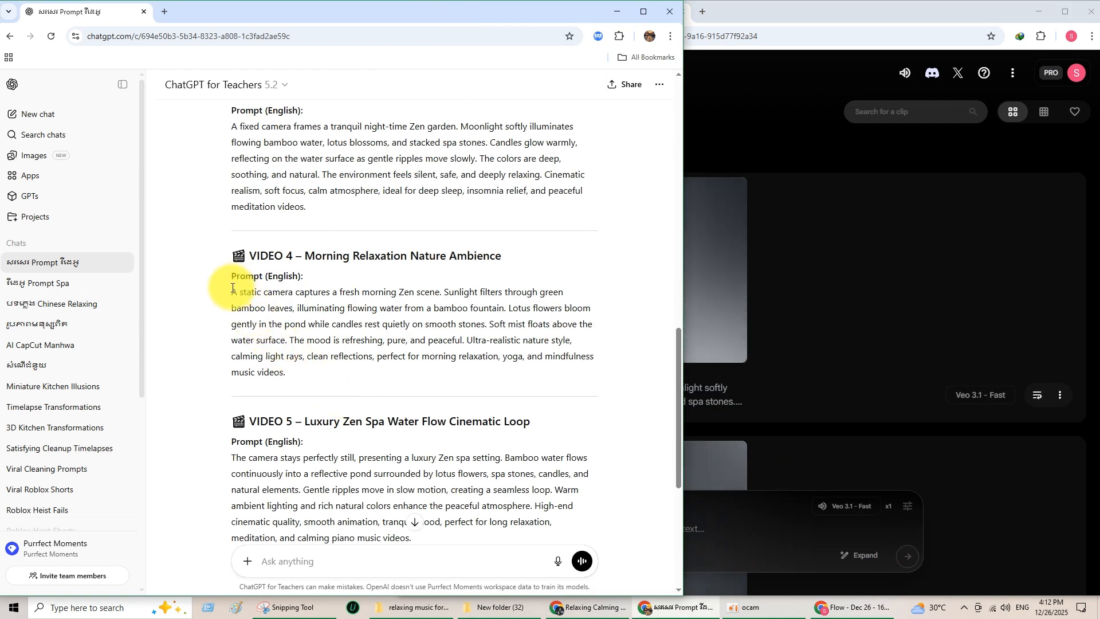
drag(261, 301, 340, 372)
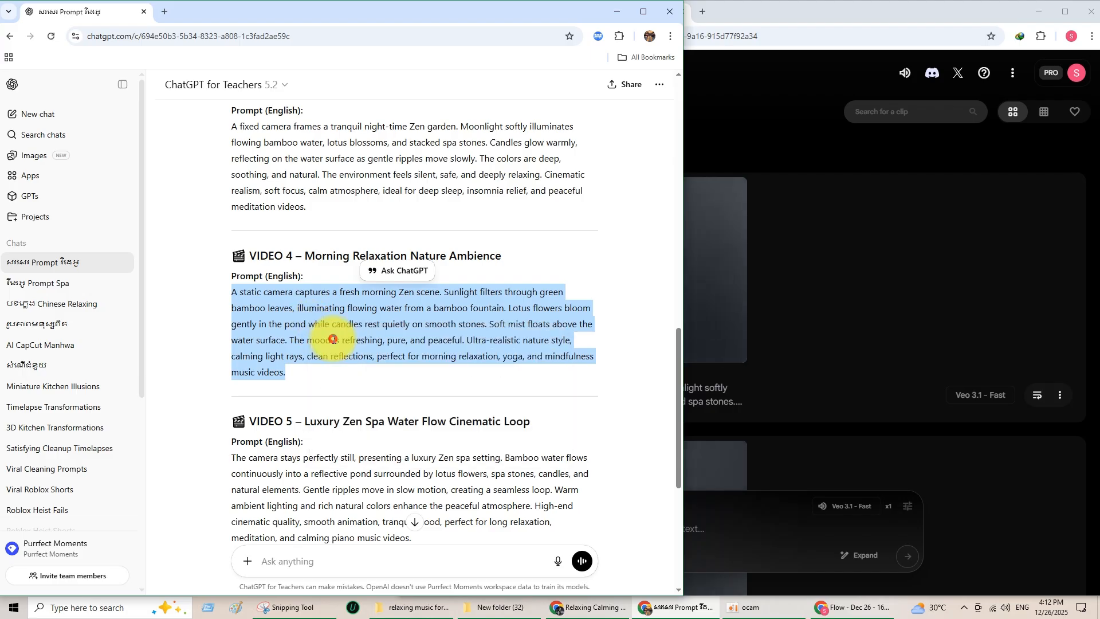
click(734, 527)
right_click(710, 519)
click(743, 379)
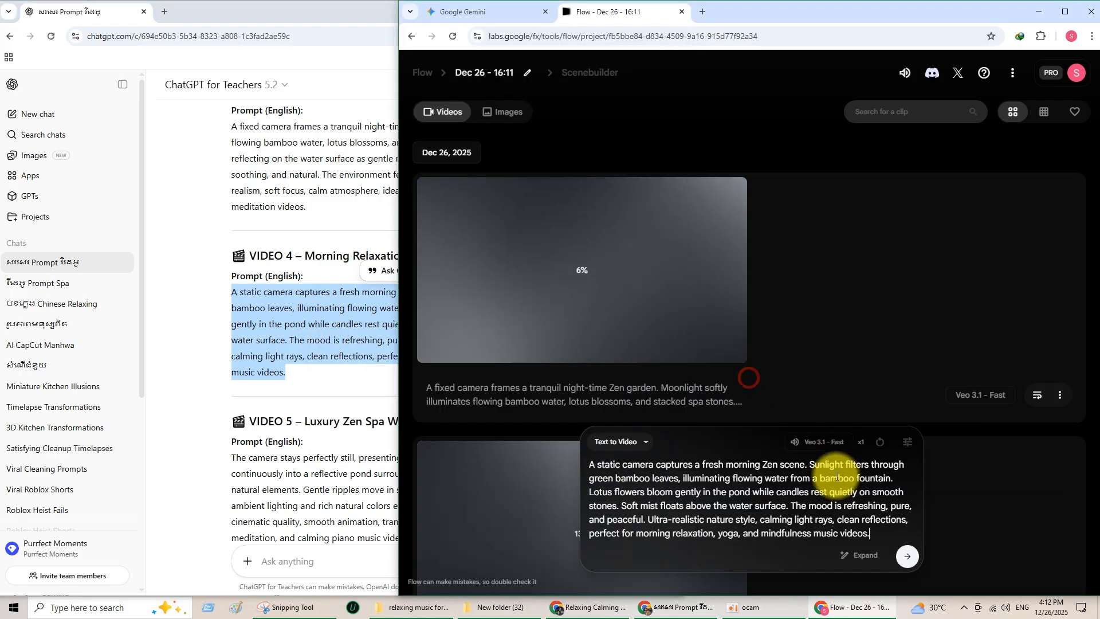
click(903, 556)
- Copy the Video 5 prompt, Luxury Zen Spa Water Flow Cinematic Loop, from ChatGPT into Flow and generate the video
click(335, 370)
scroll(332, 378, down, 3)
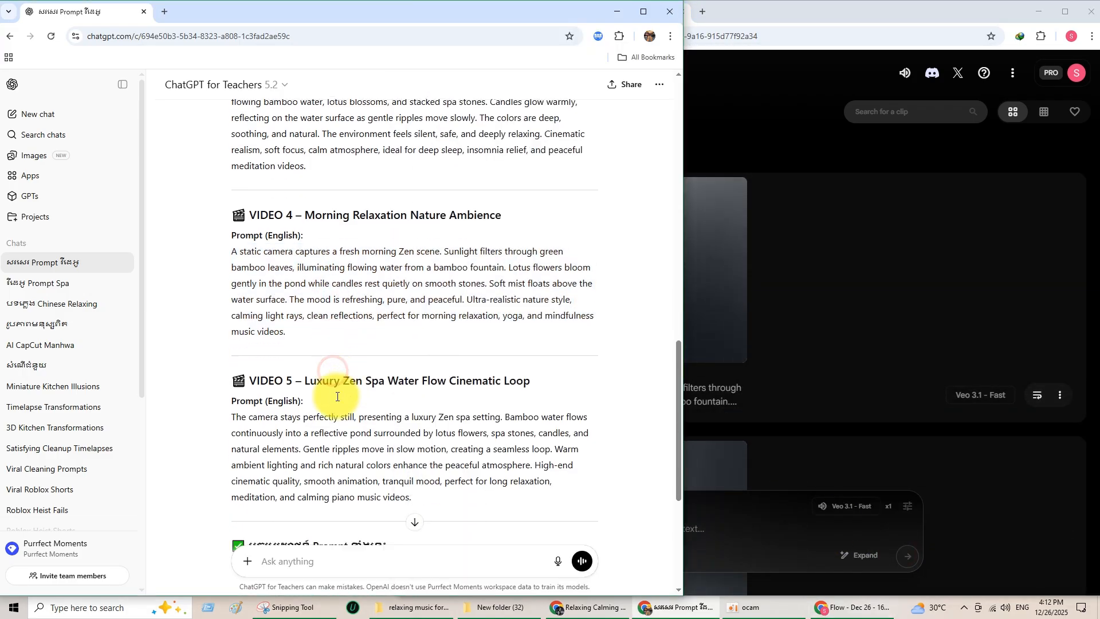
drag(277, 300, 431, 366)
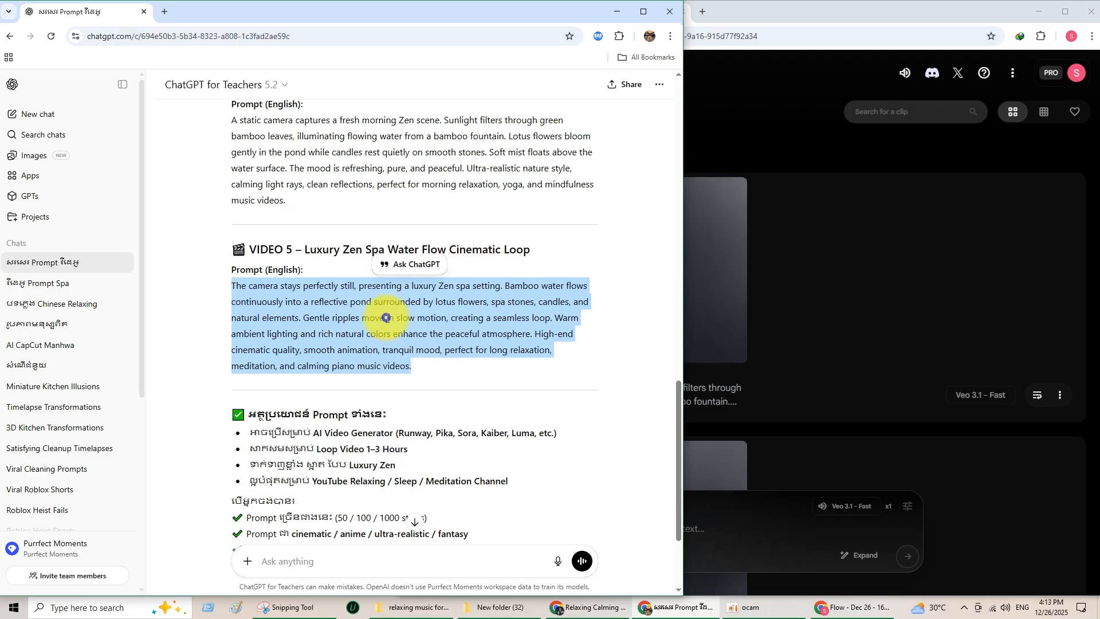
right_click(383, 317)
click(414, 334)
click(704, 528)
right_click(705, 526)
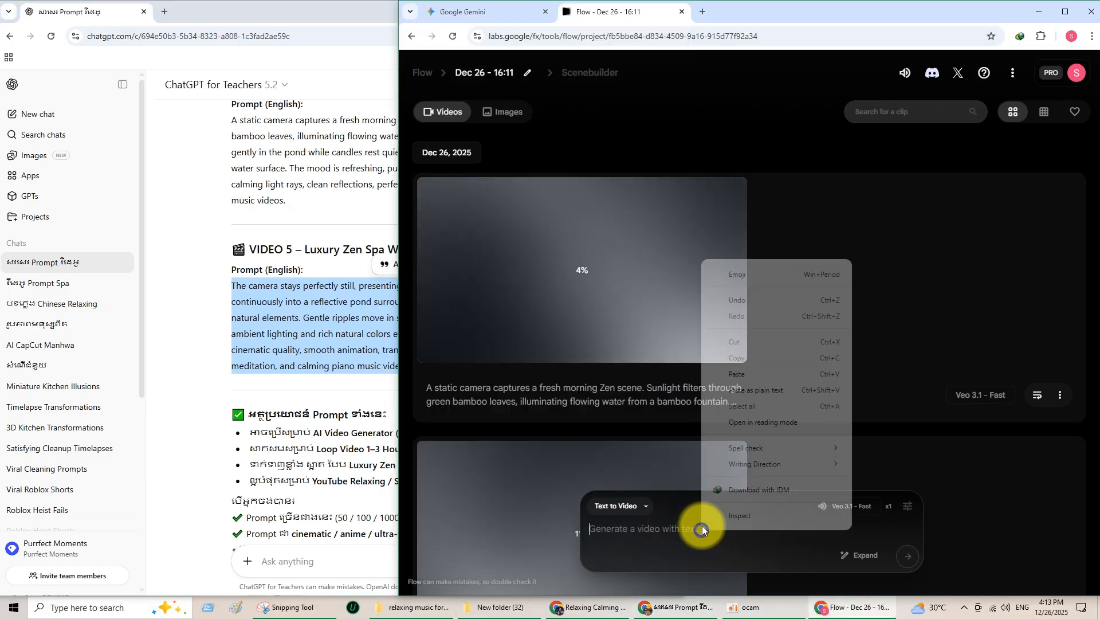
click(752, 390)
click(905, 553)
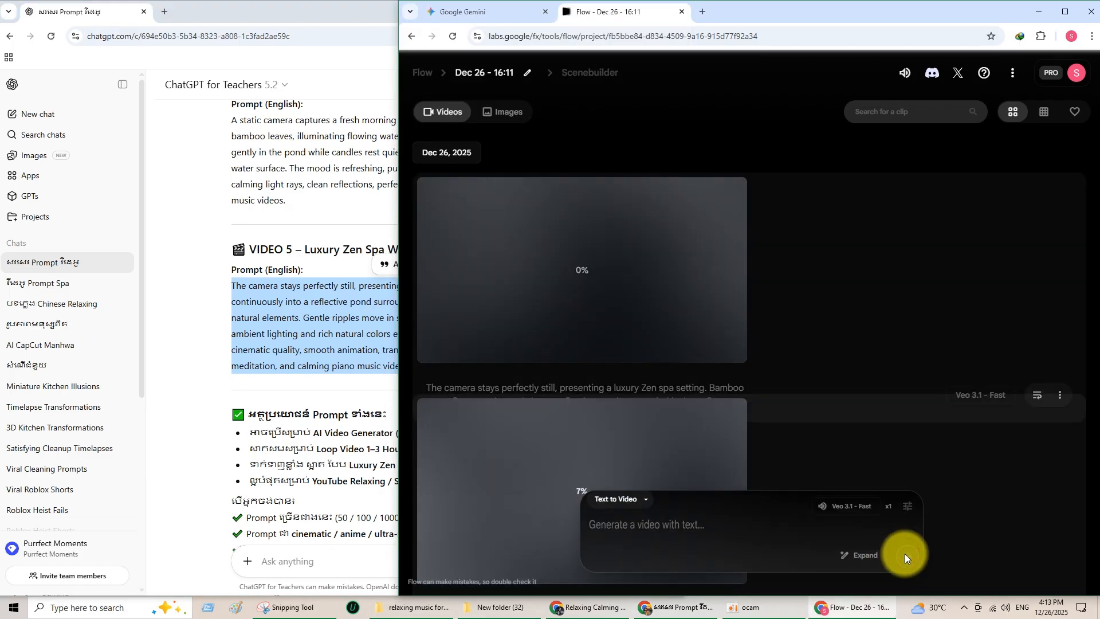
- Check the generation progress of the queued clips in the Flow project
scroll(827, 294, down, 10)
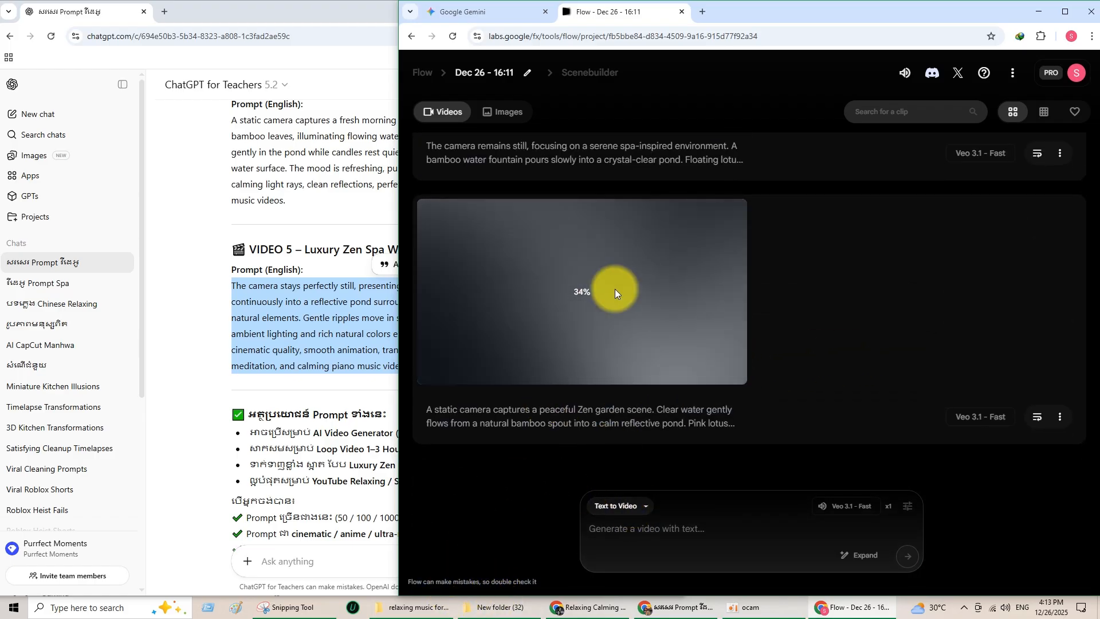
scroll(656, 339, up, 5)
scroll(618, 414, down, 3)
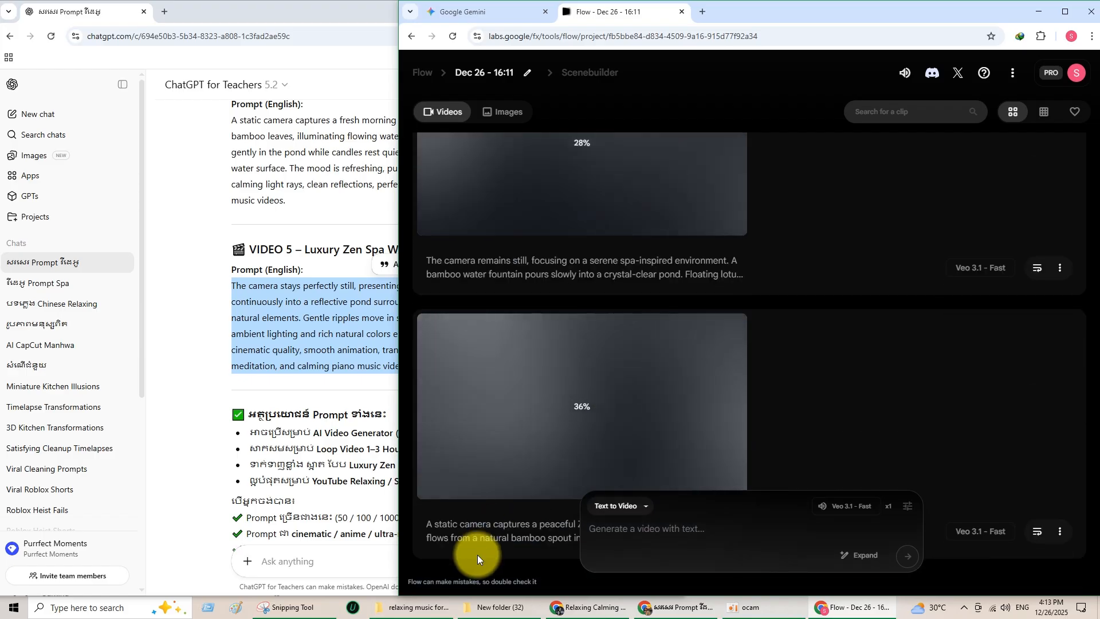
- Play the clip Flow - Dec 25 - 22-38.mp4 from the relaxing music for sleep folder and return the player to a small window
click(408, 614)
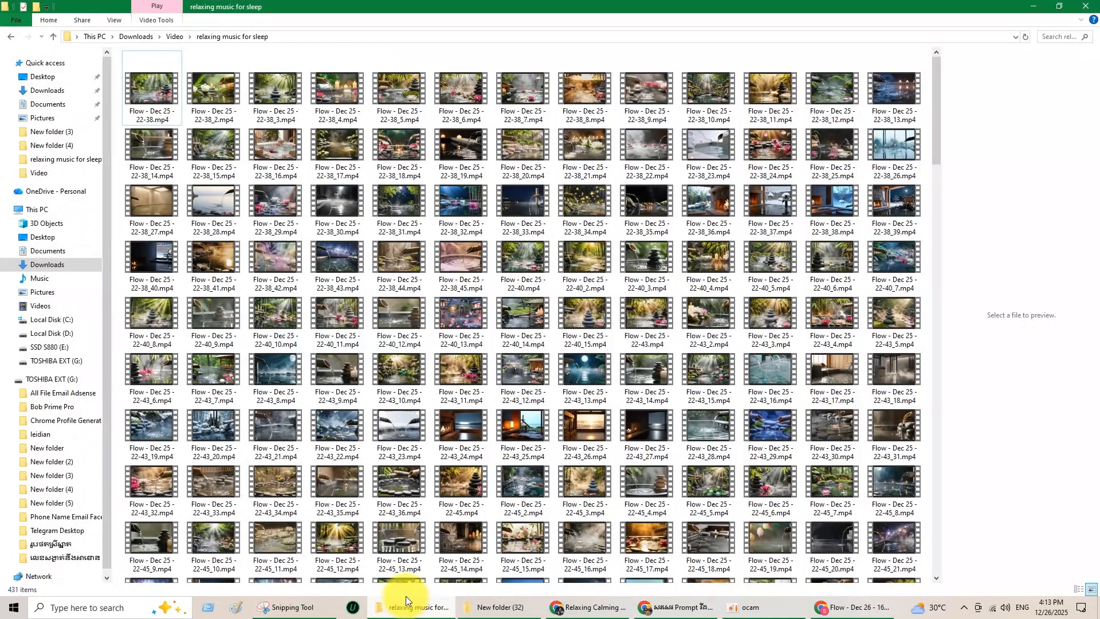
click(153, 91)
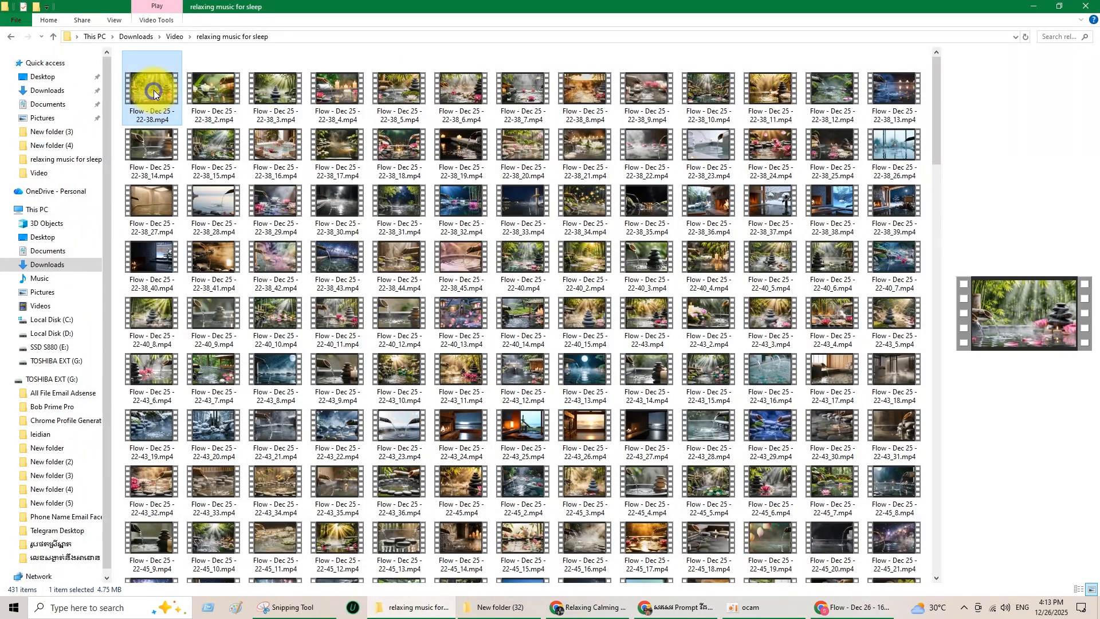
right_click(154, 90)
click(187, 99)
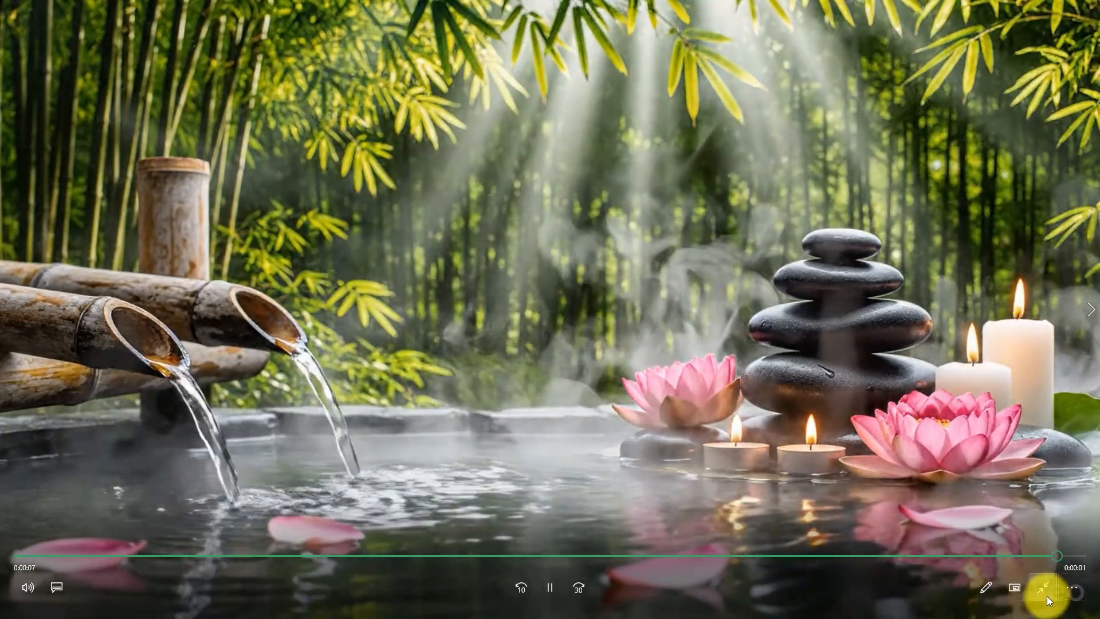
click(1042, 587)
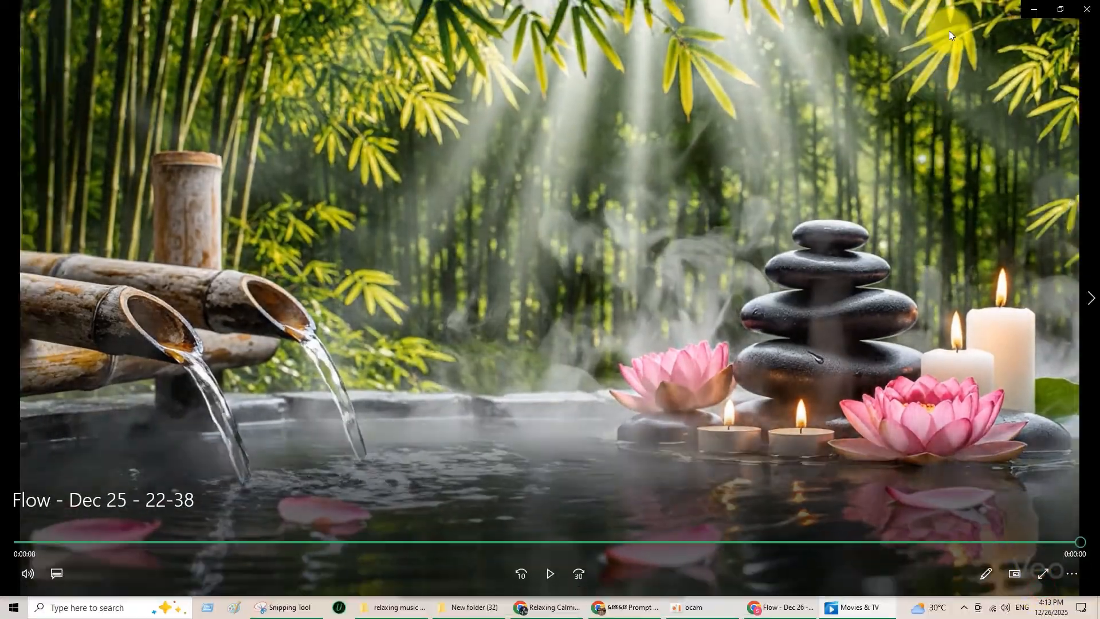
click(1049, 7)
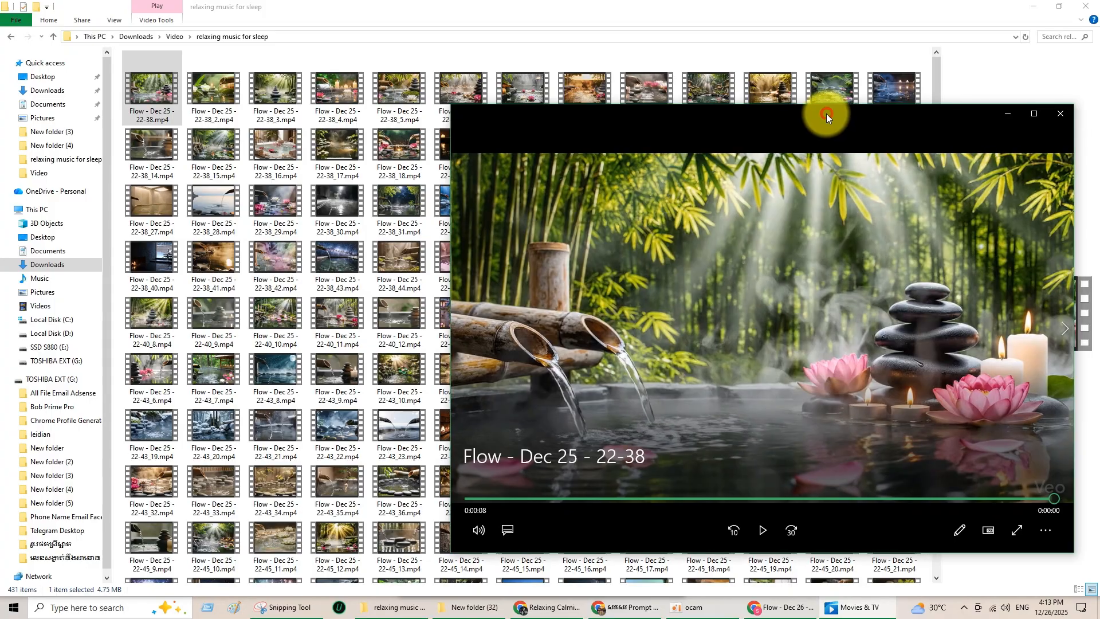
- Go up to the Video folder in File Explorer and restore its window to a smaller size, placed low on the screen
click(54, 36)
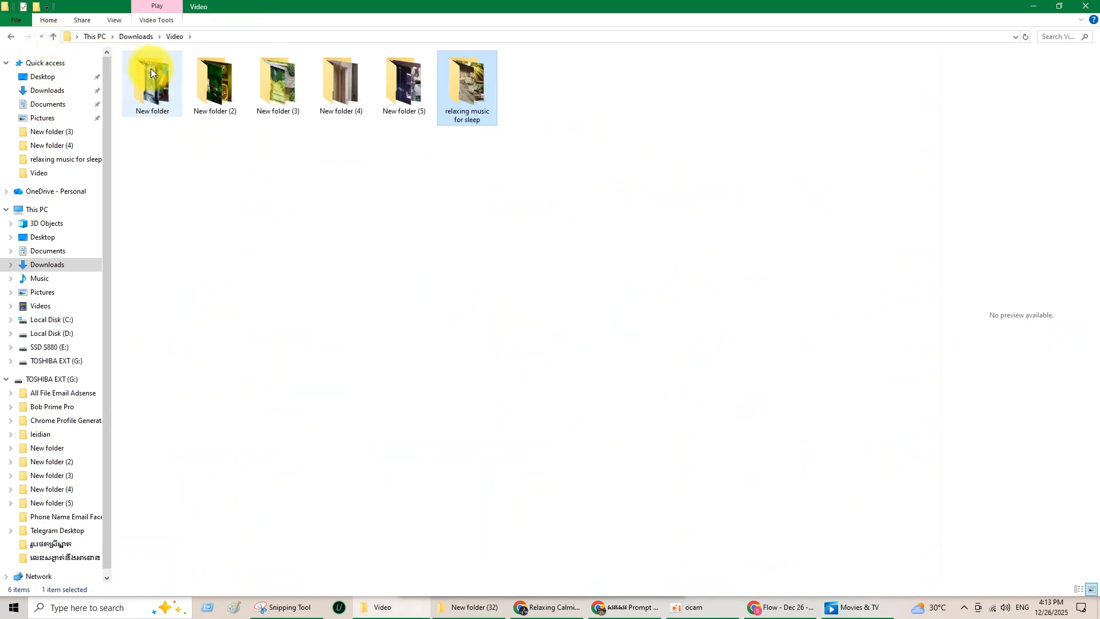
drag(626, 3, 549, 333)
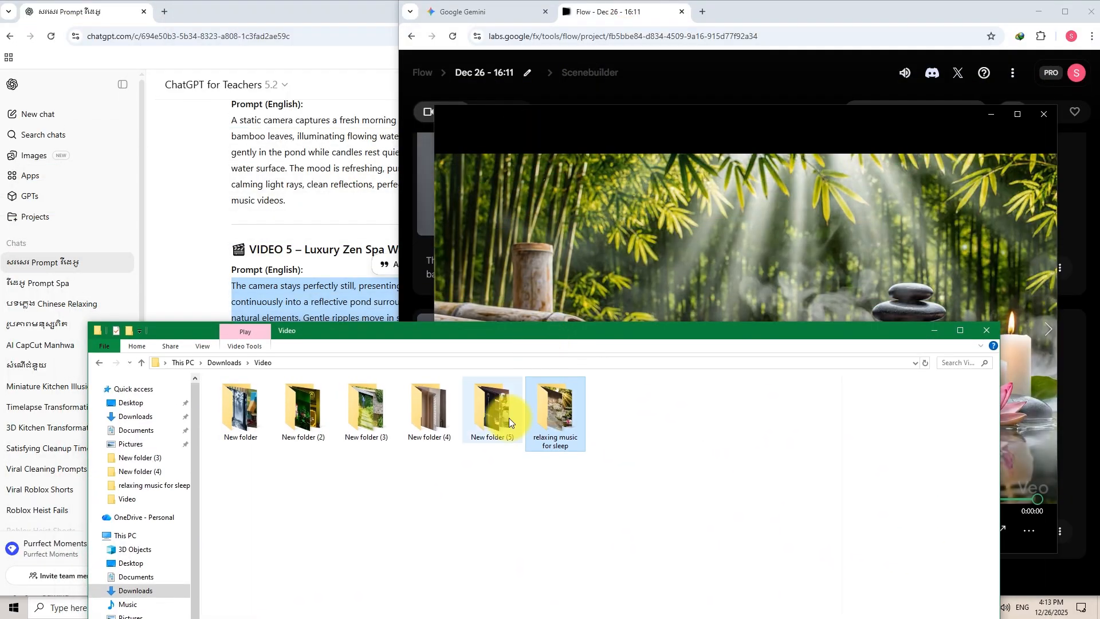
drag(671, 282, 686, 261)
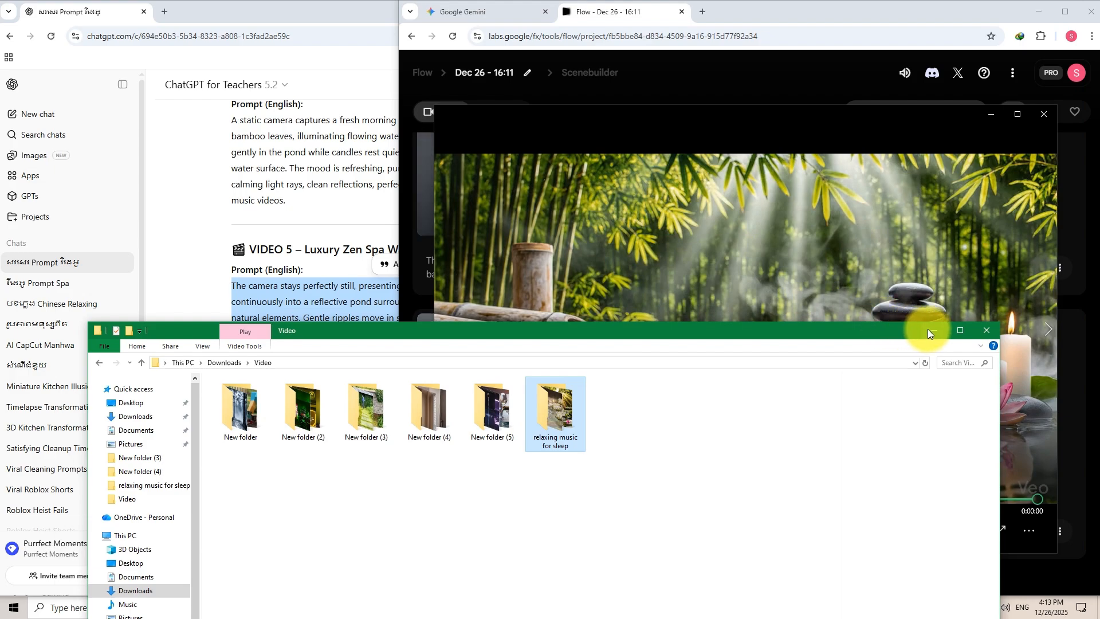
- Minimize ChatGPT and examine the video thumbnails of the Relaxing Calming Music channel on YouTube, closing with that window minimized
click(330, 3)
click(613, 11)
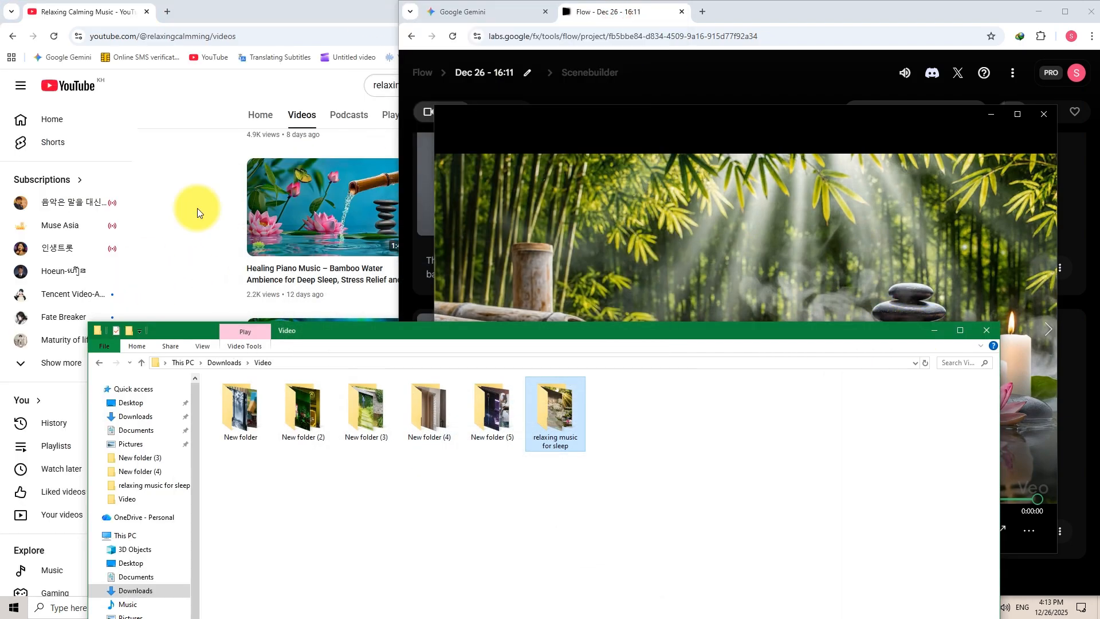
click(358, 7)
scroll(909, 270, down, 4)
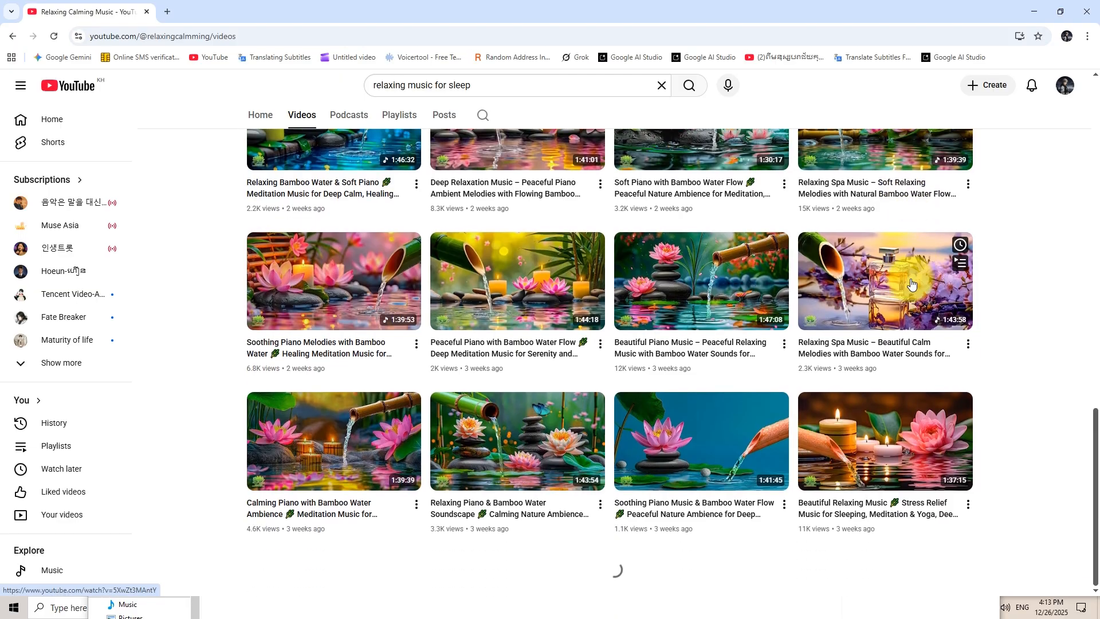
scroll(436, 245, up, 5)
scroll(436, 245, up, 10)
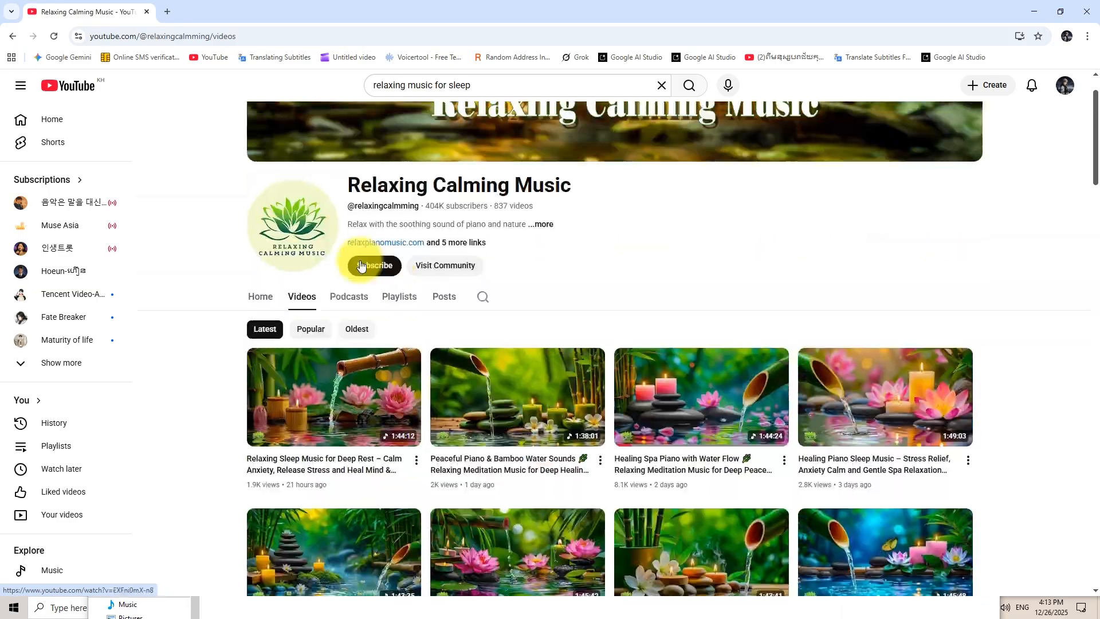
scroll(687, 360, down, 3)
scroll(686, 359, down, 8)
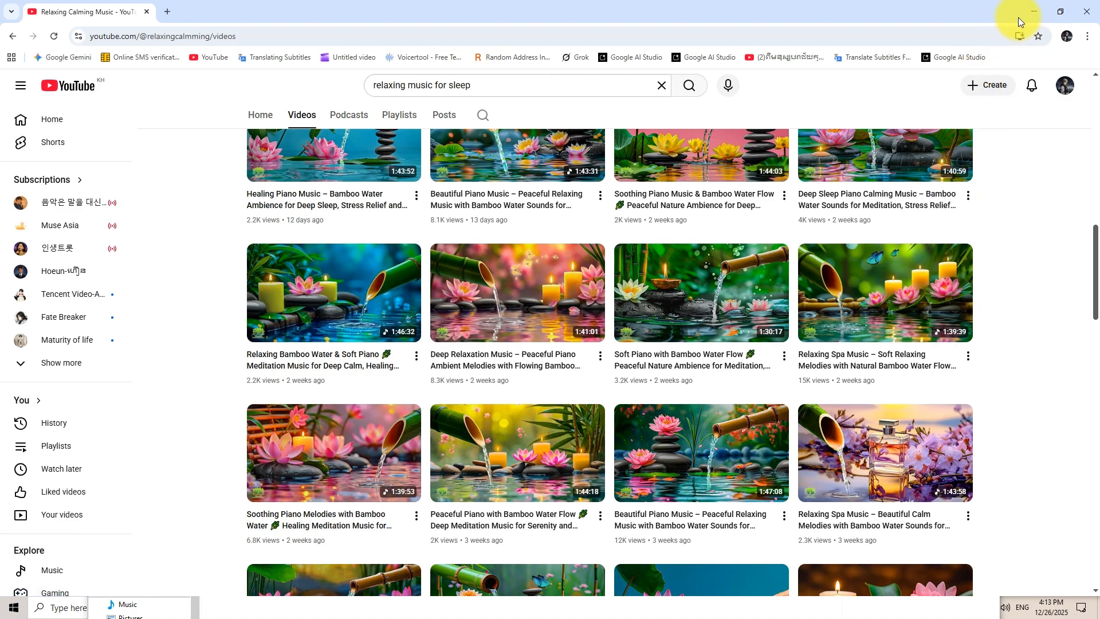
click(1038, 10)
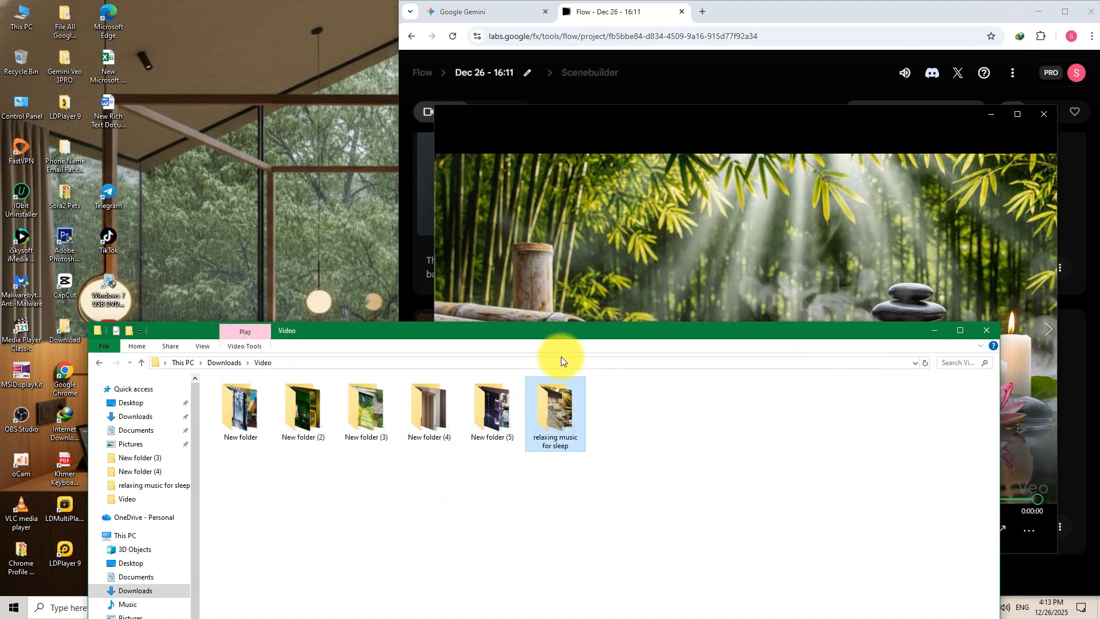
- Minimize File Explorer, place VLC media player in a smaller window beside Flow and close the Movies & TV player
drag(580, 331, 593, 327)
click(920, 324)
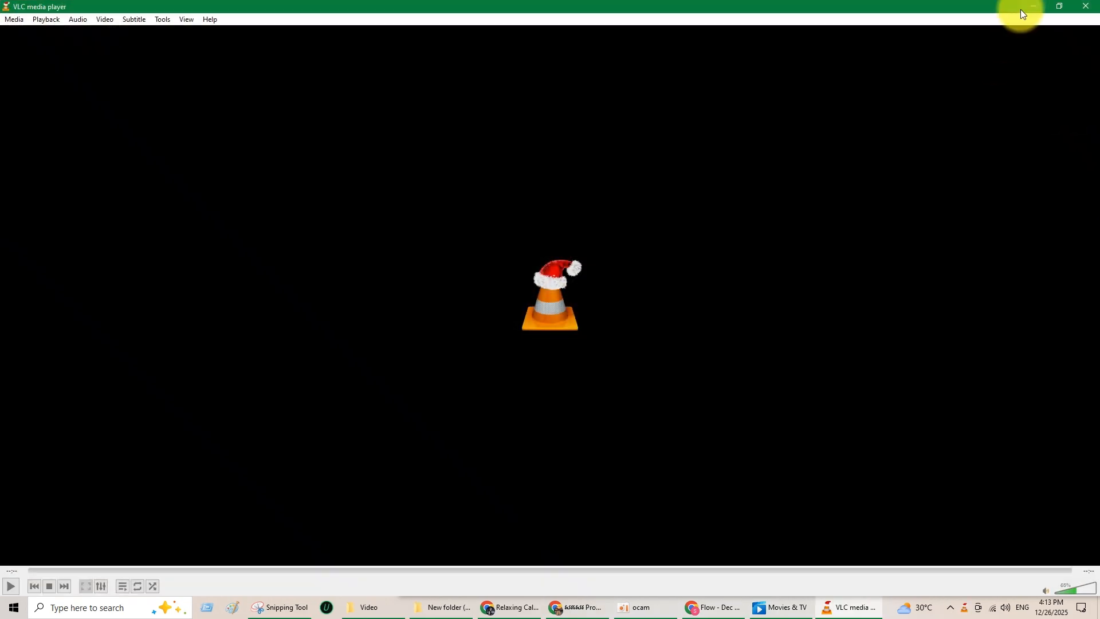
drag(1022, 10, 354, 232)
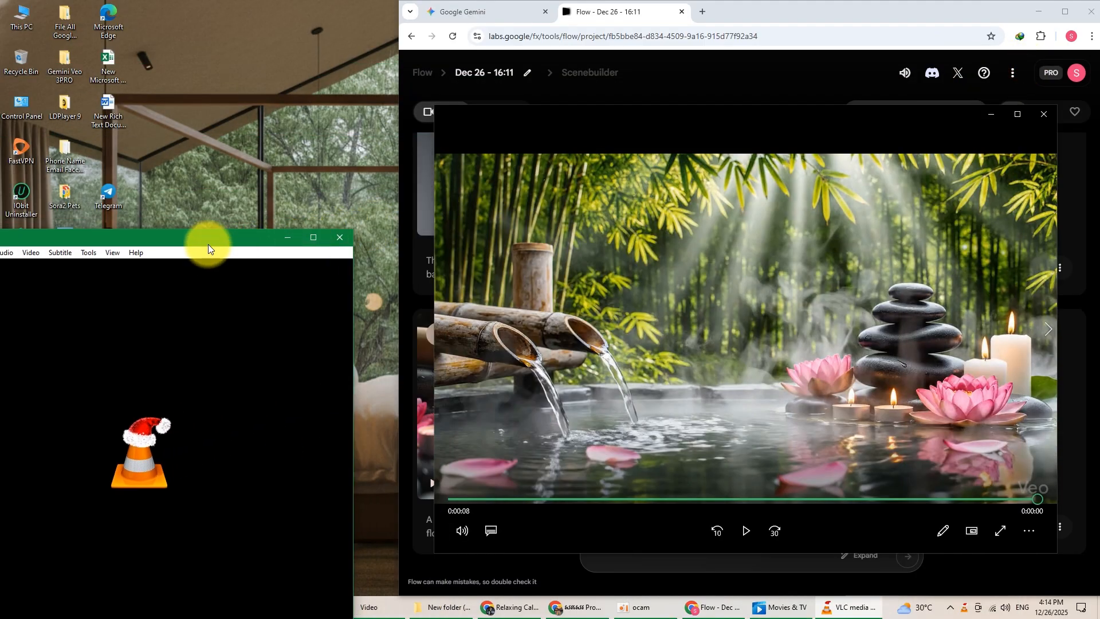
drag(208, 244, 345, 104)
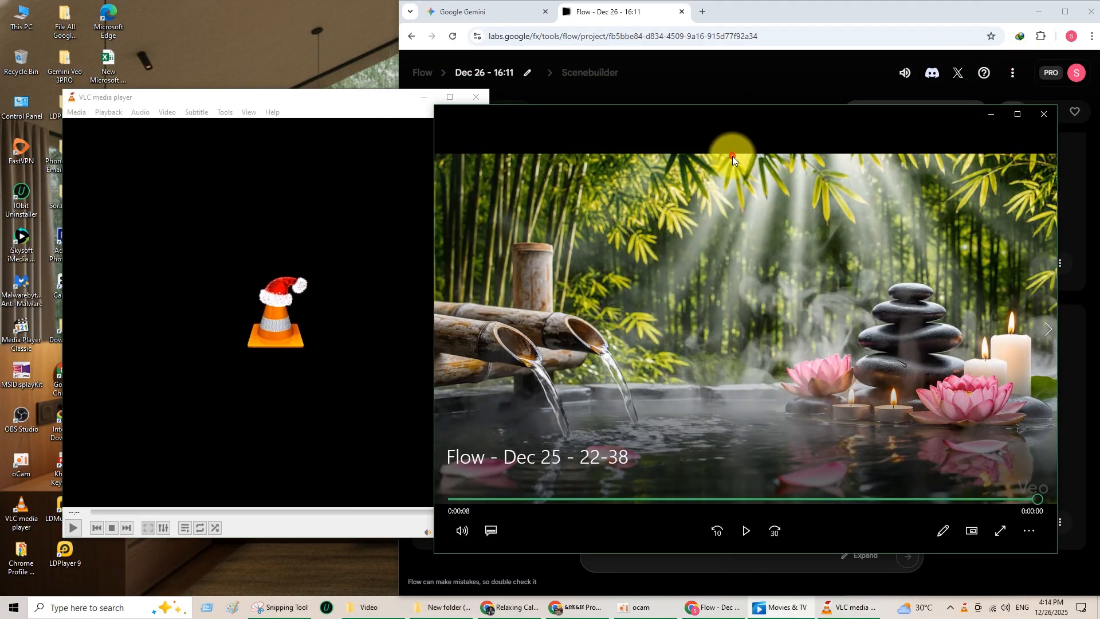
click(1044, 117)
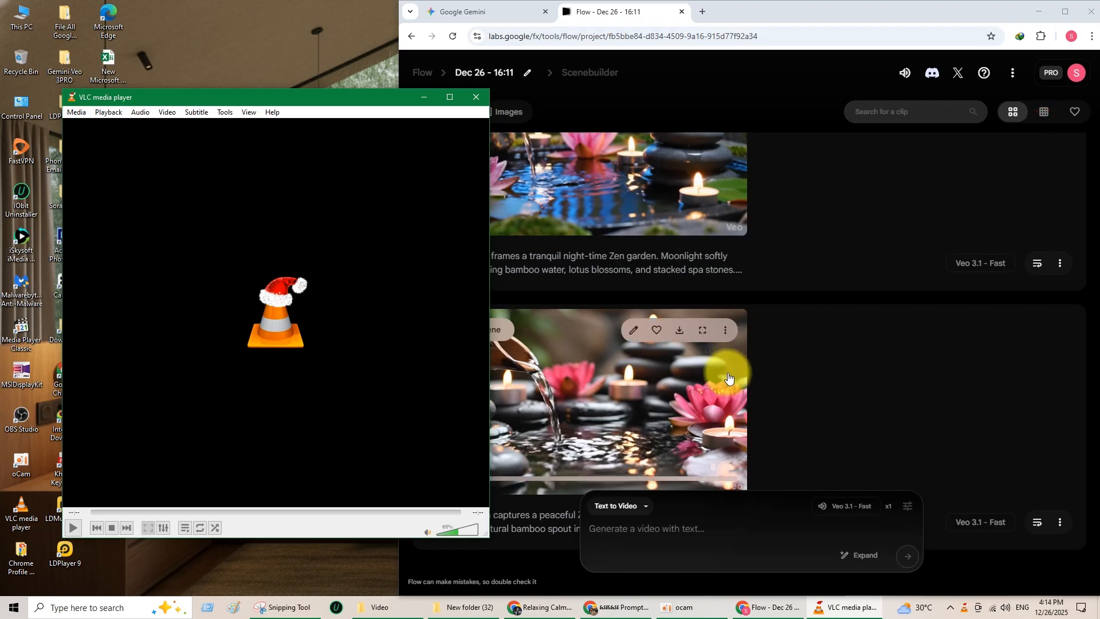
- Maximize the Flow window and preview the generated peaceful Zen garden and night-time Zen garden clips
click(806, 357)
click(1064, 12)
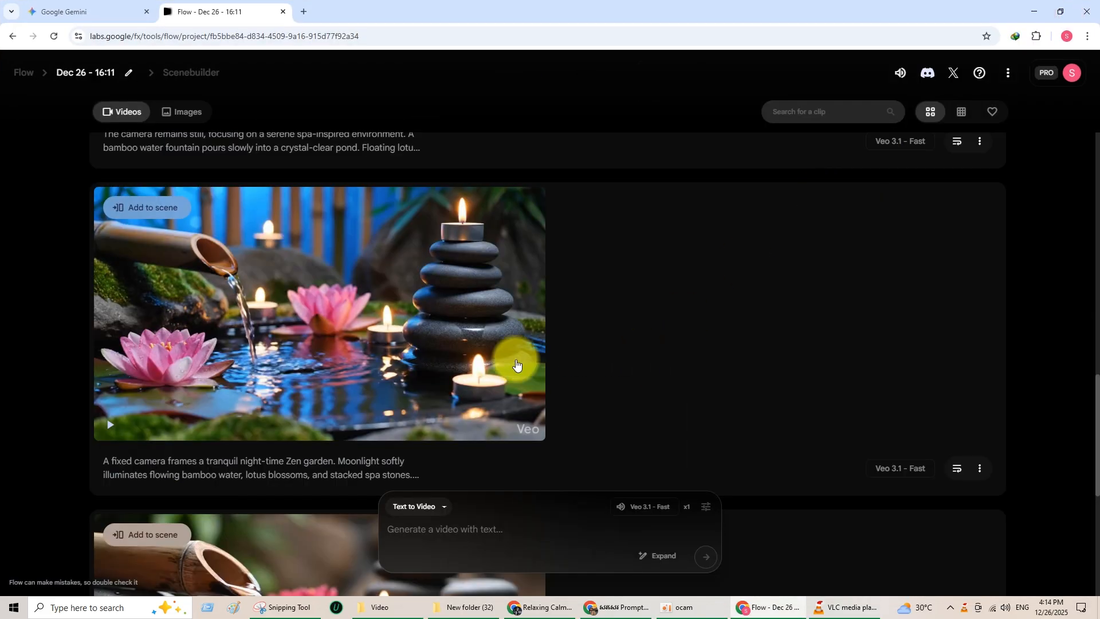
scroll(513, 363, down, 5)
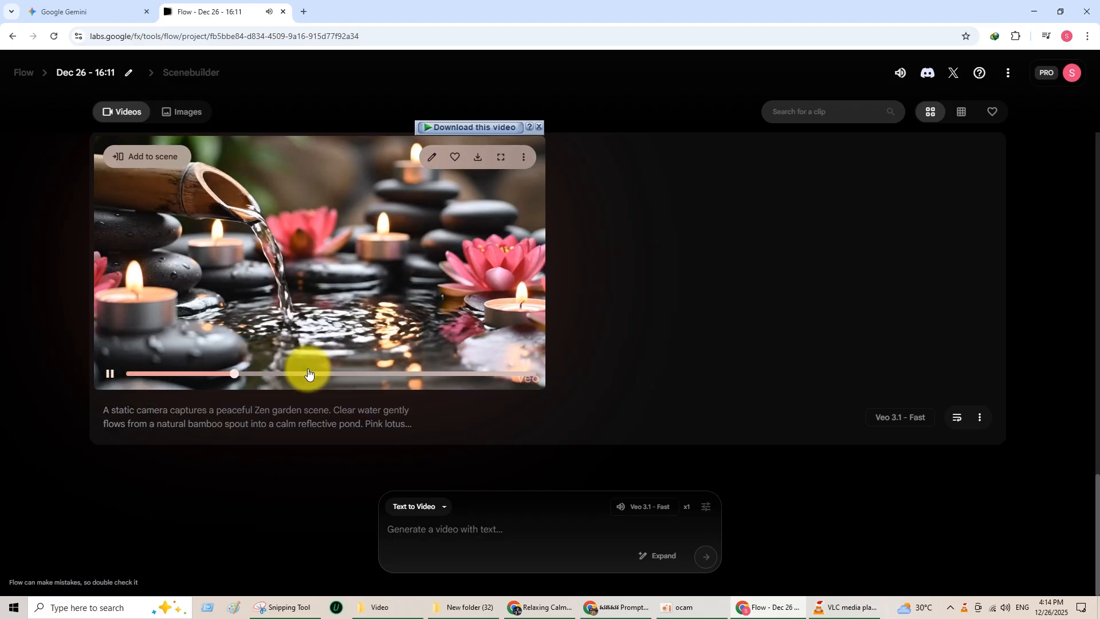
click(109, 373)
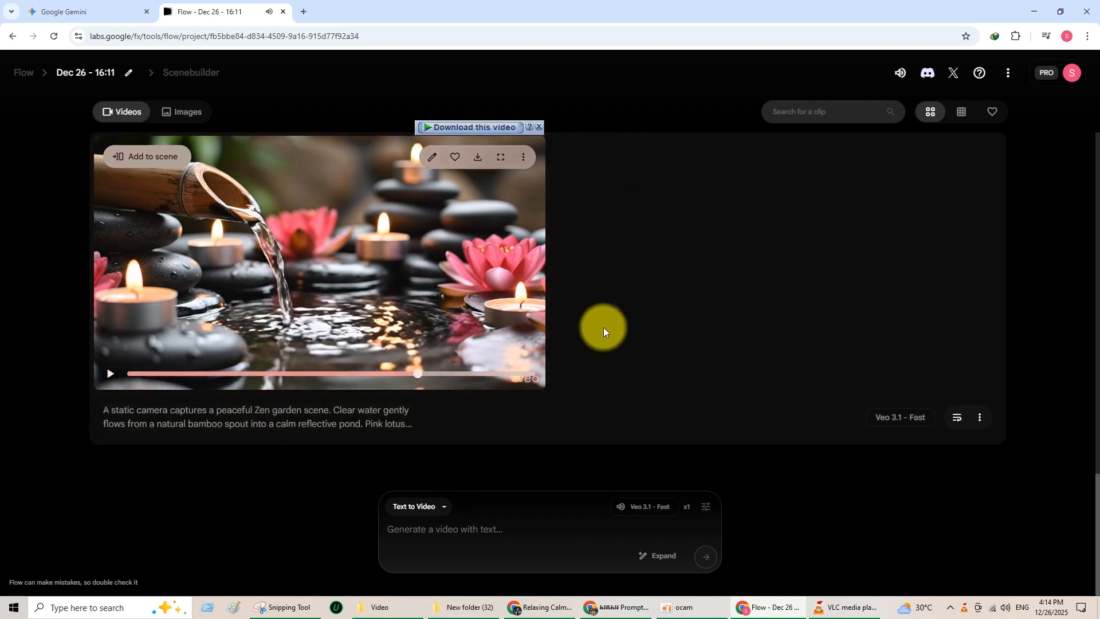
scroll(604, 328, up, 7)
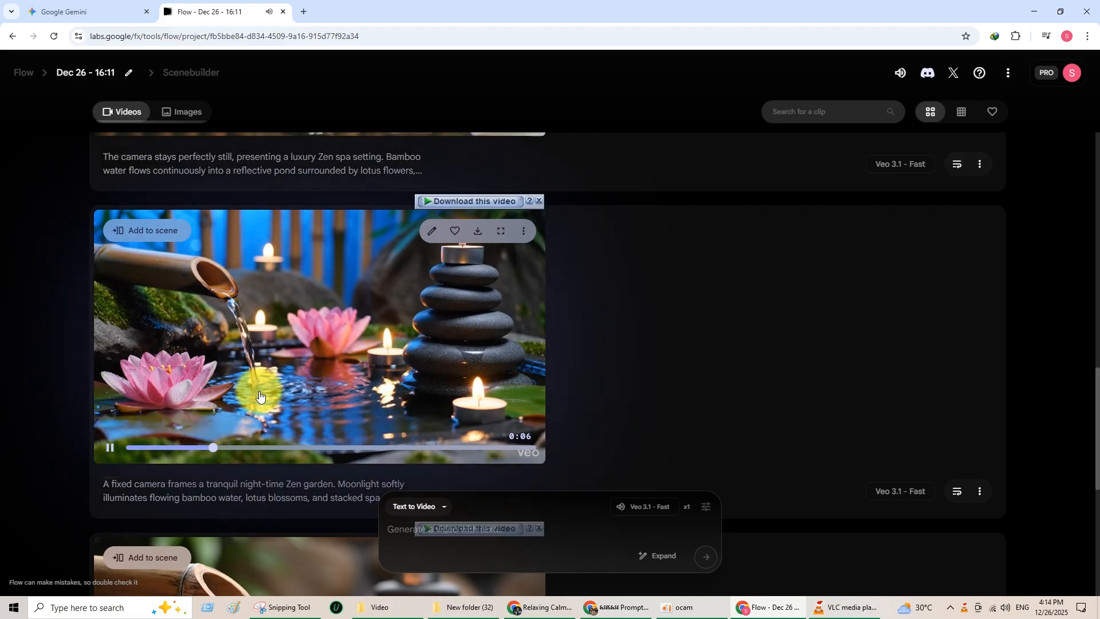
scroll(561, 370, up, 5)
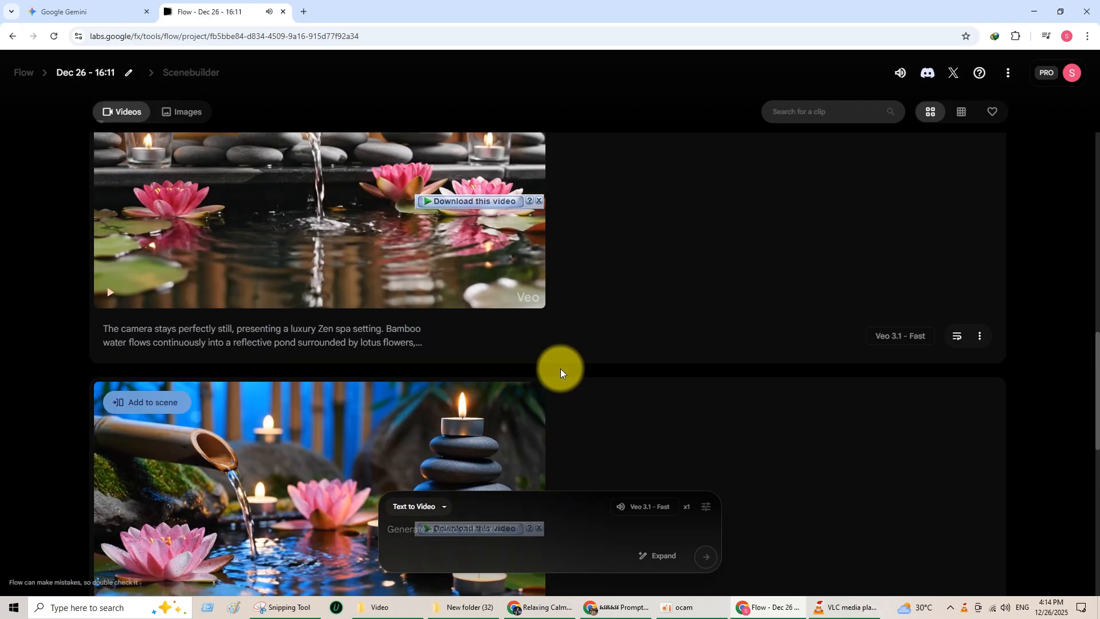
- Preview the generated luxury Zen spa clip and the serene spa-inspired bamboo fountain clip, dismissing the video download overlay
click(105, 408)
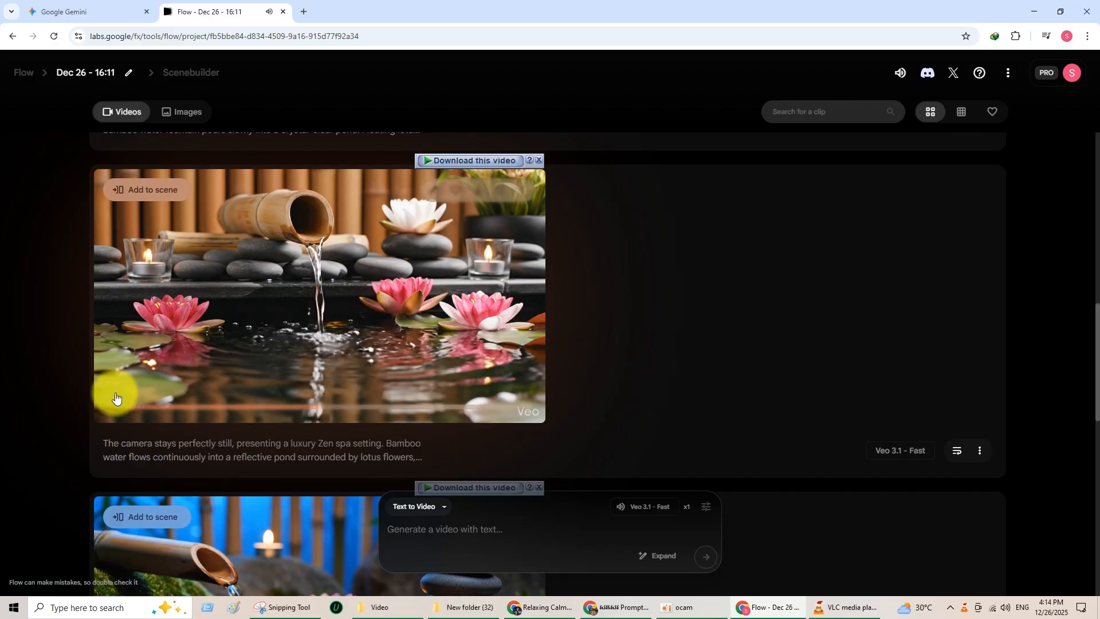
scroll(110, 401, down, 6)
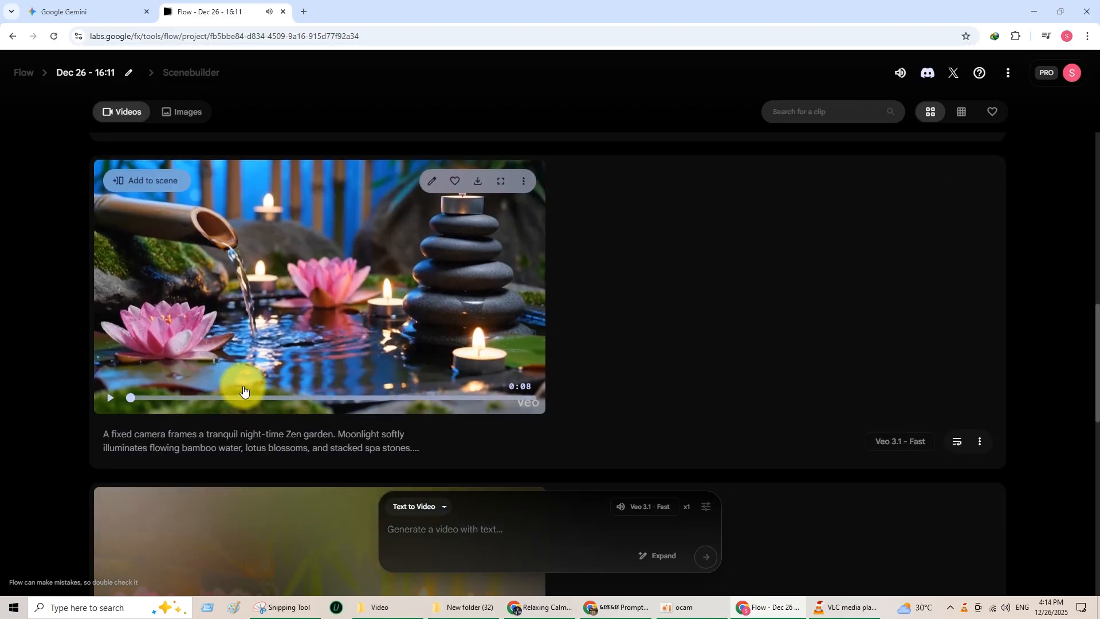
scroll(245, 398, down, 4)
scroll(219, 471, down, 7)
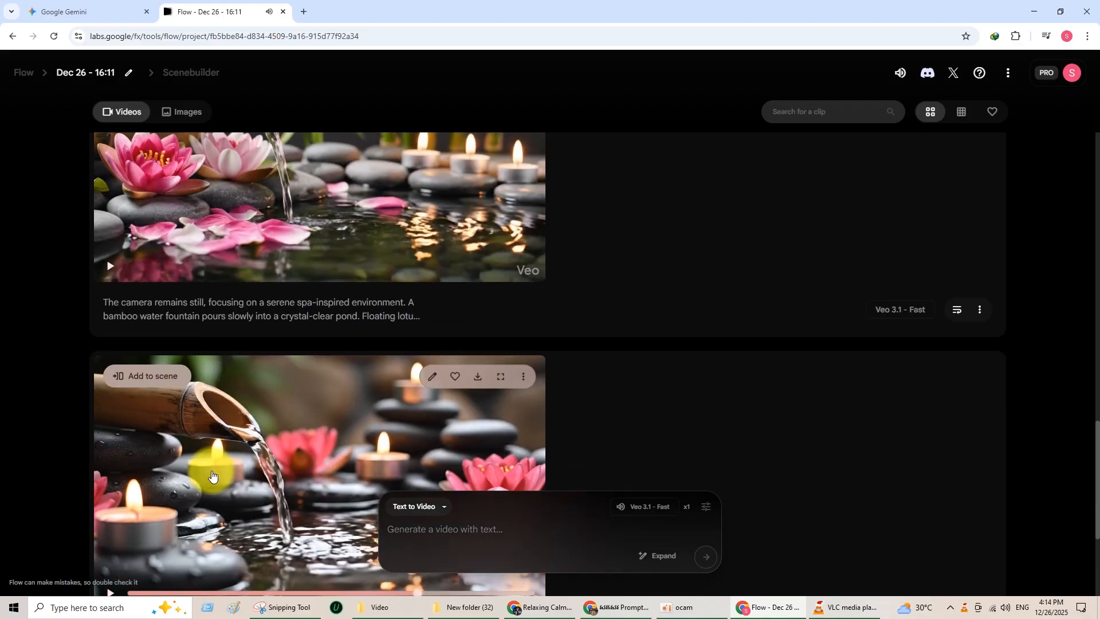
scroll(527, 351, up, 3)
scroll(511, 354, up, 2)
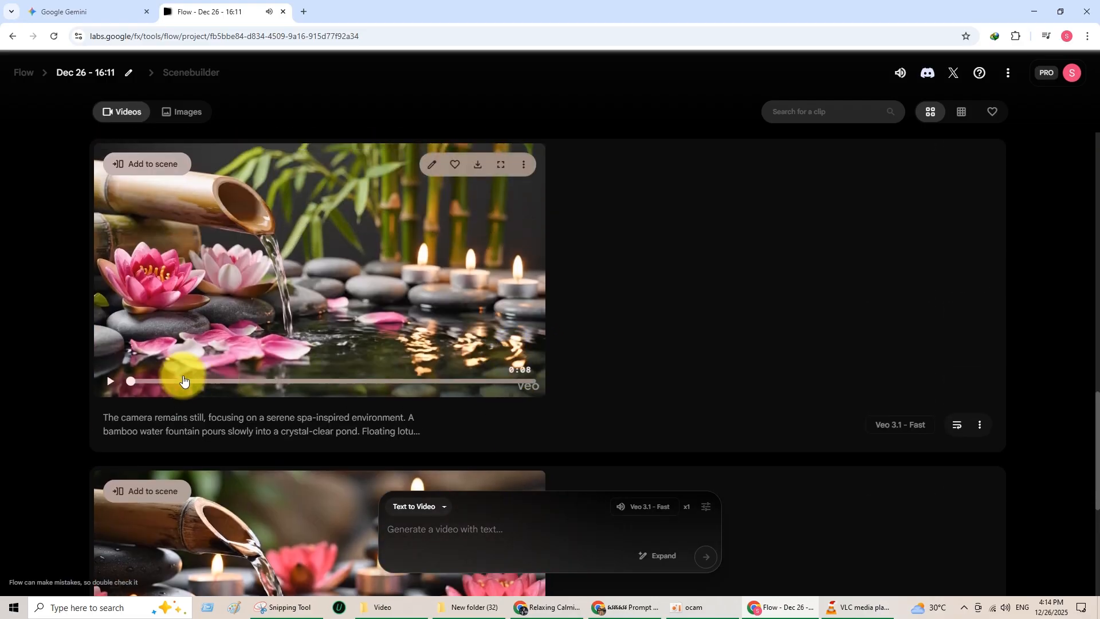
click(111, 380)
scroll(630, 315, up, 1)
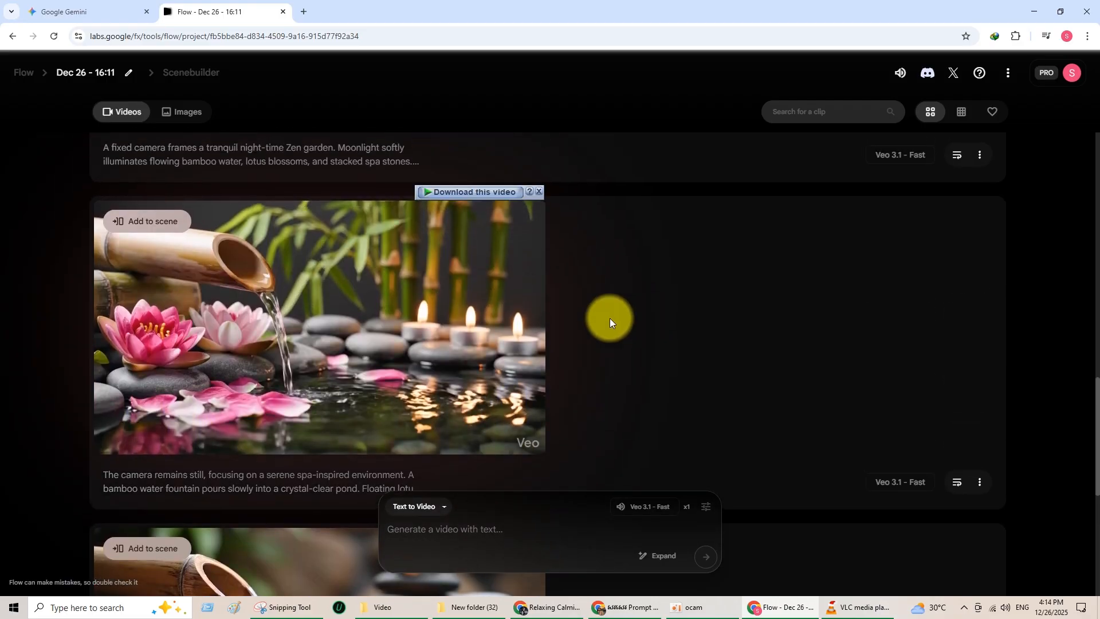
scroll(682, 329, up, 1)
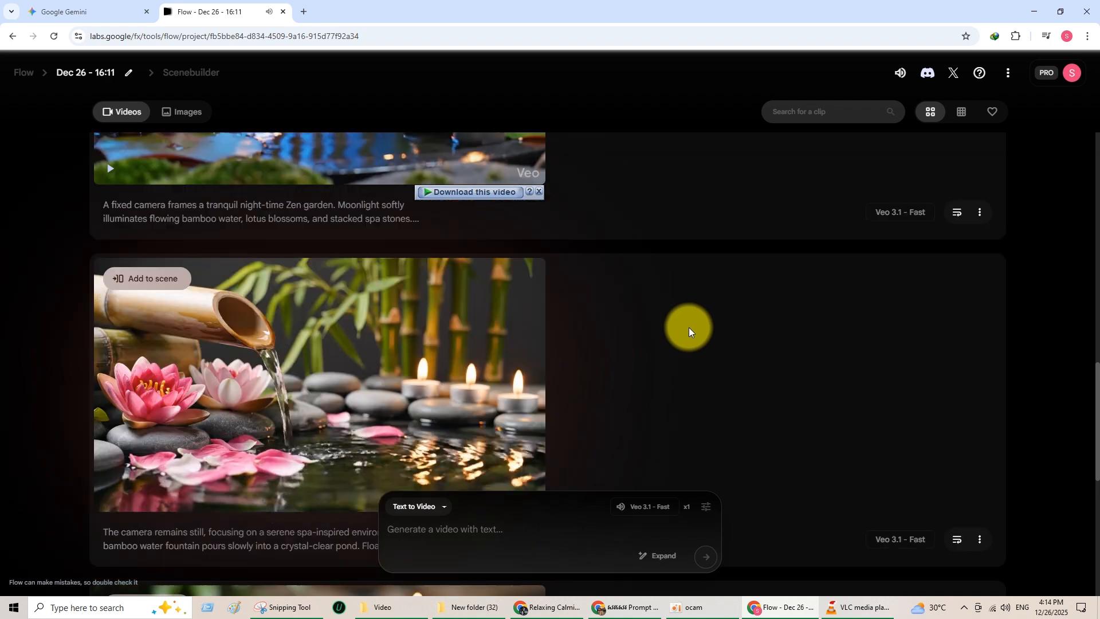
scroll(607, 353, down, 1)
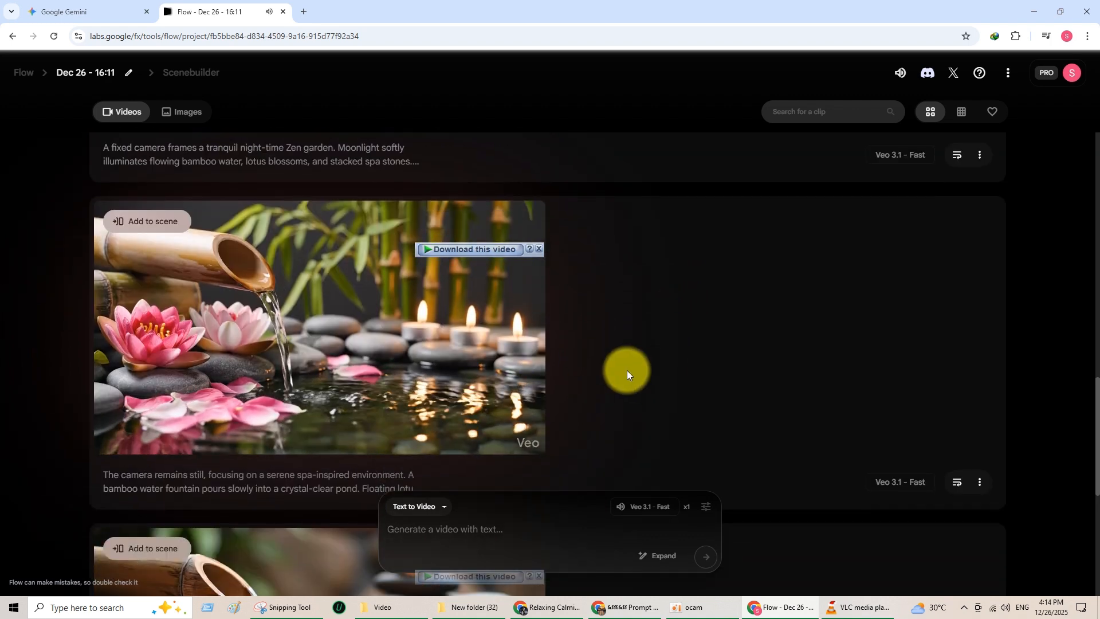
click(540, 254)
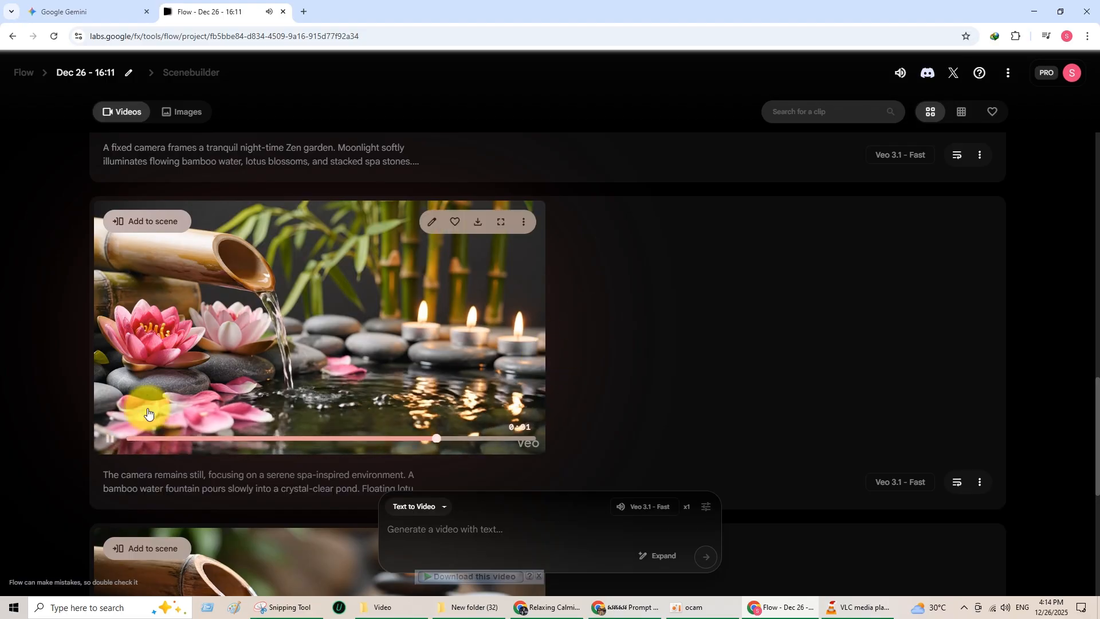
- Preview the generated night-time Zen garden clip with the stacked spa stones
scroll(696, 338, up, 2)
scroll(696, 338, up, 4)
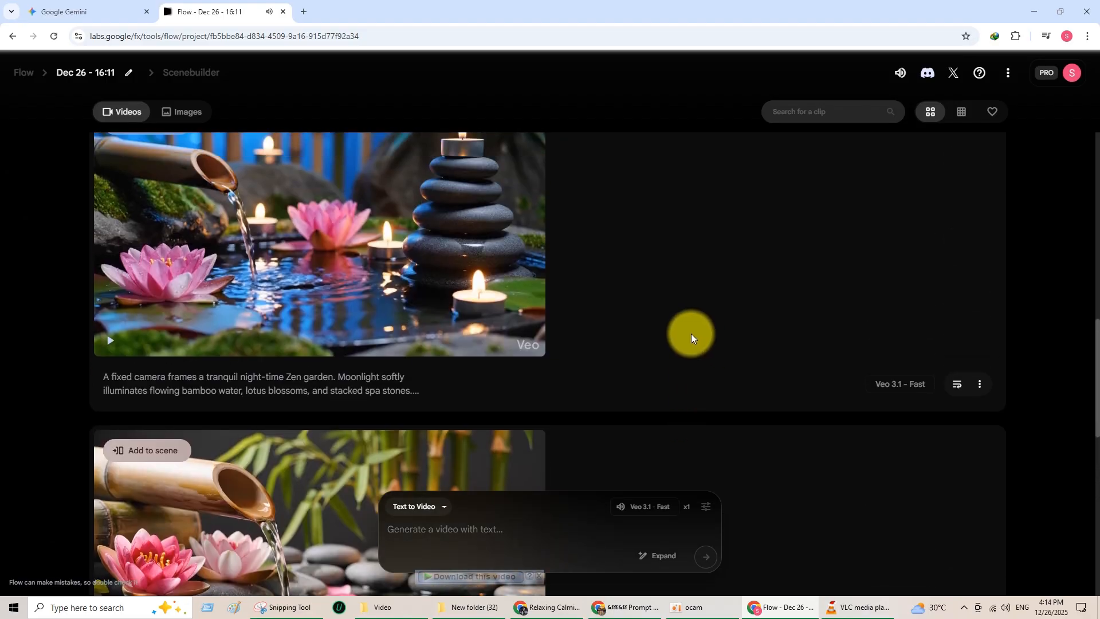
click(110, 456)
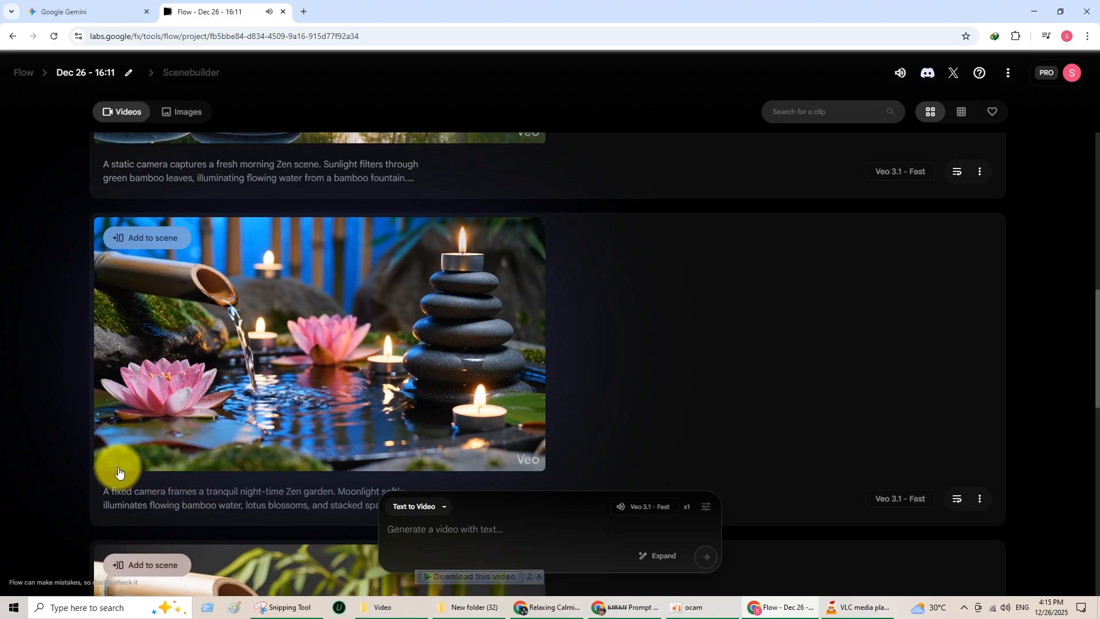
- Play the fresh morning Zen scene clip, view it in full screen and return to the start of the clip list
scroll(619, 382, up, 4)
scroll(620, 382, up, 1)
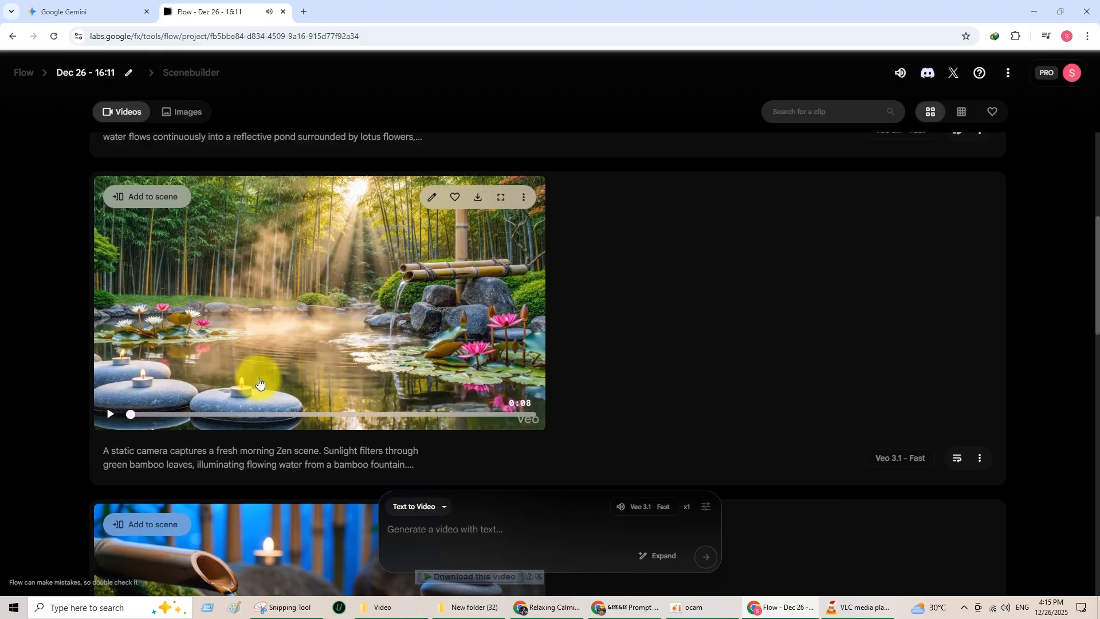
click(109, 414)
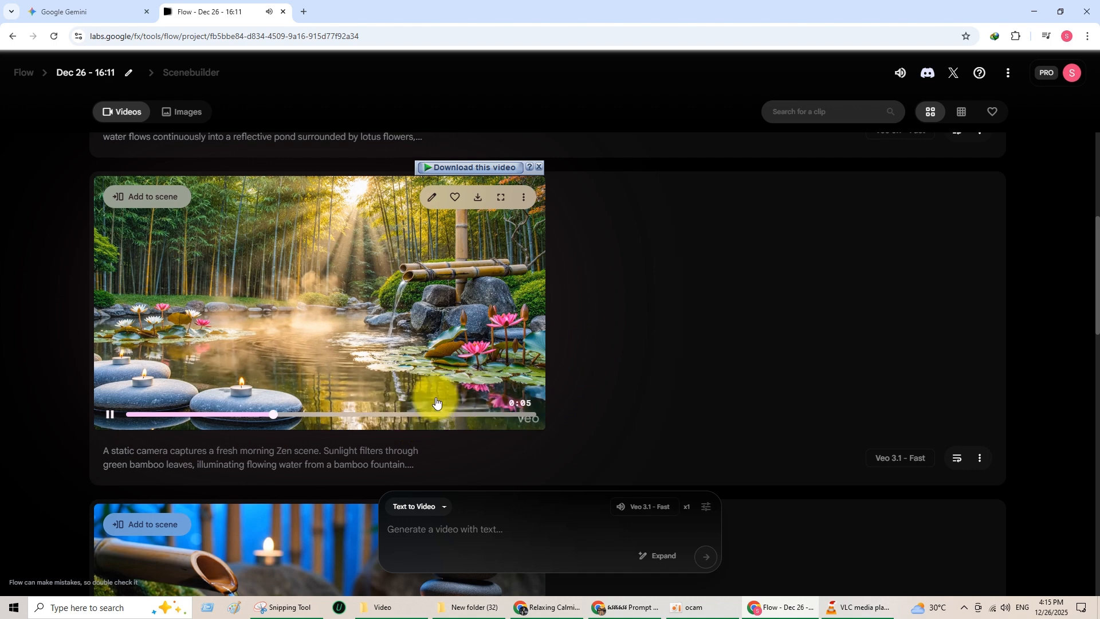
click(500, 201)
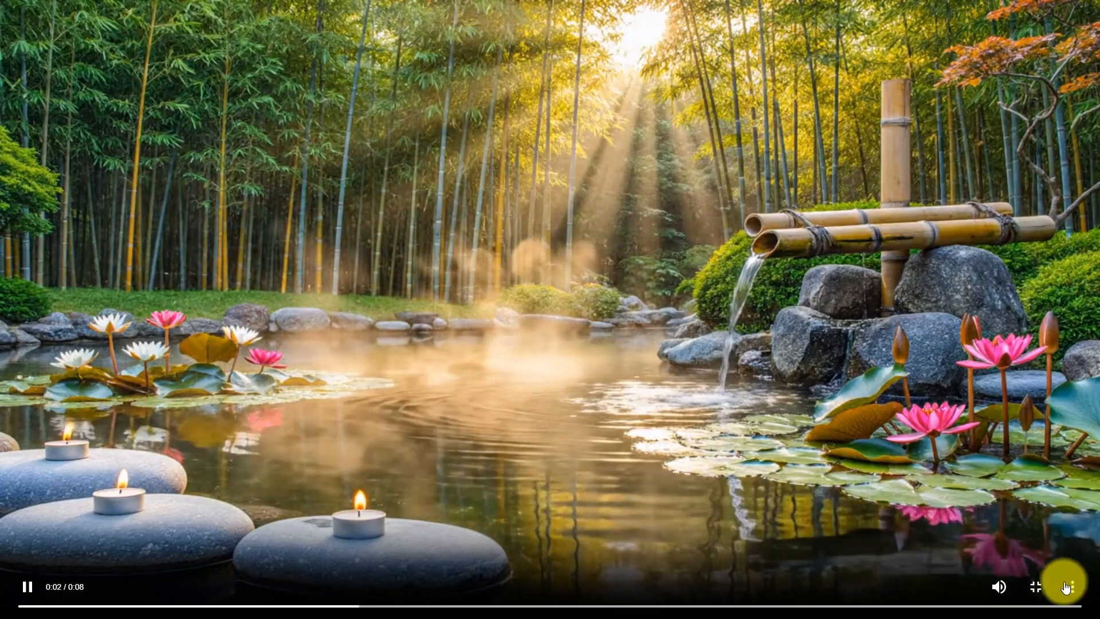
click(1035, 586)
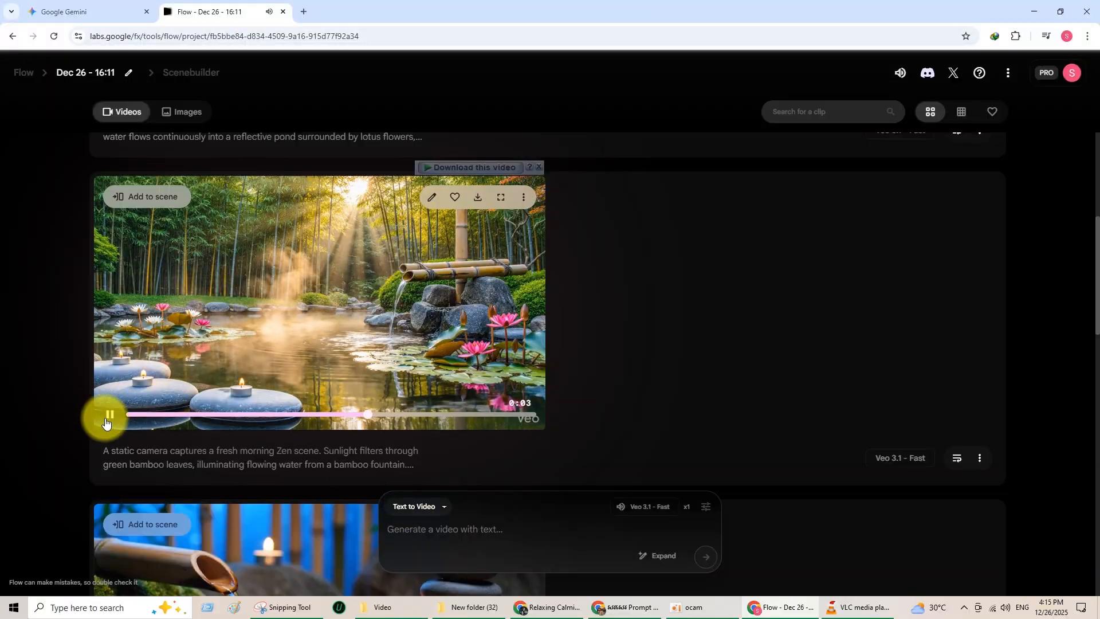
scroll(670, 341, up, 1)
scroll(668, 346, up, 5)
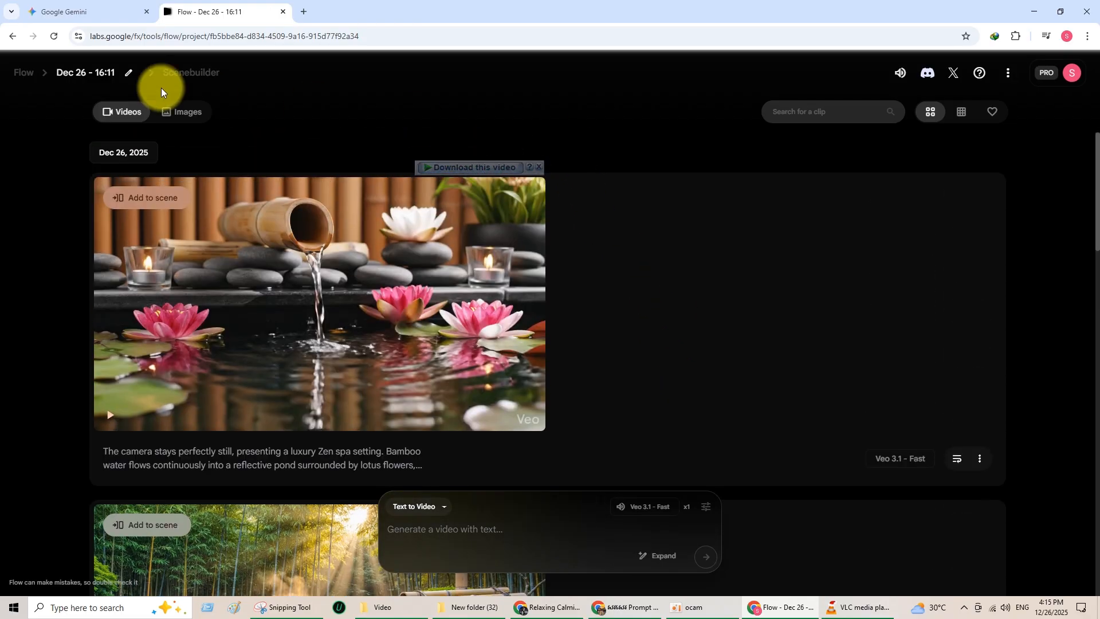
click(95, 13)
click(198, 8)
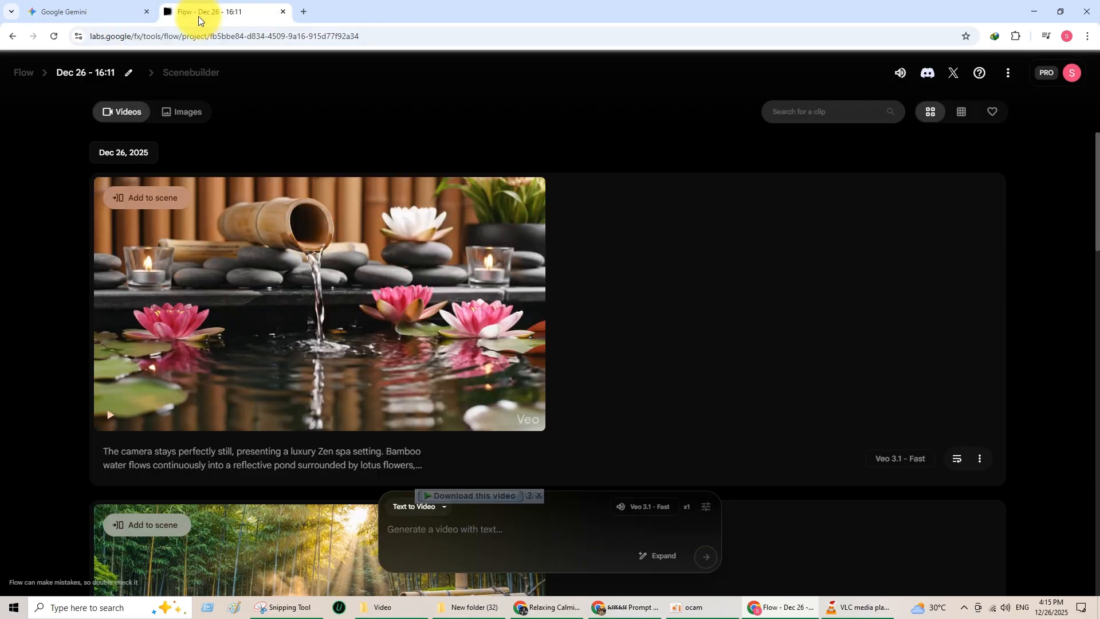
click(115, 11)
click(209, 11)
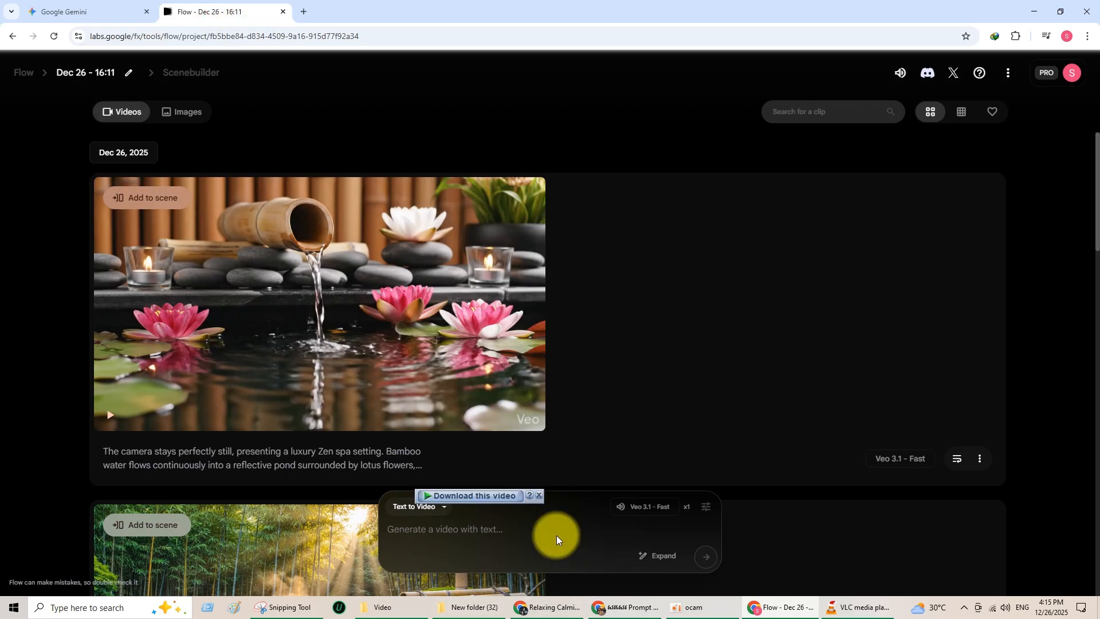
- Switch to ChatGPT, maximize its window and review the conversation back to the original request with the reference images
click(637, 610)
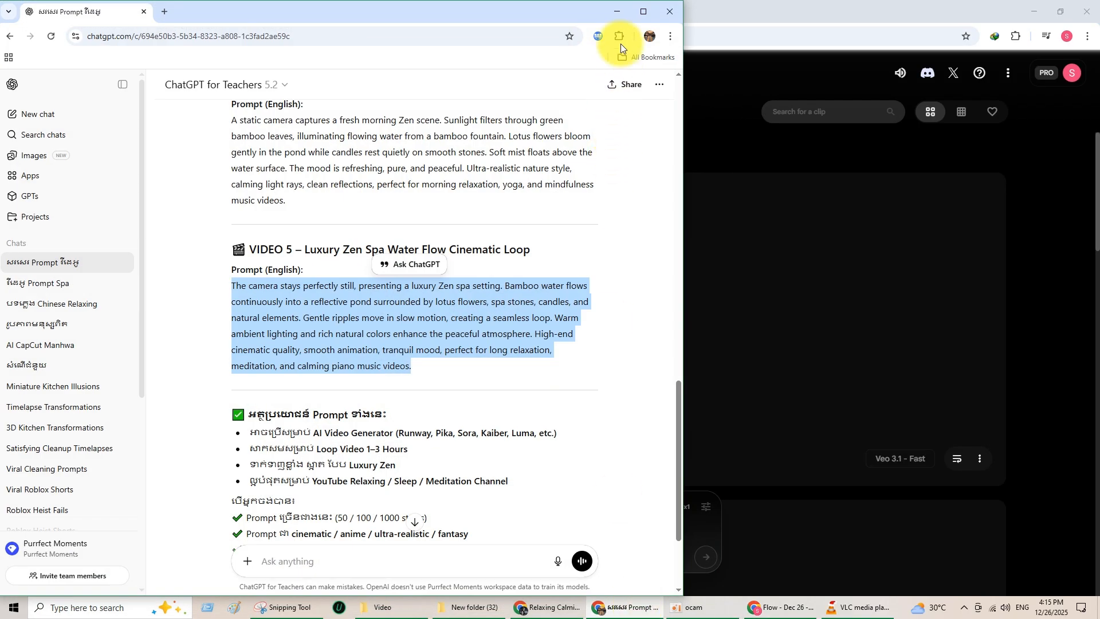
click(644, 12)
scroll(653, 470, up, 6)
scroll(665, 490, up, 10)
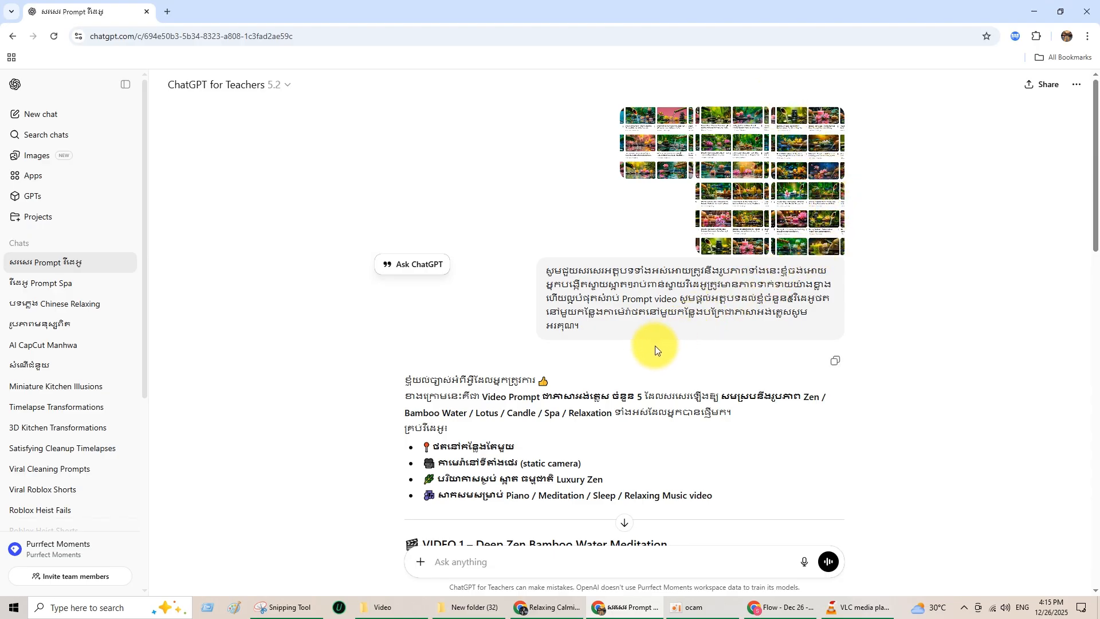
- Copy the search phrase "relaxing music for sleep" from YouTube and minimize that window
click(547, 607)
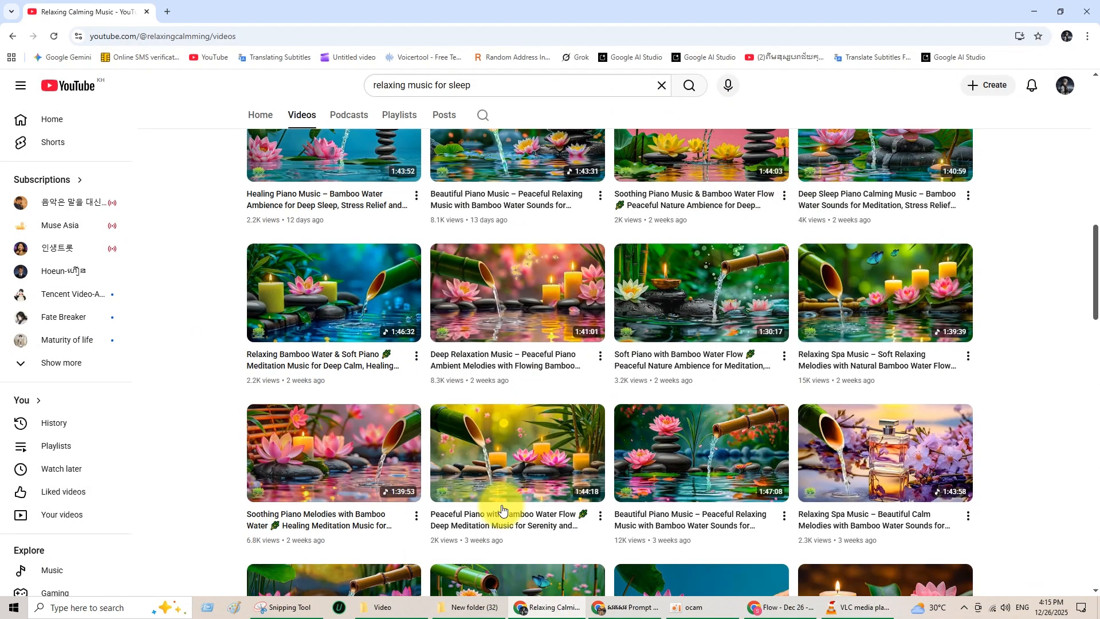
click(412, 86)
triple_click(414, 85)
right_click(417, 90)
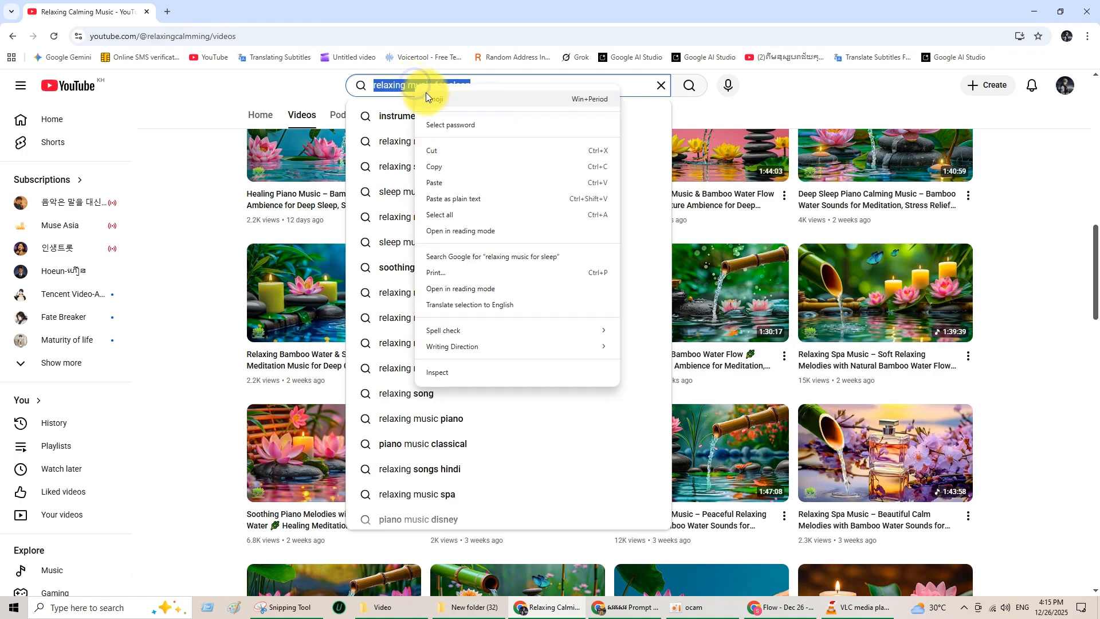
click(446, 164)
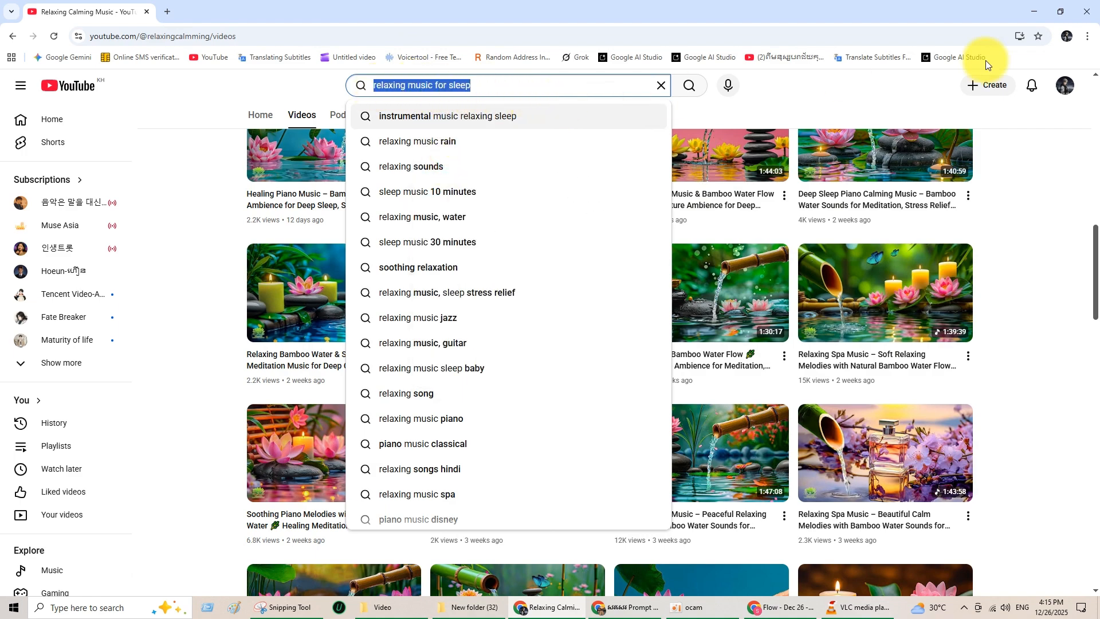
click(1044, 19)
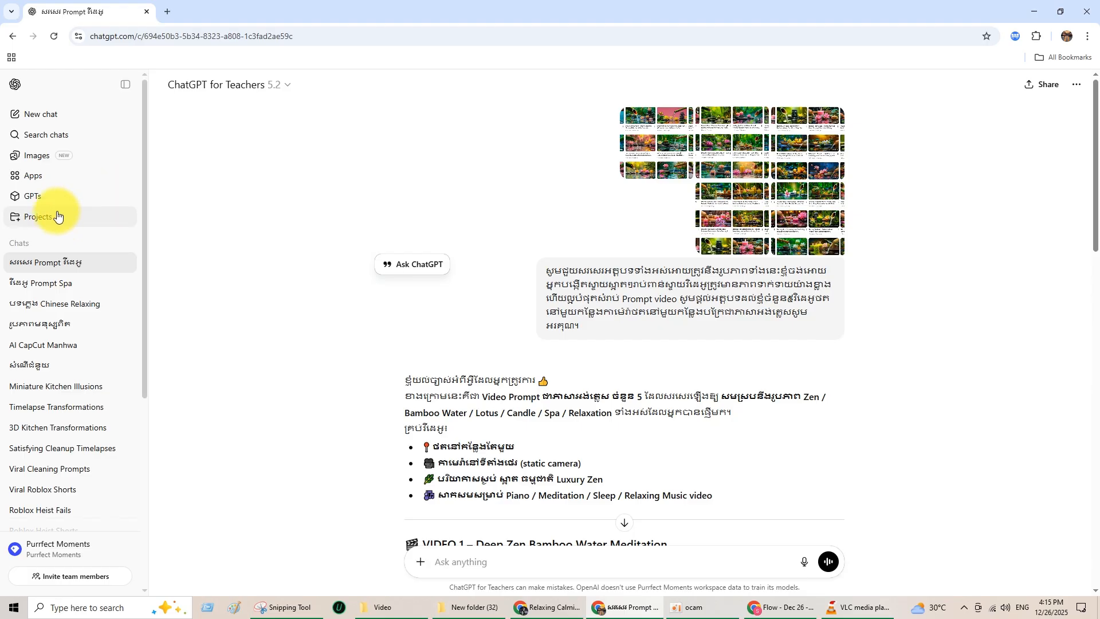
- Start a new ChatGPT chat and attach 5.JPG, 4.JPG, 3.JPG, Capture1.JPG and Capture.JPG from Downloads
click(50, 117)
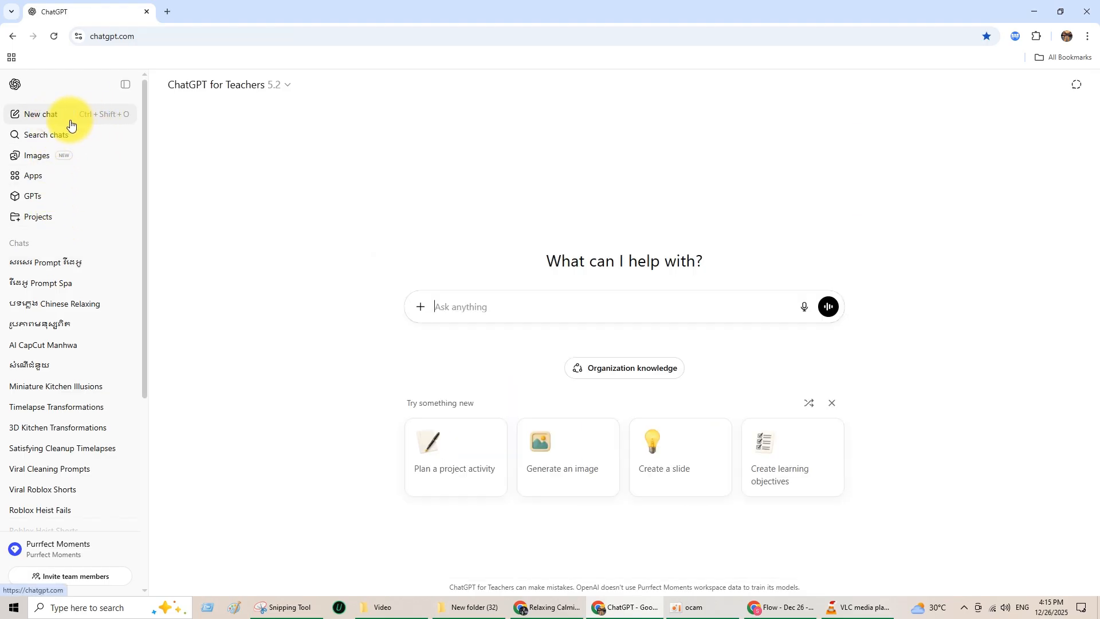
click(420, 307)
click(438, 334)
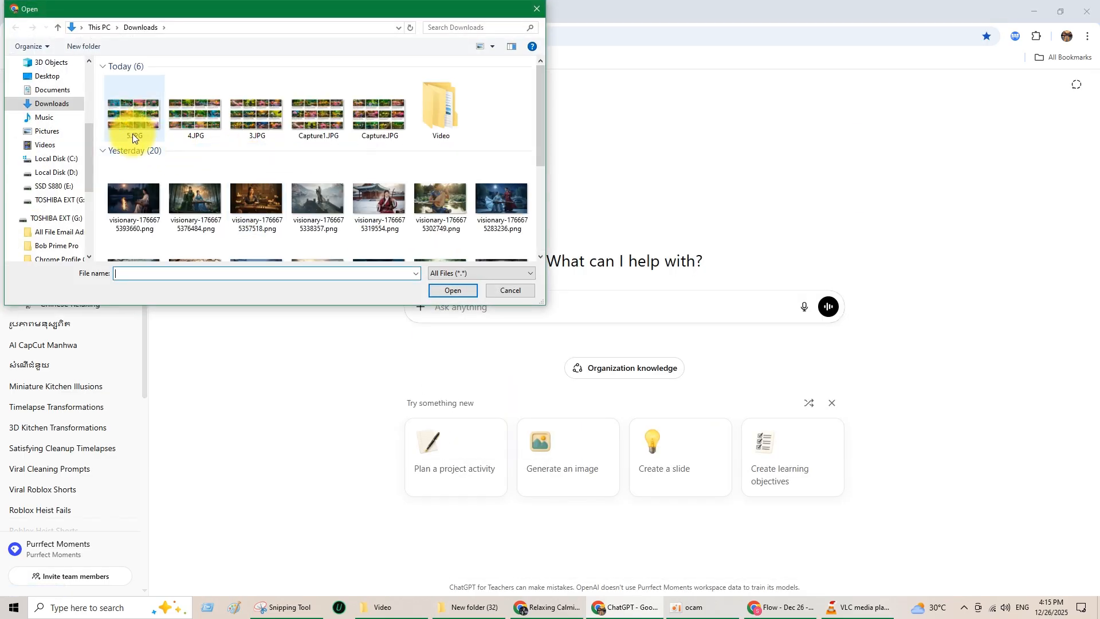
click(127, 122)
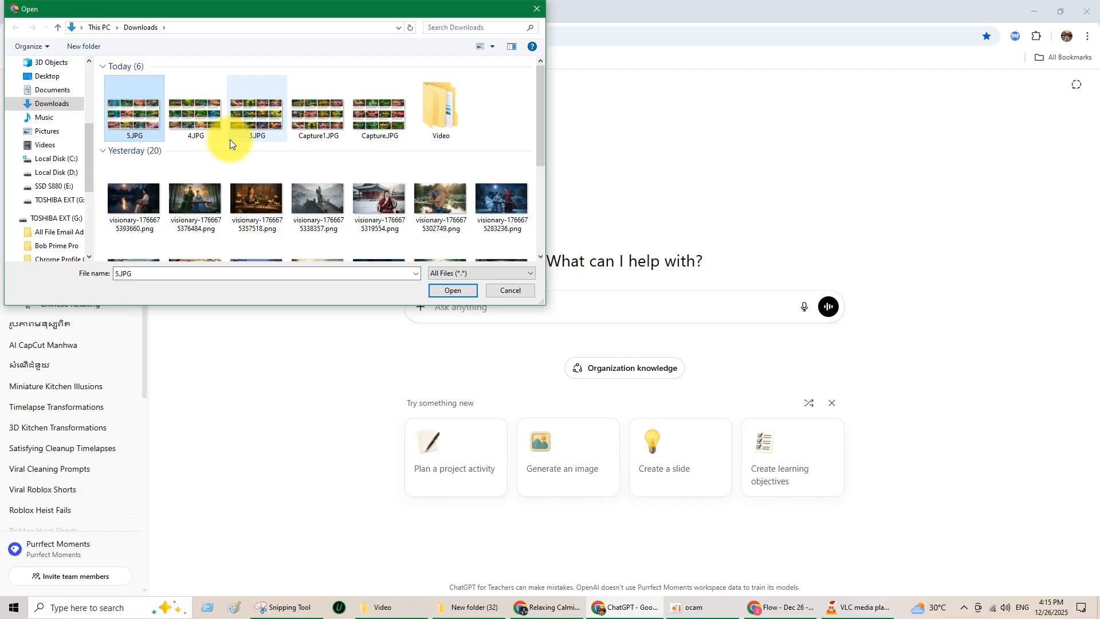
click(205, 119)
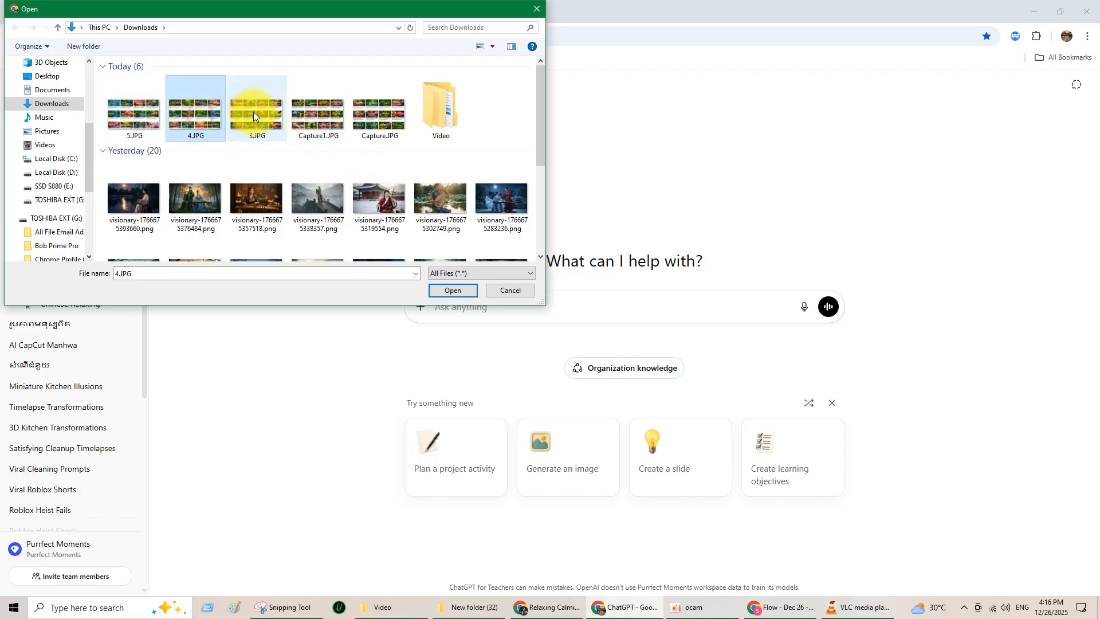
ctrl+click(327, 113)
ctrl+click(384, 110)
ctrl+click(151, 98)
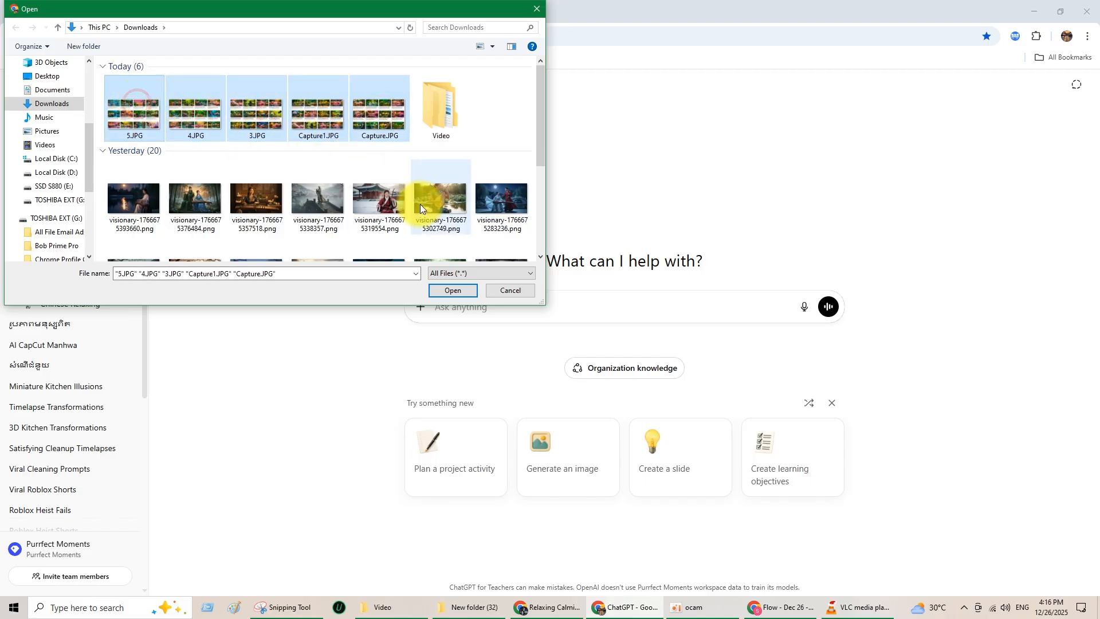
click(463, 290)
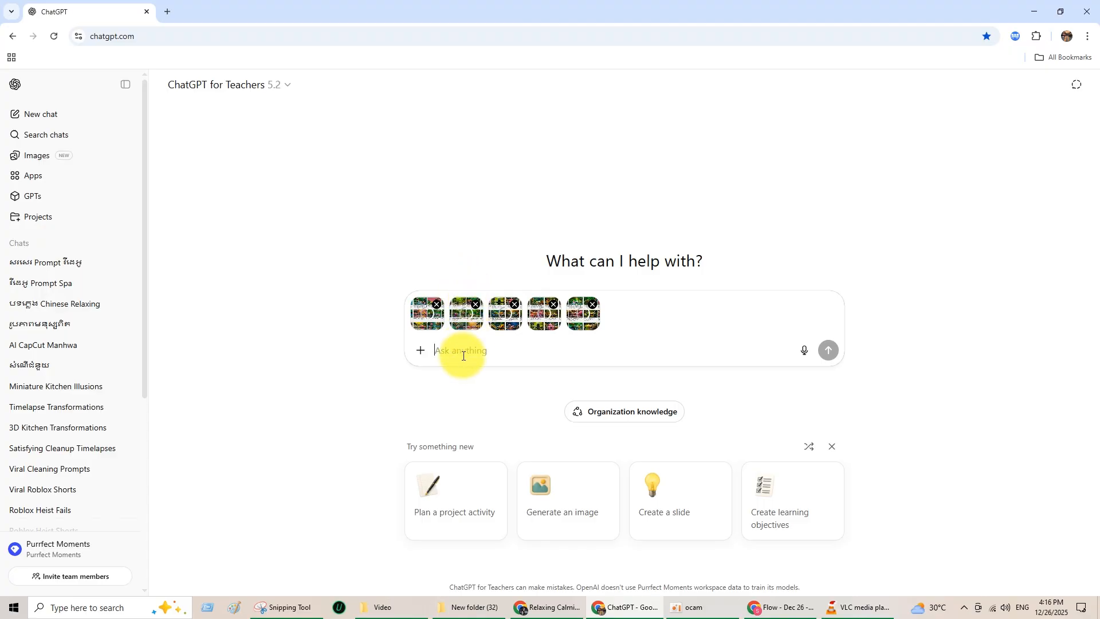
- Paste the copied phrase "relaxing music for sleep" as plain text into the new chat's message
right_click(460, 353)
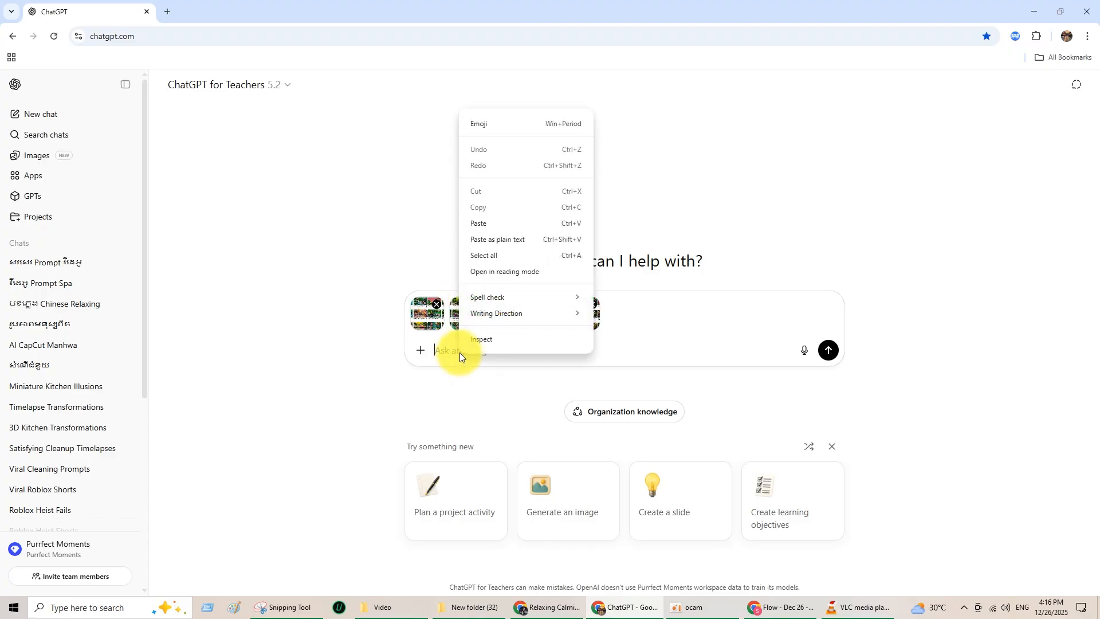
click(504, 239)
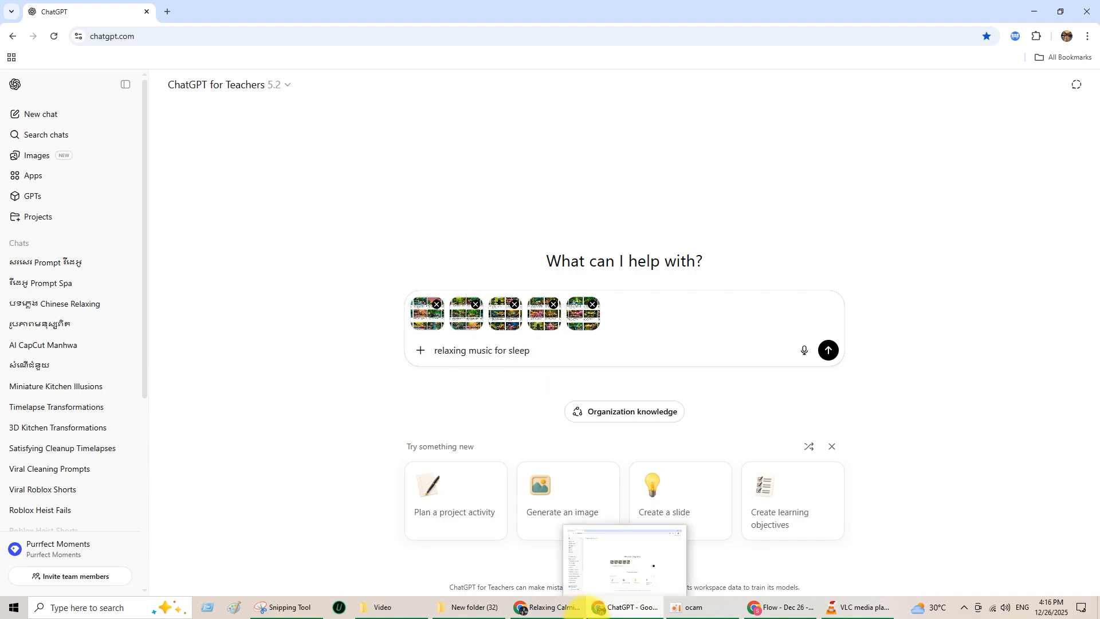
- Examine the Relaxing Calming Music channel's latest videos on YouTube, closing with that window minimized
click(549, 607)
click(551, 608)
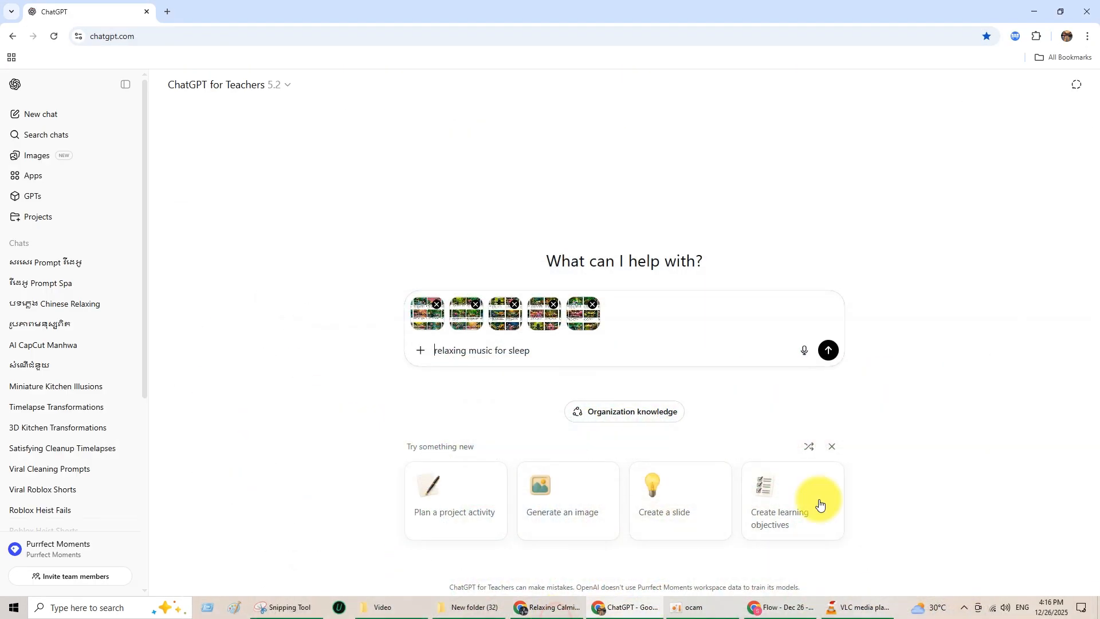
click(547, 608)
click(1005, 304)
scroll(1008, 304, up, 5)
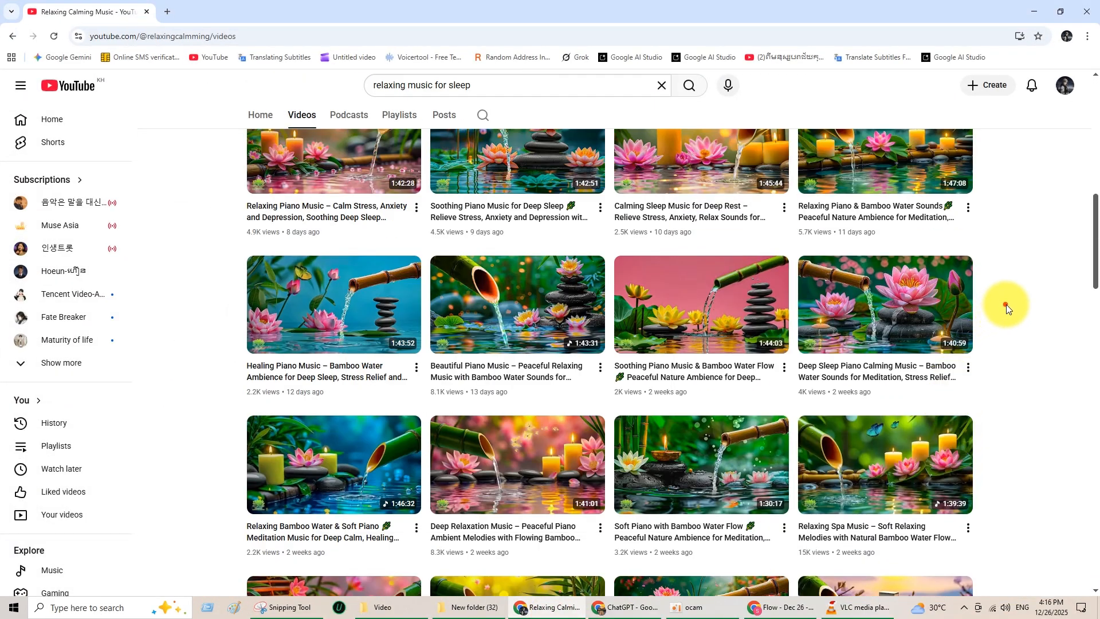
scroll(1016, 316, up, 3)
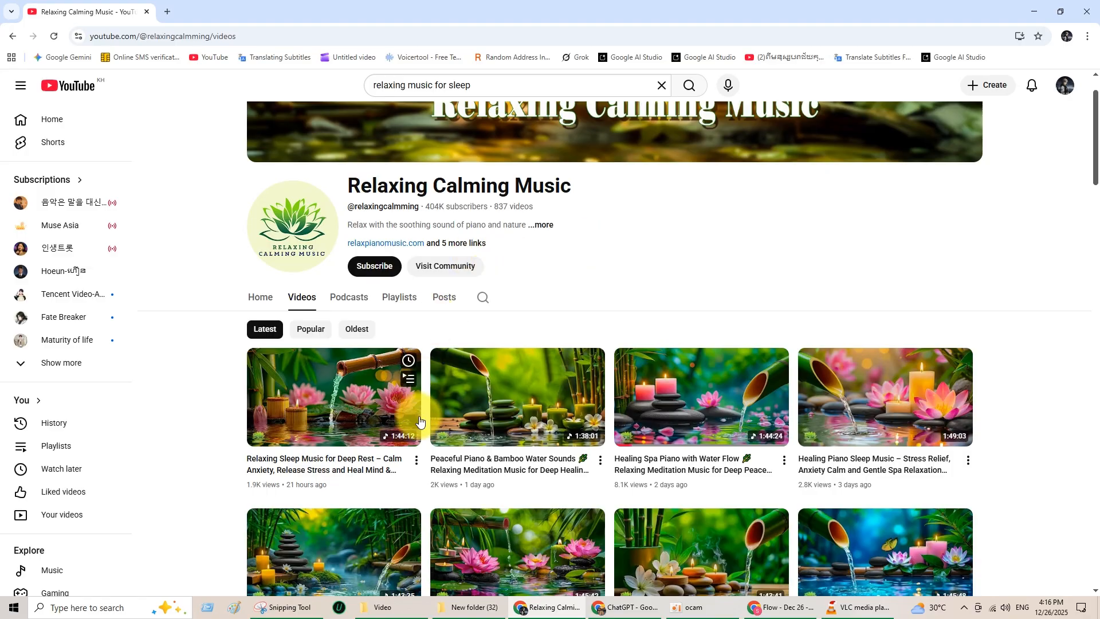
click(1044, 17)
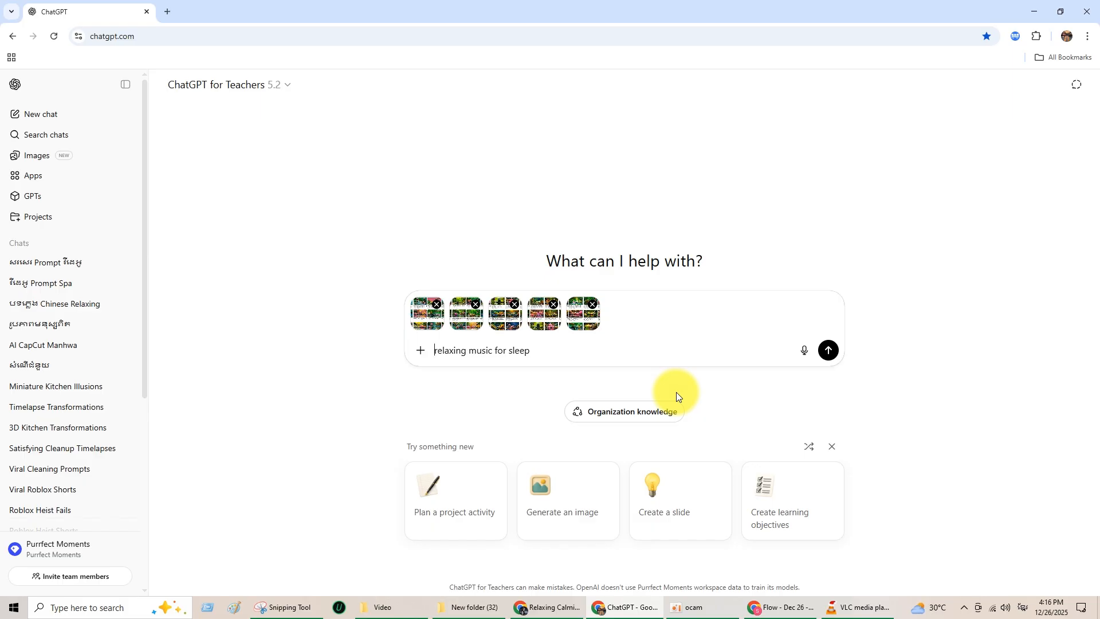
- Add the Khmer request "សូមជួយបង្កើតបទចំរៀង" in front of "relaxing music for sleep" in the message
text(សូមជ)
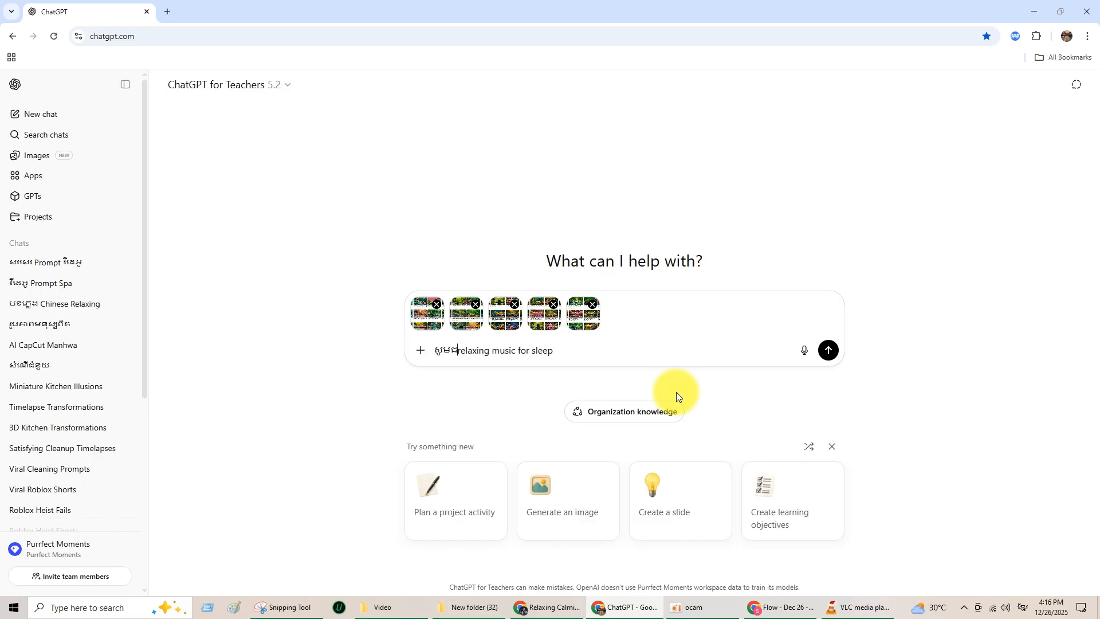
text(ួយបង)
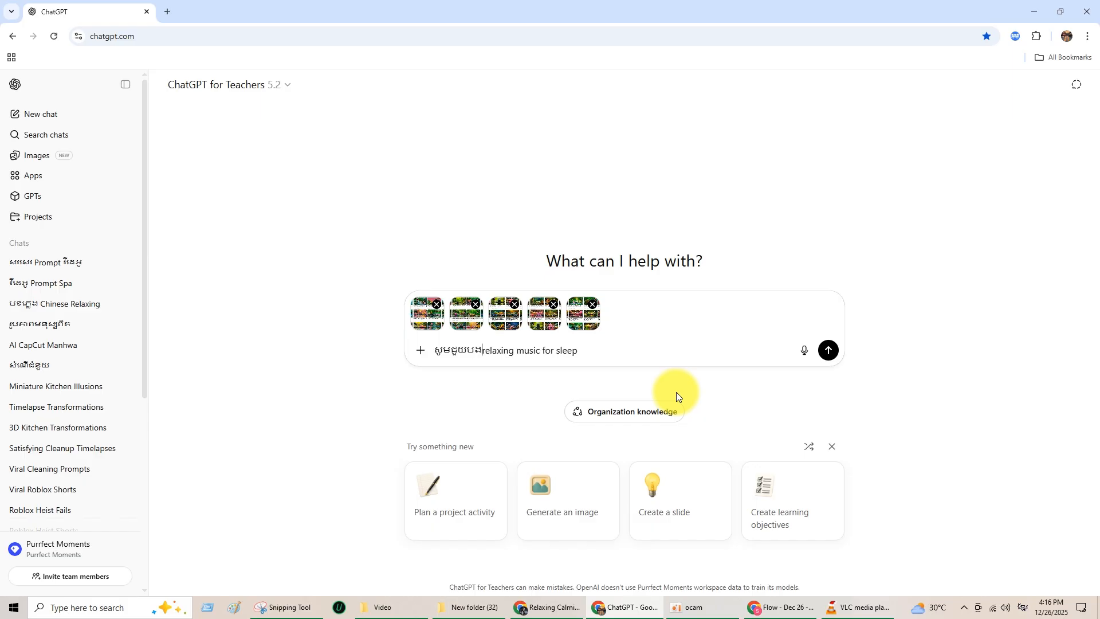
text(្កើត)
text(បទ)
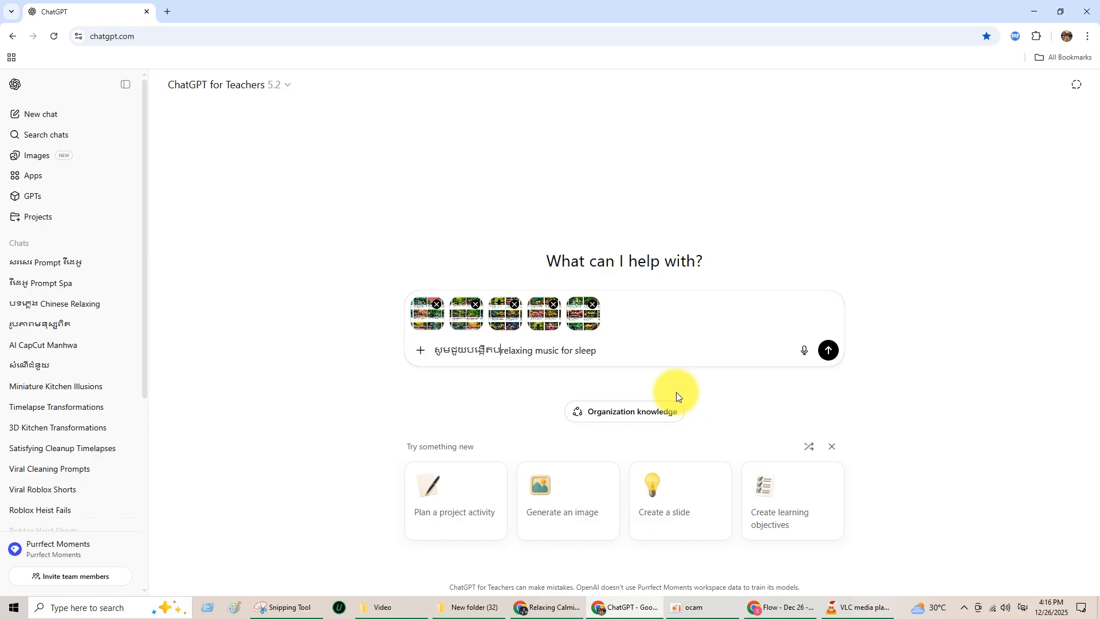
text(ចំរៀង)
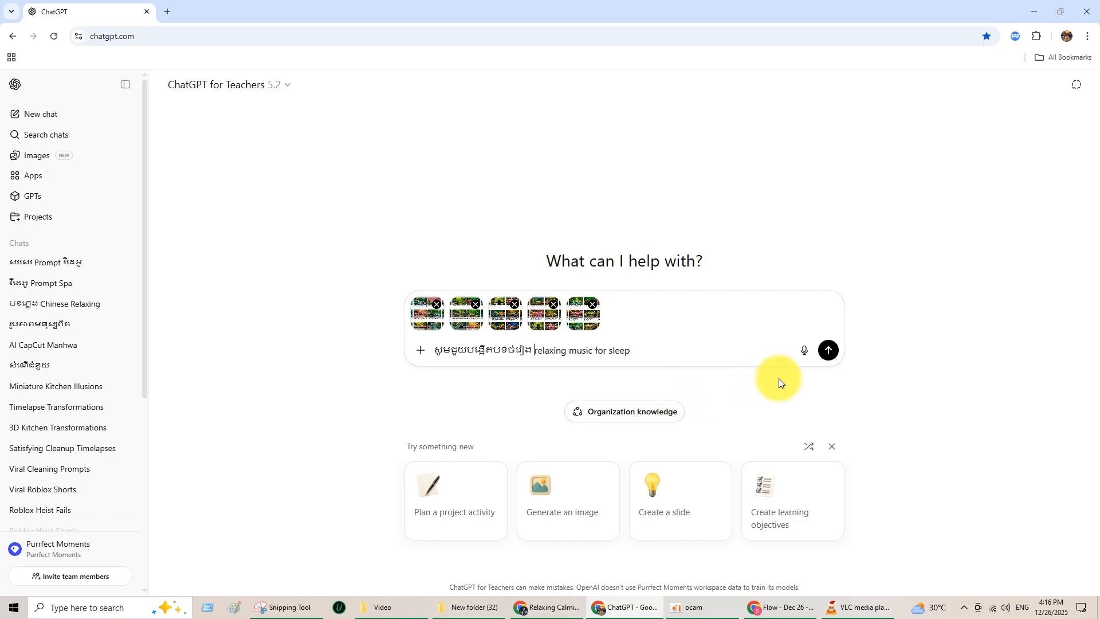
- Add "អោយត្រូវនឹងអត្ថន័យរូបភាពនេះ" after "relaxing music for sleep" and send the message with its attached images
click(667, 353)
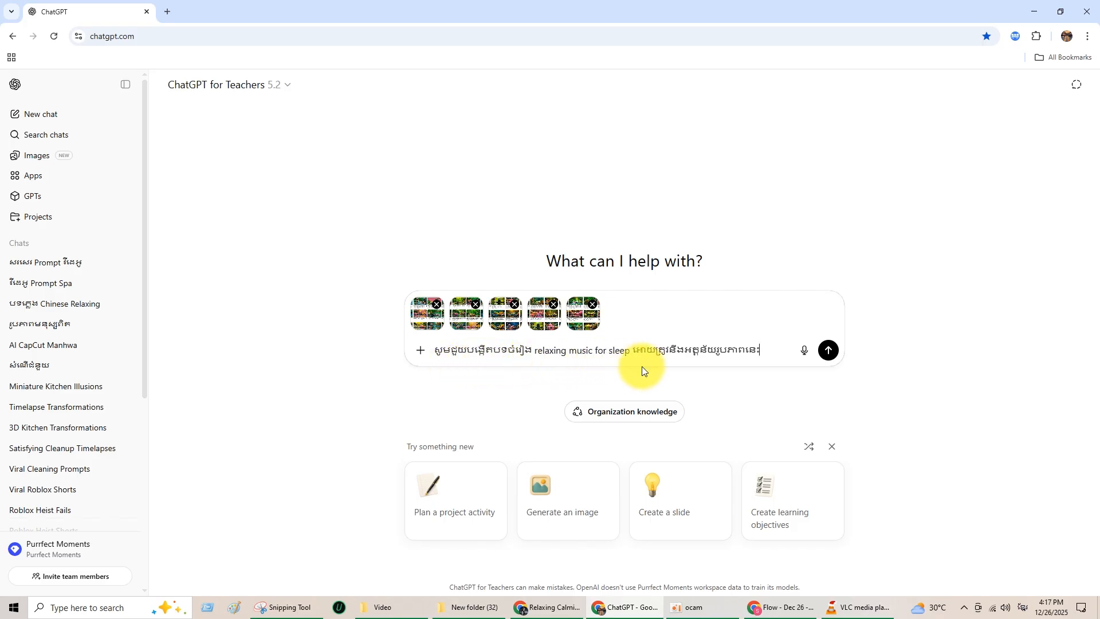
drag(633, 350, 755, 353)
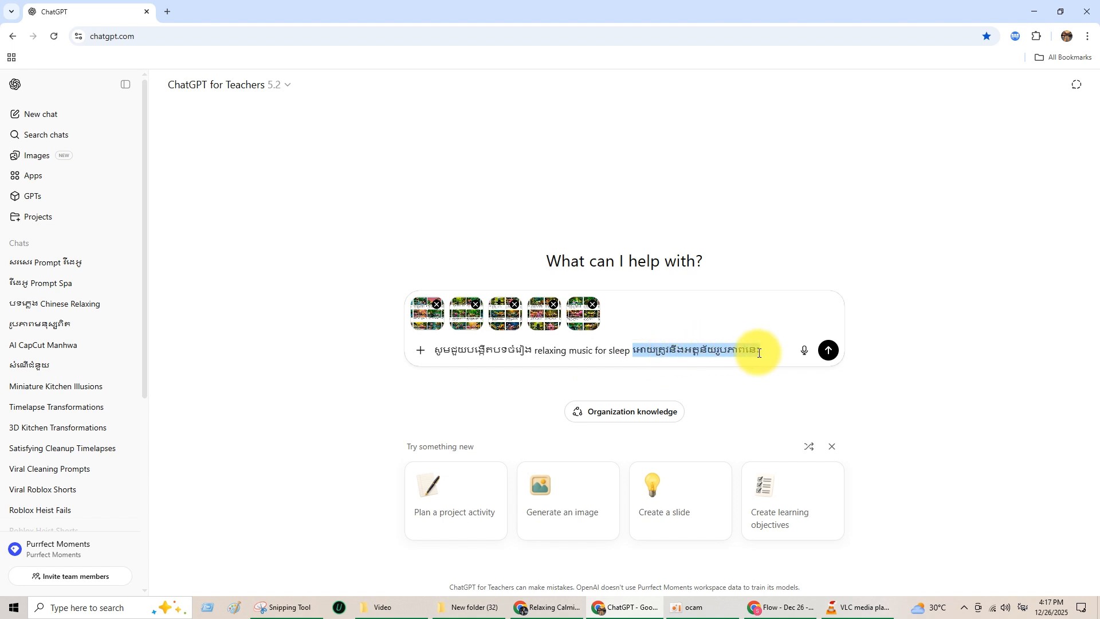
click(765, 354)
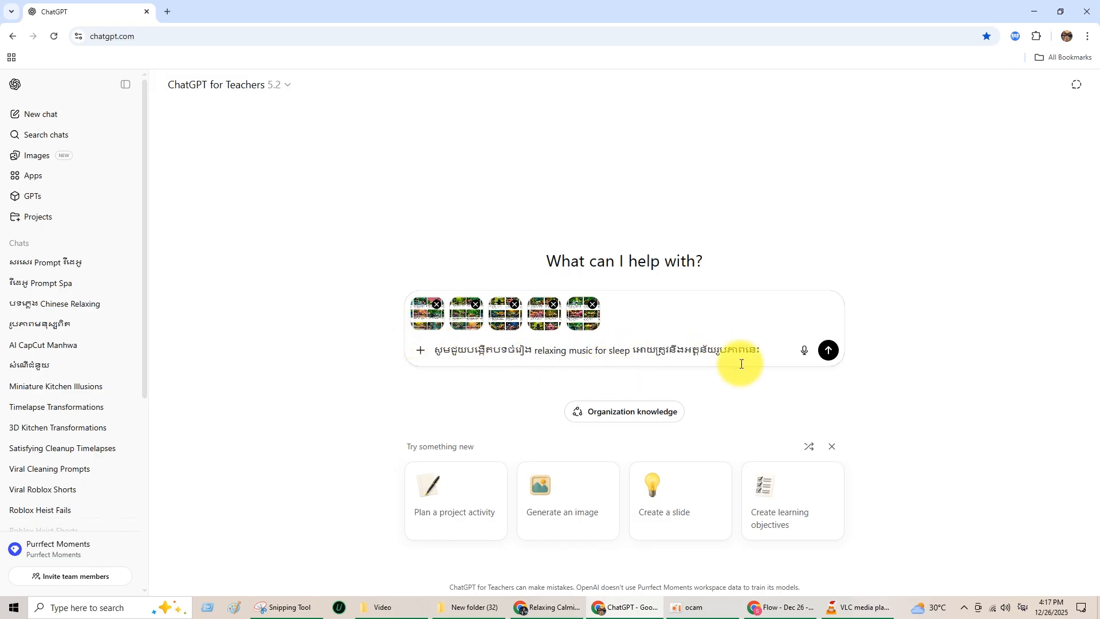
click(827, 350)
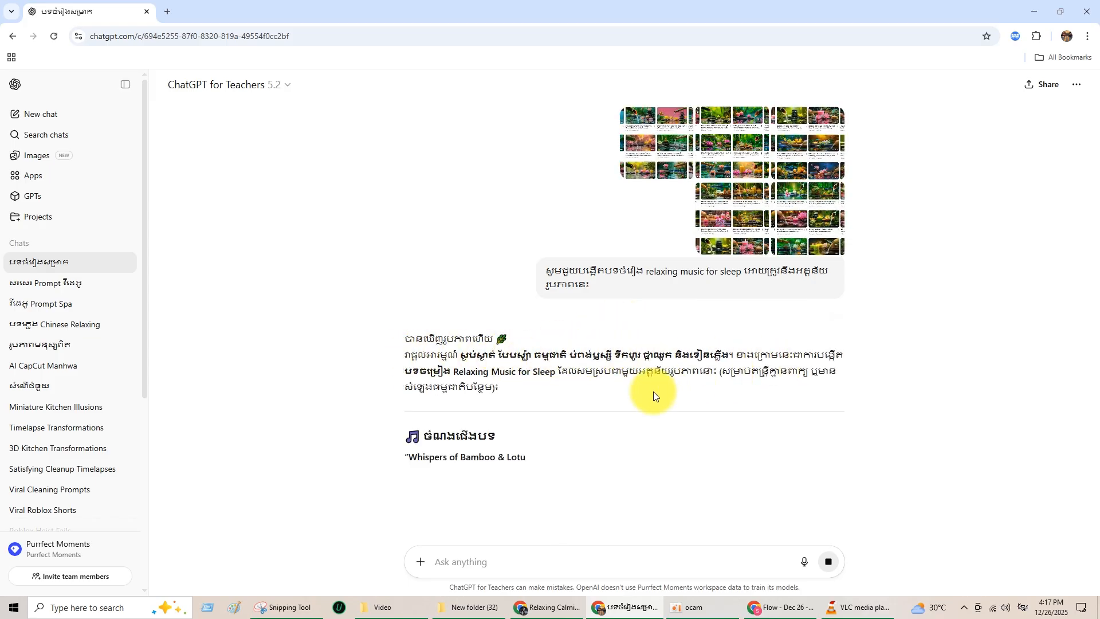
- Examine the Khmer song concept in the reply, from the title and mood to the structure and optional vocal section
scroll(514, 429, down, 3)
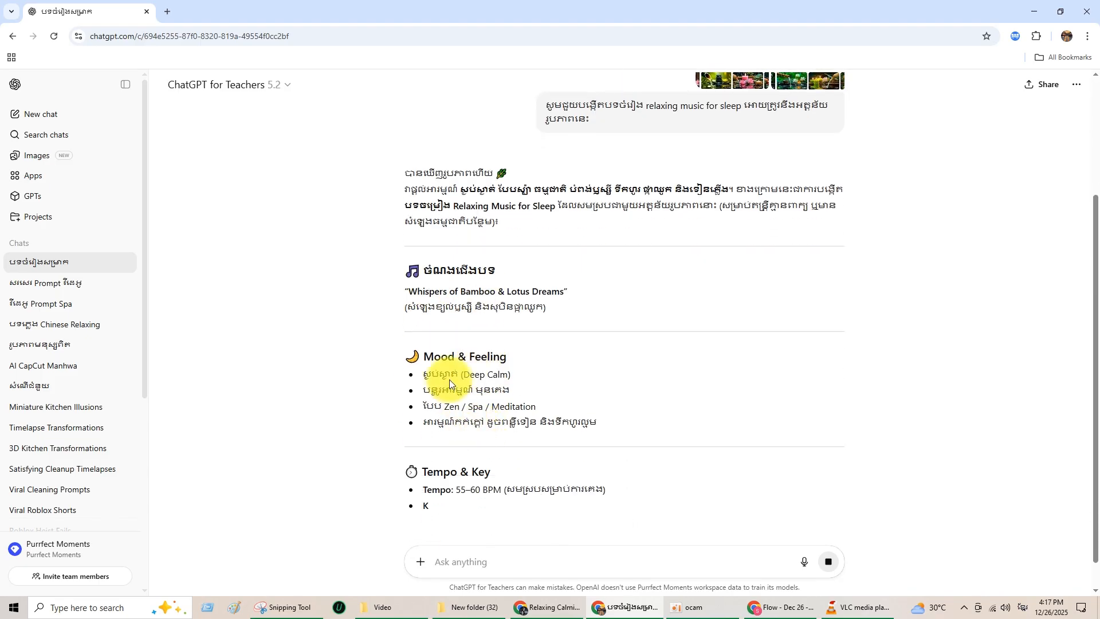
scroll(440, 355, down, 1)
scroll(442, 363, down, 2)
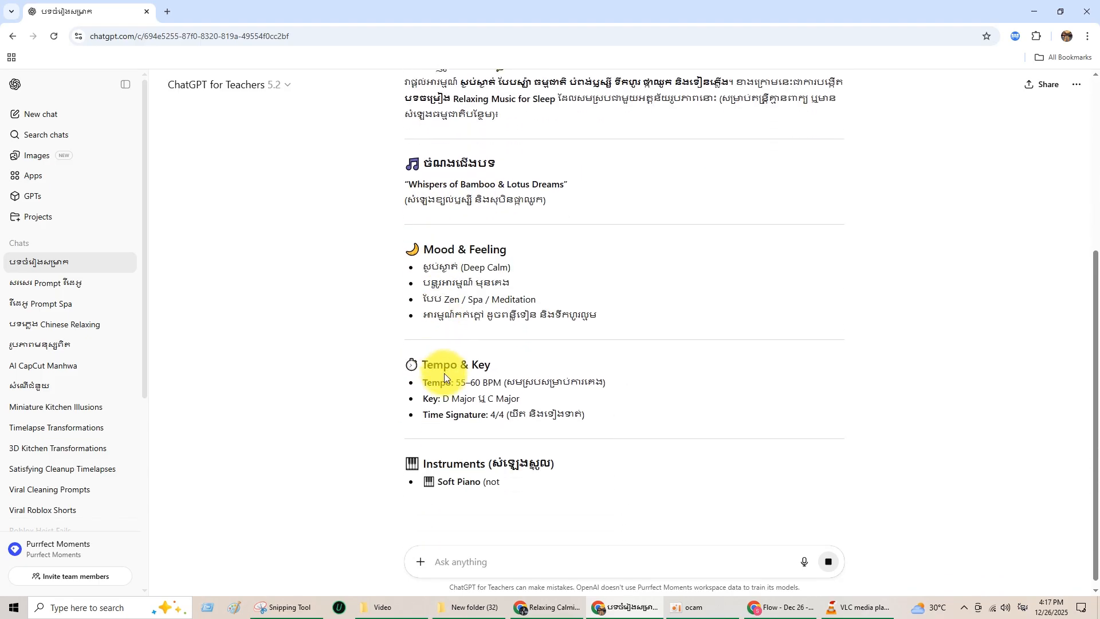
scroll(476, 298, down, 1)
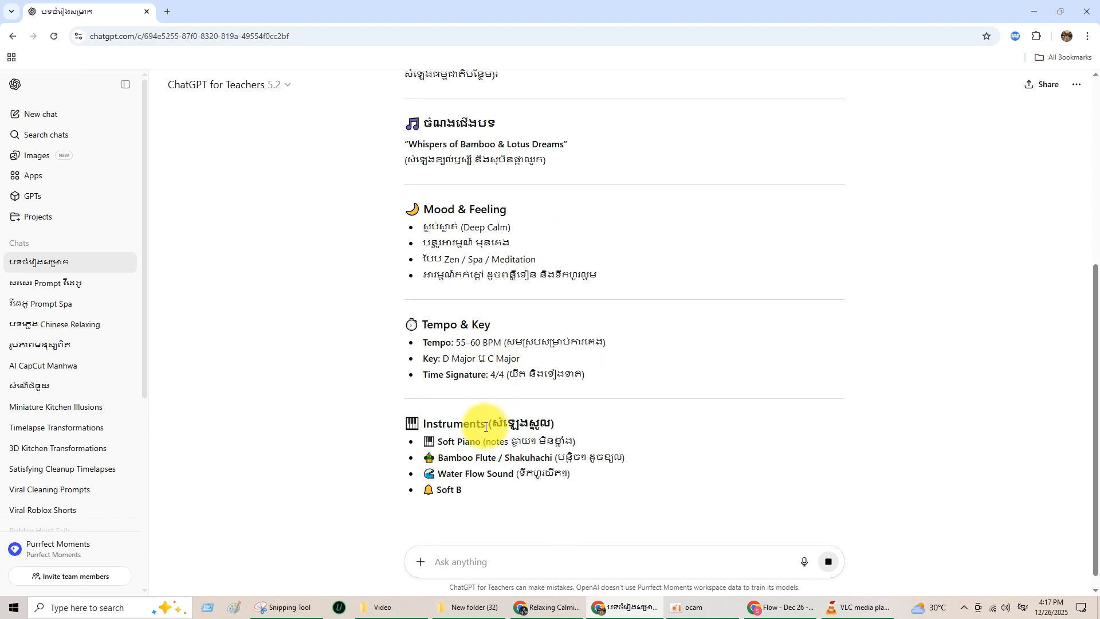
scroll(483, 424, up, 4)
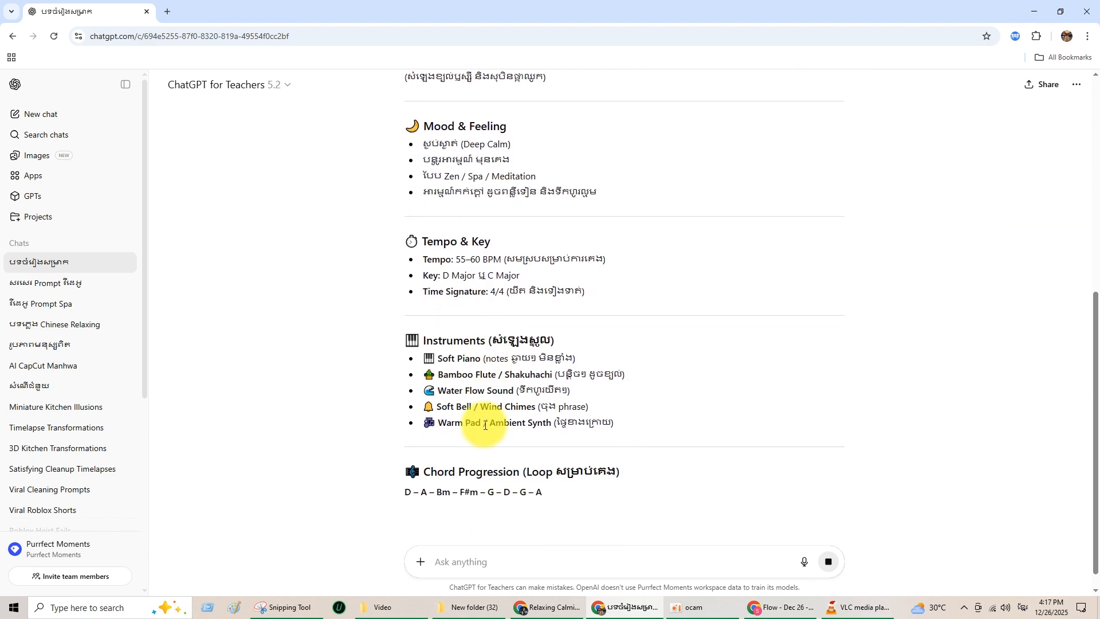
scroll(566, 420, down, 3)
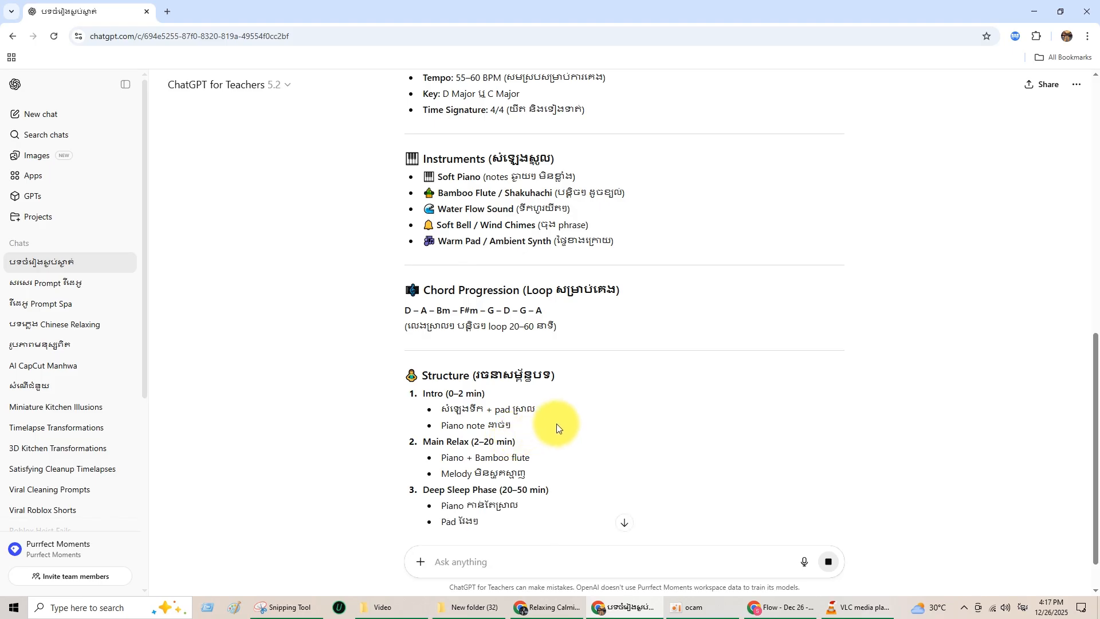
scroll(556, 423, down, 3)
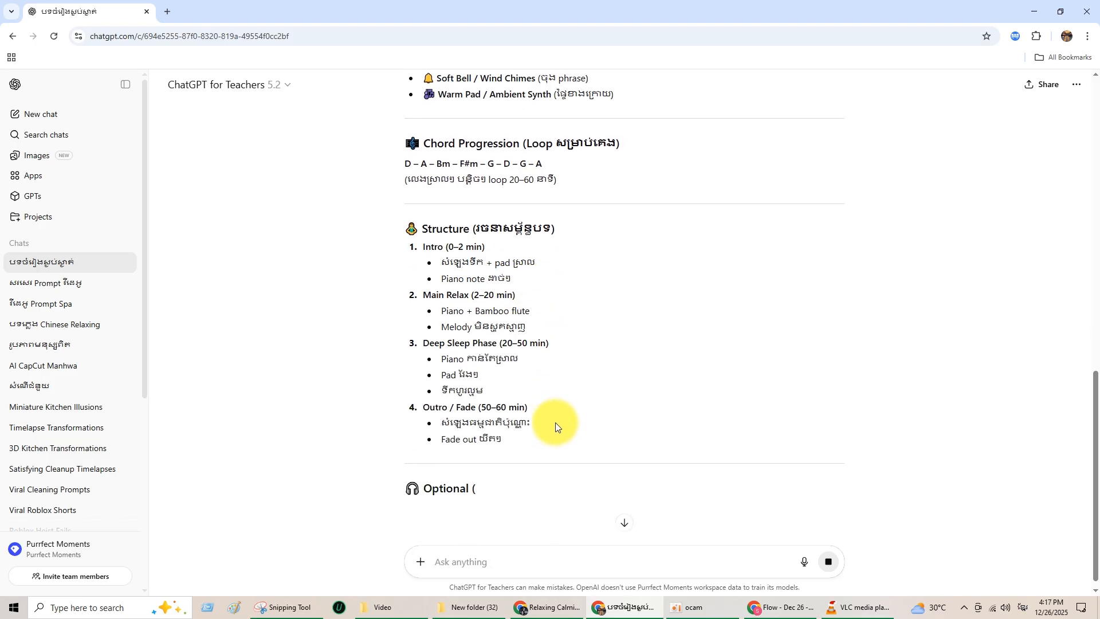
scroll(555, 422, down, 2)
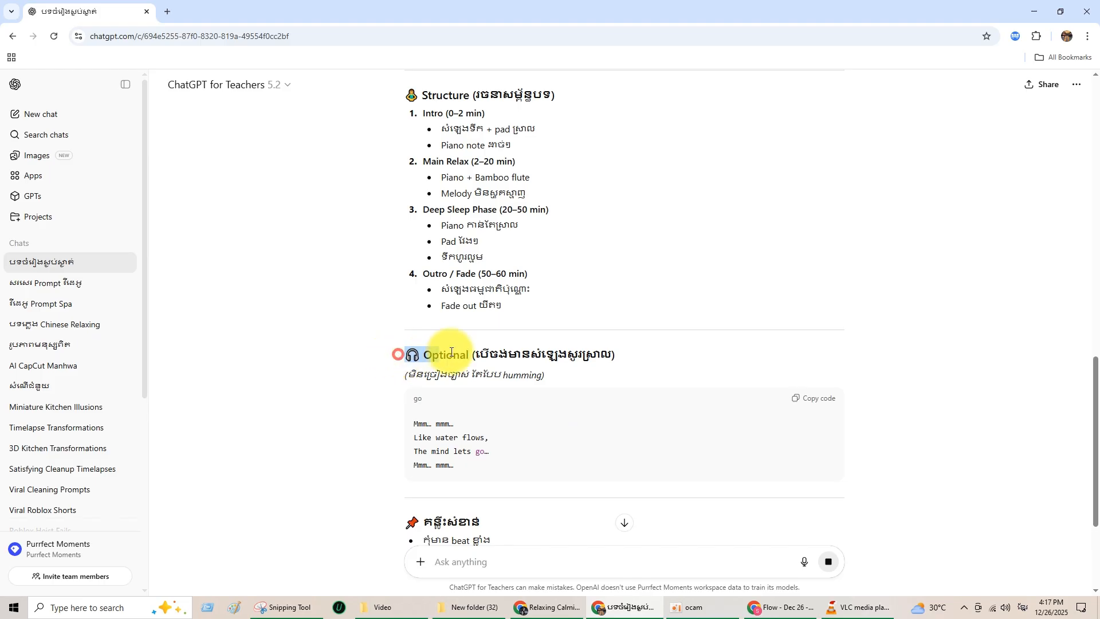
drag(451, 352, 634, 352)
click(635, 352)
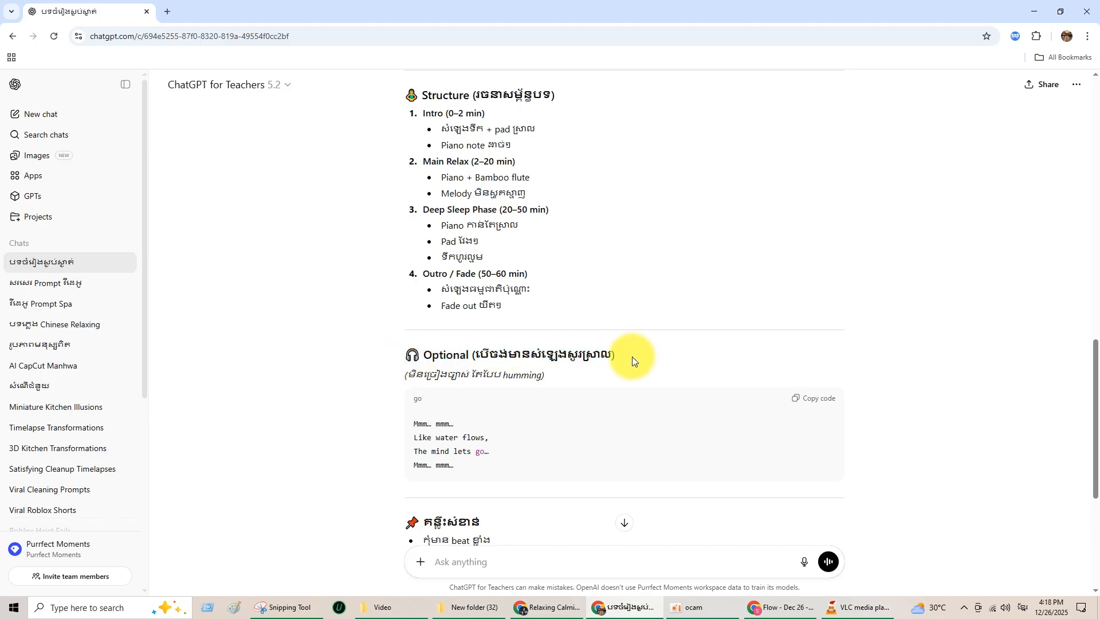
scroll(631, 357, up, 10)
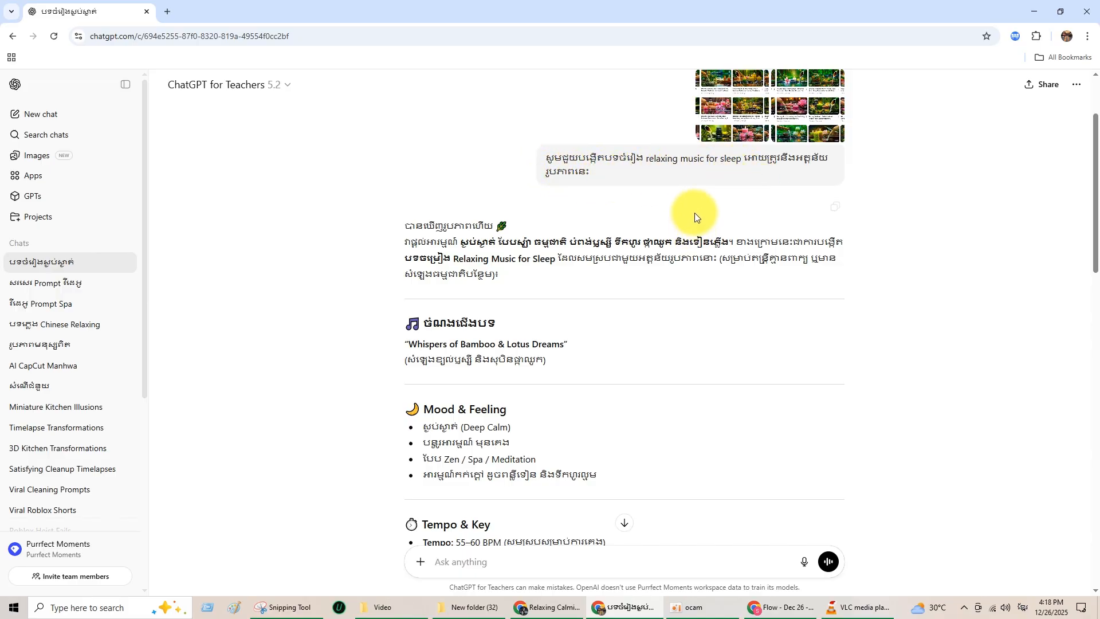
scroll(772, 221, down, 11)
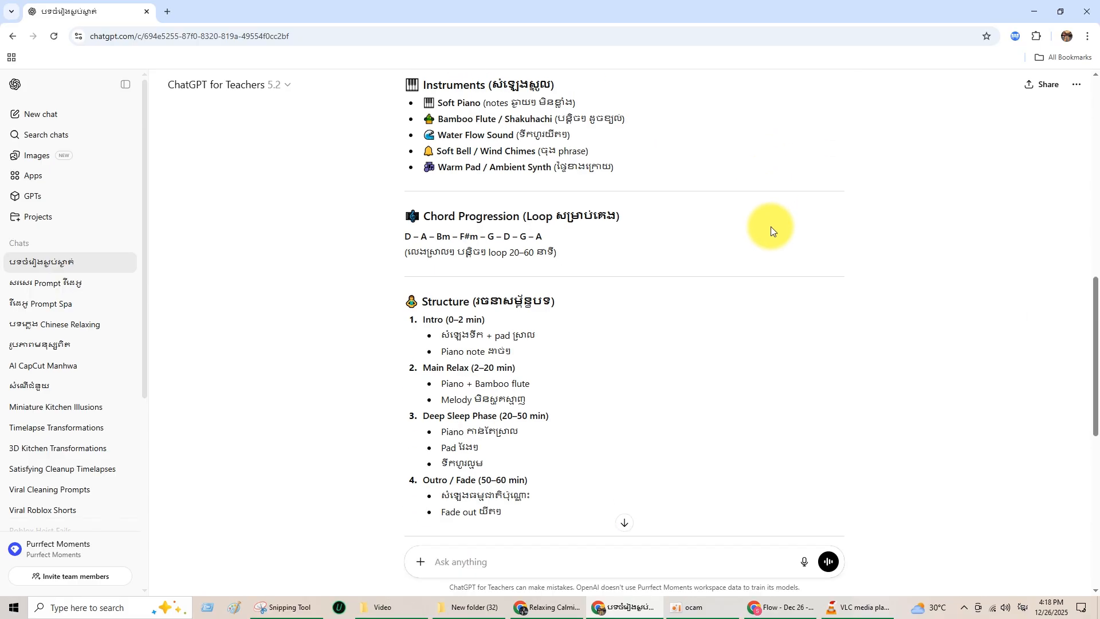
- Copy the previously sent Khmer song request and paste it into the new message
scroll(768, 228, up, 11)
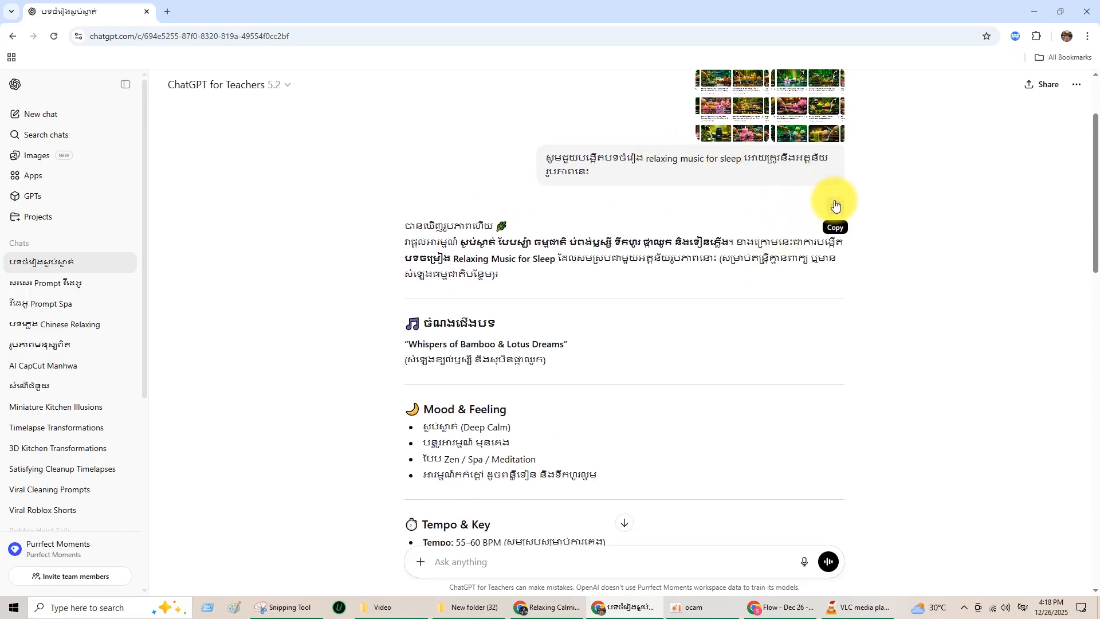
scroll(641, 452, down, 3)
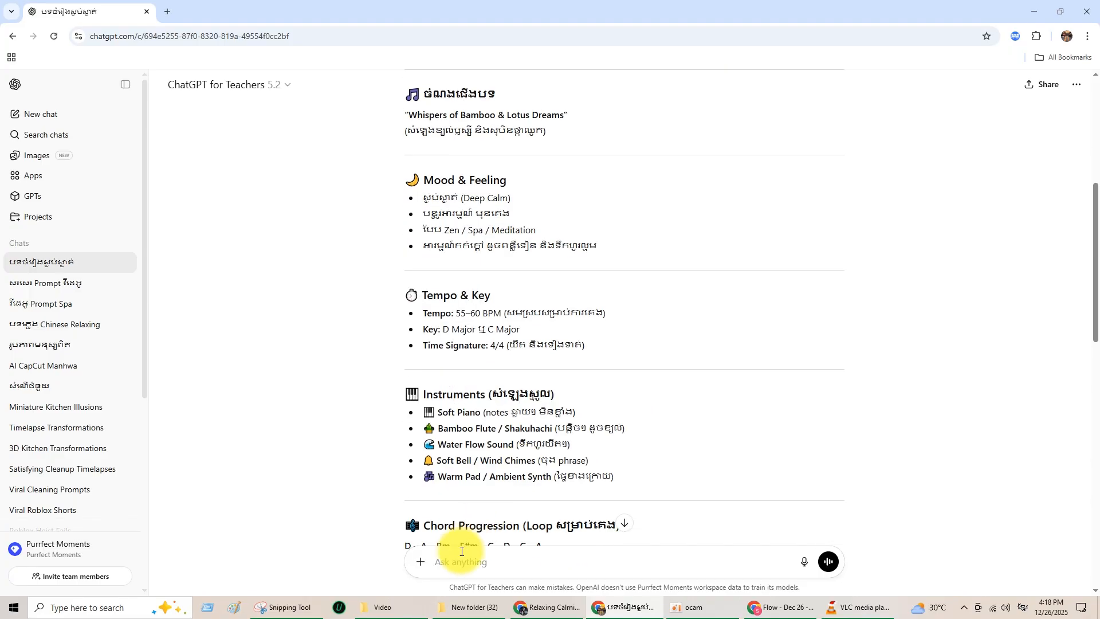
right_click(452, 563)
click(494, 442)
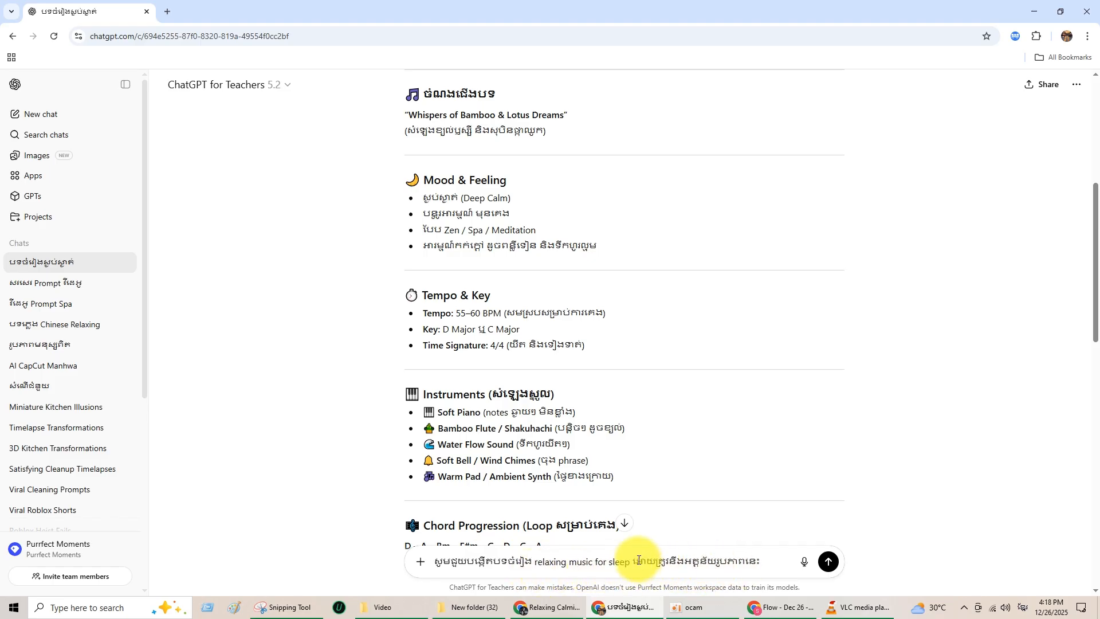
- Append "បកប្រែជាភាសាអង់គ្លេស" to the pasted request to ask for English, and send it
drag(639, 560, 728, 557)
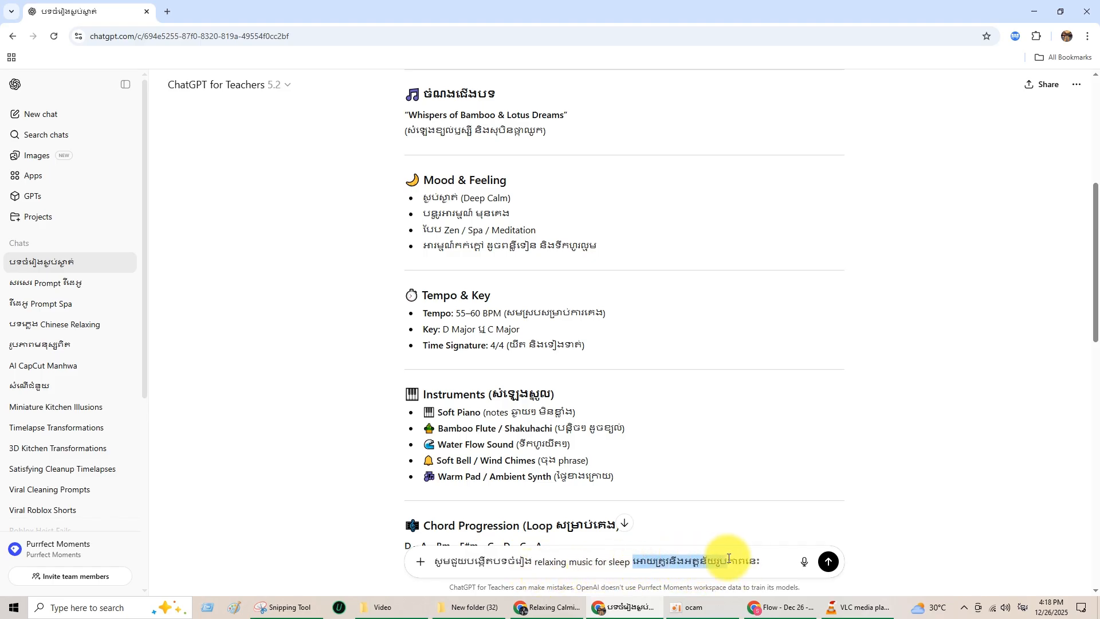
click(762, 564)
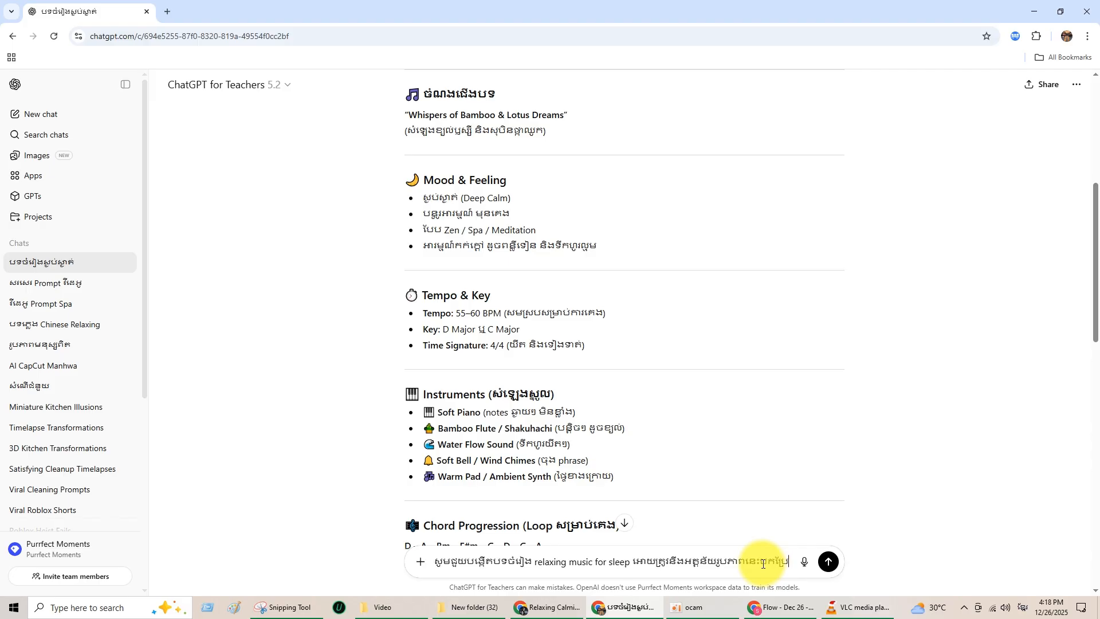
text(ជាភាសាអង់គ្)
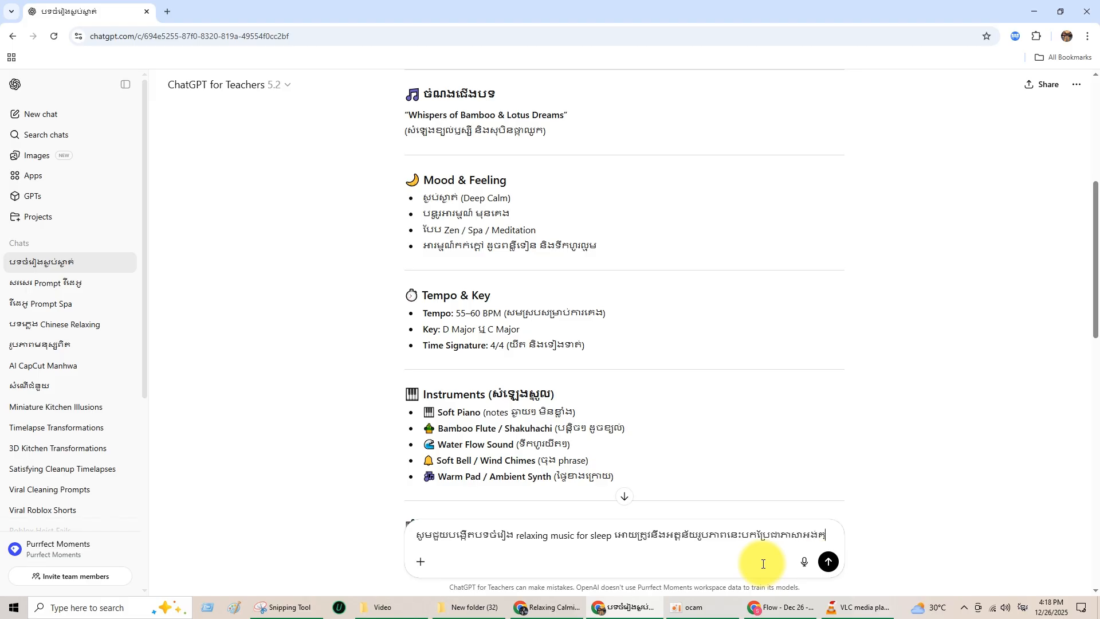
text(ស)
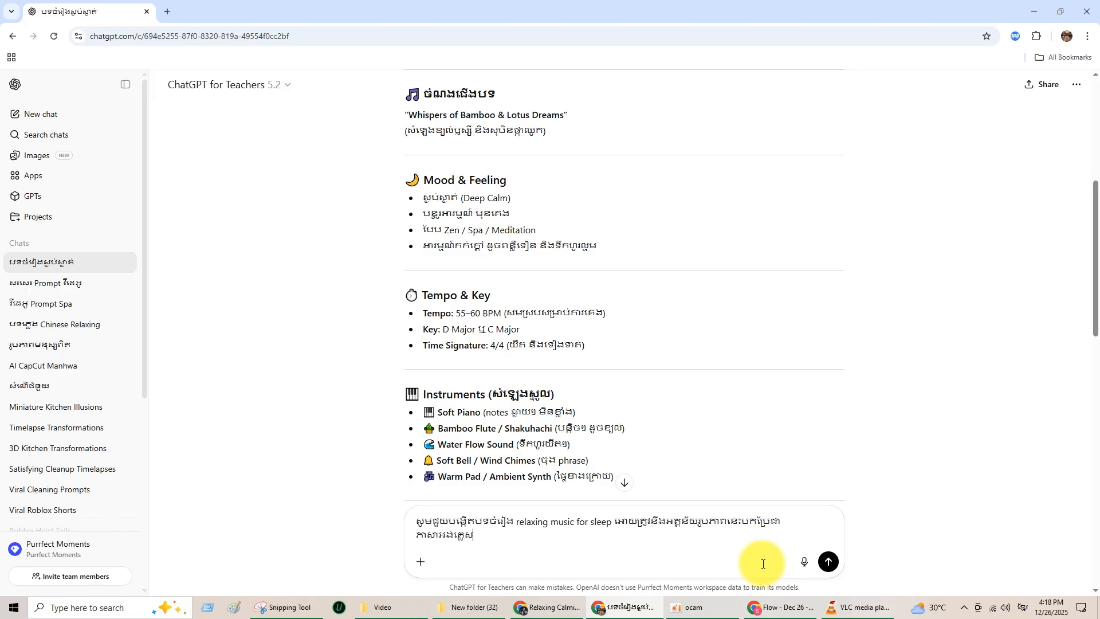
key(Return)
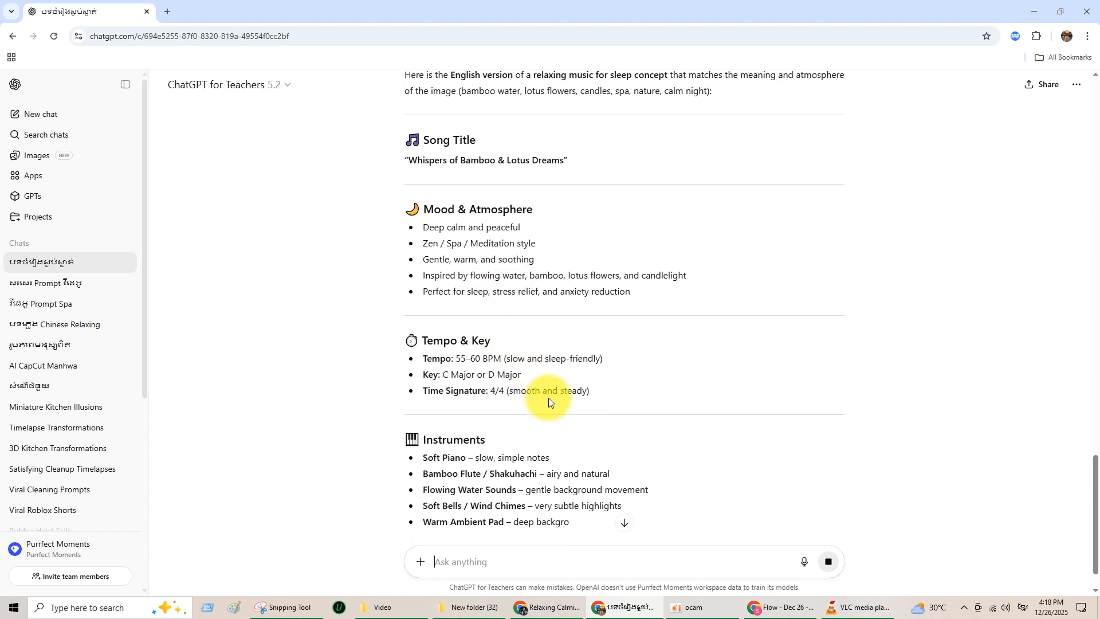
- Select the English song description from the Mood & Atmosphere heading through the end of Song Structure
scroll(549, 401, down, 2)
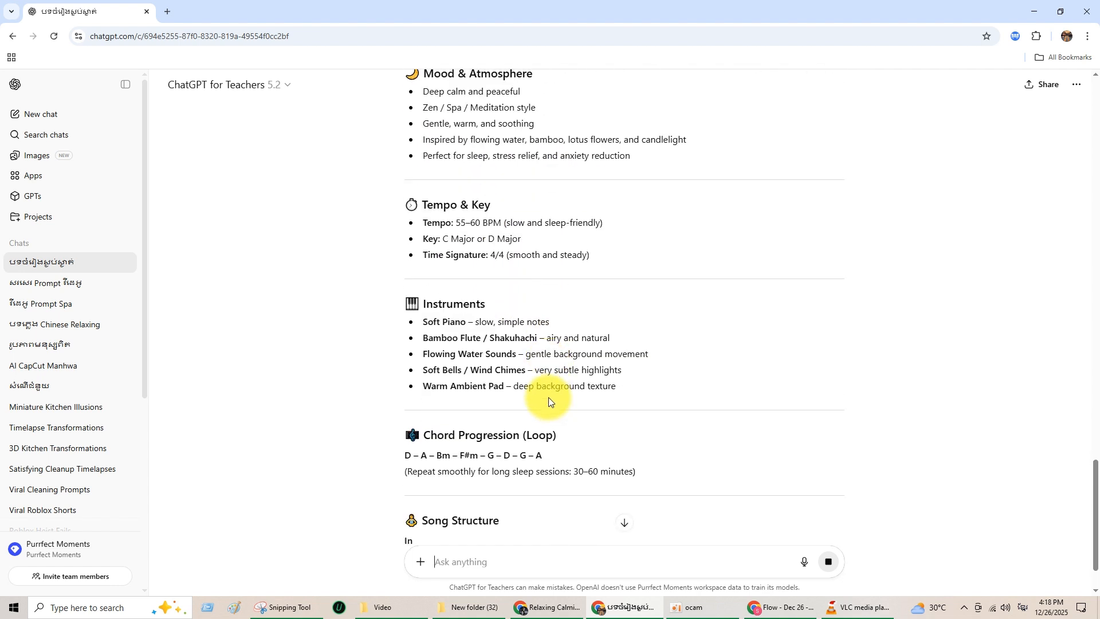
scroll(548, 401, down, 2)
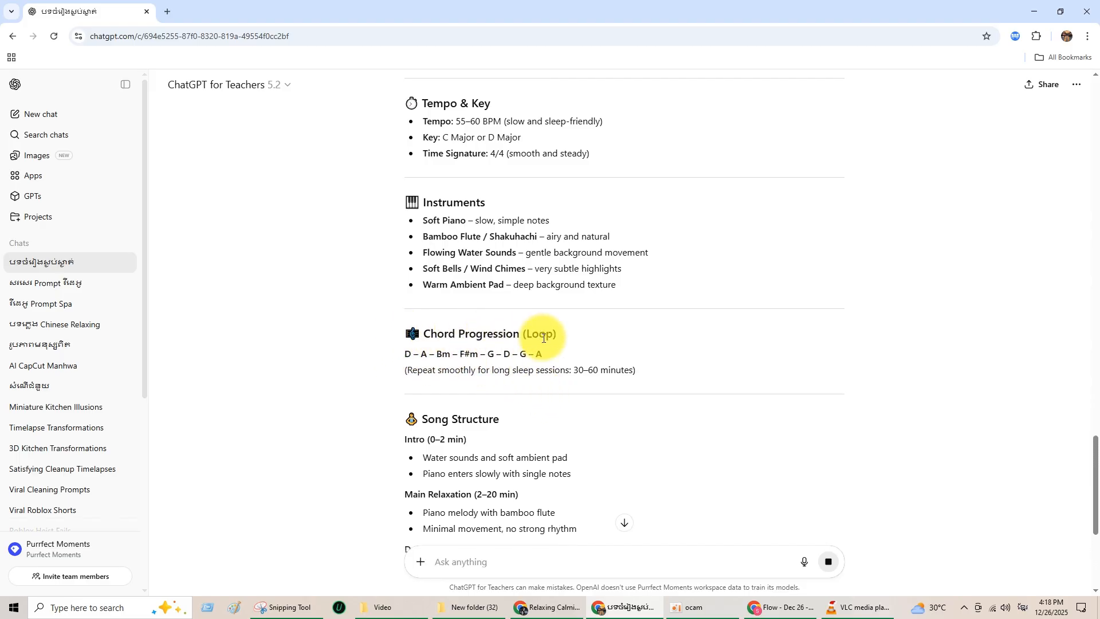
scroll(583, 407, down, 7)
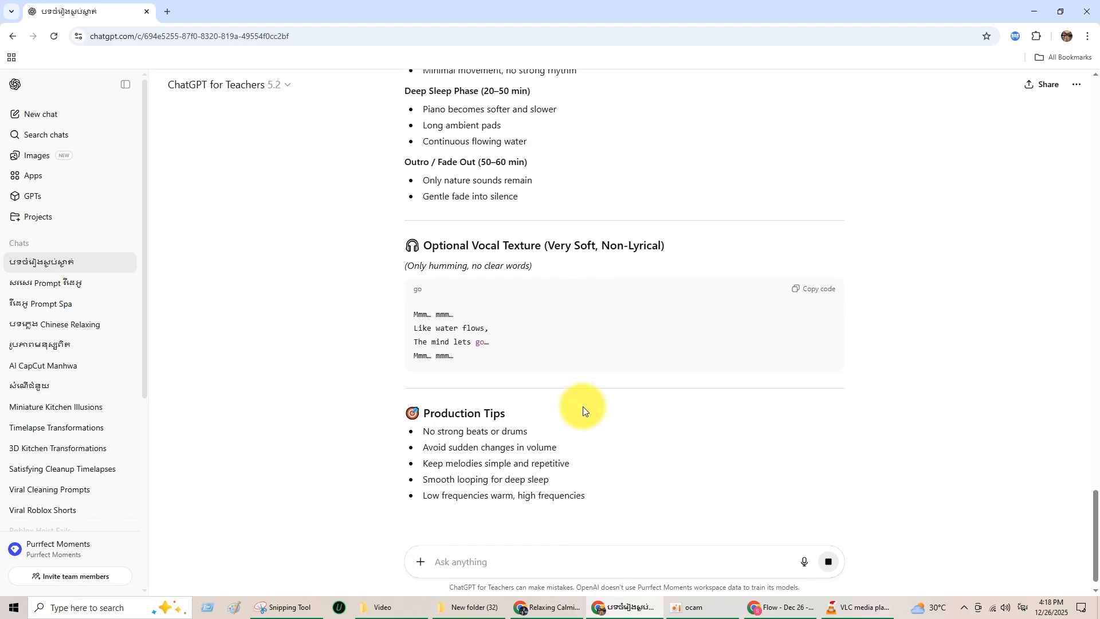
scroll(583, 383, up, 11)
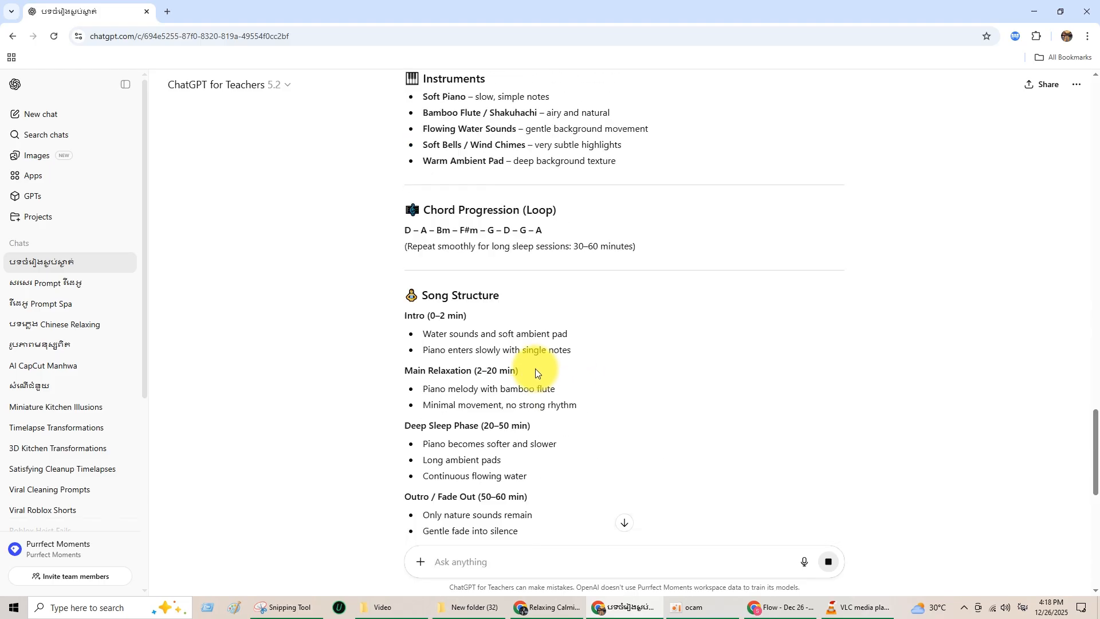
scroll(535, 372, up, 6)
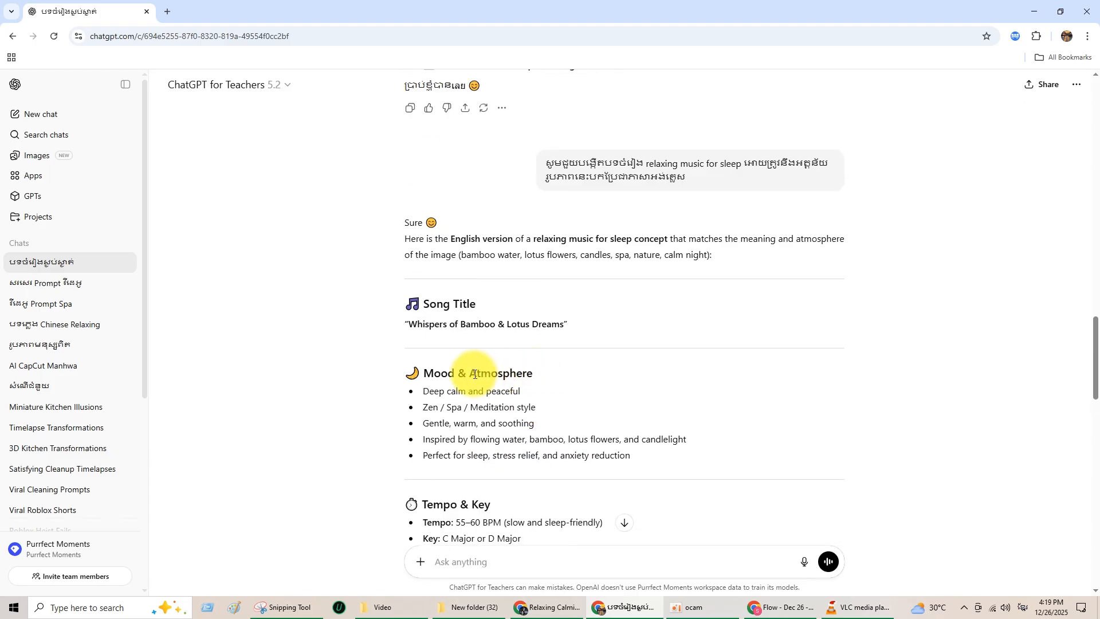
scroll(442, 373, down, 1)
mouse_move(408, 315)
mouse_down()
mouse_move(457, 316)
mouse_move(545, 499)
mouse_up()
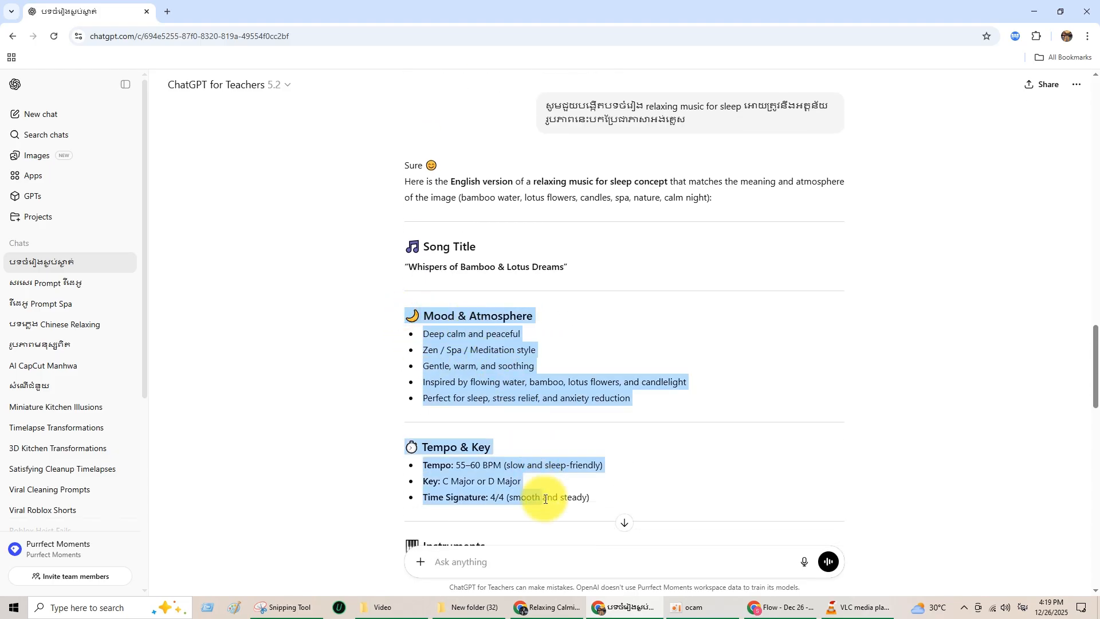
drag(553, 557, 562, 471)
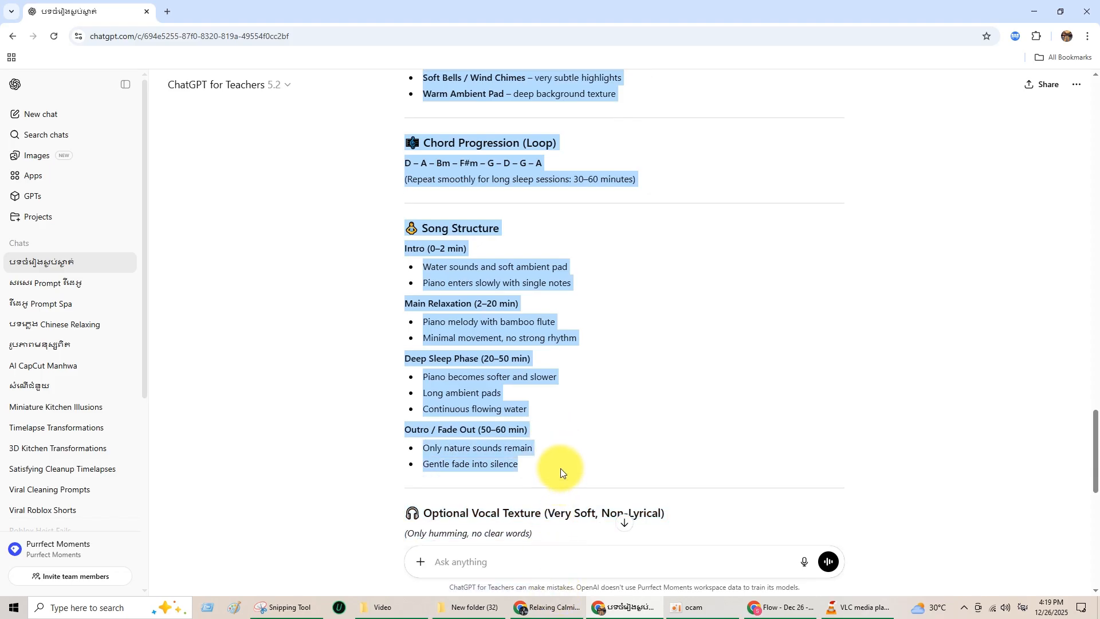
- Copy the highlighted song concept in the ChatGPT reply, from Mood & Atmosphere through Song Structure
right_click(499, 287)
click(503, 291)
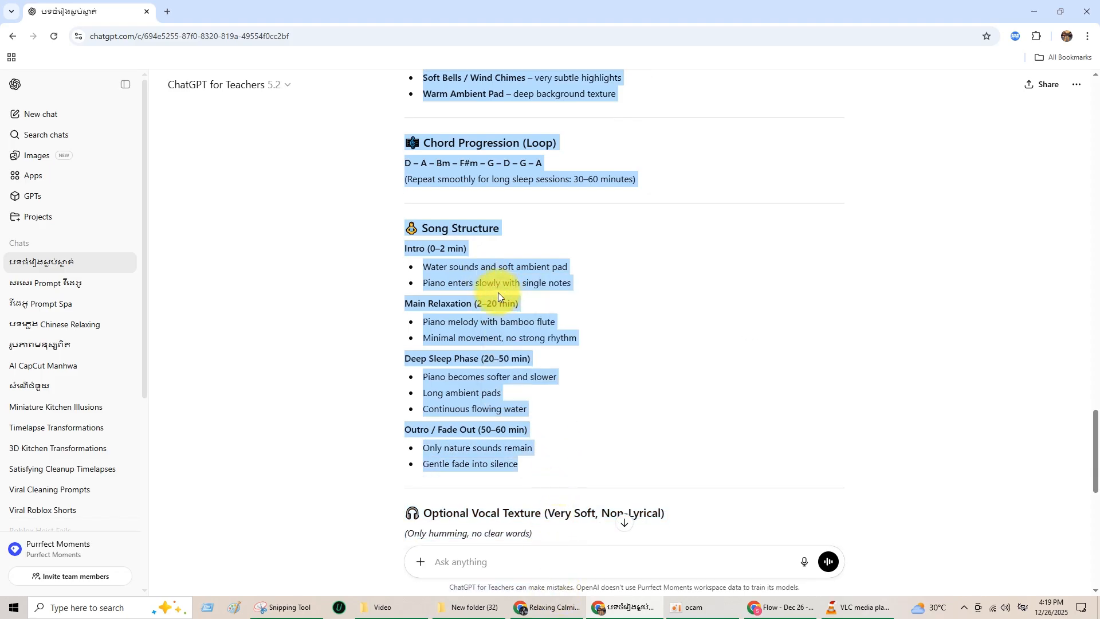
scroll(497, 292, up, 6)
right_click(488, 211)
click(490, 212)
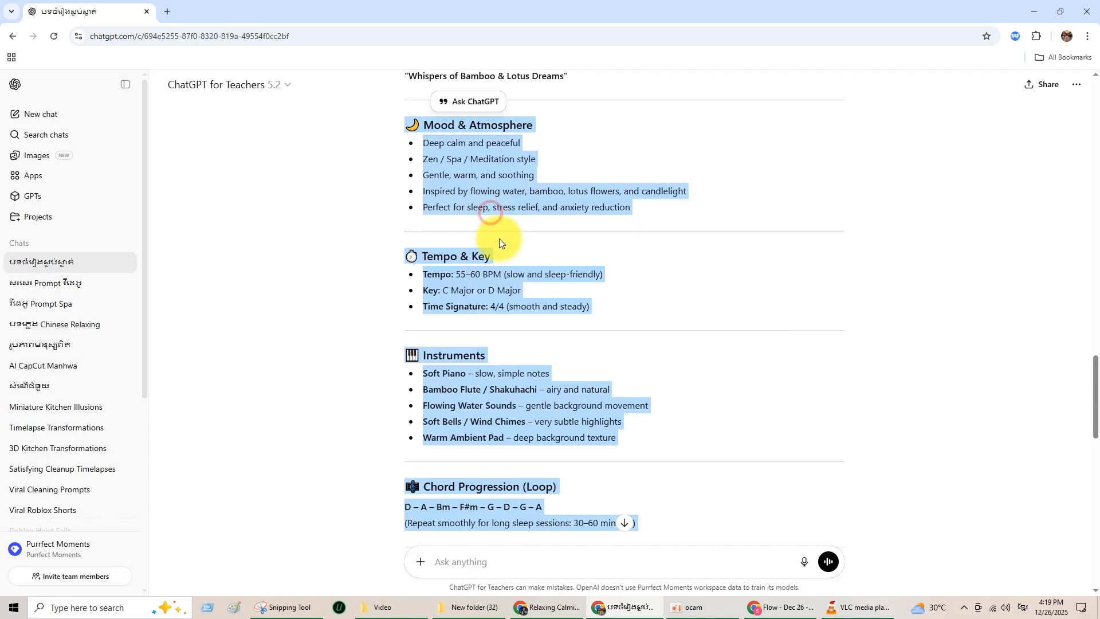
scroll(500, 242, up, 3)
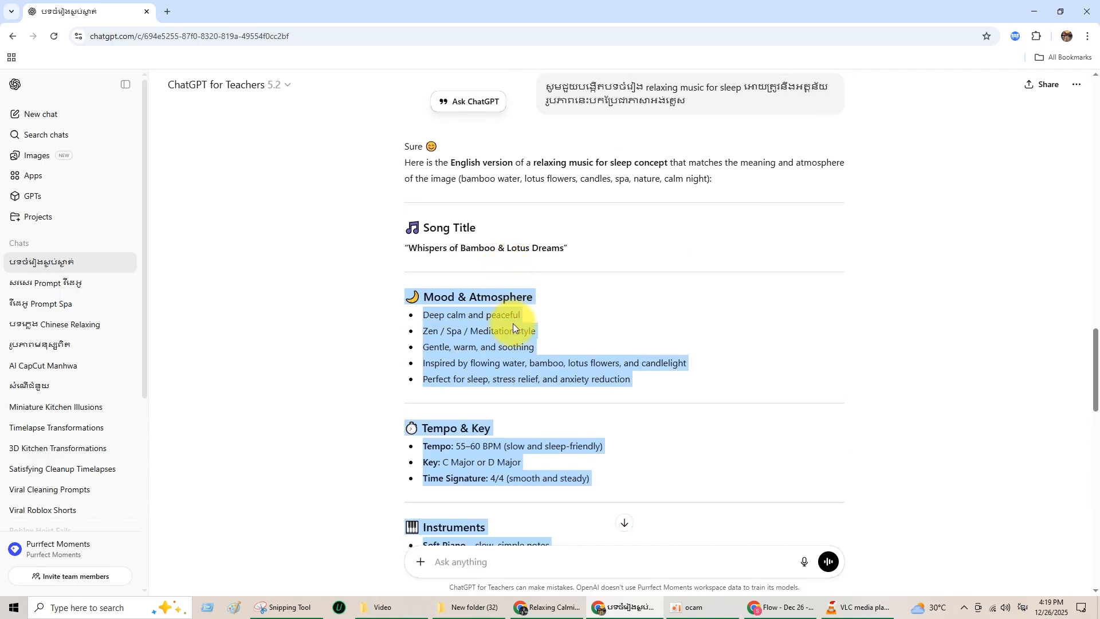
- Open a new browser tab and read through the full relaxing sleep music concept in the ChatGPT conversation
click(173, 11)
click(435, 233)
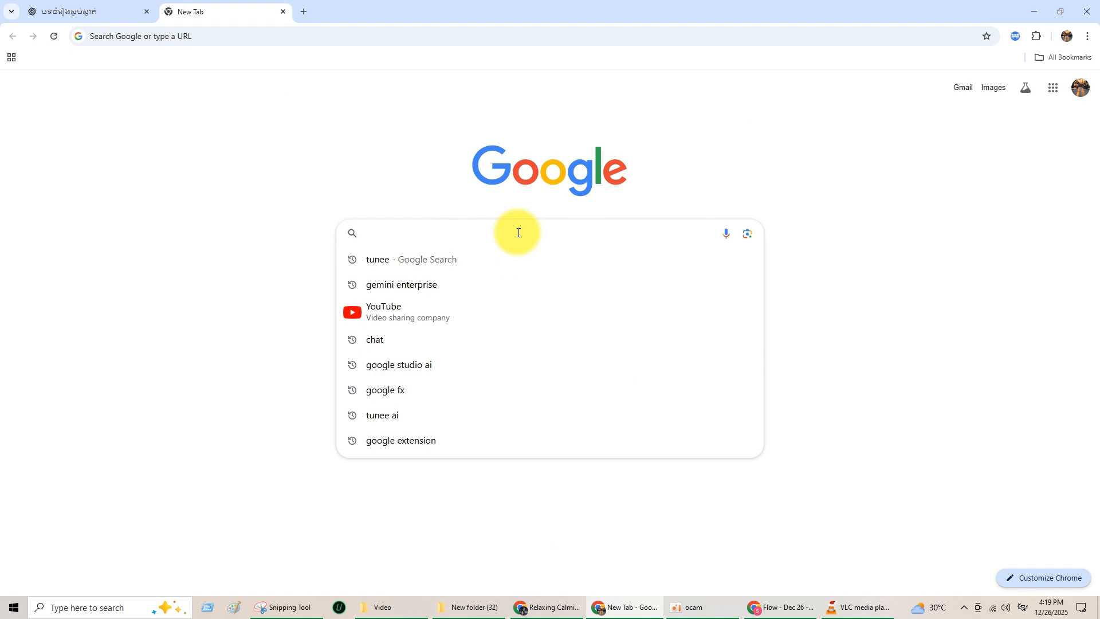
click(40, 10)
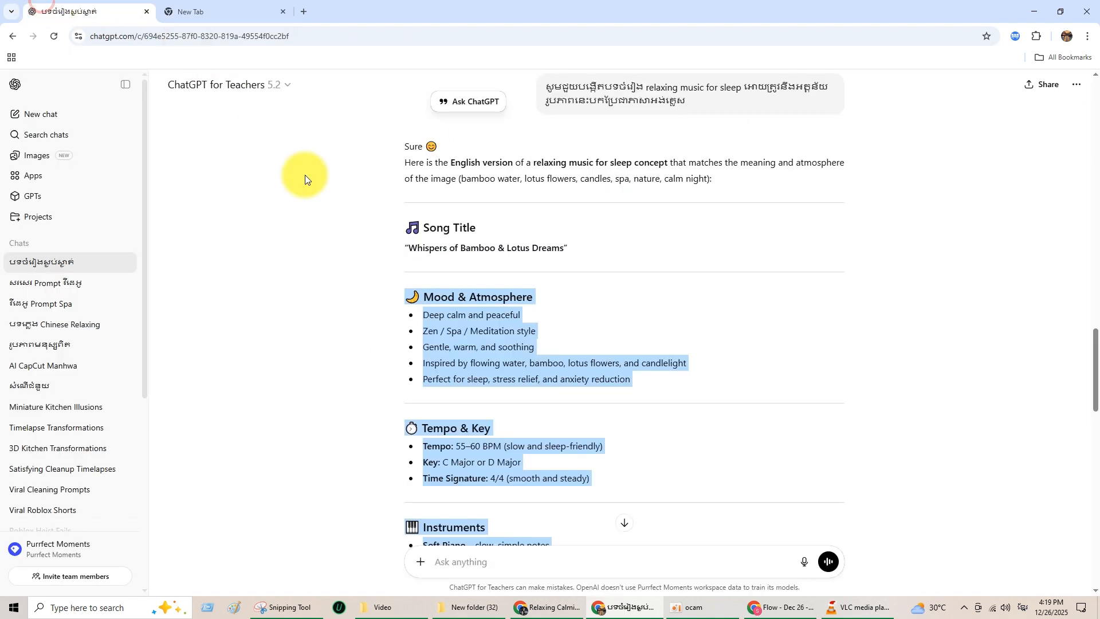
scroll(515, 337, down, 12)
scroll(516, 366, down, 4)
scroll(492, 315, up, 2)
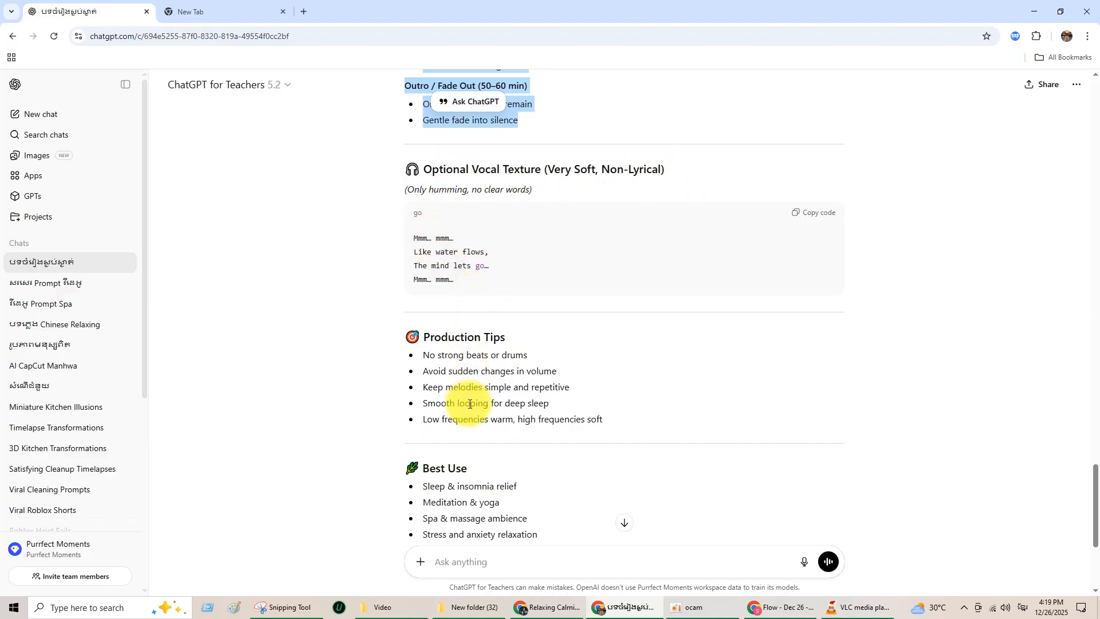
scroll(481, 413, down, 4)
scroll(484, 418, up, 15)
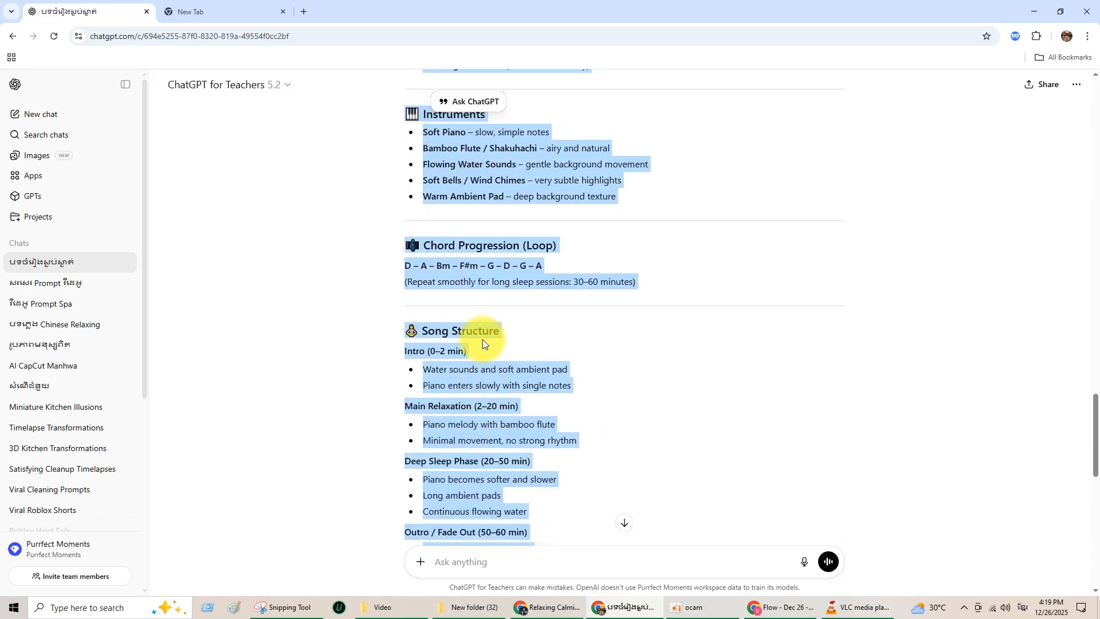
- Search Google for tunee in the empty tab and open the Tunee AI music site's home page
click(215, 5)
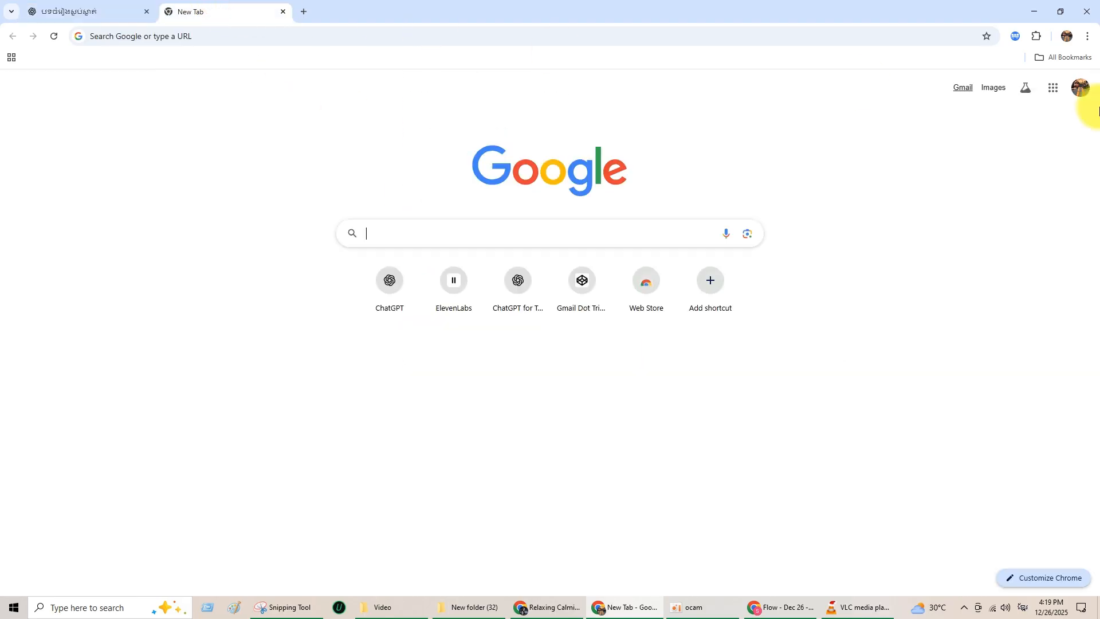
click(1064, 57)
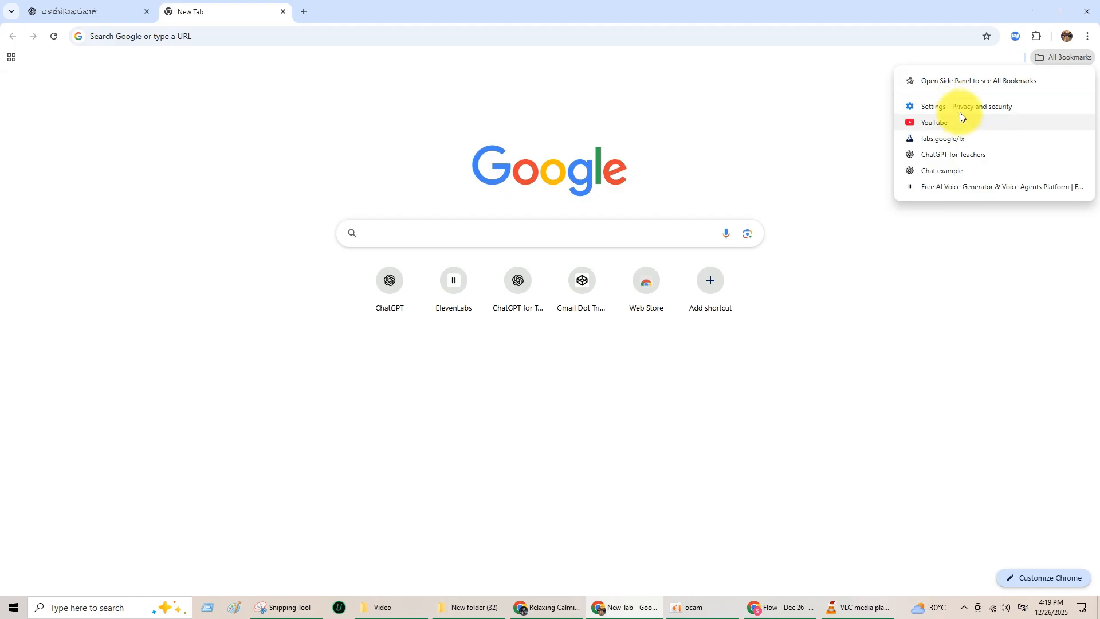
click(523, 244)
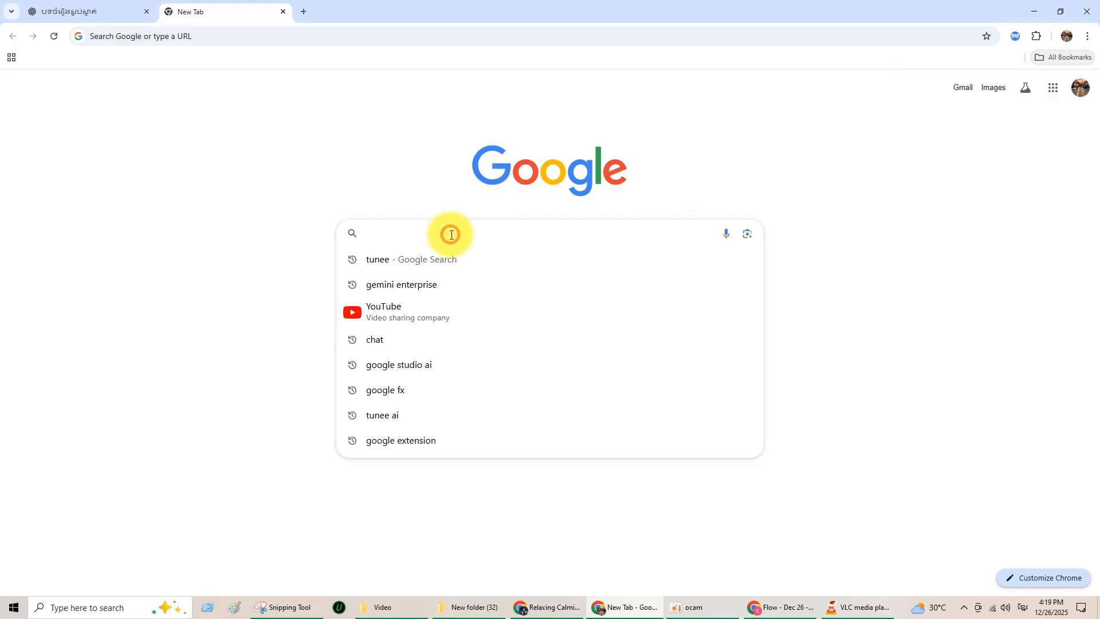
click(431, 256)
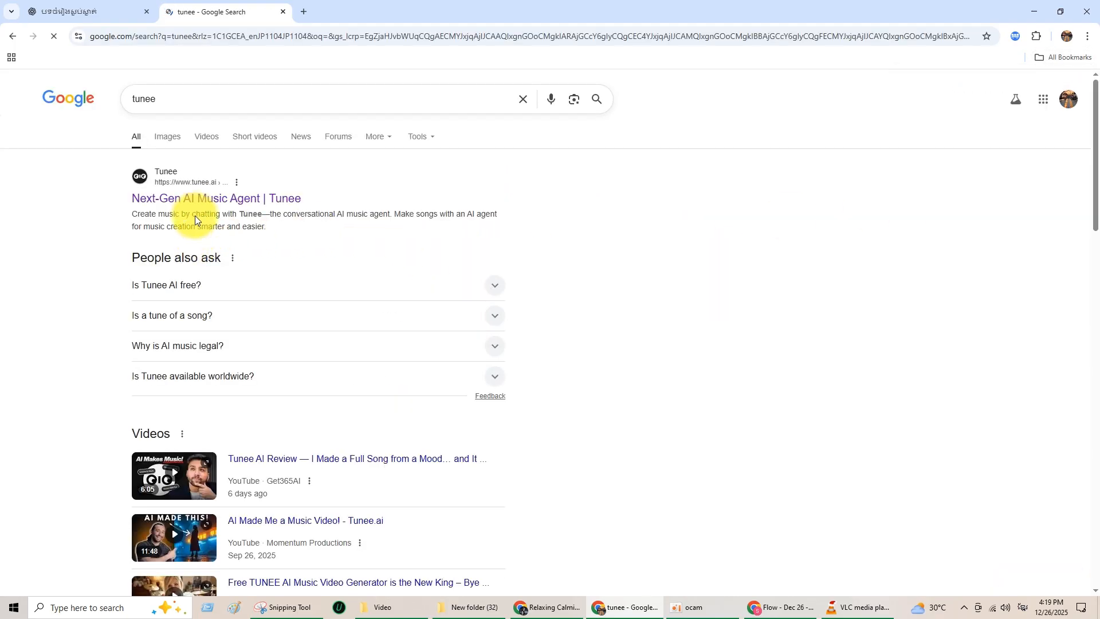
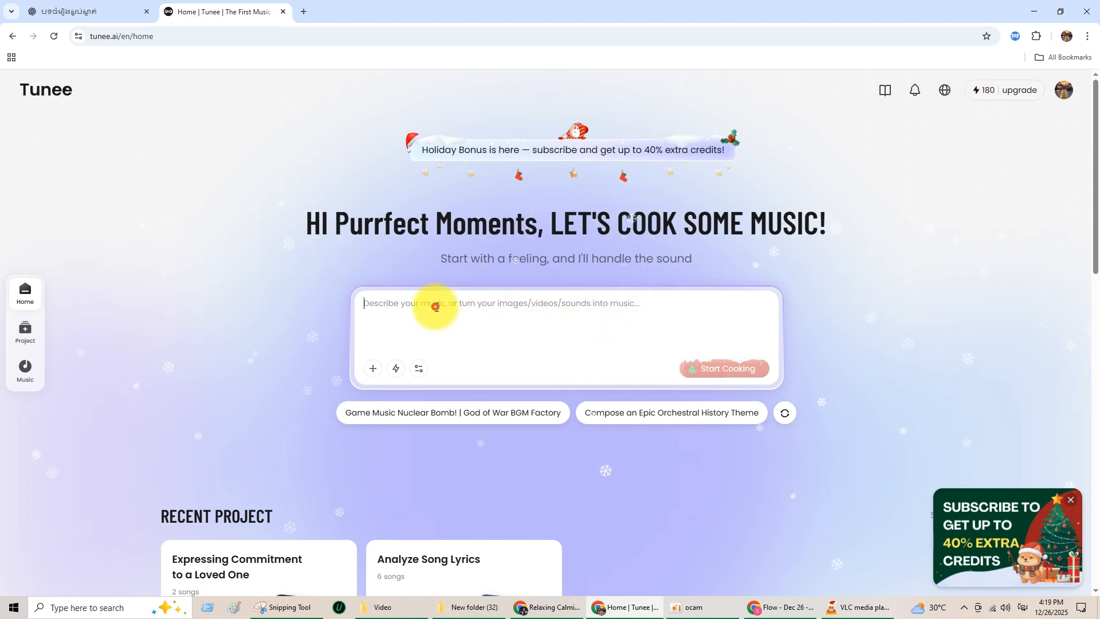
scroll(865, 280, down, 3)
scroll(859, 283, down, 4)
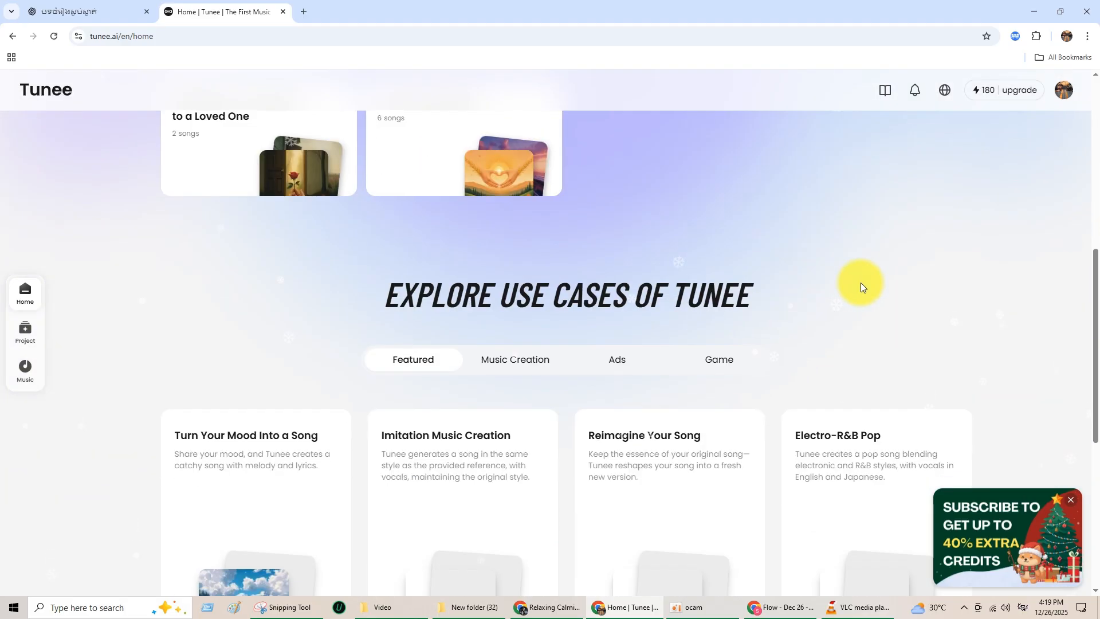
scroll(852, 286, up, 7)
- Return to the ChatGPT conversation and copy the highlighted concept text from Mood & Atmosphere through Song Structure
click(104, 3)
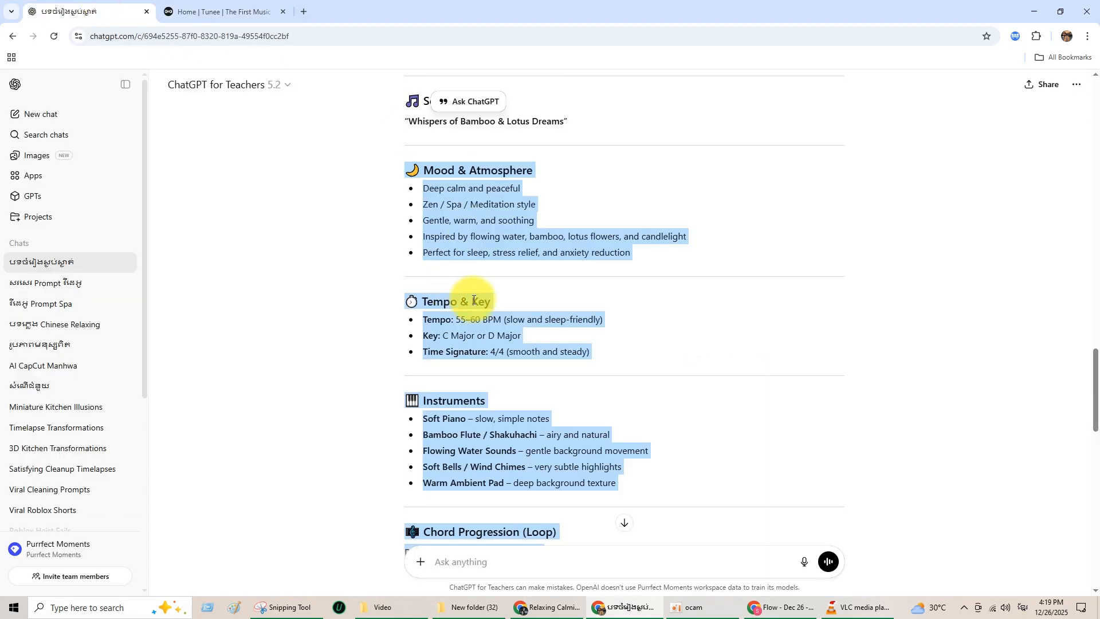
scroll(481, 367, down, 8)
scroll(502, 351, down, 4)
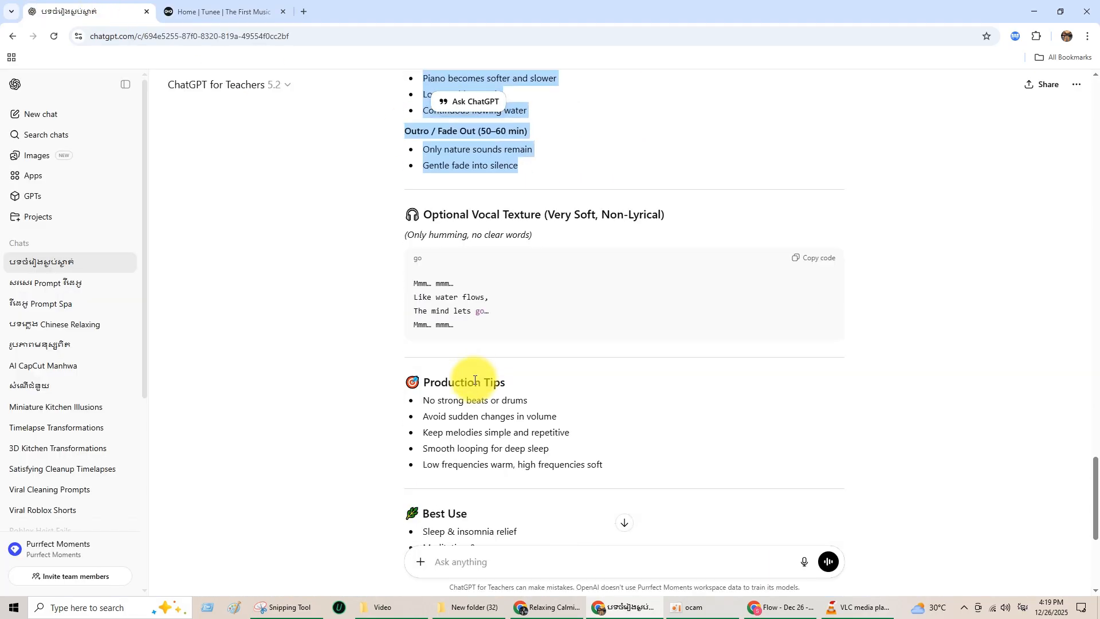
scroll(478, 358, up, 15)
scroll(478, 358, down, 4)
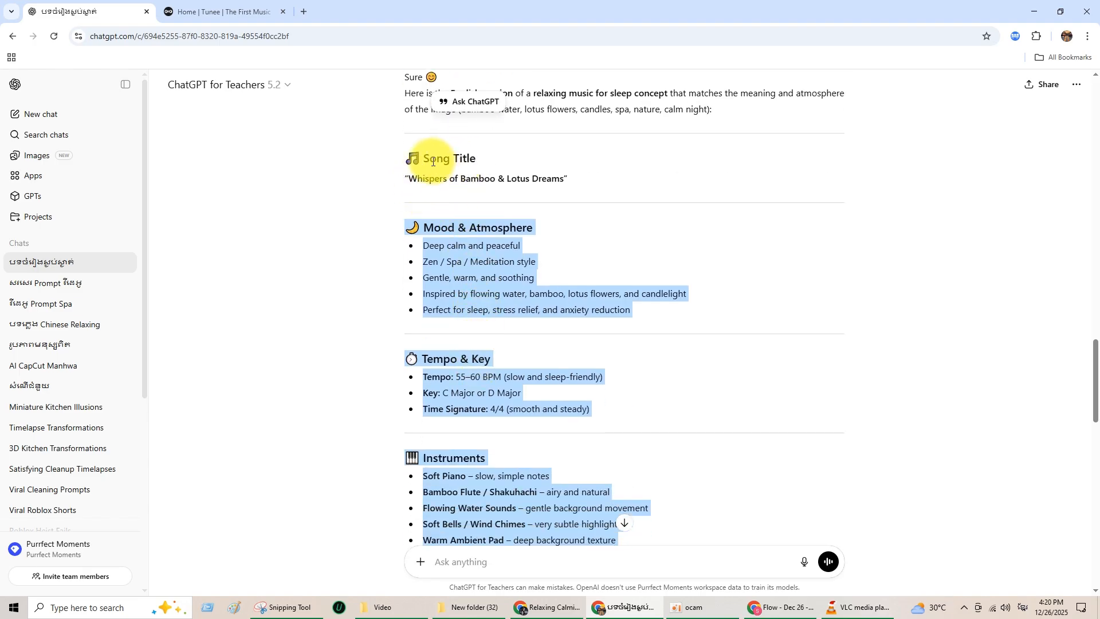
scroll(495, 358, down, 3)
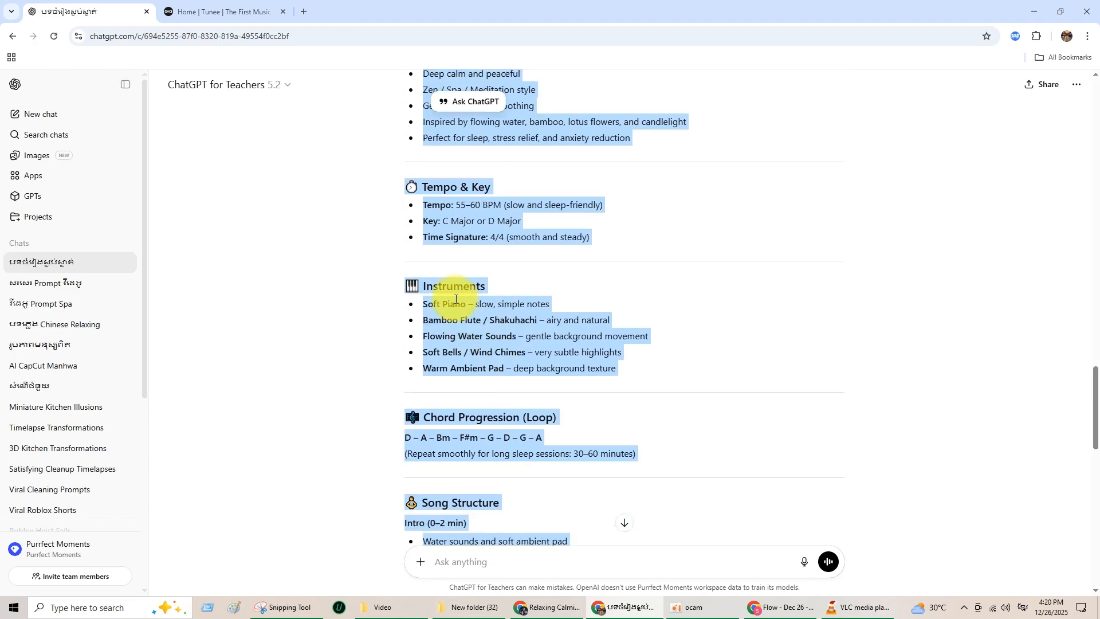
right_click(476, 305)
click(477, 312)
scroll(474, 295, down, 8)
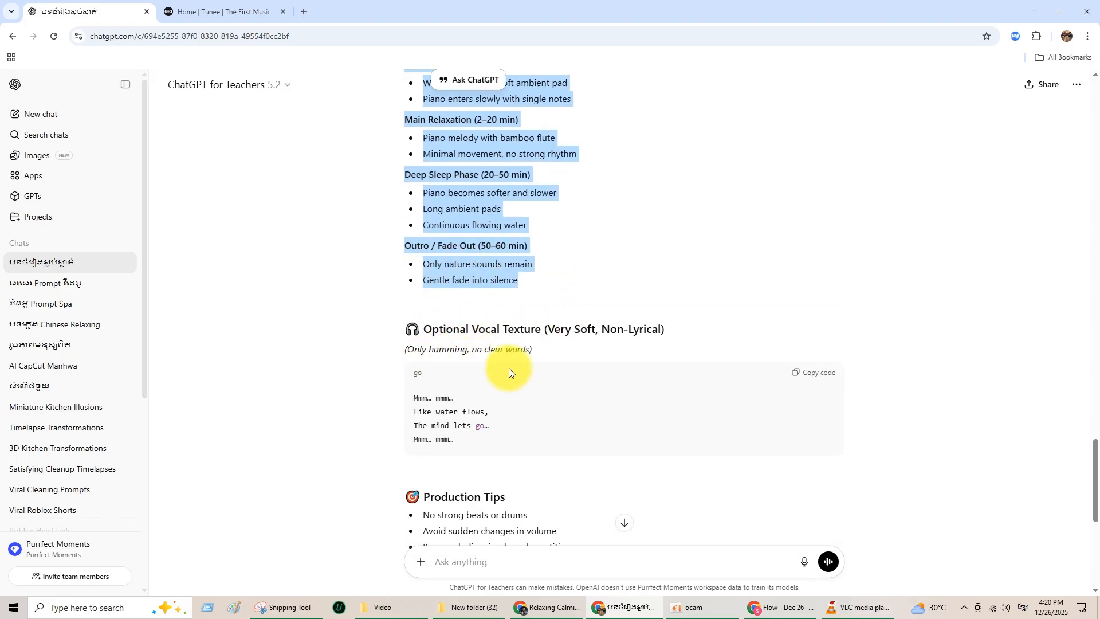
scroll(506, 315, up, 13)
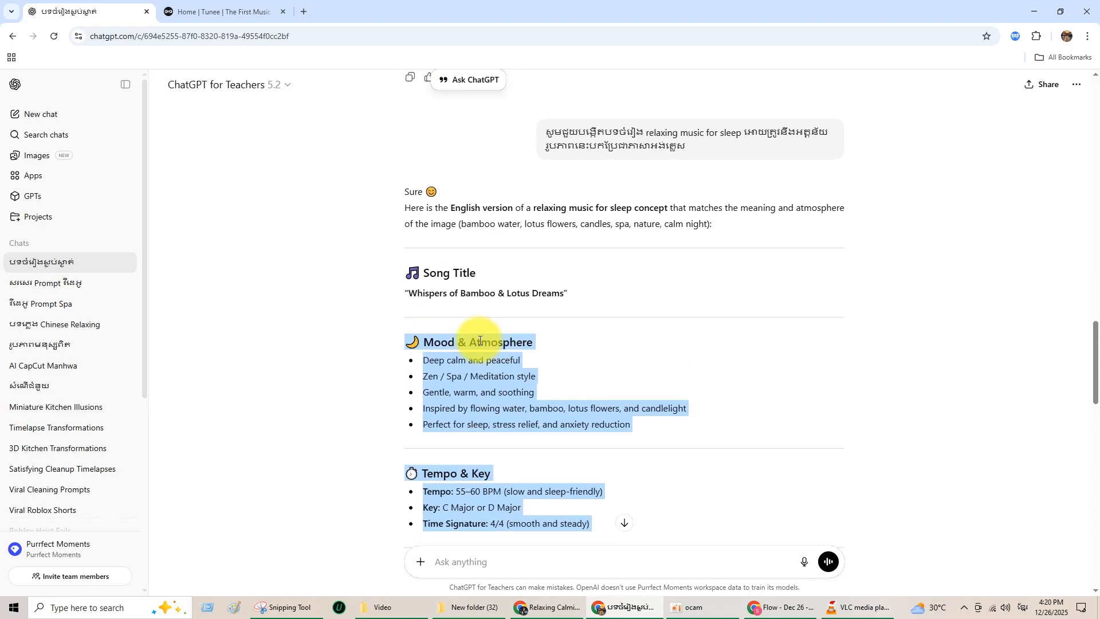
- Paste the copied song concept as plain text into Tunee's music description and start generating the music
click(223, 11)
click(410, 336)
right_click(387, 306)
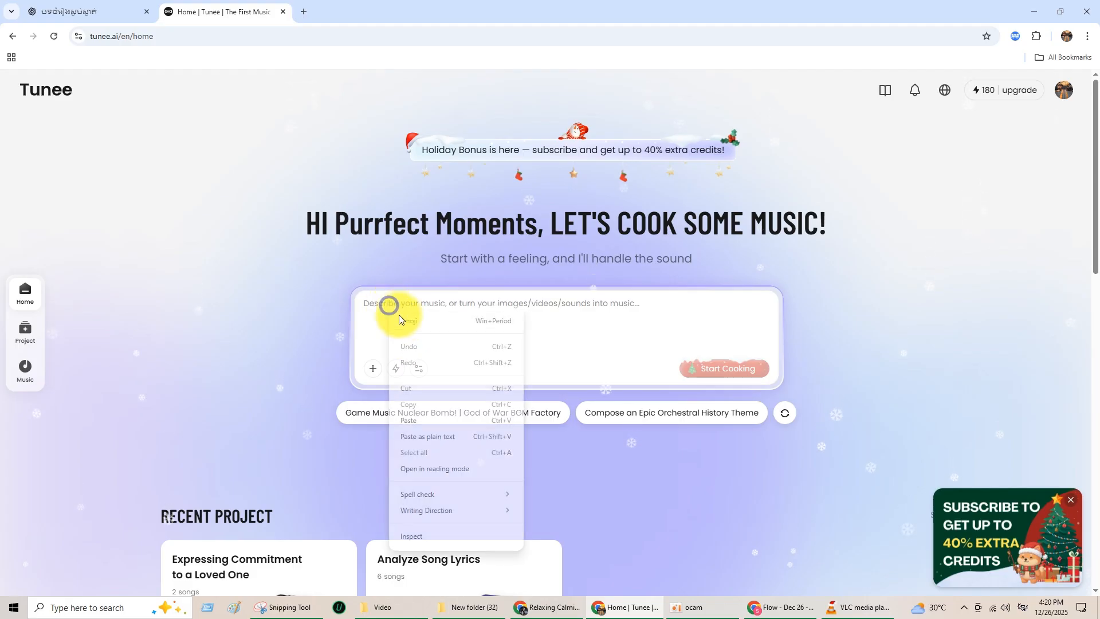
click(434, 438)
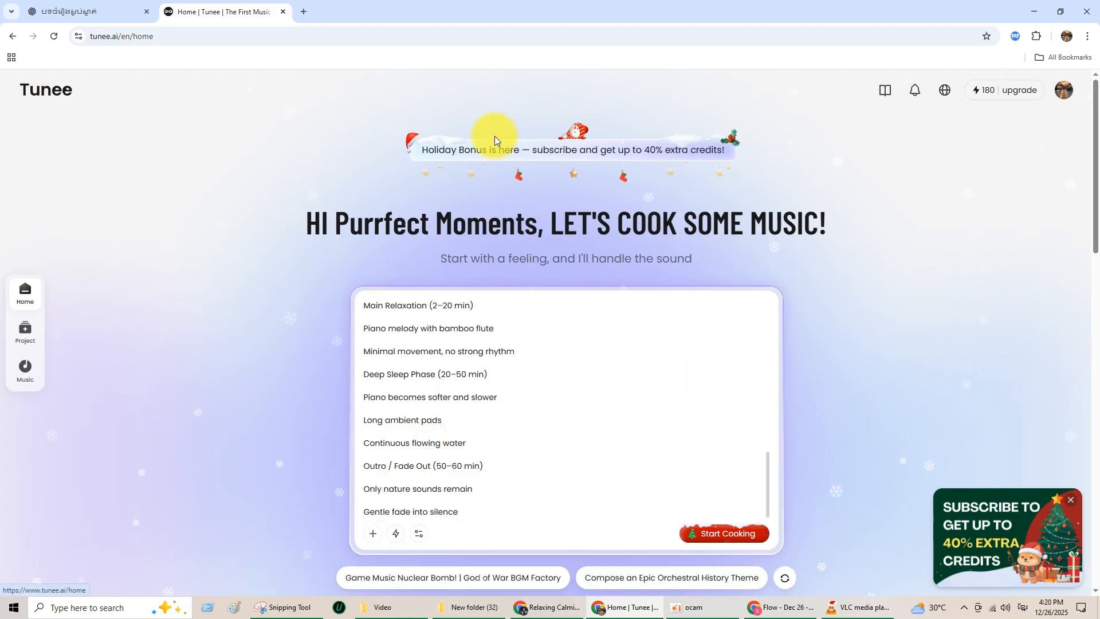
scroll(664, 372, up, 9)
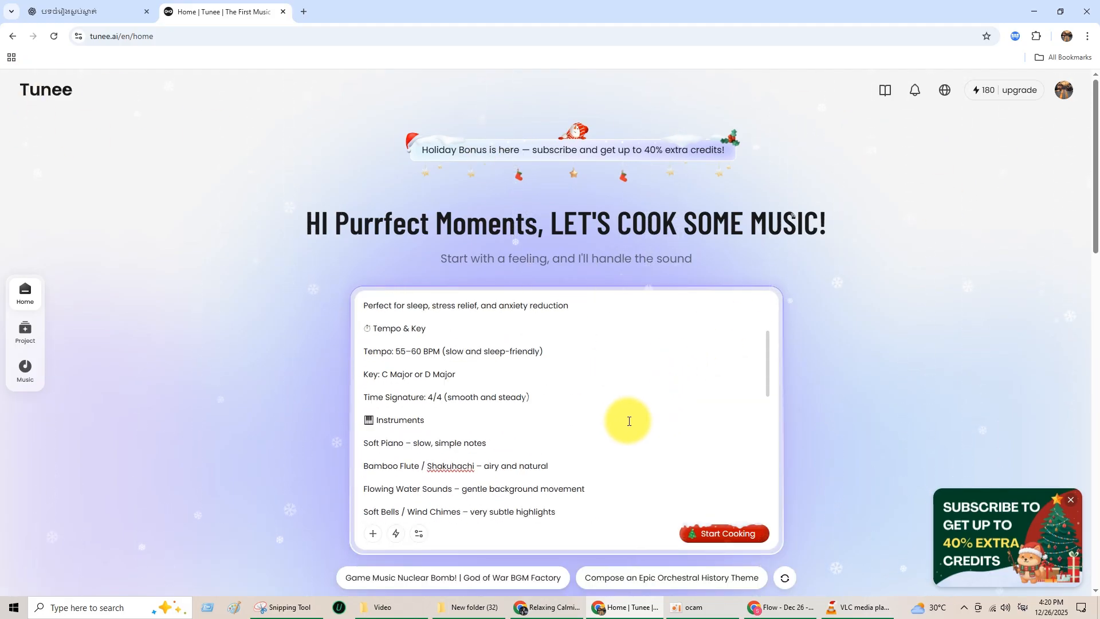
scroll(510, 447, down, 12)
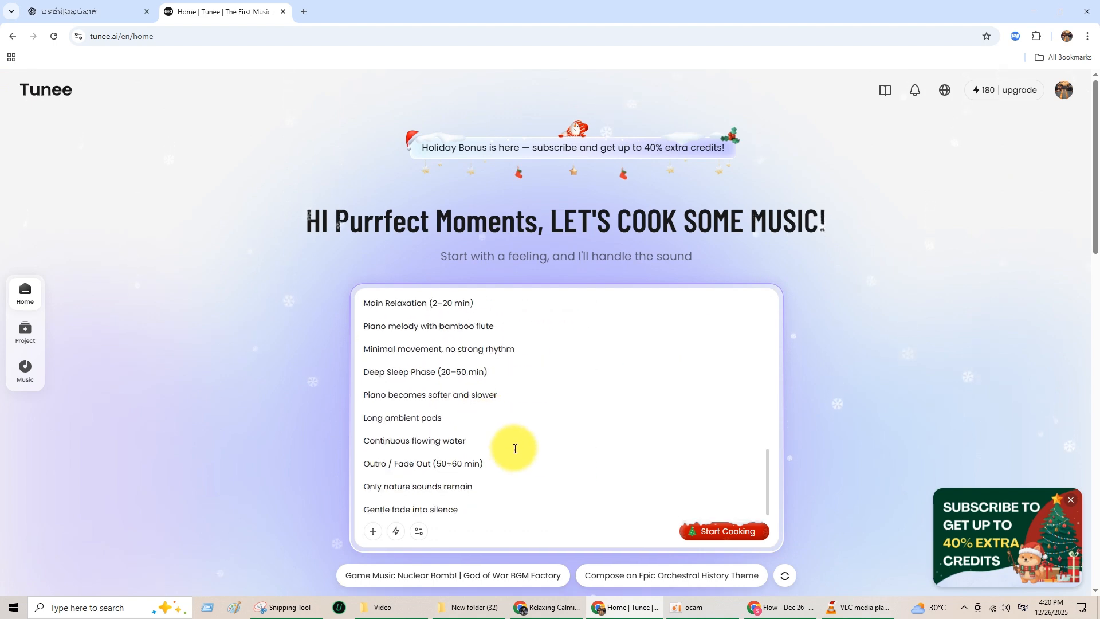
click(723, 362)
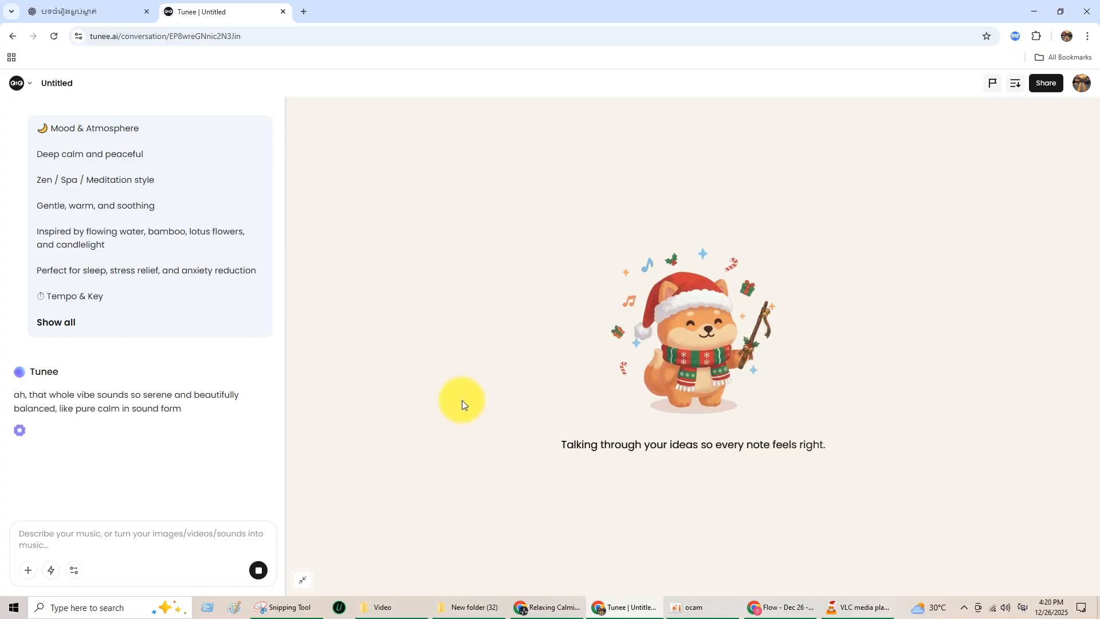
- Open the ChatGPT conversation containing the five Zen video prompts and review the request and the prompts
click(89, 10)
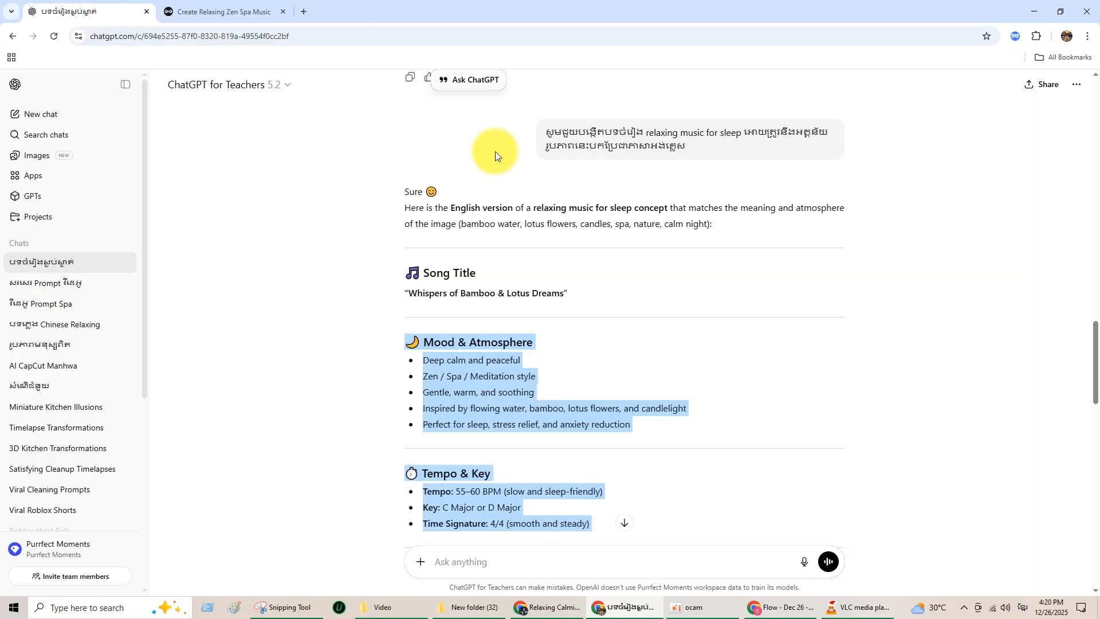
click(54, 282)
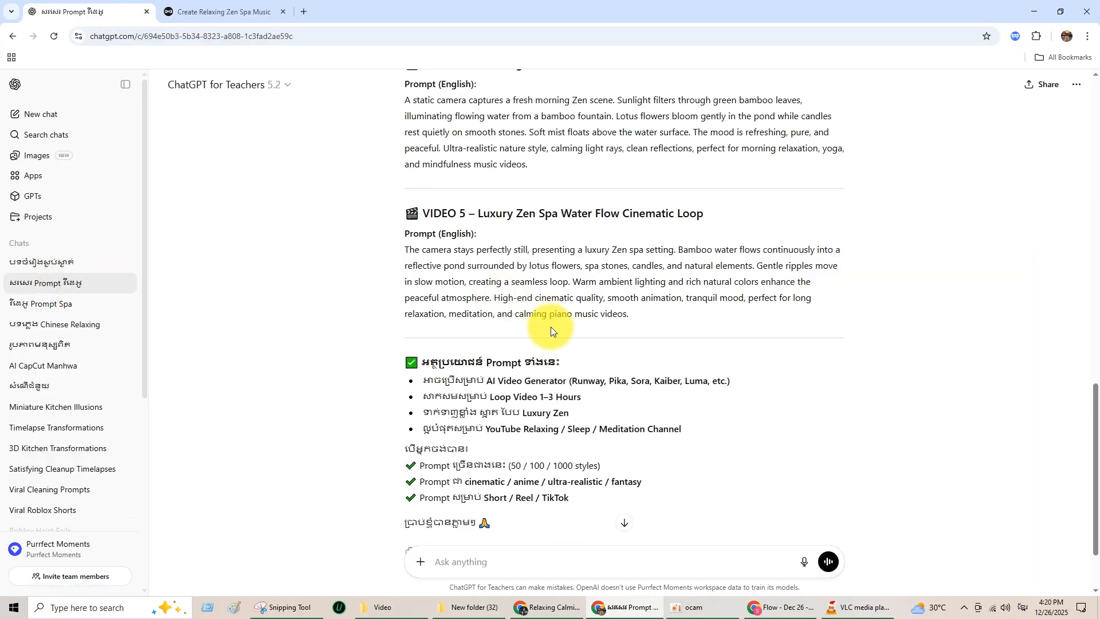
scroll(565, 365, up, 20)
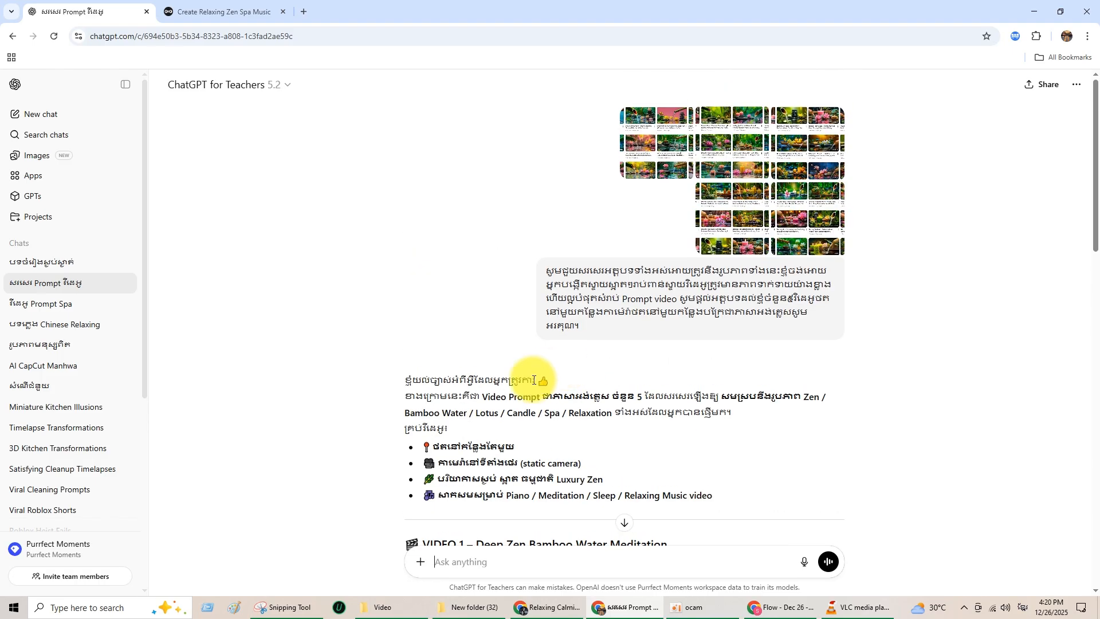
scroll(650, 275, down, 12)
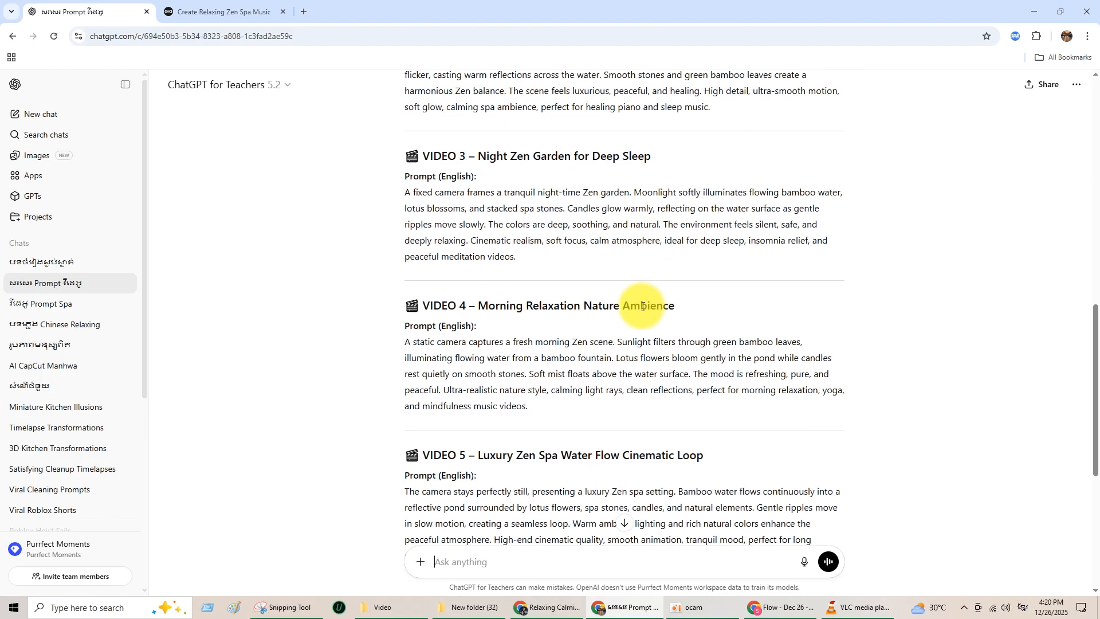
- Check Tunee's reply to the song concept, including its proposed creative directions
click(189, 10)
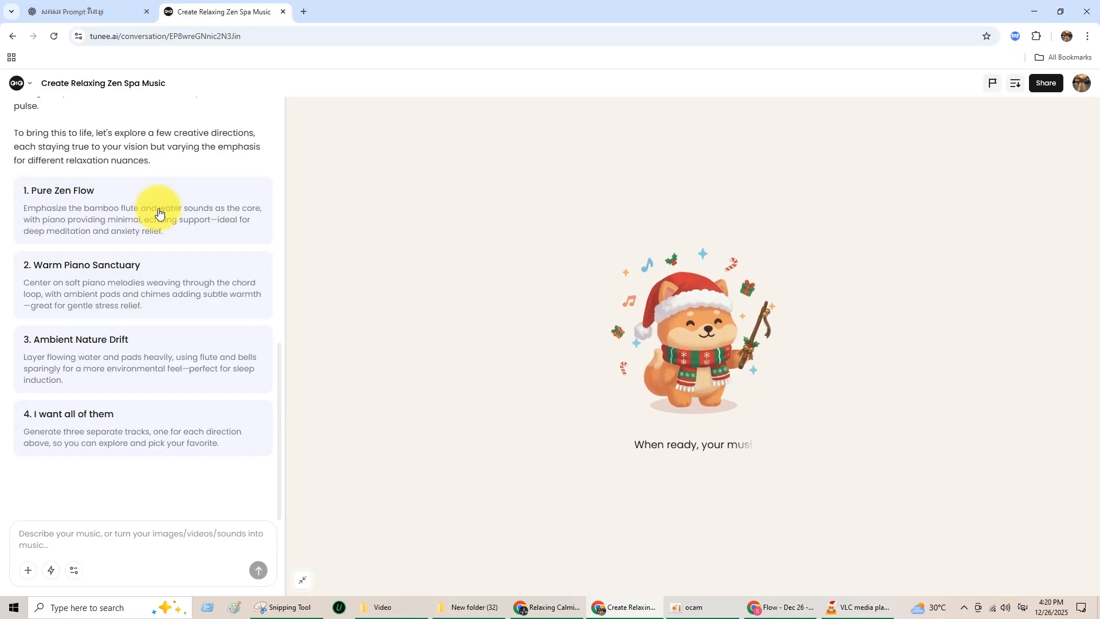
scroll(223, 409, up, 15)
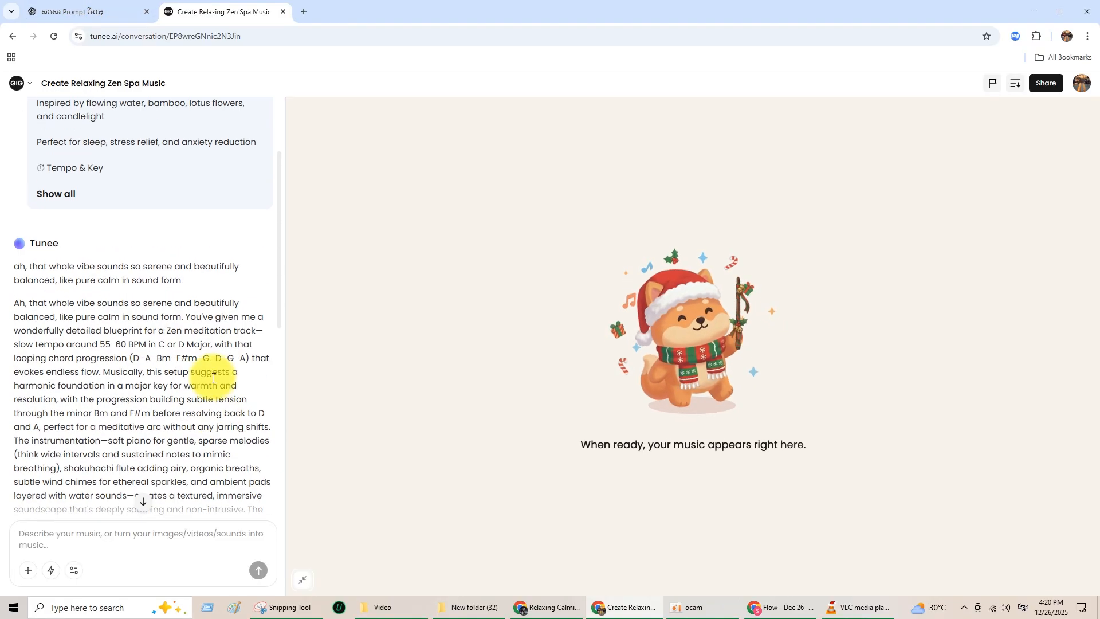
scroll(229, 409, down, 15)
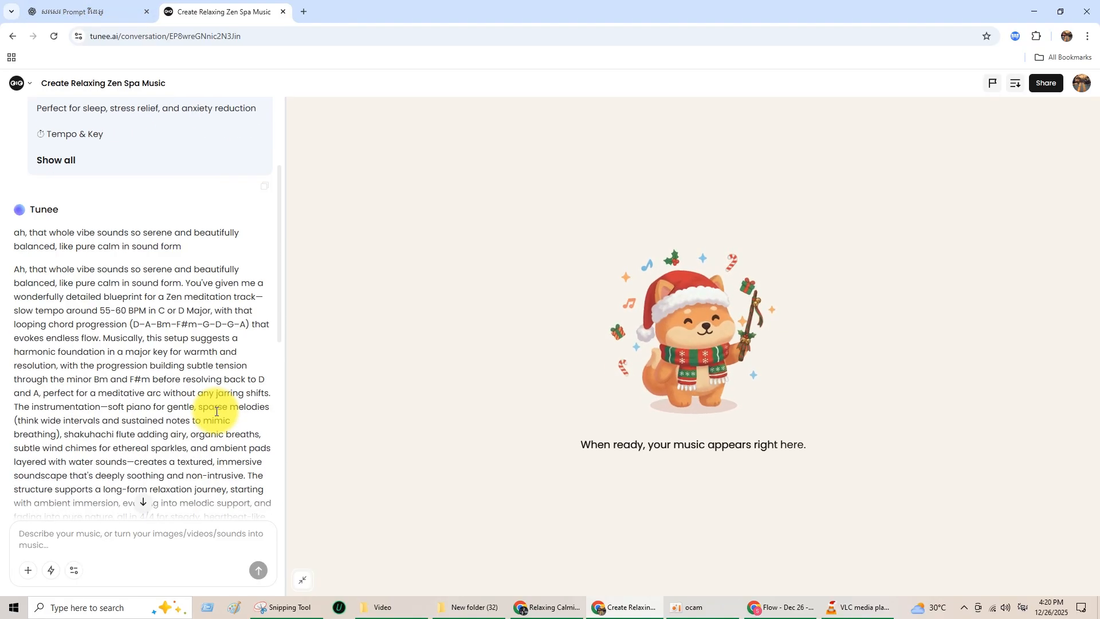
- Go back to the ChatGPT video prompts and examine them up to the original request with its reference images
click(109, 5)
scroll(449, 413, down, 6)
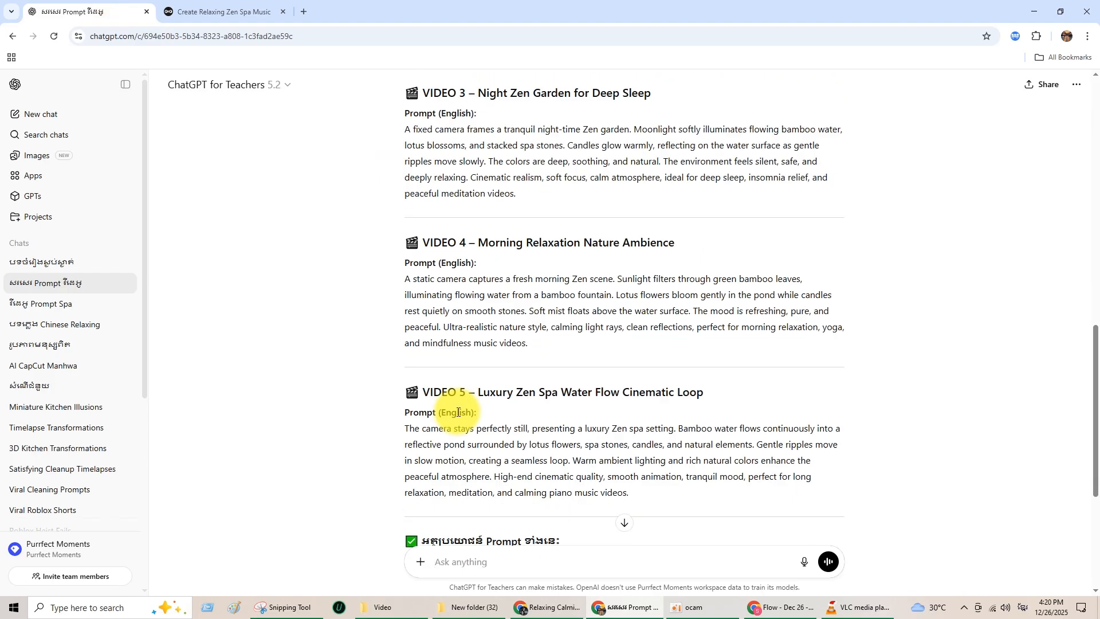
scroll(453, 401, up, 9)
scroll(453, 400, up, 9)
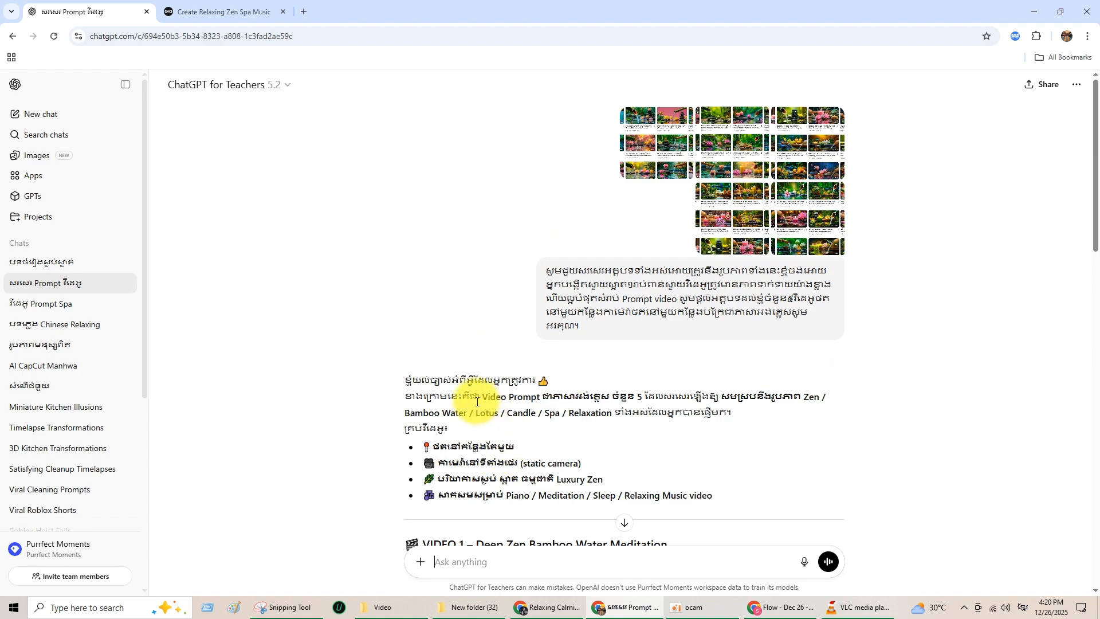
- Switch to the YouTube window and browse the Relaxing Calming Music channel's latest video thumbnails
click(548, 608)
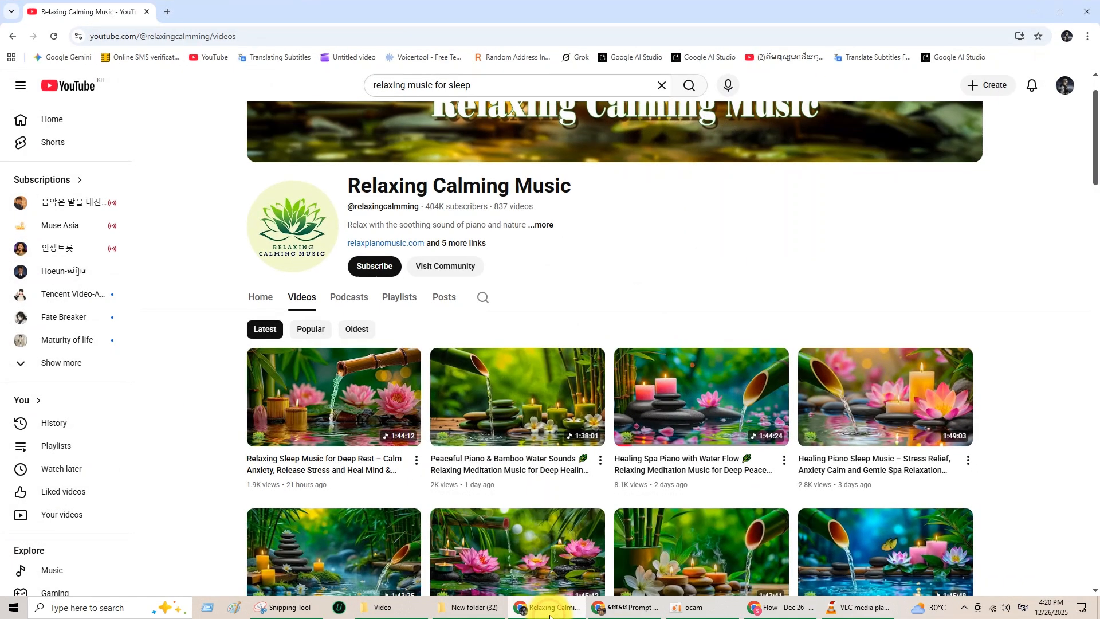
scroll(454, 363, down, 3)
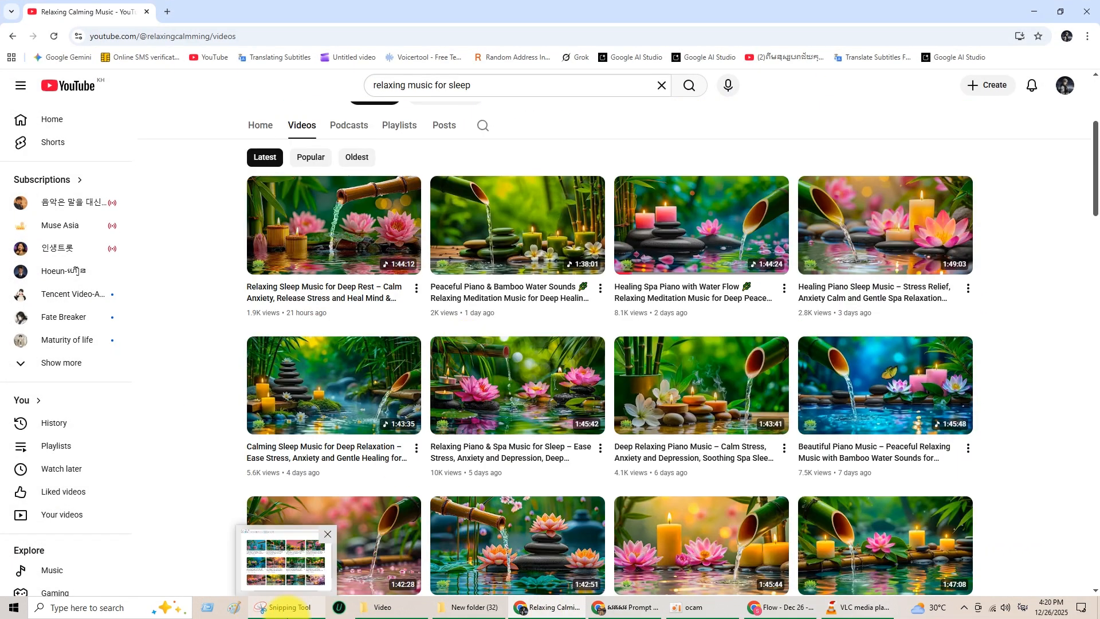
- Capture a new Snipping Tool snip of the channel's latest three rows of video thumbnails, and minimize the result window
click(266, 610)
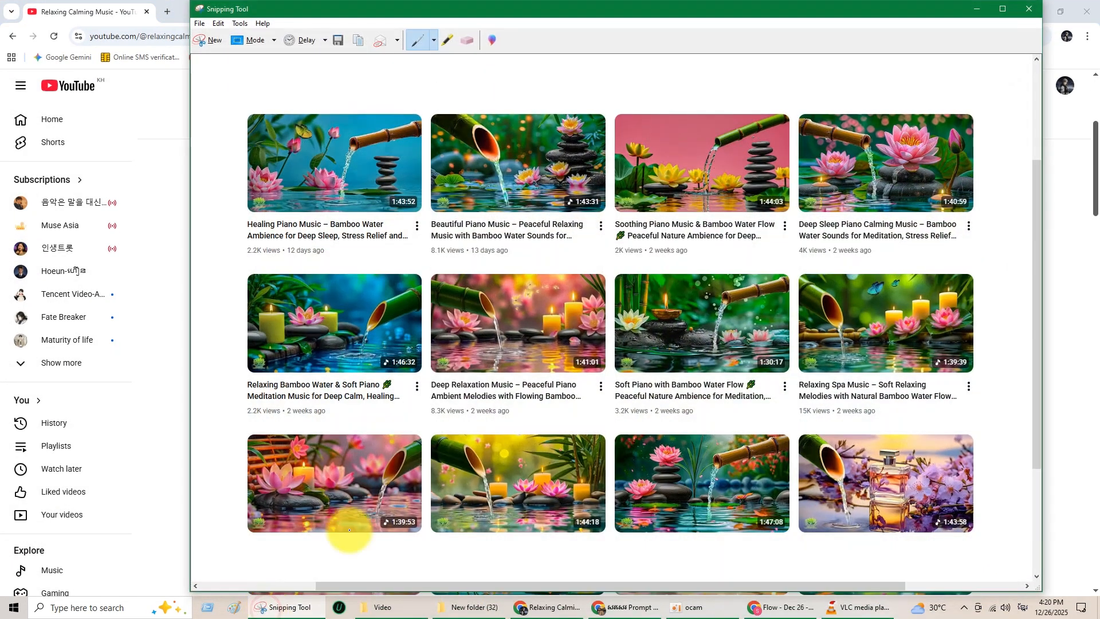
click(212, 38)
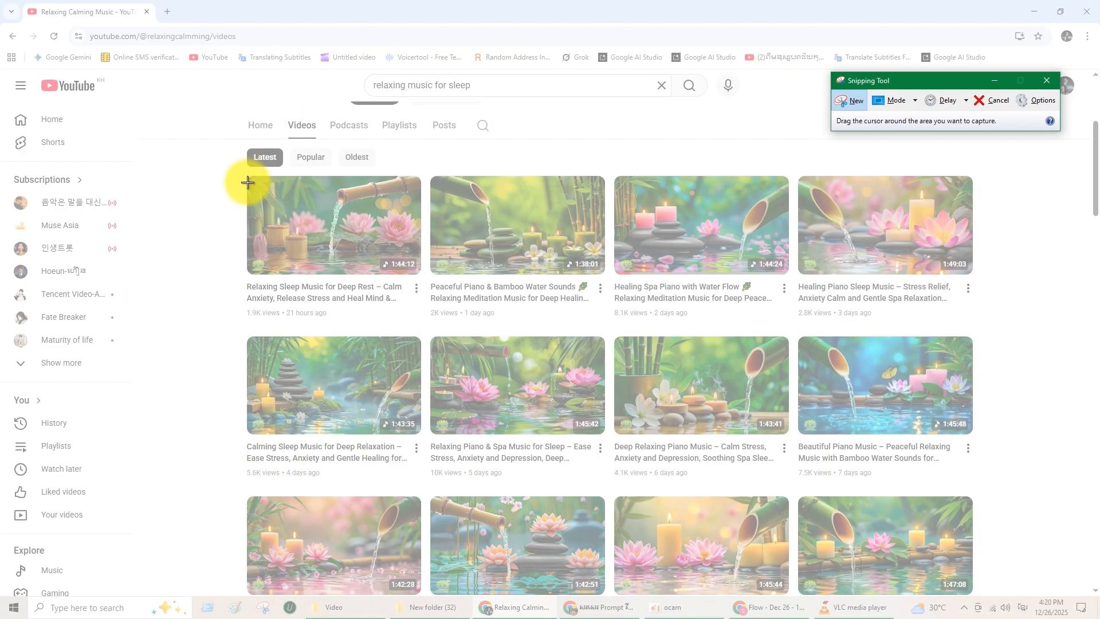
drag(247, 182, 967, 595)
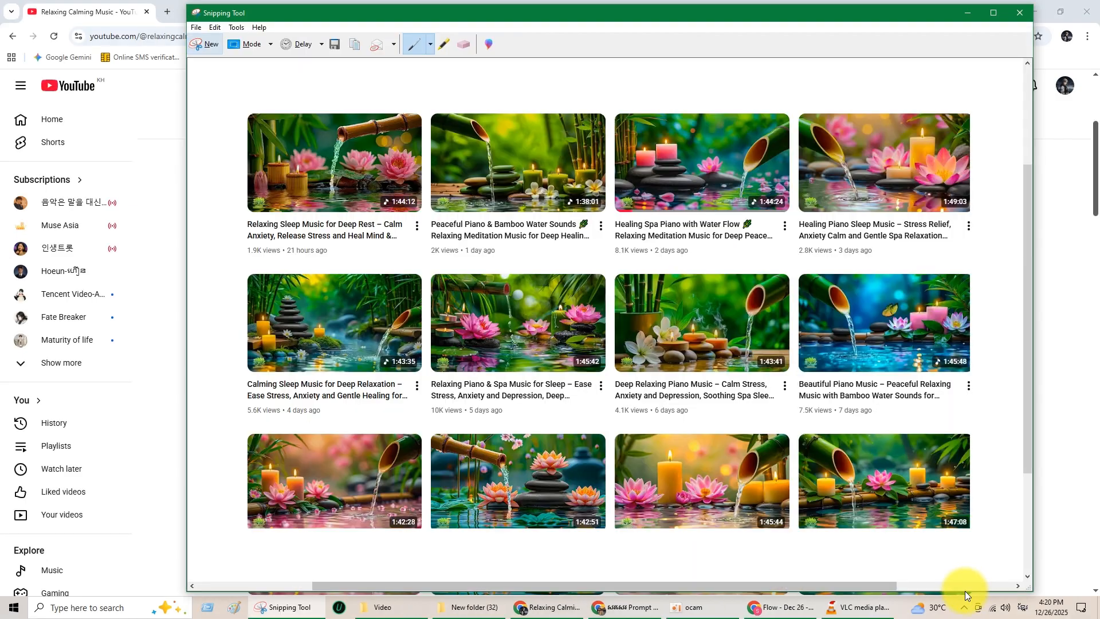
click(967, 13)
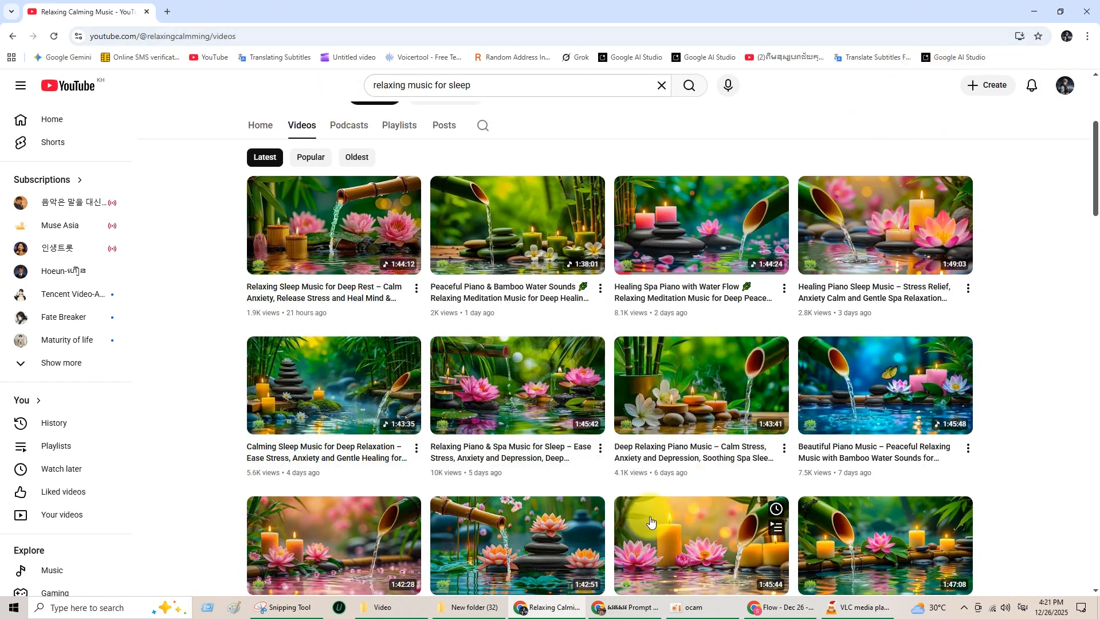
- Open the ChatGPT sleep-music song conversation and review the request with its reference images, the Khmer concept and the English version
click(617, 612)
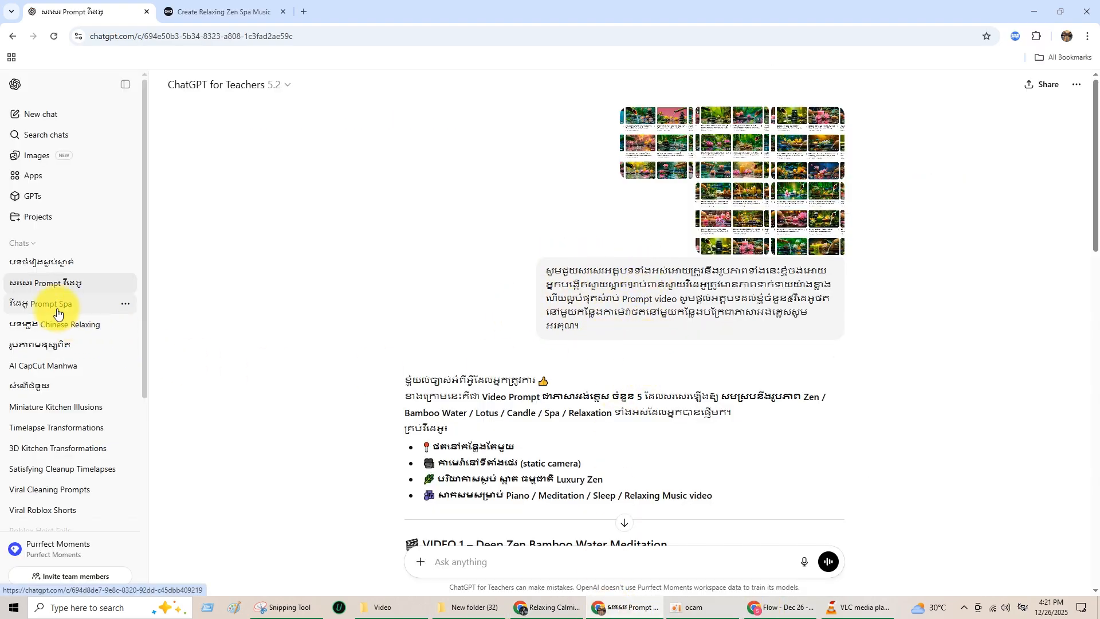
click(58, 268)
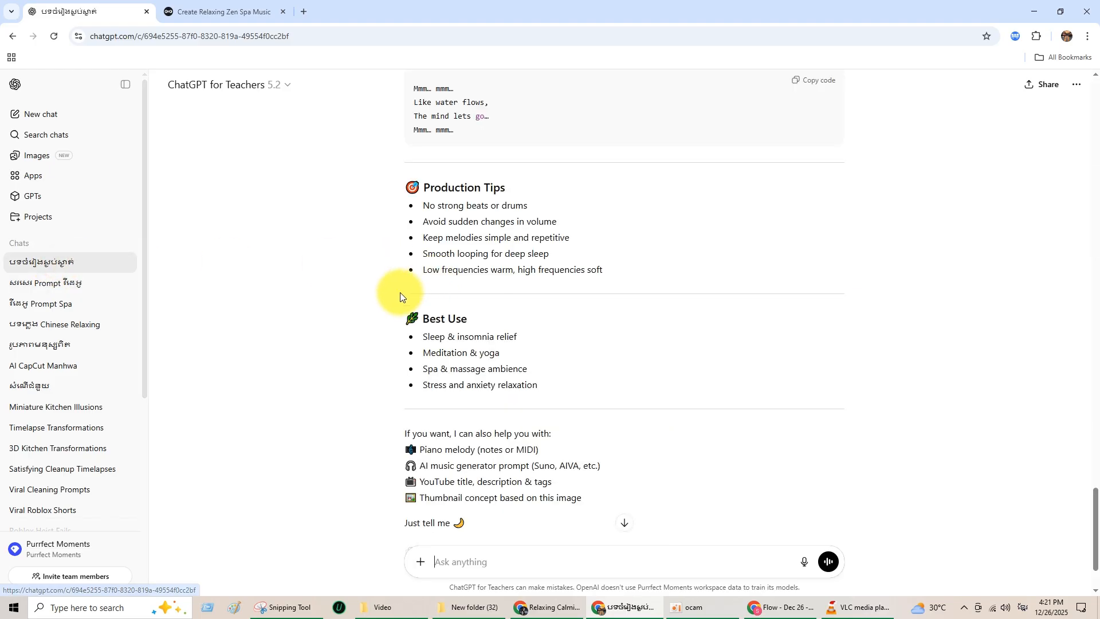
scroll(520, 294, up, 11)
drag(1097, 441, 1097, 106)
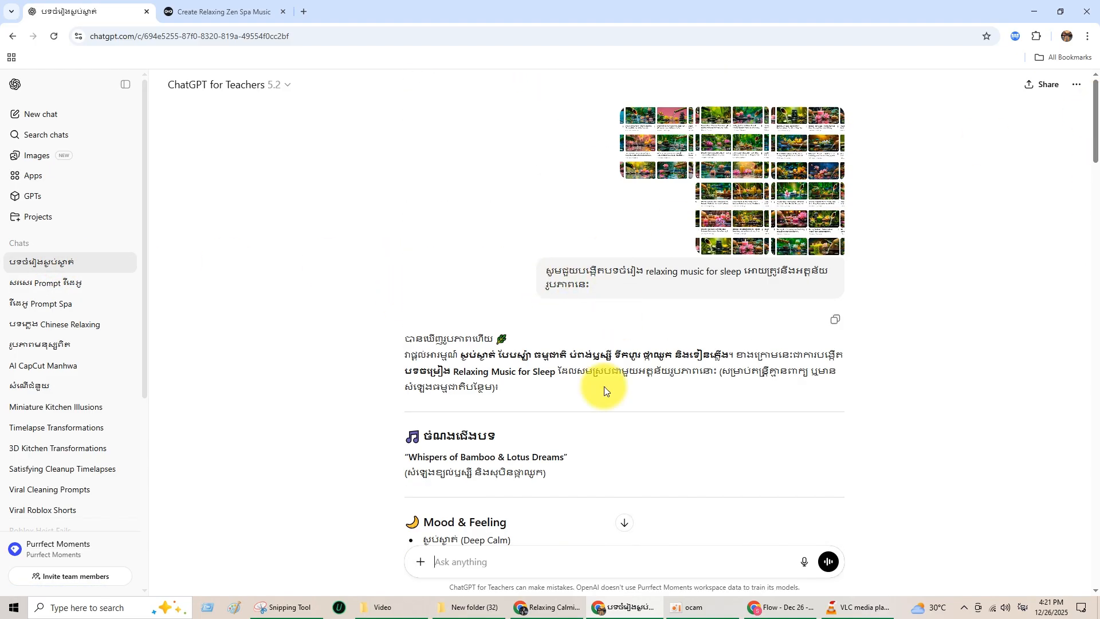
scroll(604, 386, down, 7)
scroll(610, 408, up, 7)
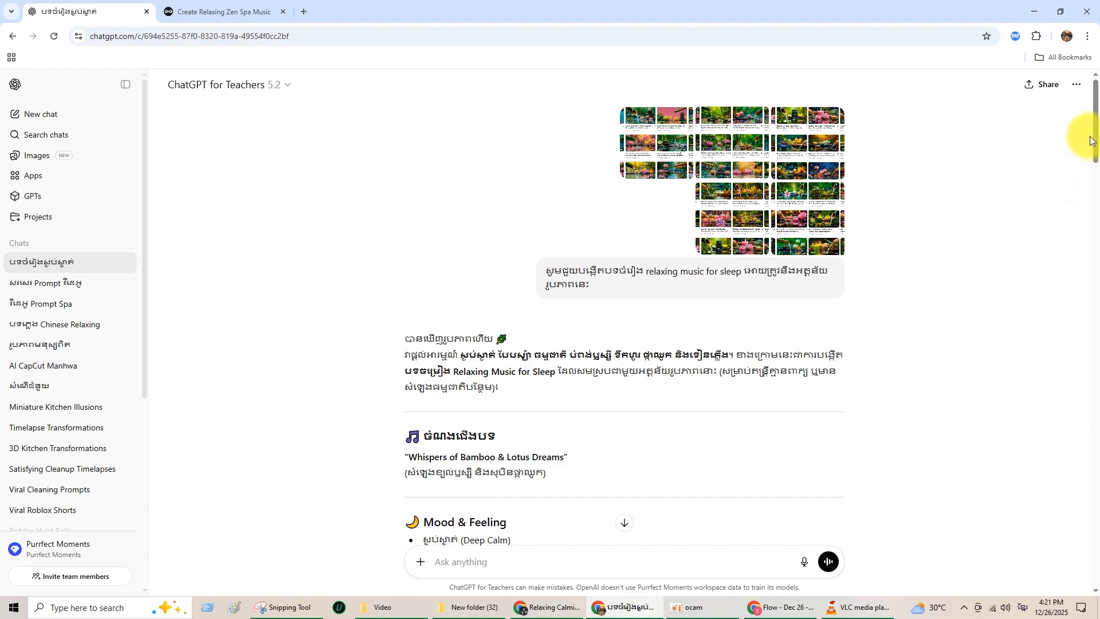
scroll(1090, 141, down, 7)
scroll(441, 185, up, 4)
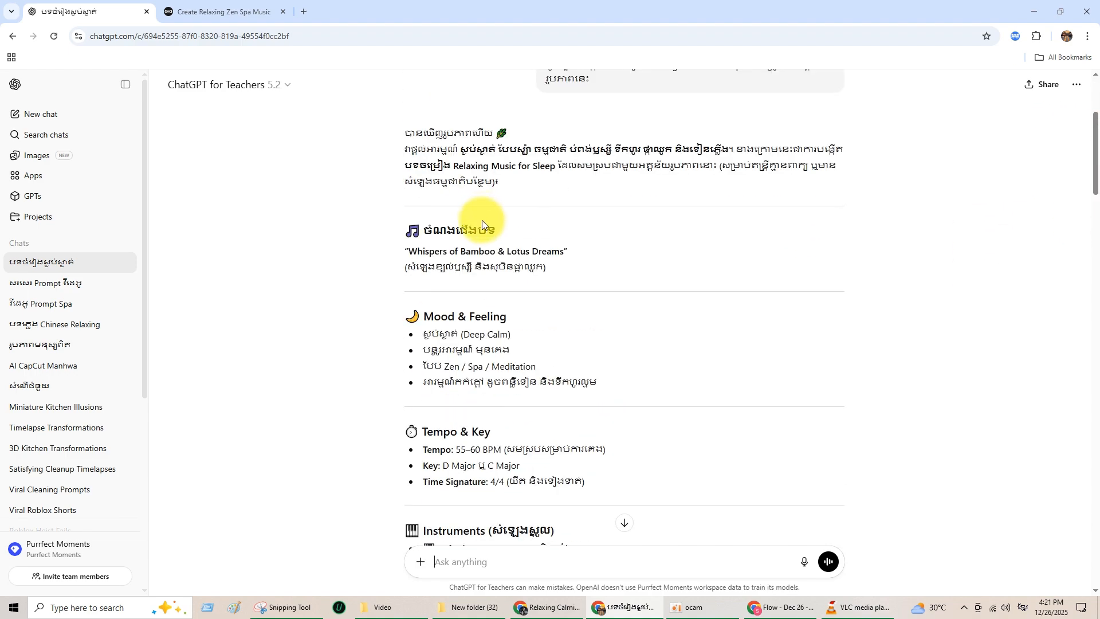
scroll(837, 340, down, 5)
drag(1096, 187, 1098, 337)
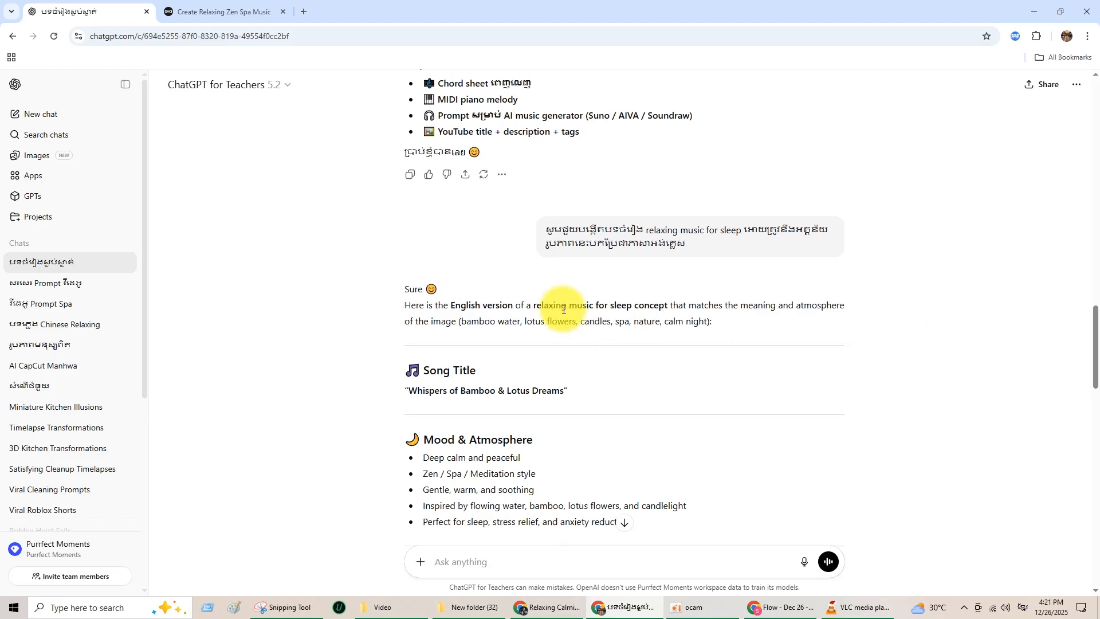
scroll(644, 377, down, 14)
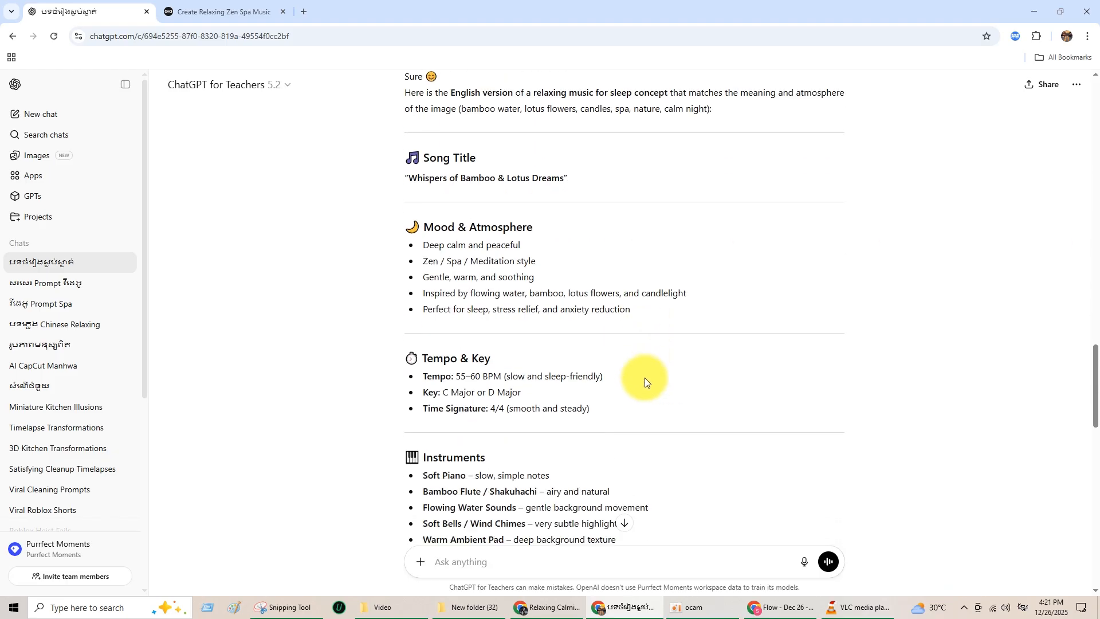
- Copy the English song concept in ChatGPT from Mood & Atmosphere through the end of Song Structure
click(174, 5)
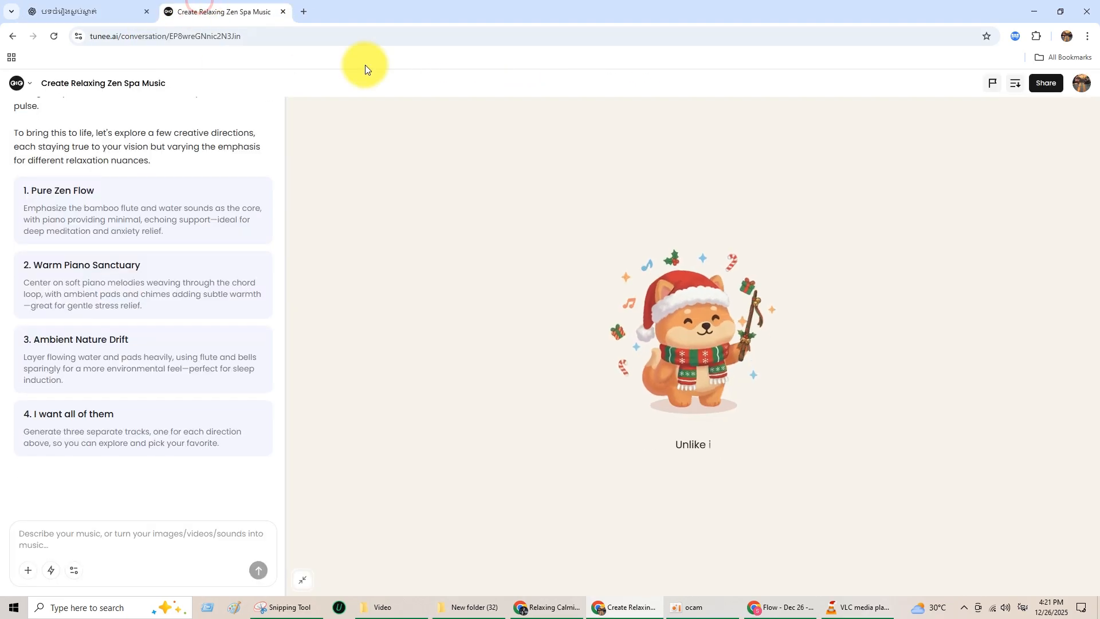
click(129, 13)
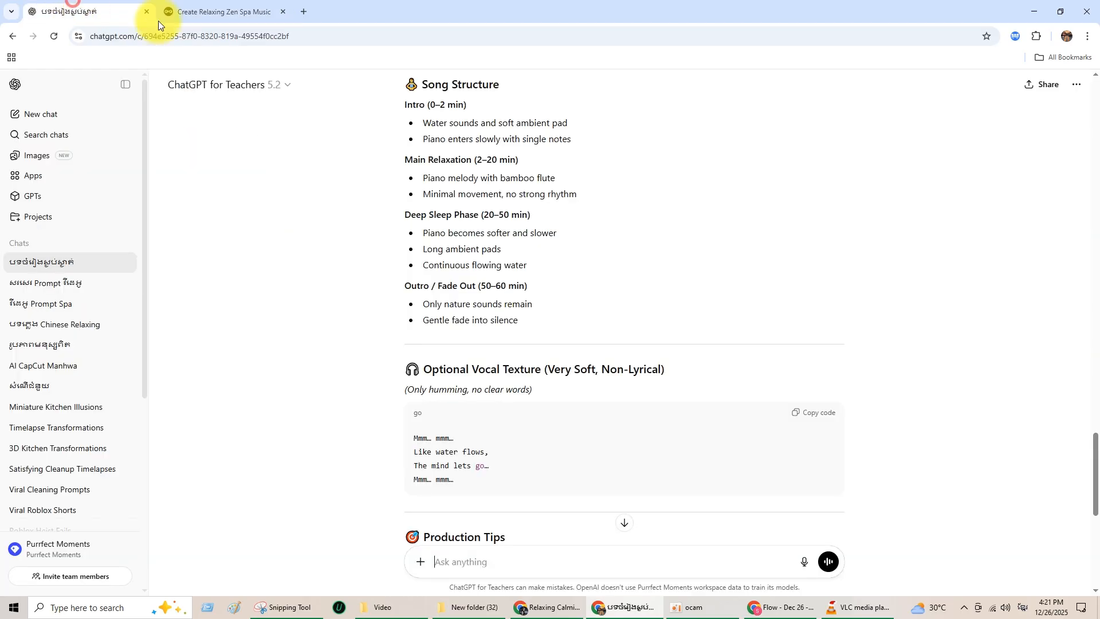
scroll(450, 276, up, 12)
scroll(451, 281, down, 1)
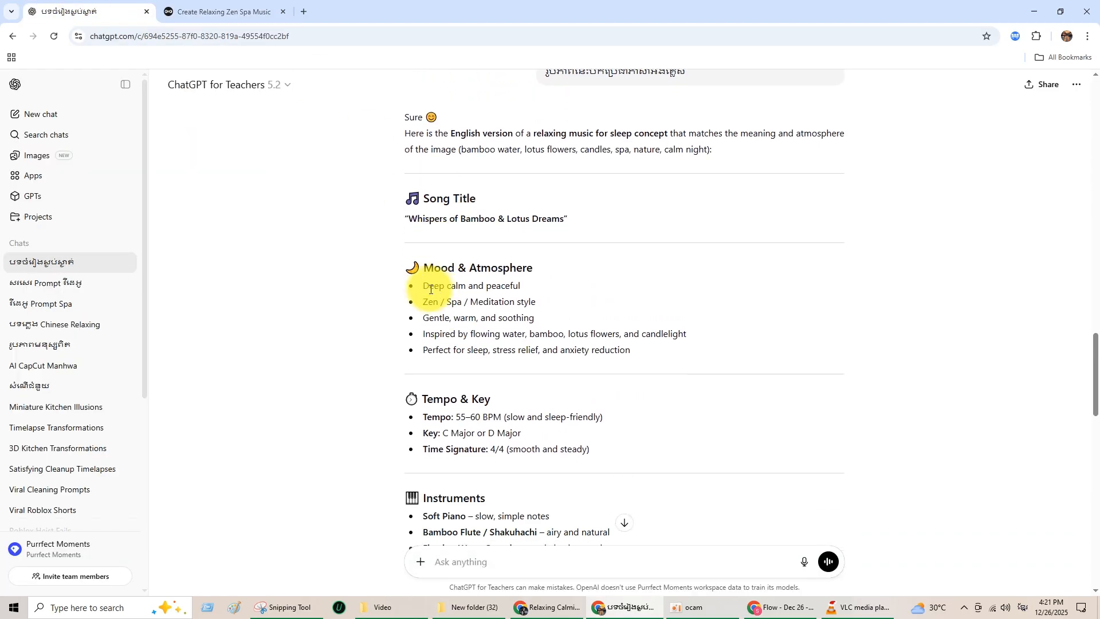
drag(407, 273, 557, 503)
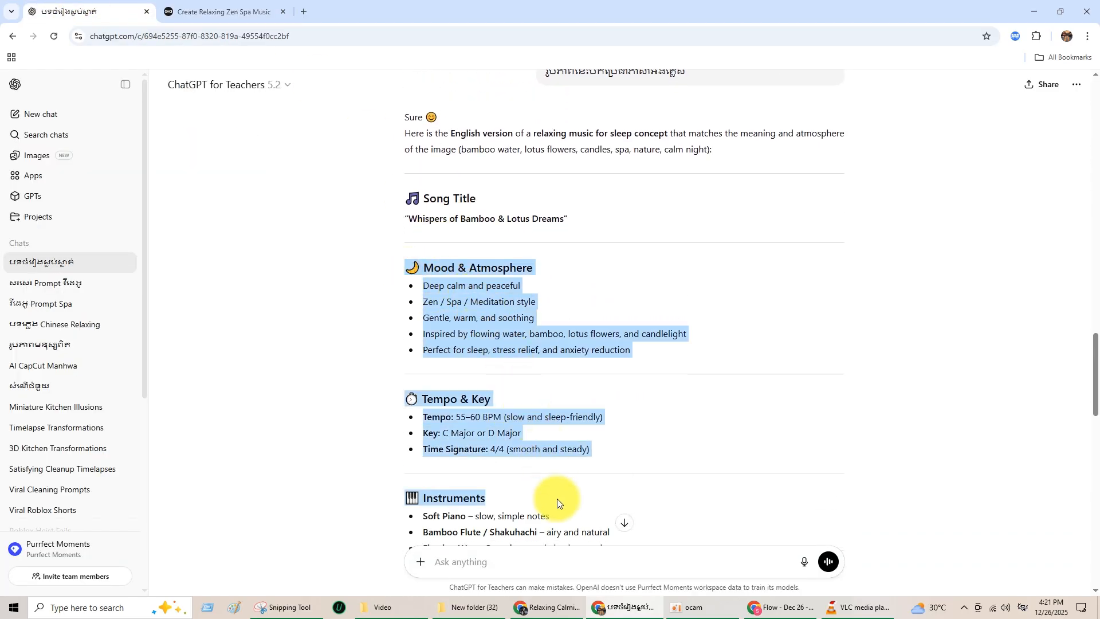
drag(573, 581, 561, 518)
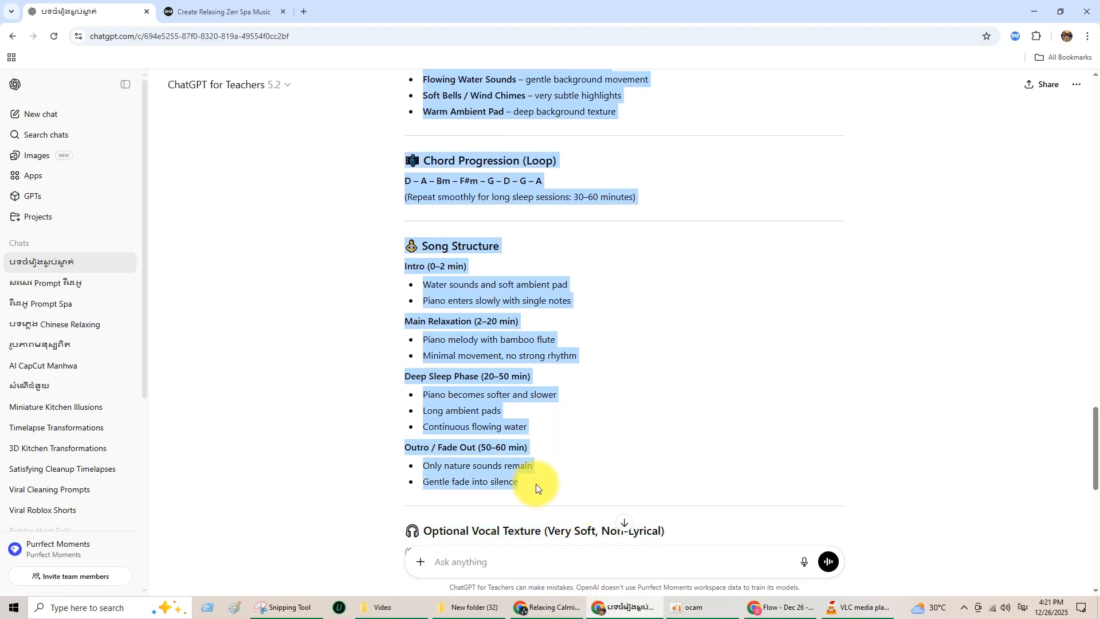
scroll(527, 458, down, 4)
right_click(454, 167)
click(473, 182)
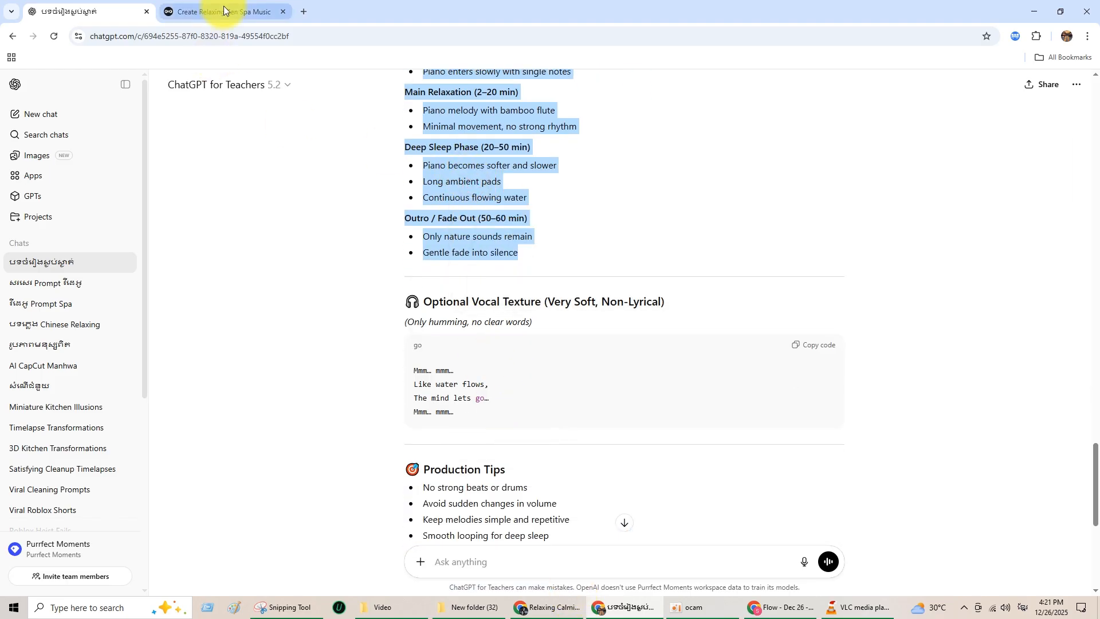
- Switch to the Tunee conversation and look over the submitted concept and the proposed creative directions
click(224, 6)
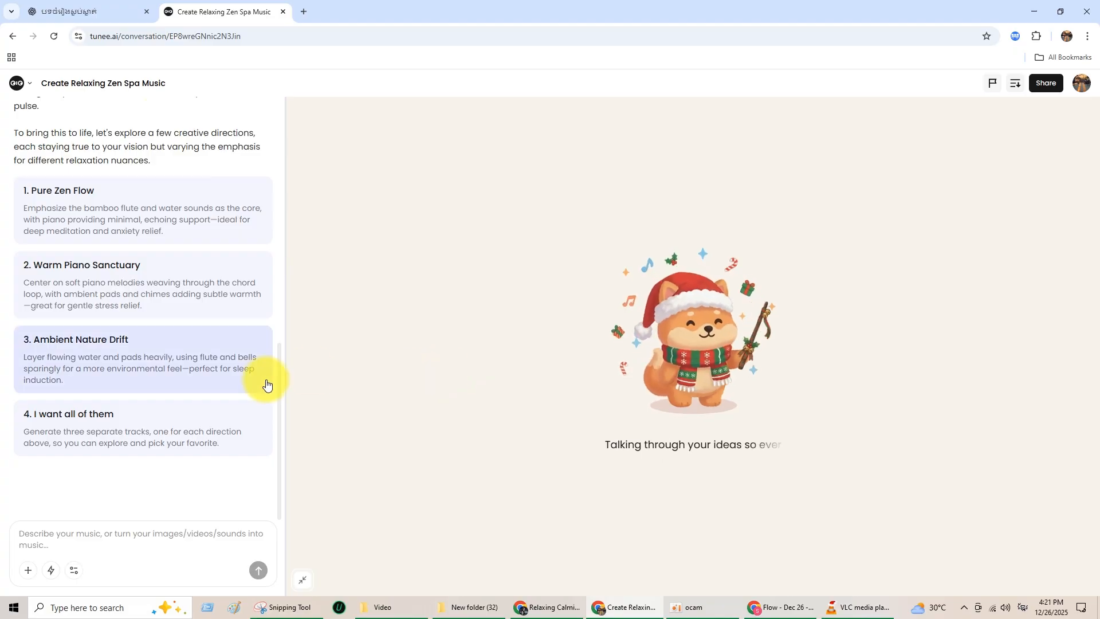
scroll(268, 366, up, 9)
scroll(267, 319, down, 4)
scroll(245, 307, down, 5)
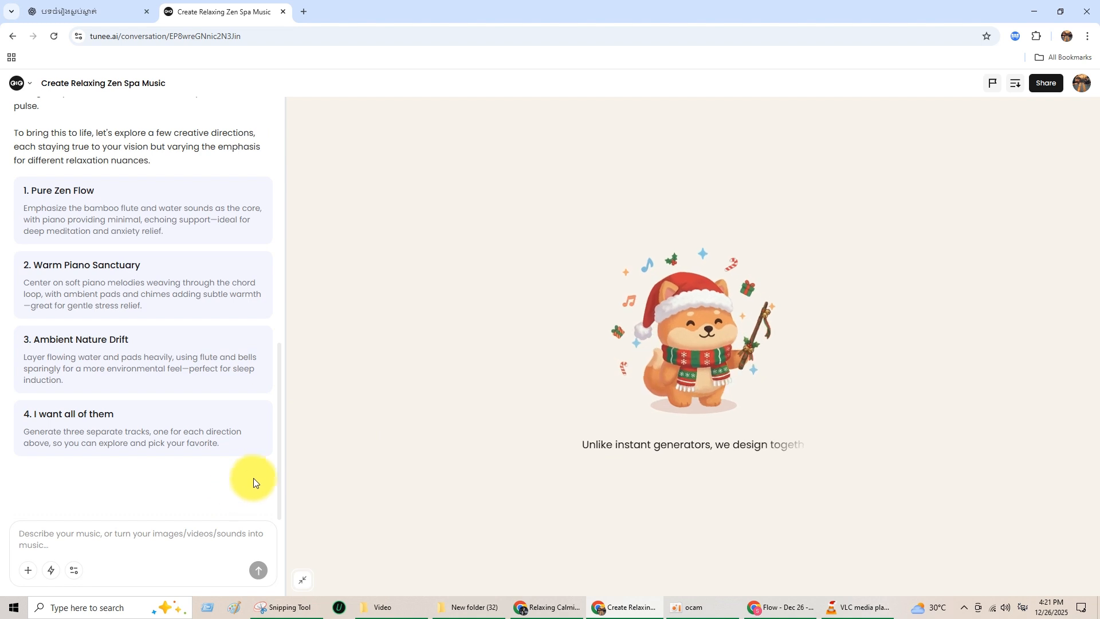
scroll(175, 494, up, 2)
scroll(166, 507, down, 2)
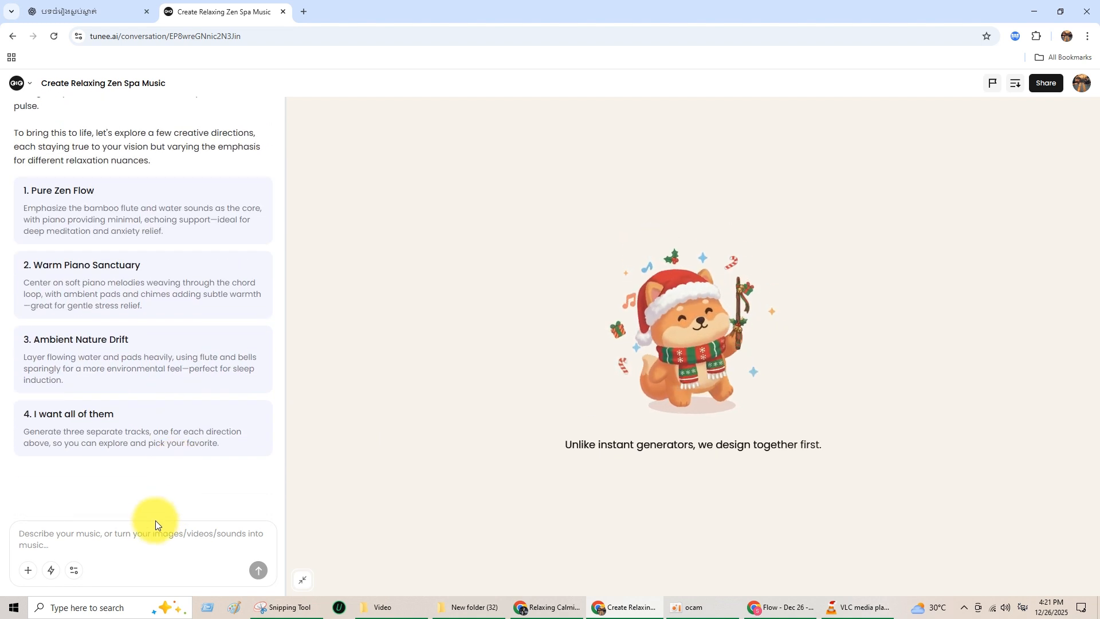
right_click(111, 540)
mouse_move(129, 484)
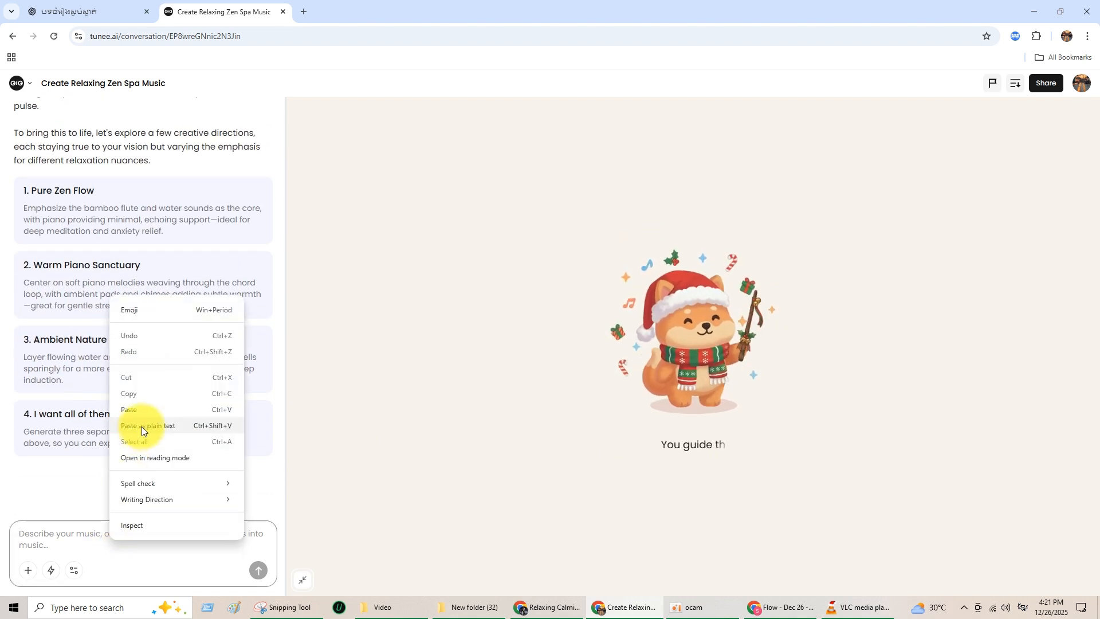
click(400, 399)
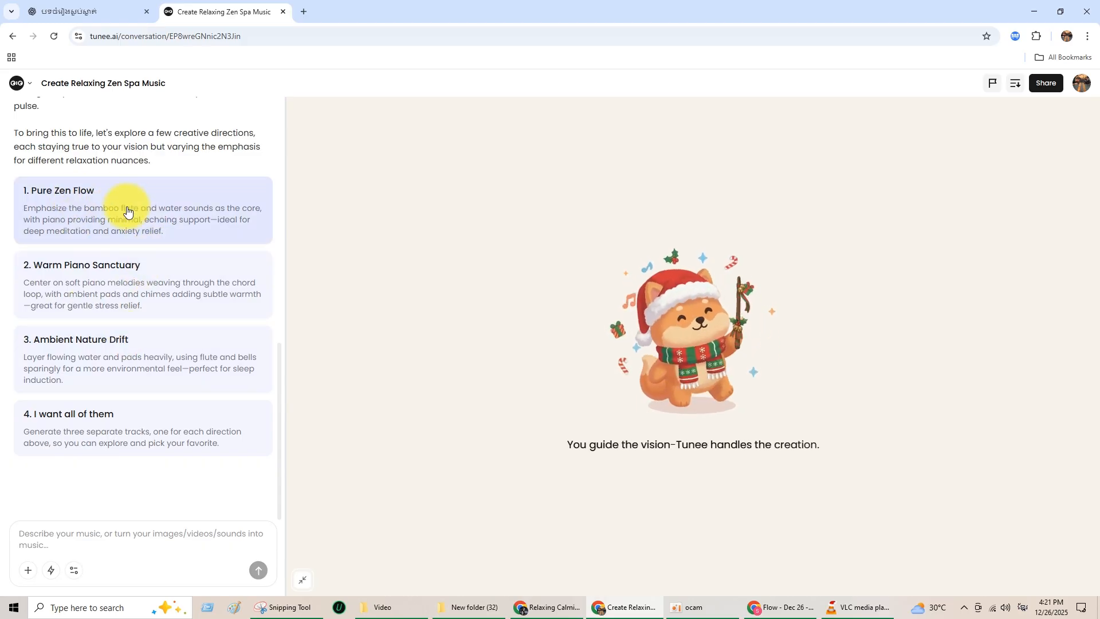
- Review Tunee's reply and choose the "I want all of them" direction to generate three separate tracks
scroll(128, 212, up, 8)
scroll(157, 344, down, 4)
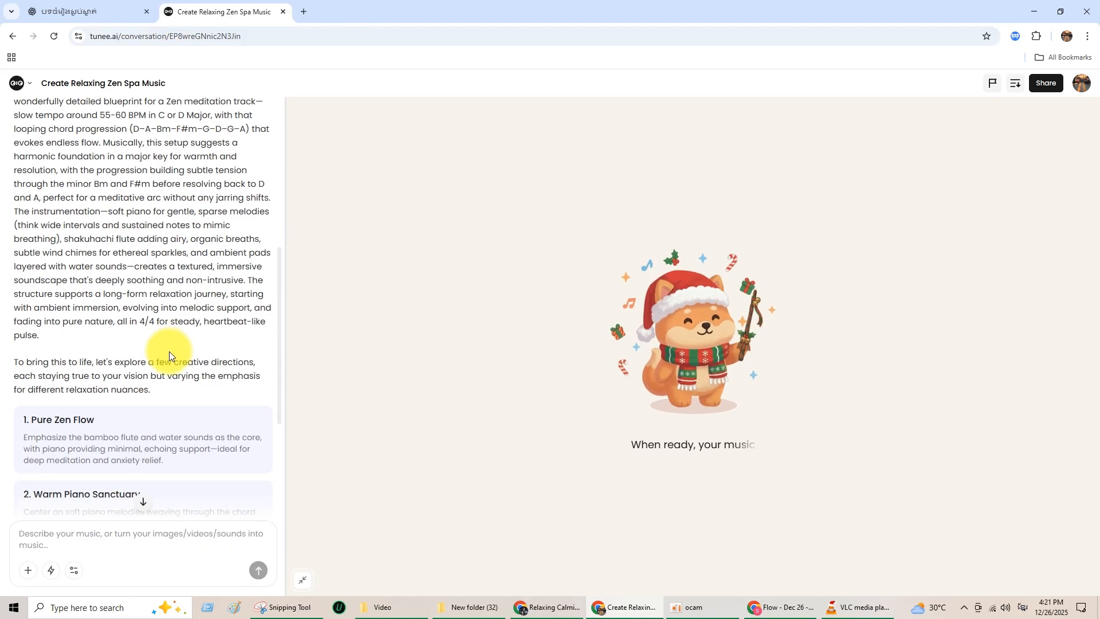
scroll(169, 351, down, 5)
scroll(160, 248, up, 11)
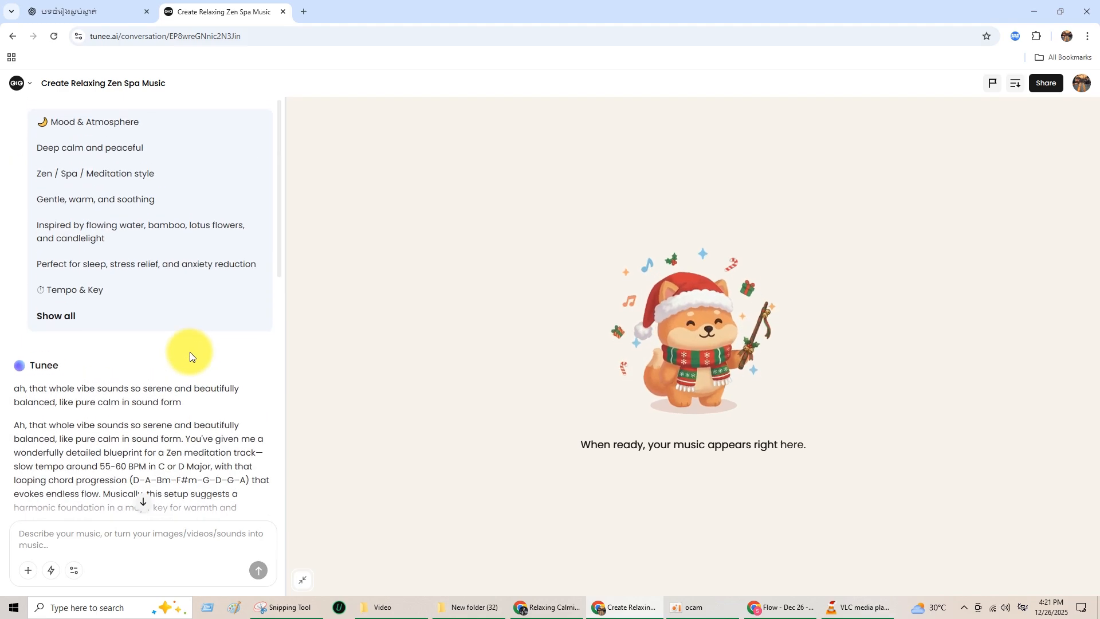
scroll(187, 359, down, 8)
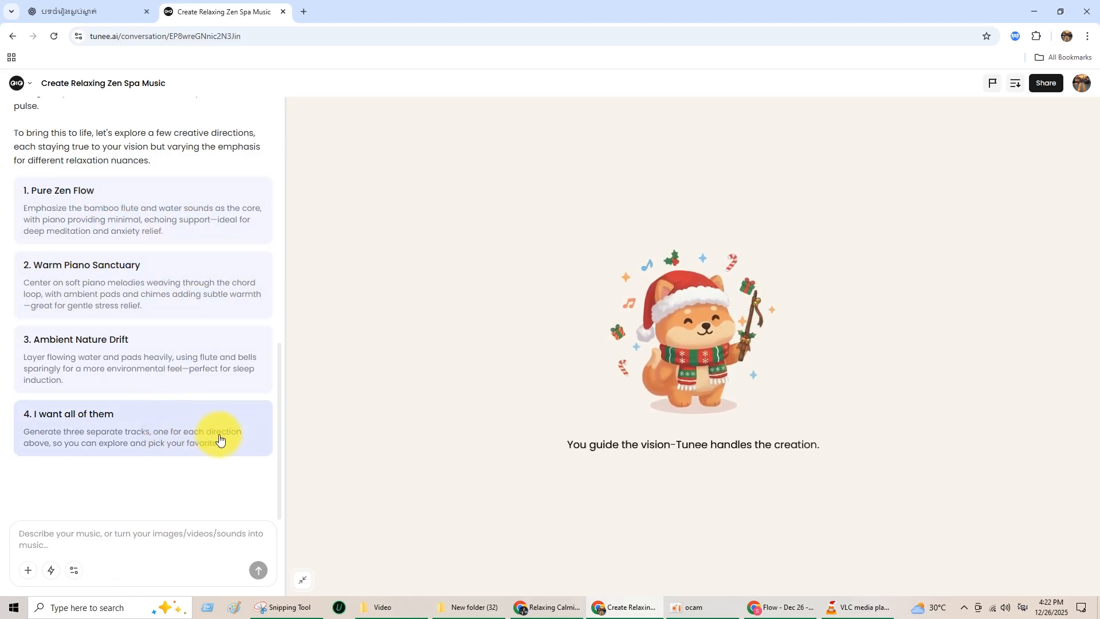
click(87, 415)
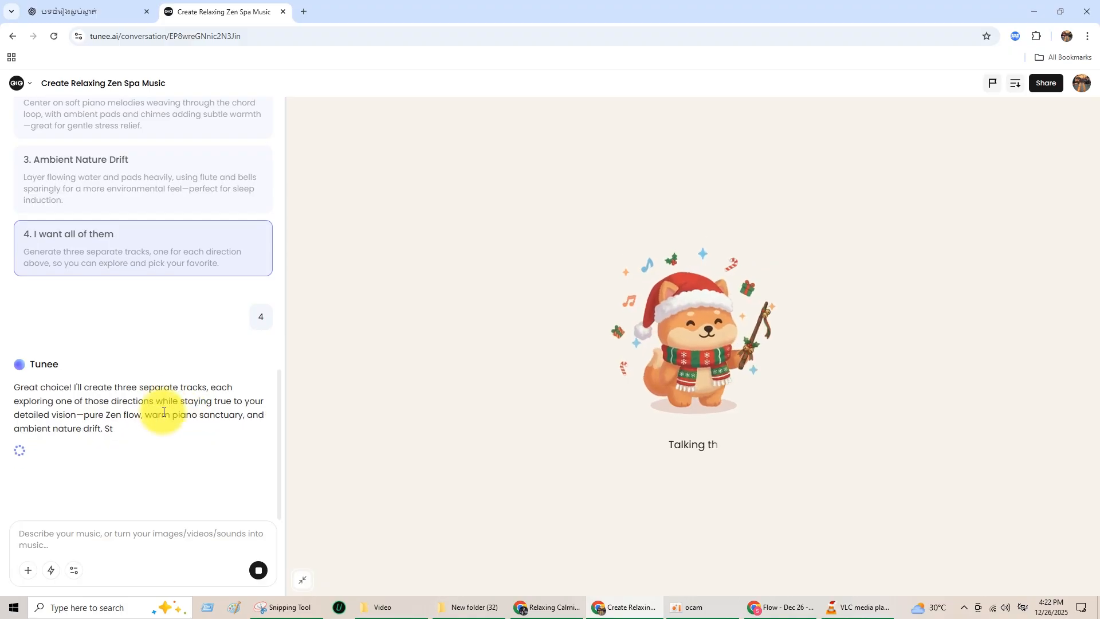
- Return to the ChatGPT song conversation and highlight the original relaxing music for sleep request beneath the reference images
click(115, 8)
scroll(556, 306, up, 15)
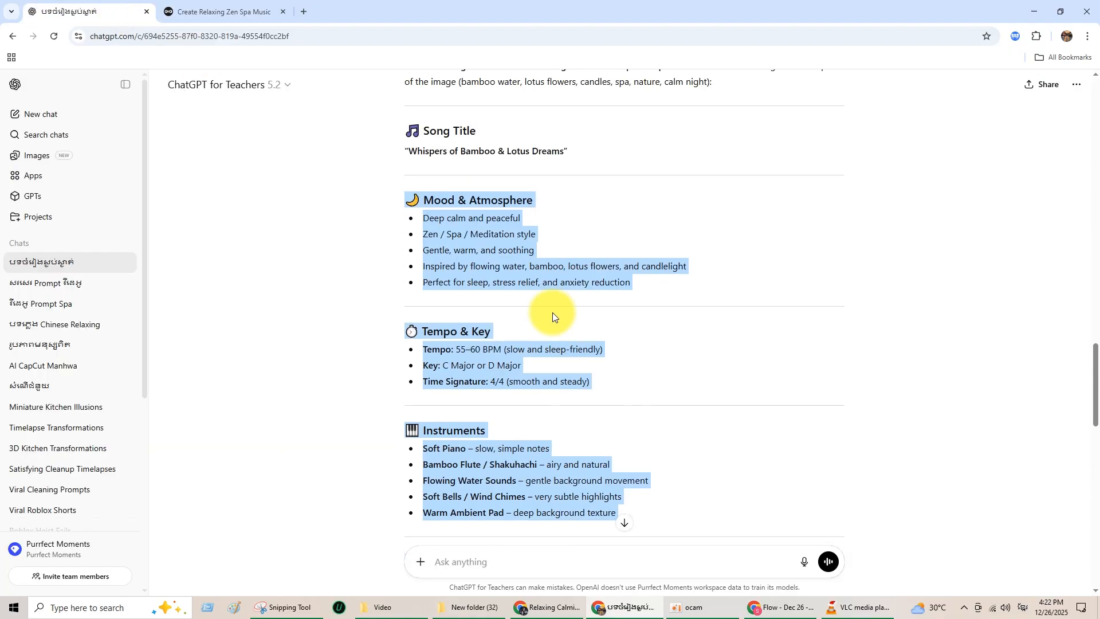
scroll(566, 323, up, 10)
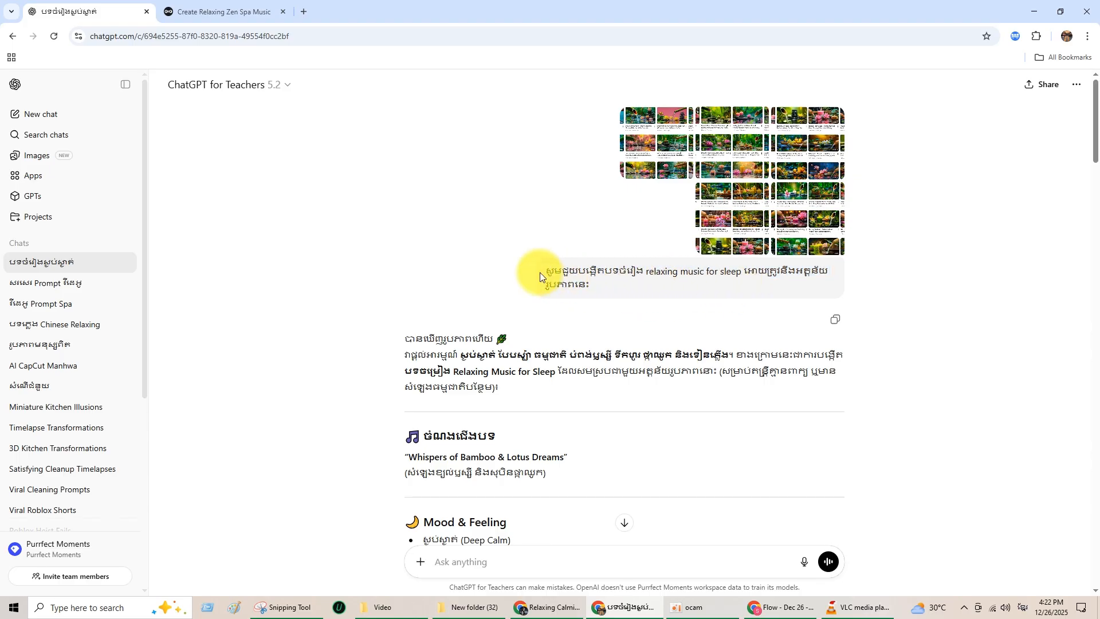
triple_click(554, 272)
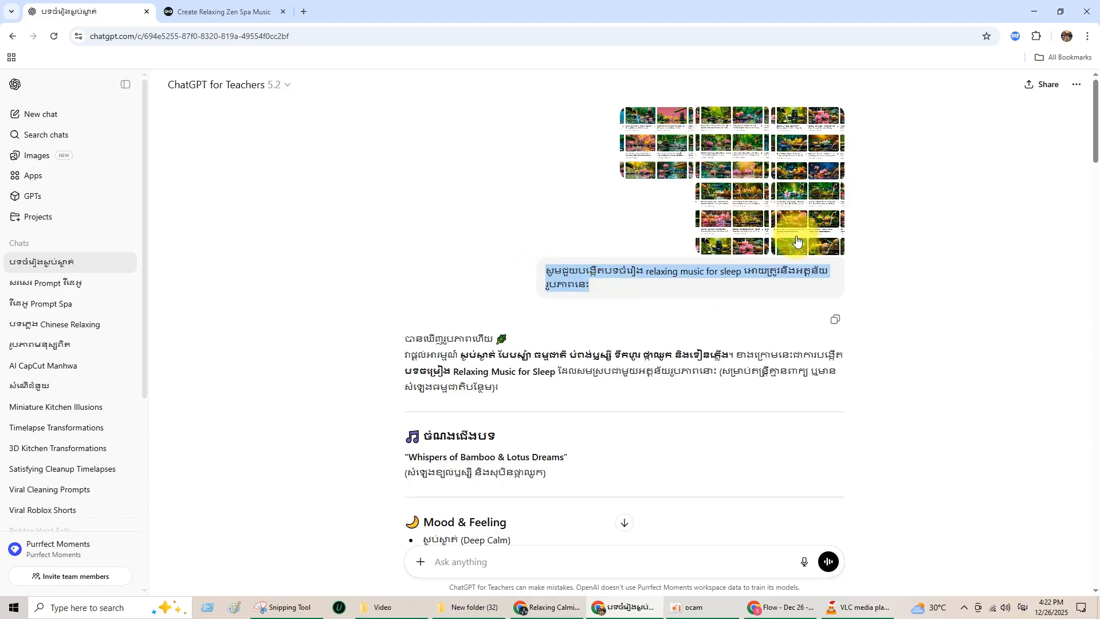
- Switch to the YouTube window and check the captured snip against the channel's latest video thumbnails
click(541, 611)
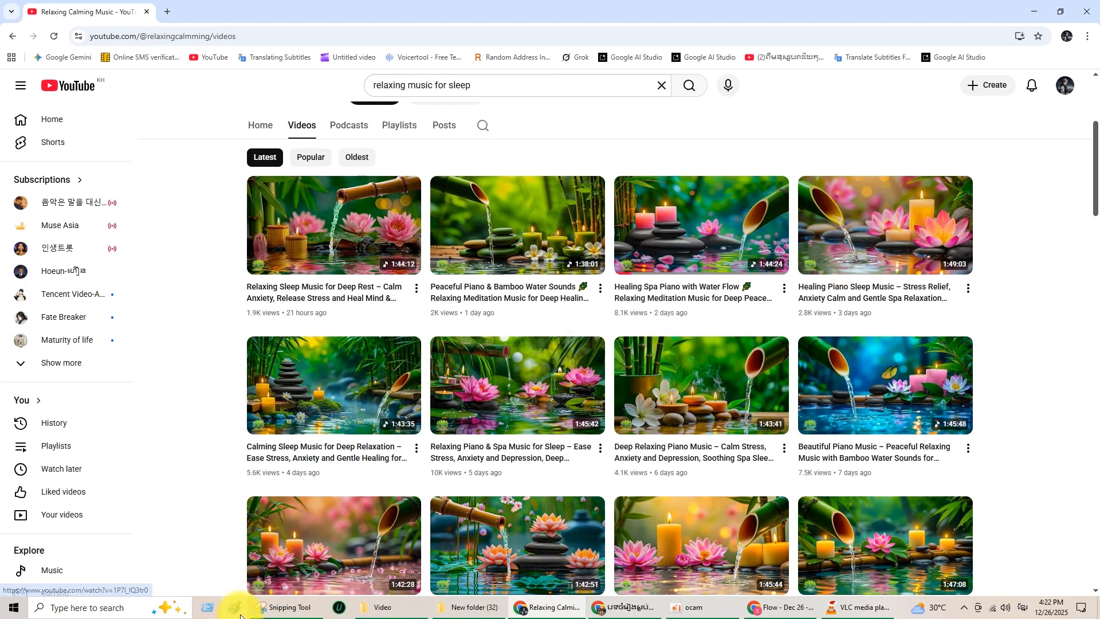
click(272, 608)
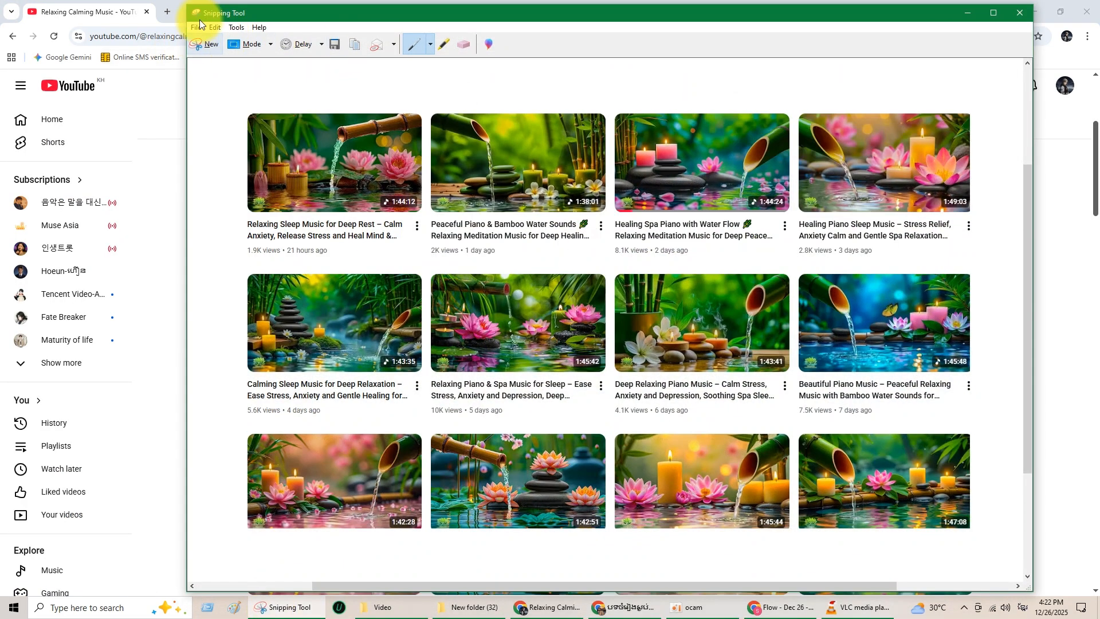
click(970, 12)
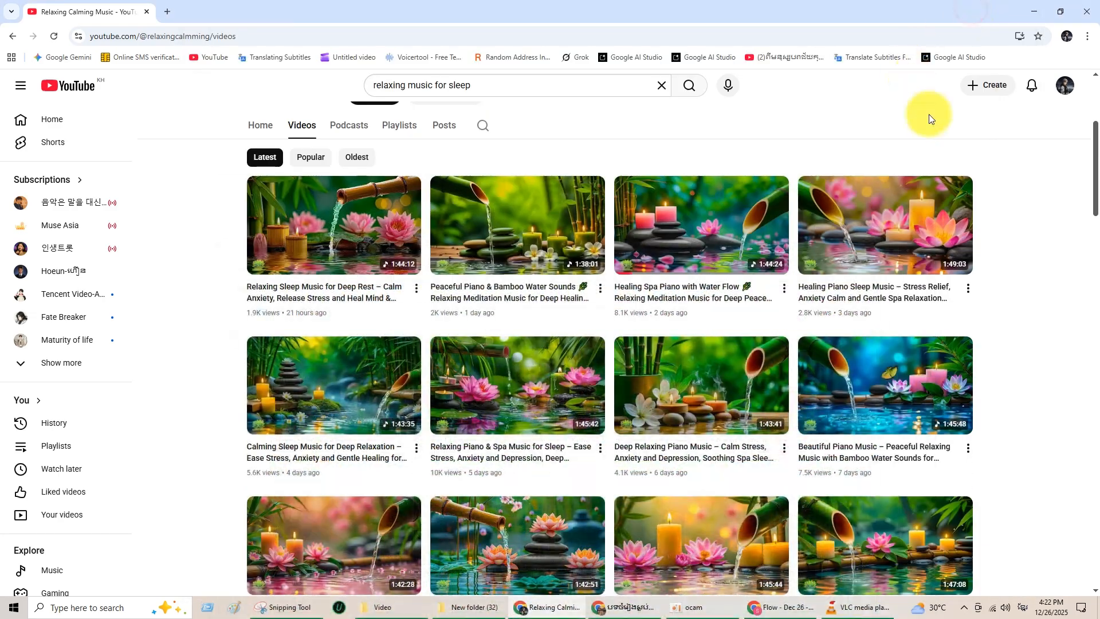
scroll(968, 296, down, 1)
scroll(962, 300, up, 1)
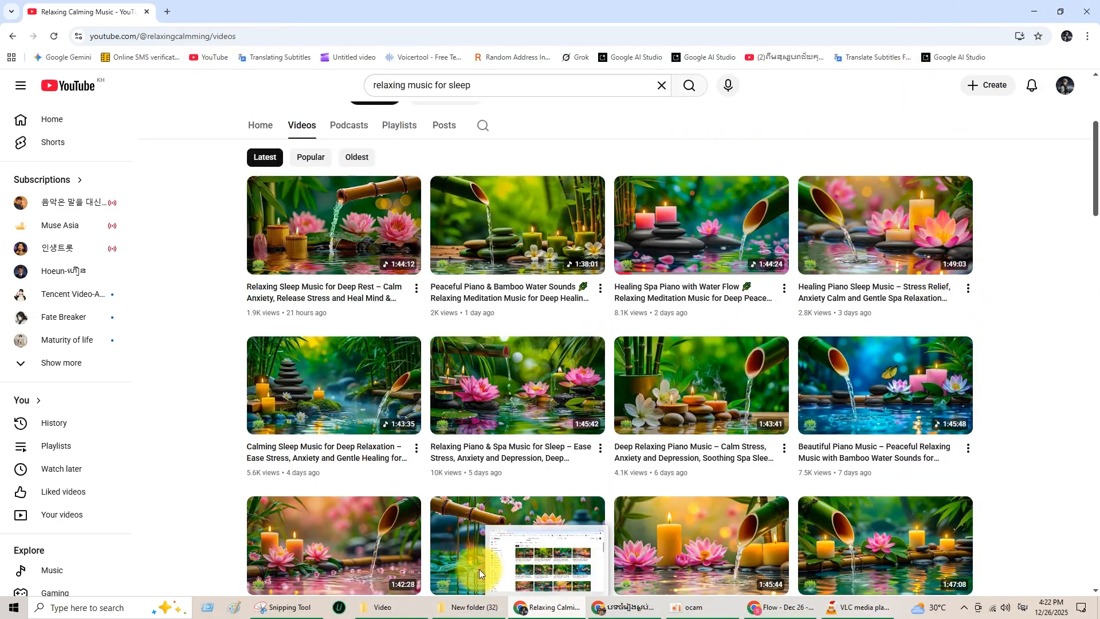
- Switch to the ChatGPT song conversation and skim the song concept's structure and optional humming section
click(603, 608)
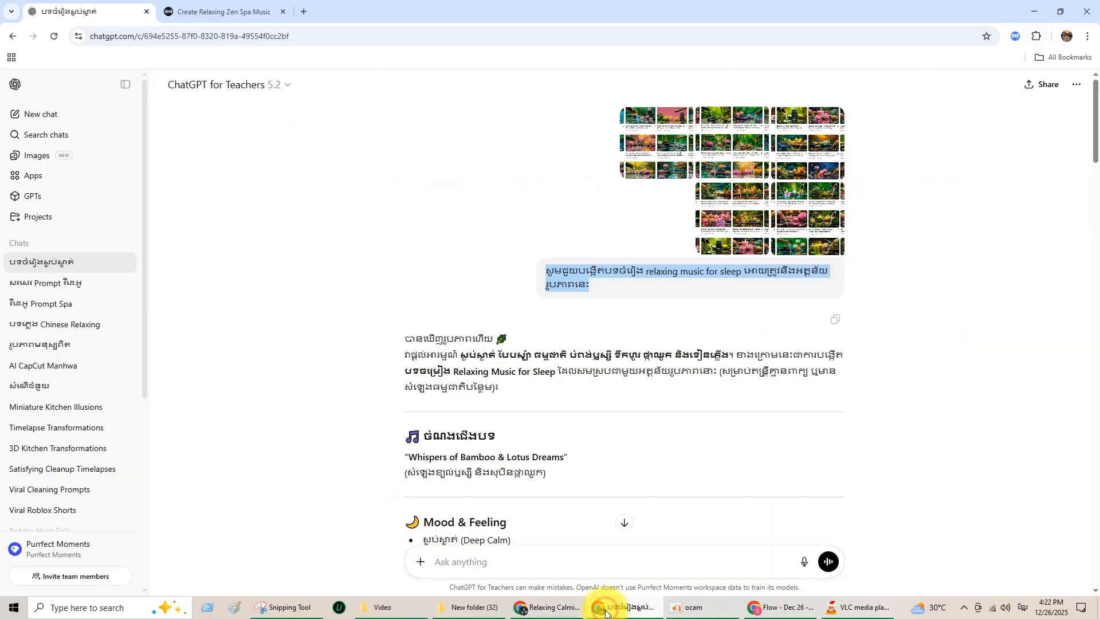
scroll(631, 383, down, 15)
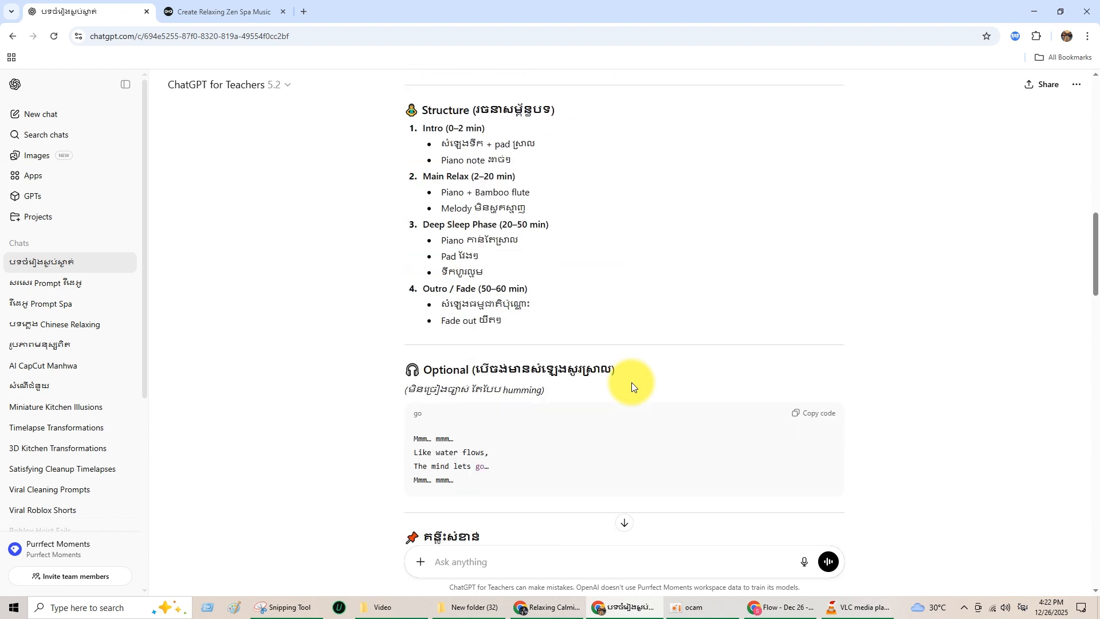
scroll(630, 383, up, 15)
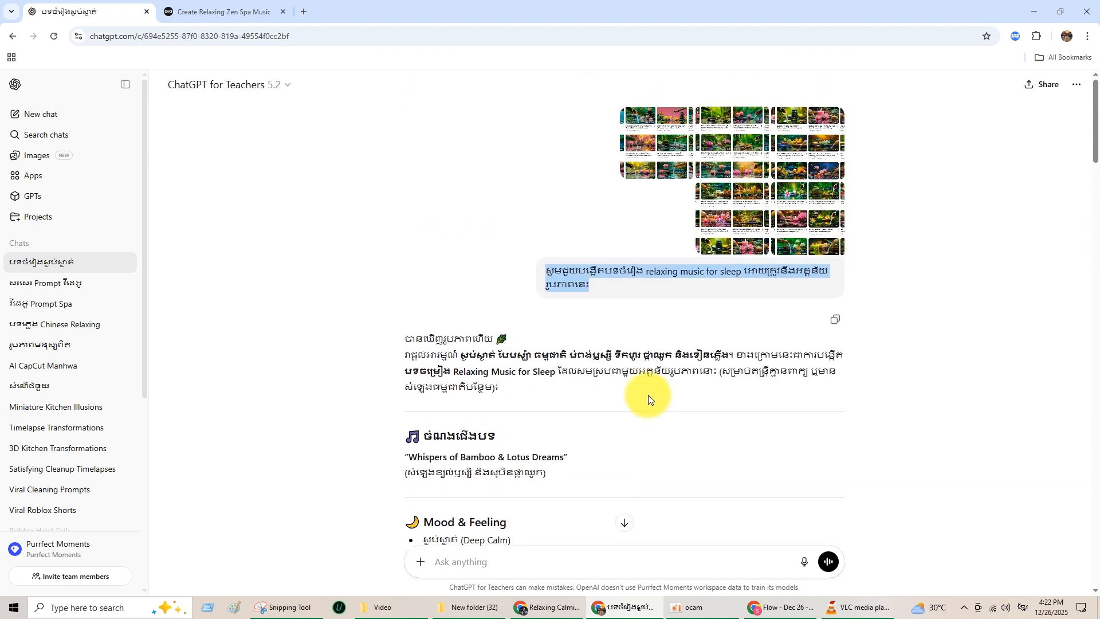
- Switch to the Tunee conversation and review the four creative directions and the musical prompts being written for the tracks
click(229, 8)
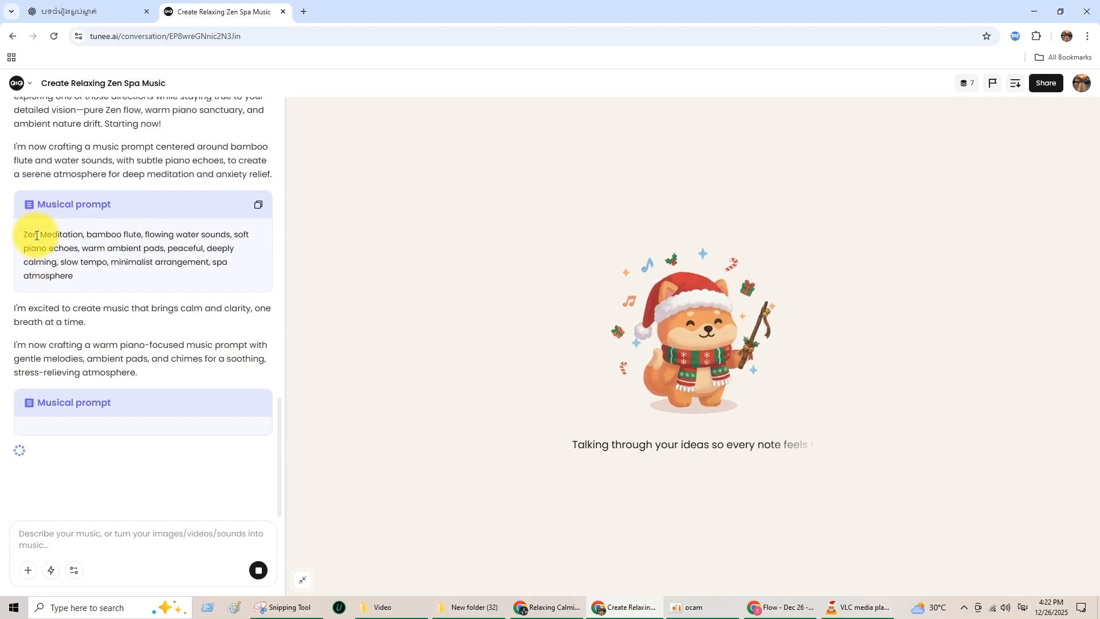
scroll(166, 299, up, 6)
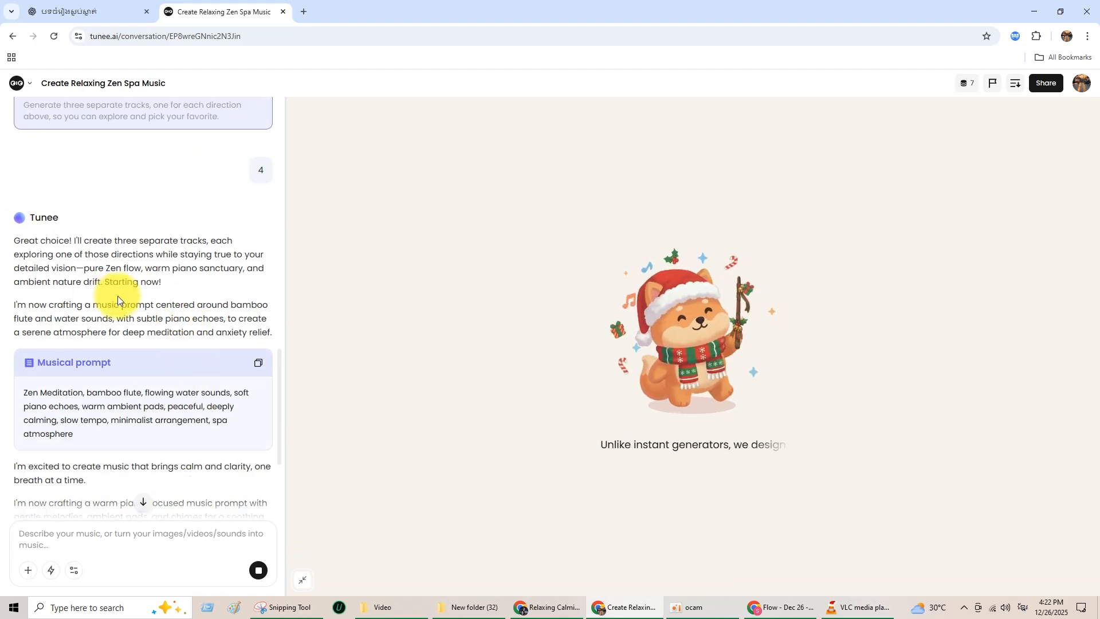
scroll(119, 295, up, 2)
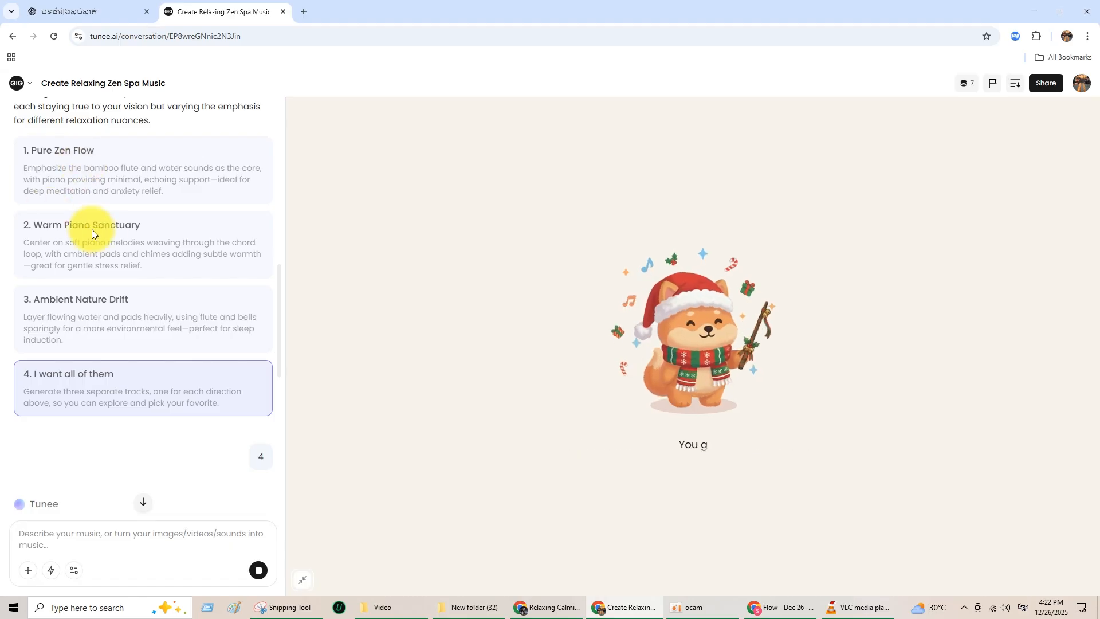
scroll(147, 412, down, 9)
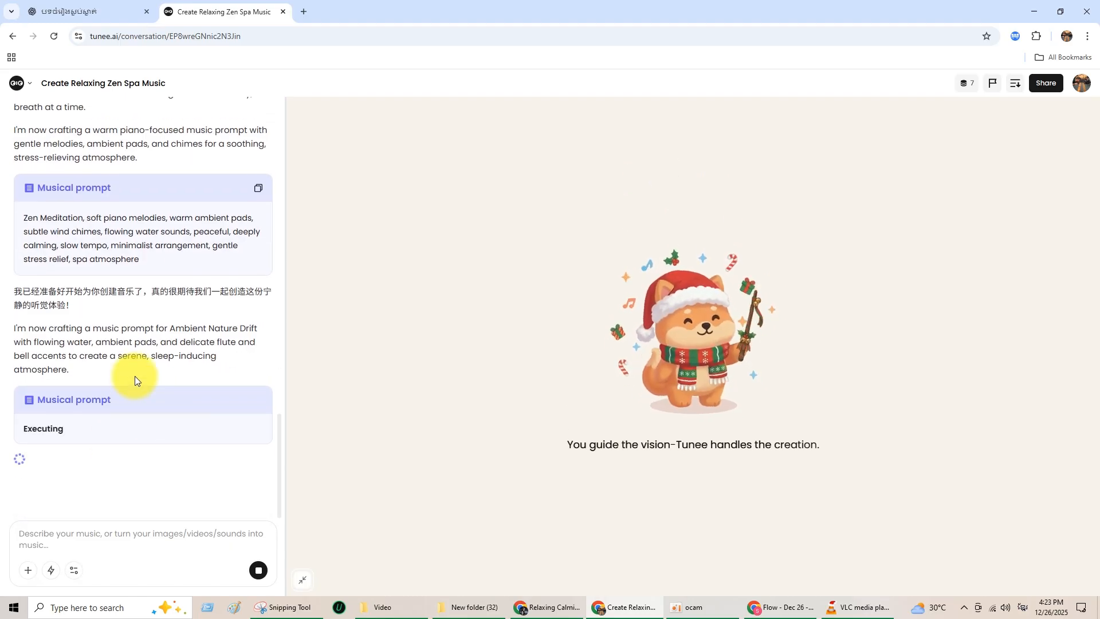
scroll(135, 376, up, 2)
scroll(117, 303, up, 2)
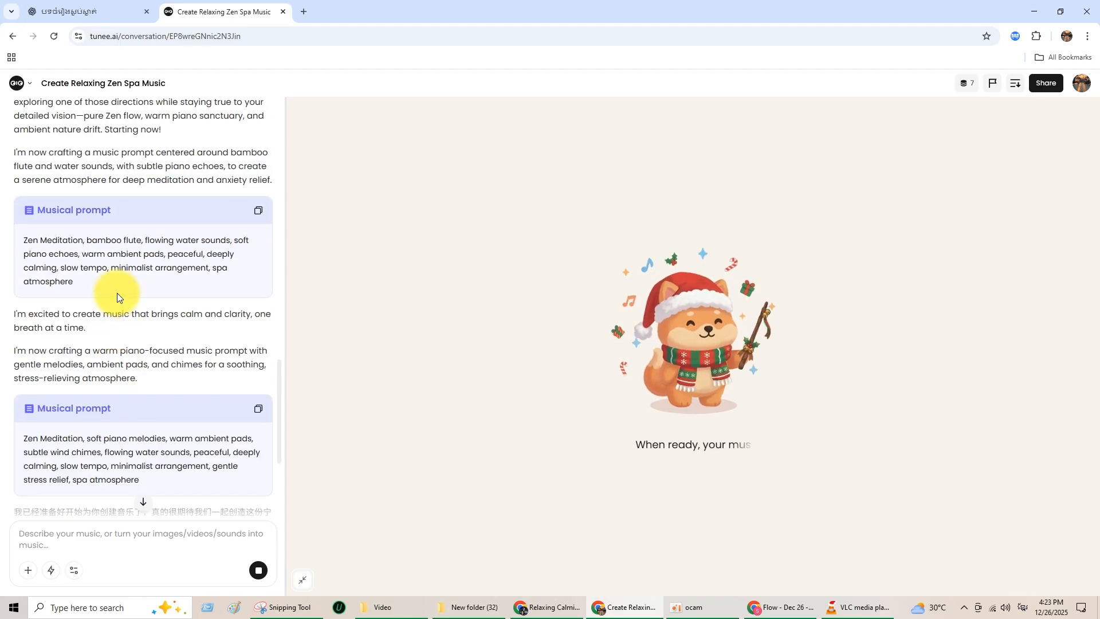
scroll(121, 306, down, 4)
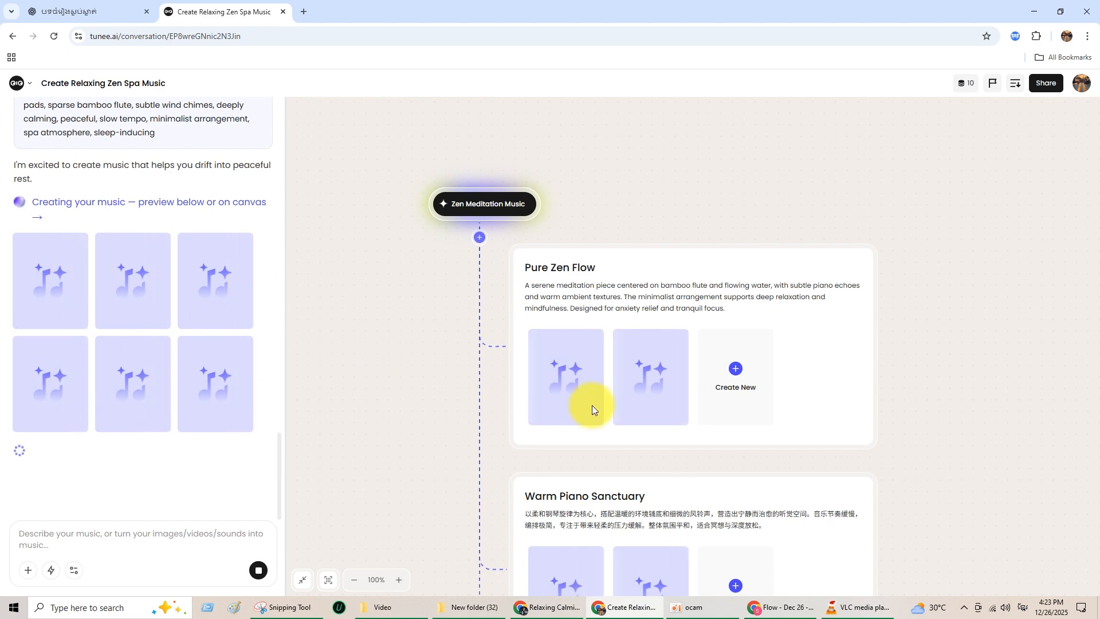
- Examine the Pure Zen Flow, Warm Piano Sanctuary and Ambient Nature Drift cards on the Tunee canvas
scroll(593, 404, down, 4)
scroll(590, 410, down, 6)
scroll(586, 410, up, 3)
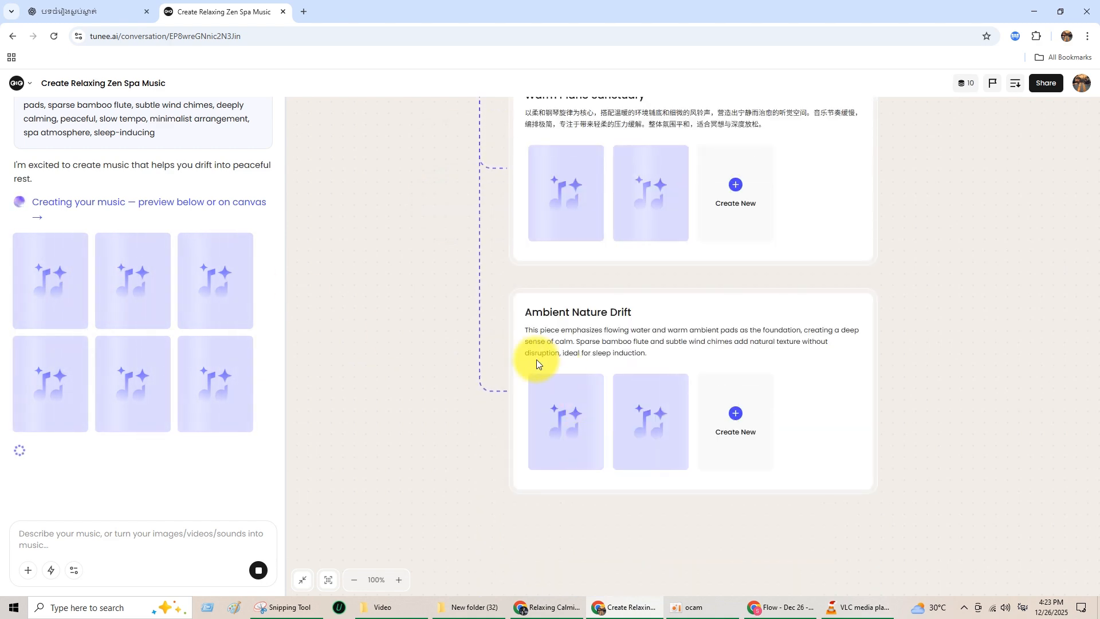
scroll(608, 331, up, 5)
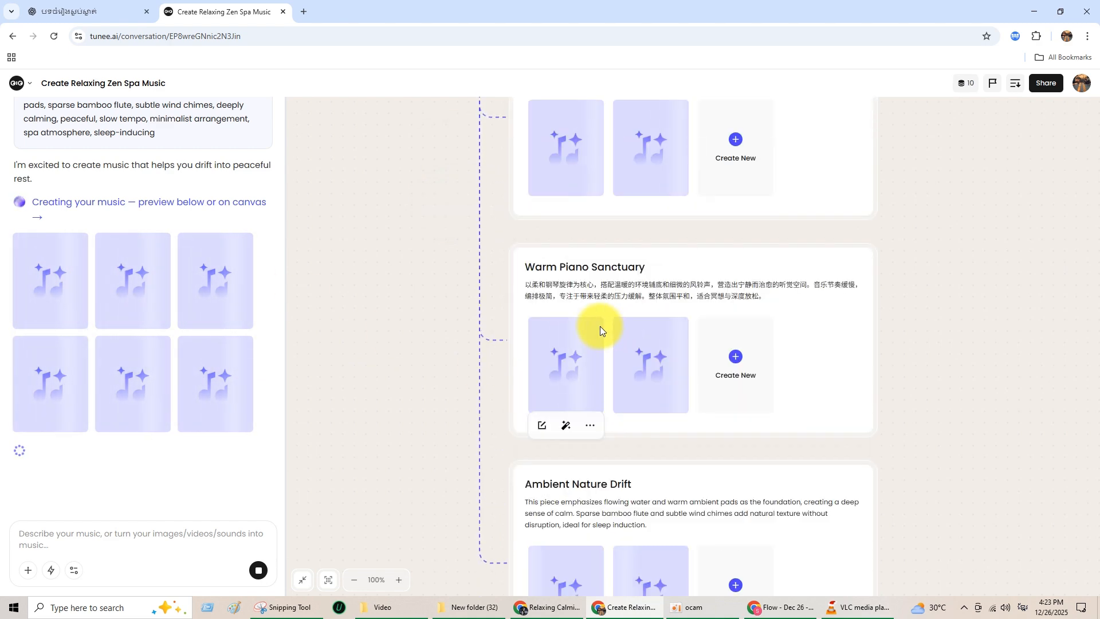
click(589, 322)
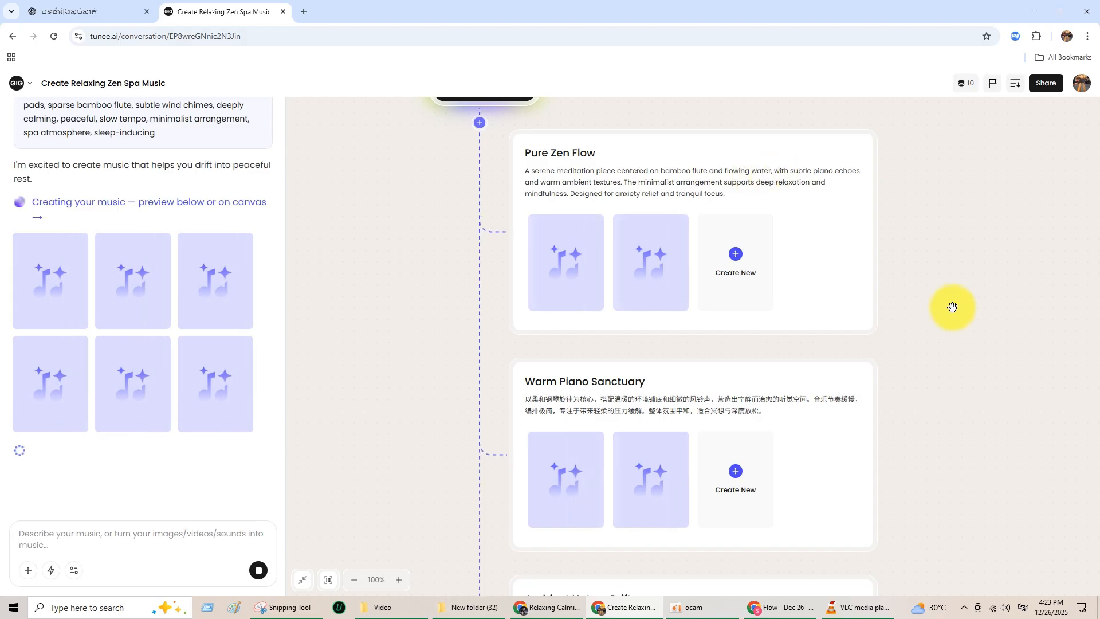
scroll(946, 335, down, 4)
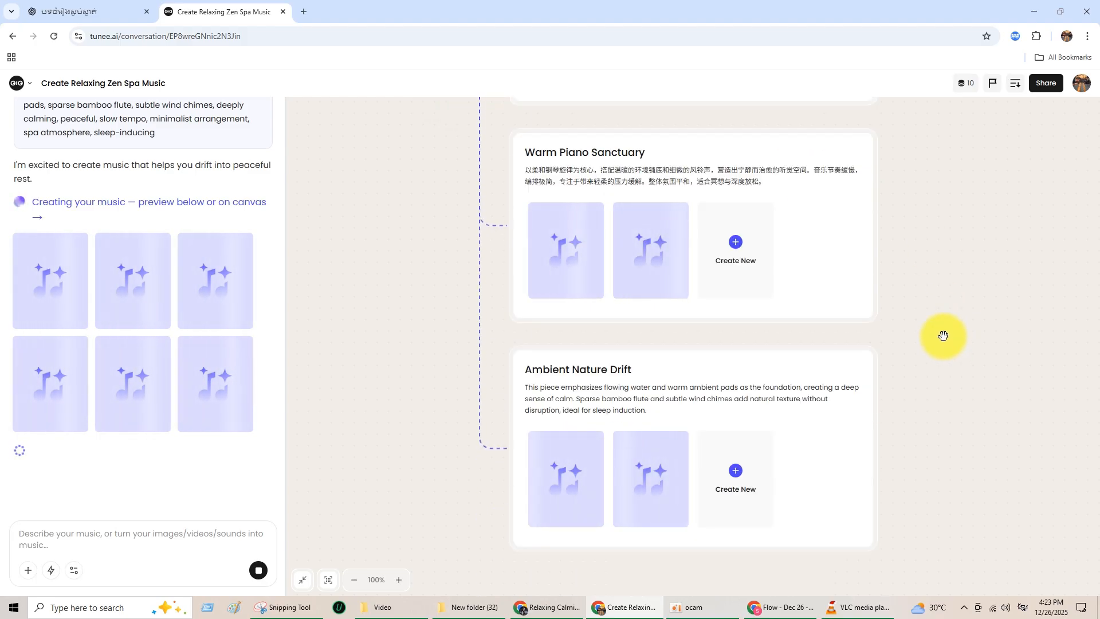
scroll(780, 403, up, 5)
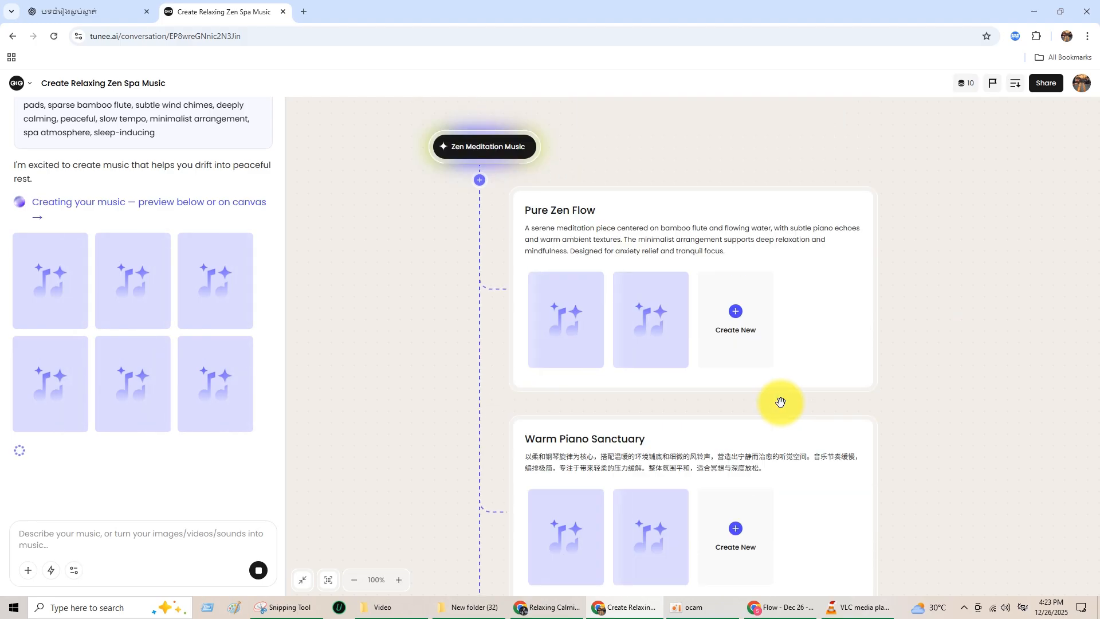
scroll(781, 403, down, 3)
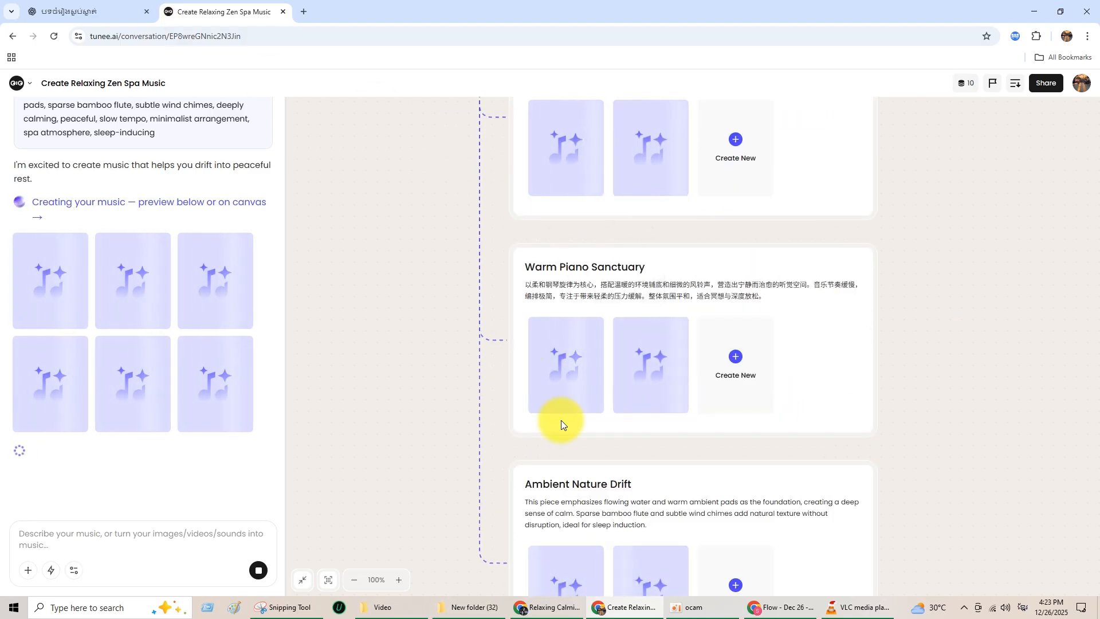
- Switch to the YouTube window and browse the Relaxing Calming Music channel's video thumbnails
click(549, 608)
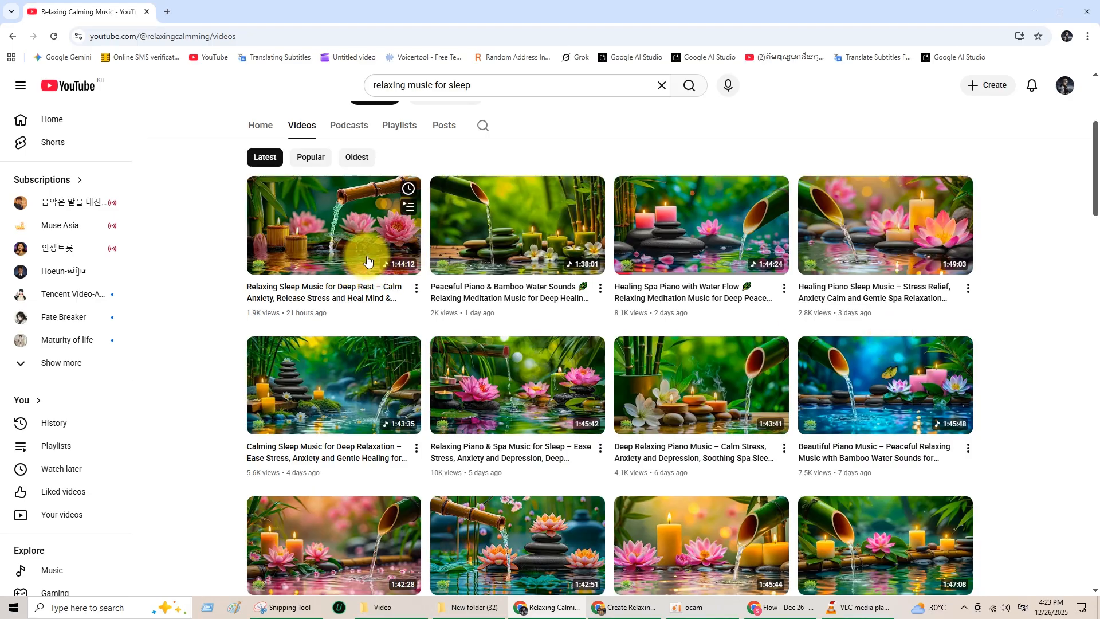
scroll(939, 274, down, 15)
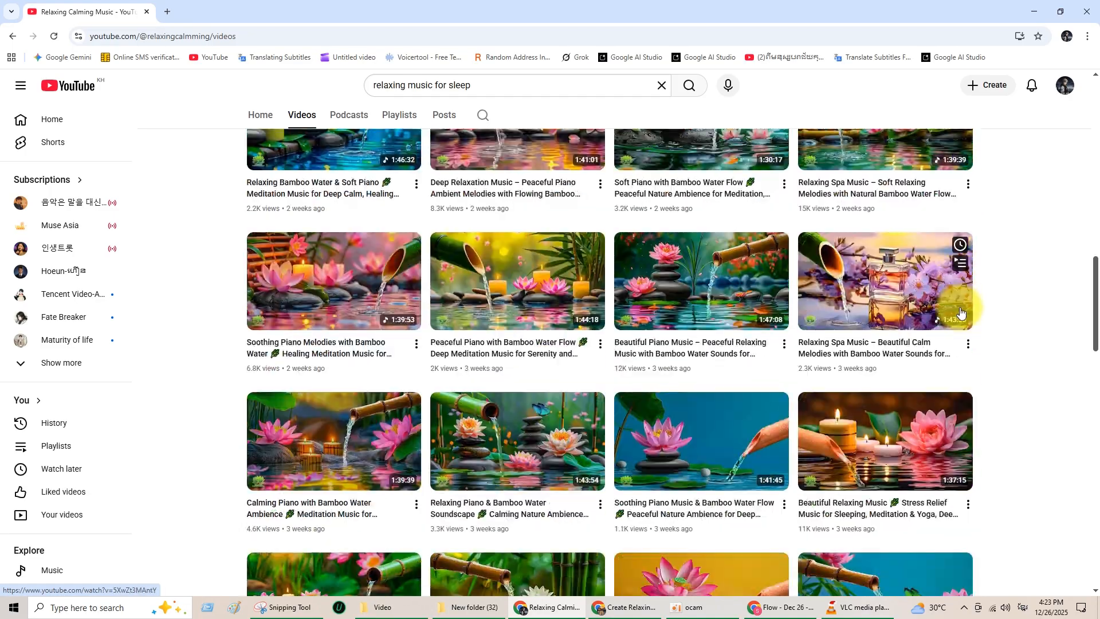
scroll(961, 317, up, 10)
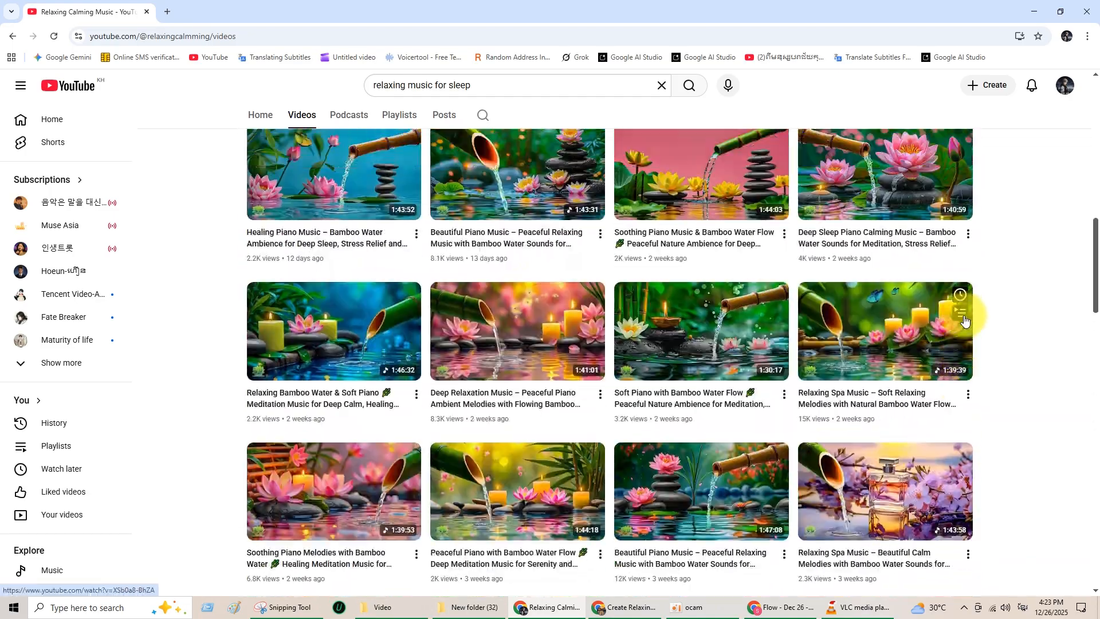
scroll(999, 288, up, 6)
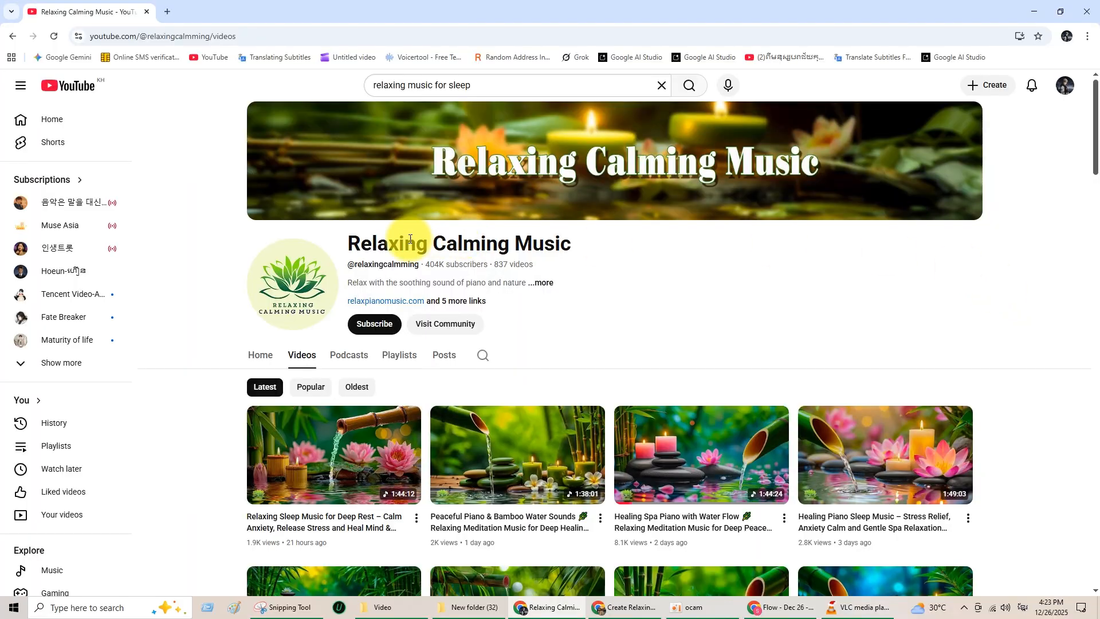
- Highlight the channel name "Relaxing Calming Music" on its YouTube page, clear the highlight, and minimize the window to return to Tunee
drag(355, 234, 590, 253)
click(611, 272)
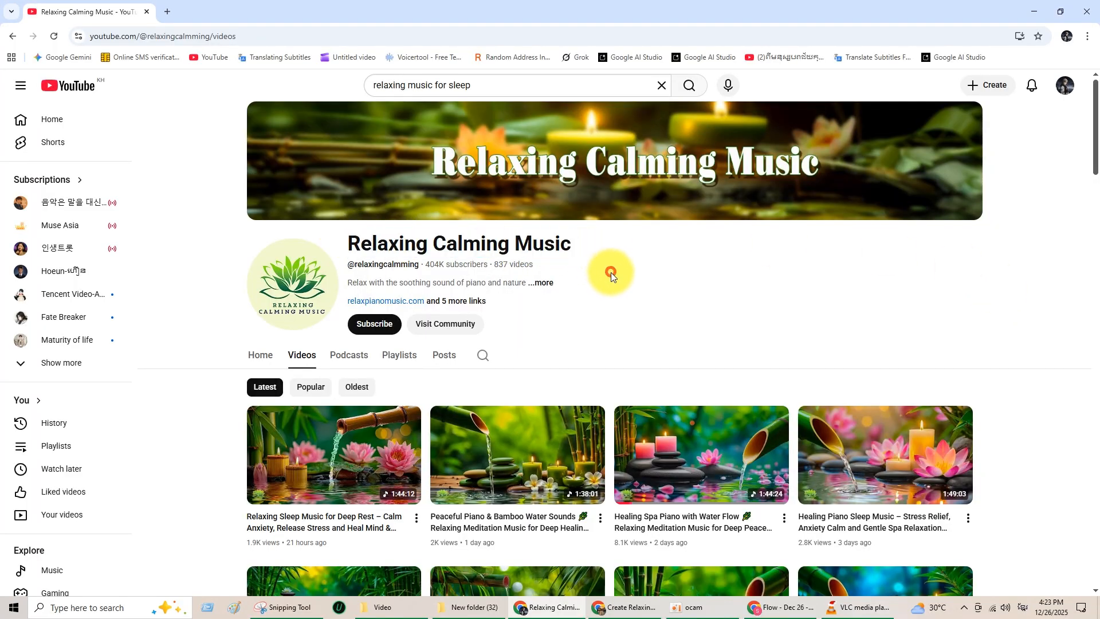
scroll(856, 255, down, 4)
scroll(860, 256, up, 4)
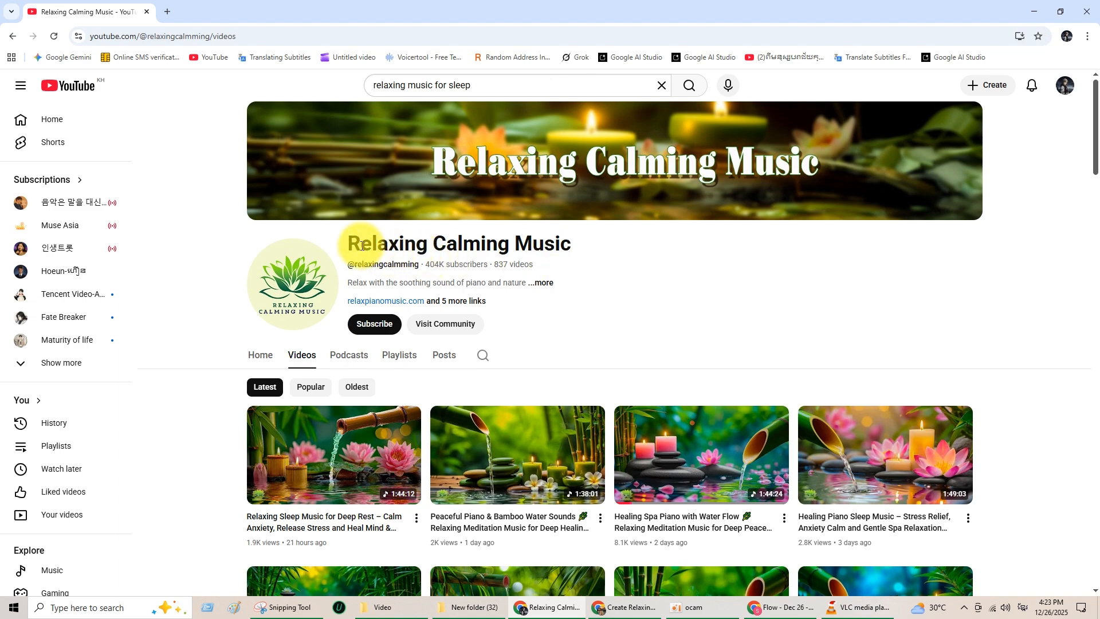
drag(380, 240, 616, 257)
click(659, 262)
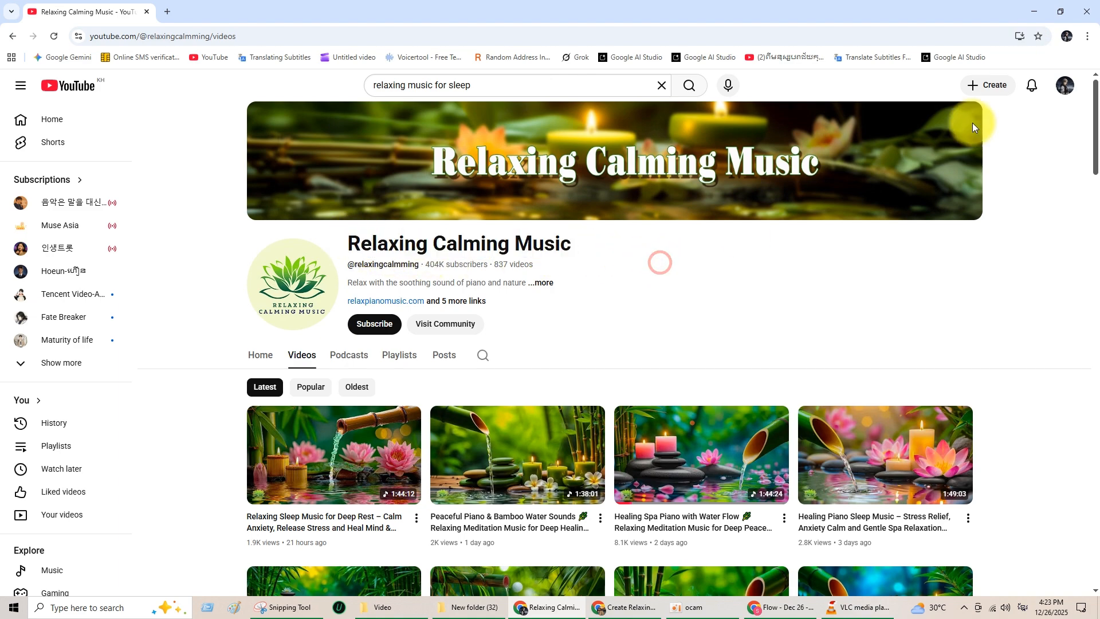
click(1043, 15)
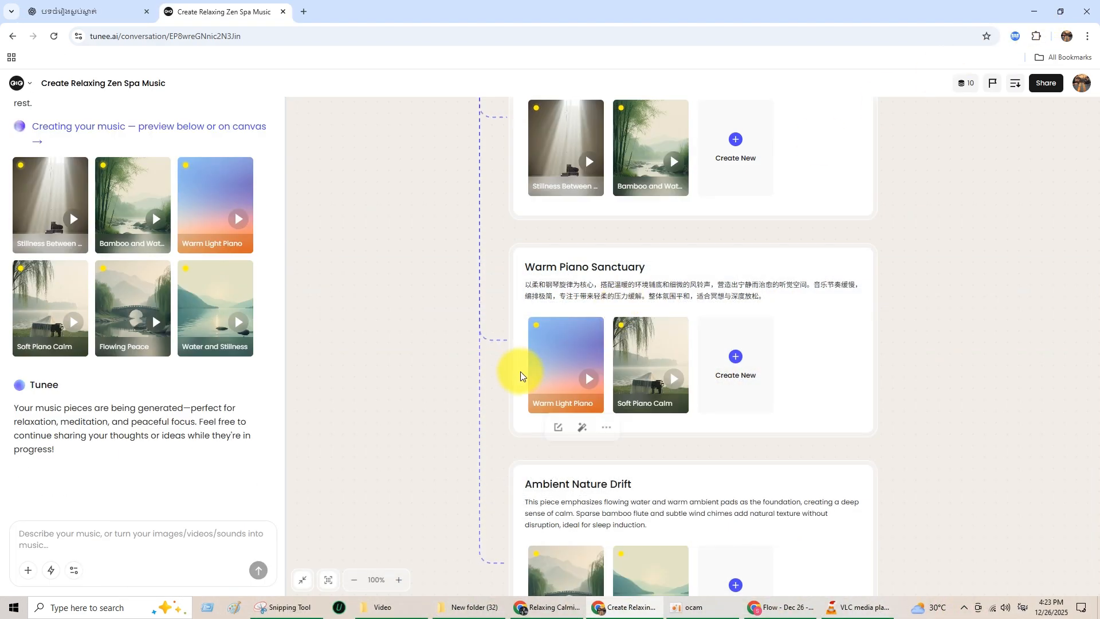
- Play the first Pure Zen Flow track, "Stillness Between", and look over the generated tracks of all three directions while listening
scroll(521, 361, up, 2)
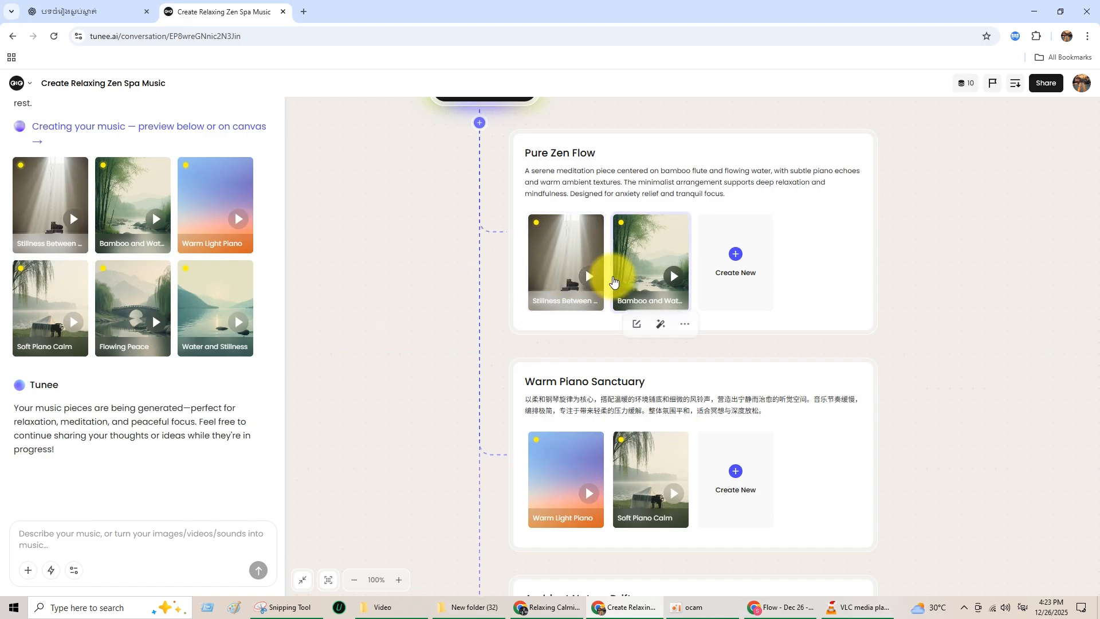
click(582, 280)
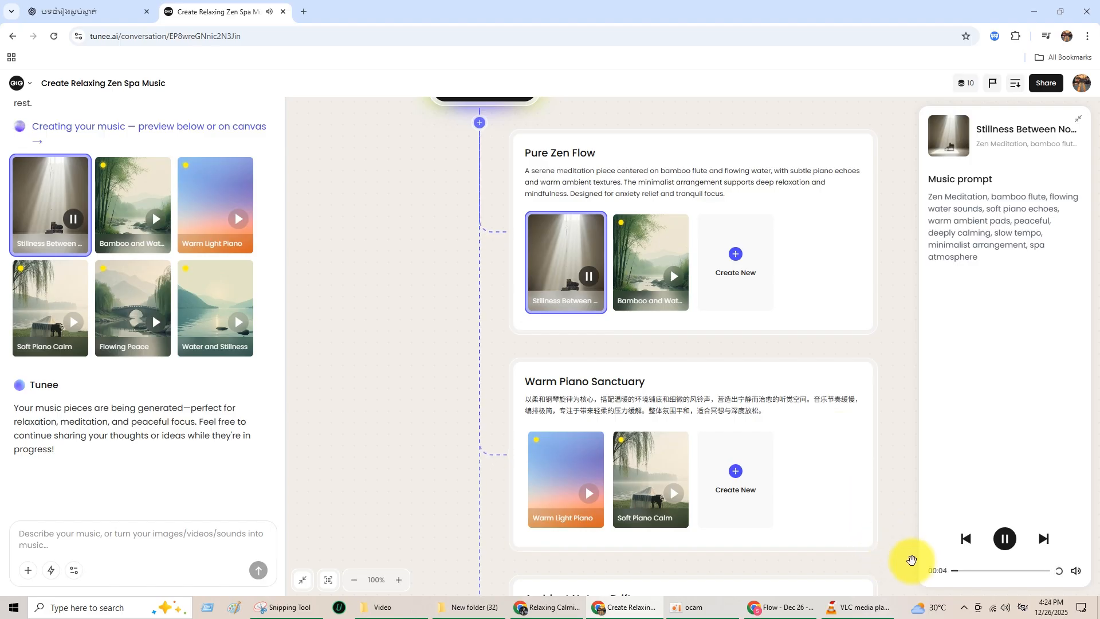
scroll(877, 451, up, 2)
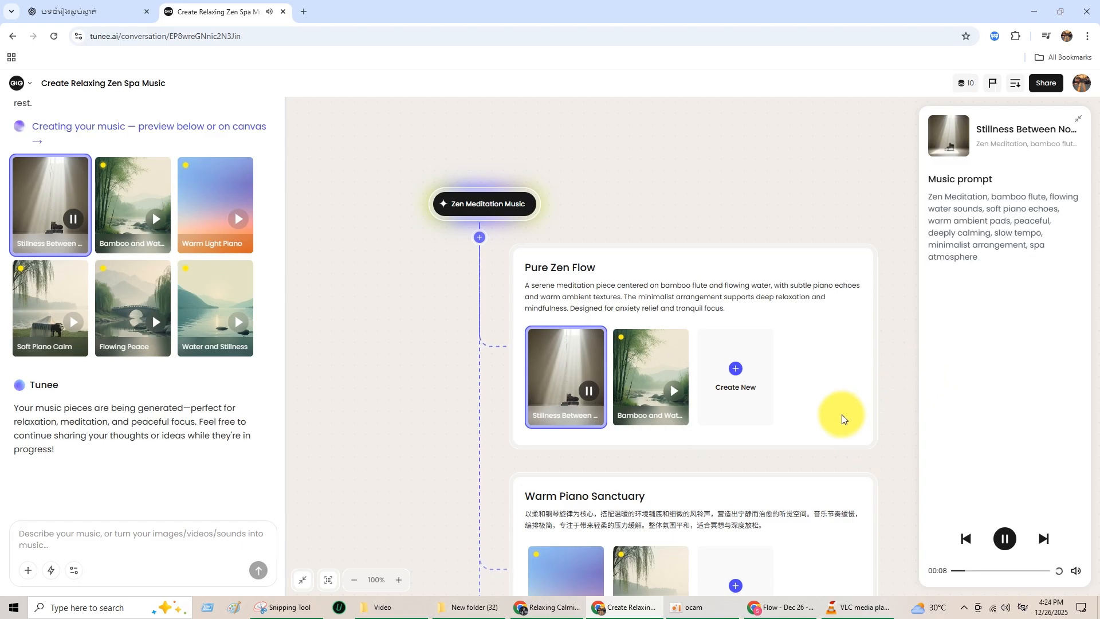
scroll(834, 422, down, 2)
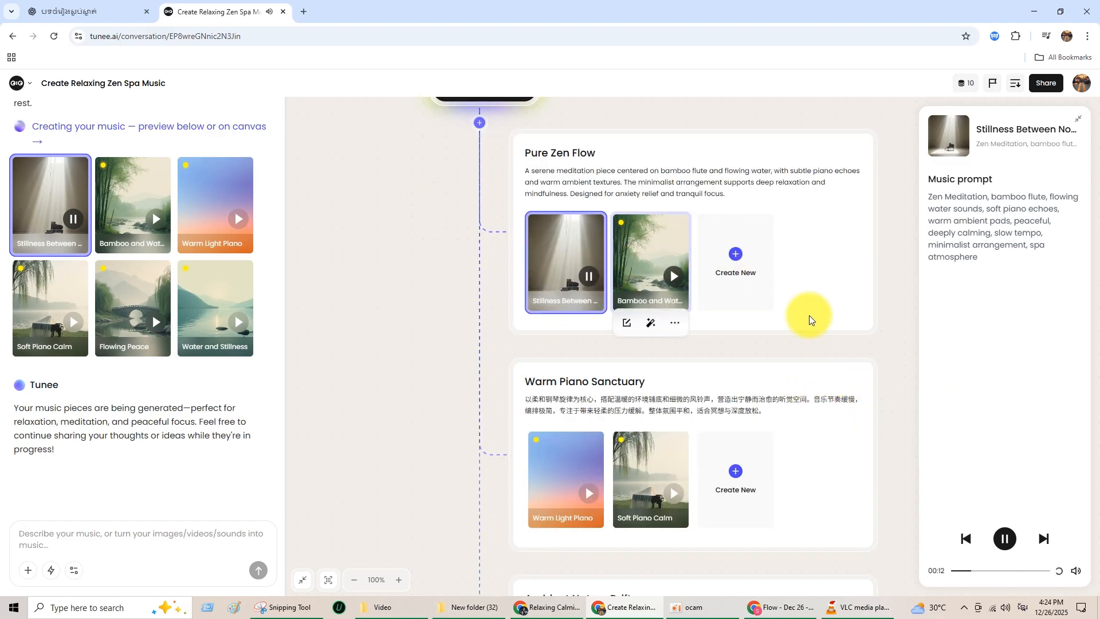
scroll(836, 355, down, 8)
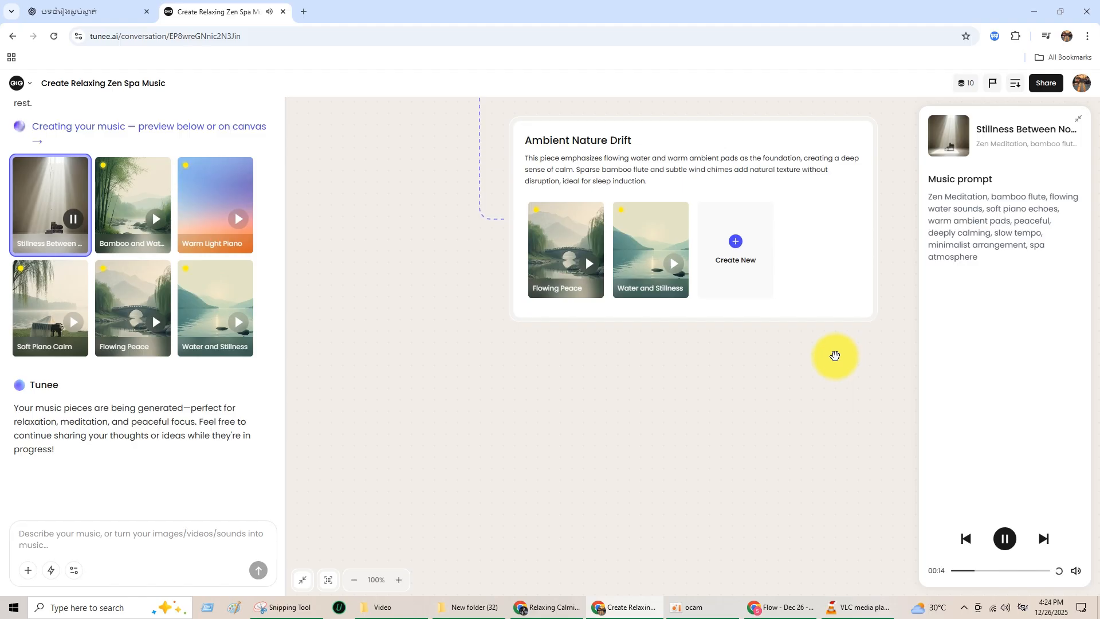
scroll(834, 355, up, 9)
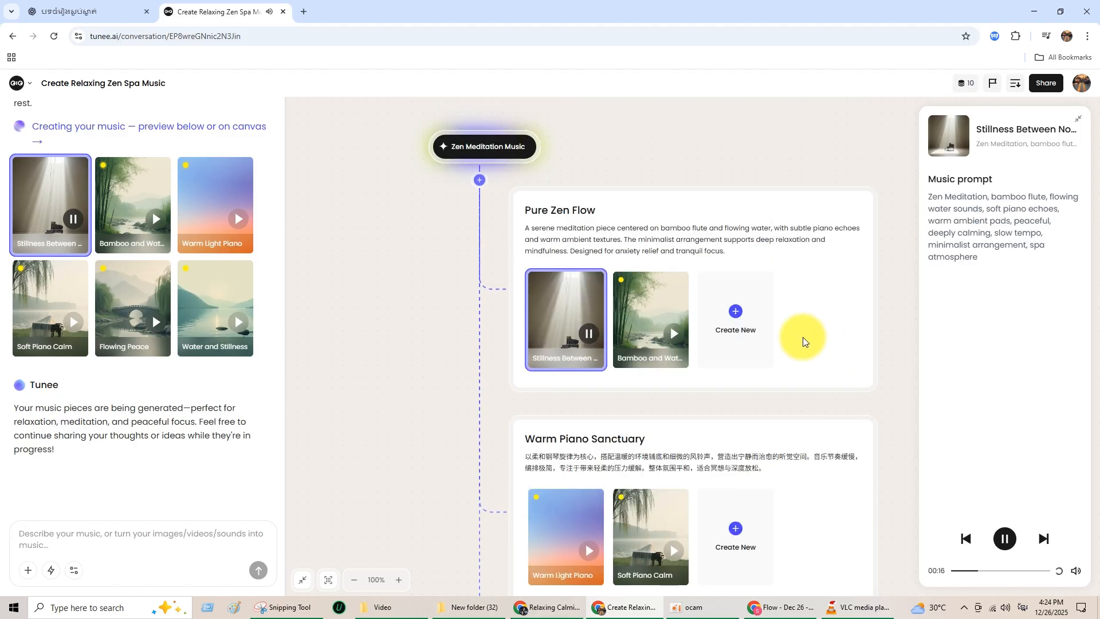
scroll(796, 372, down, 10)
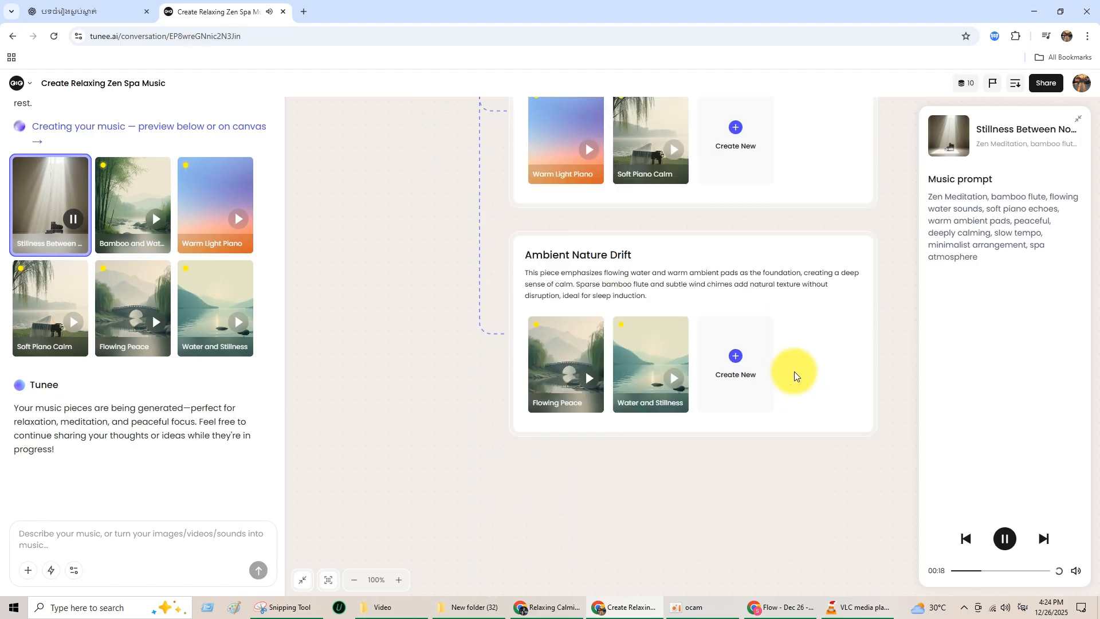
scroll(793, 371, up, 5)
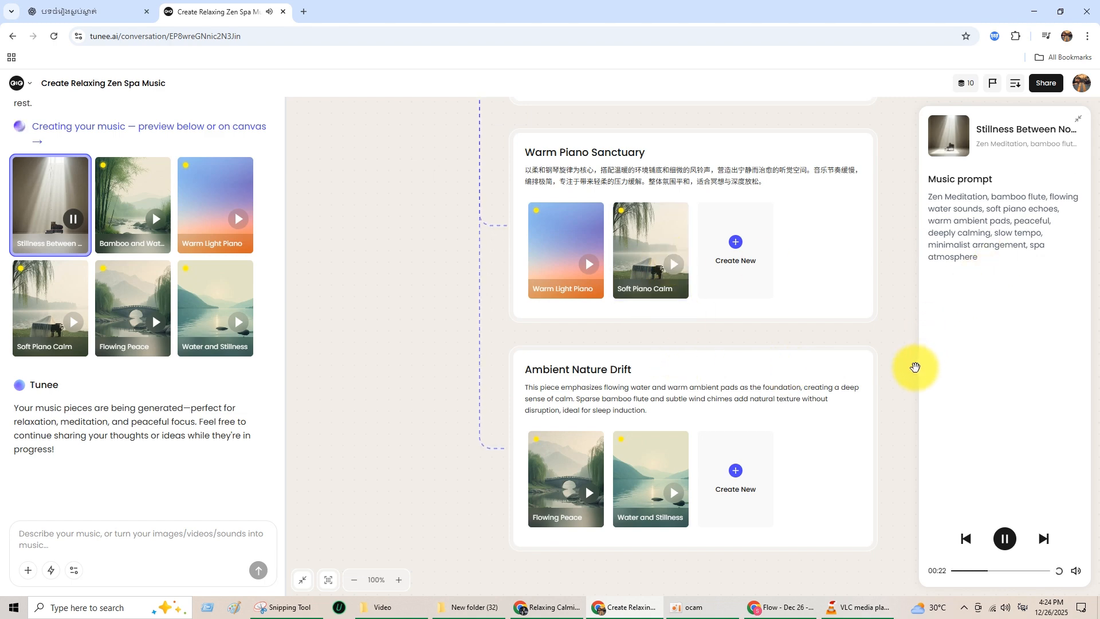
scroll(914, 368, down, 2)
scroll(894, 379, up, 2)
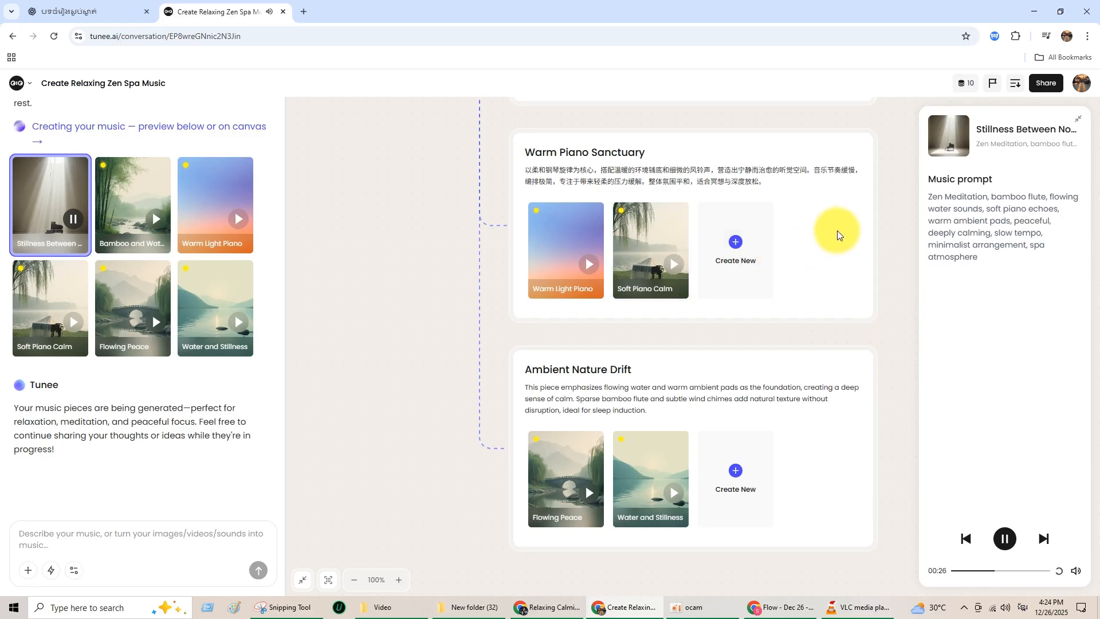
- Return to the Pure Zen Flow card and play its "Bamboo and Water" track
scroll(834, 241, up, 2)
scroll(826, 289, up, 2)
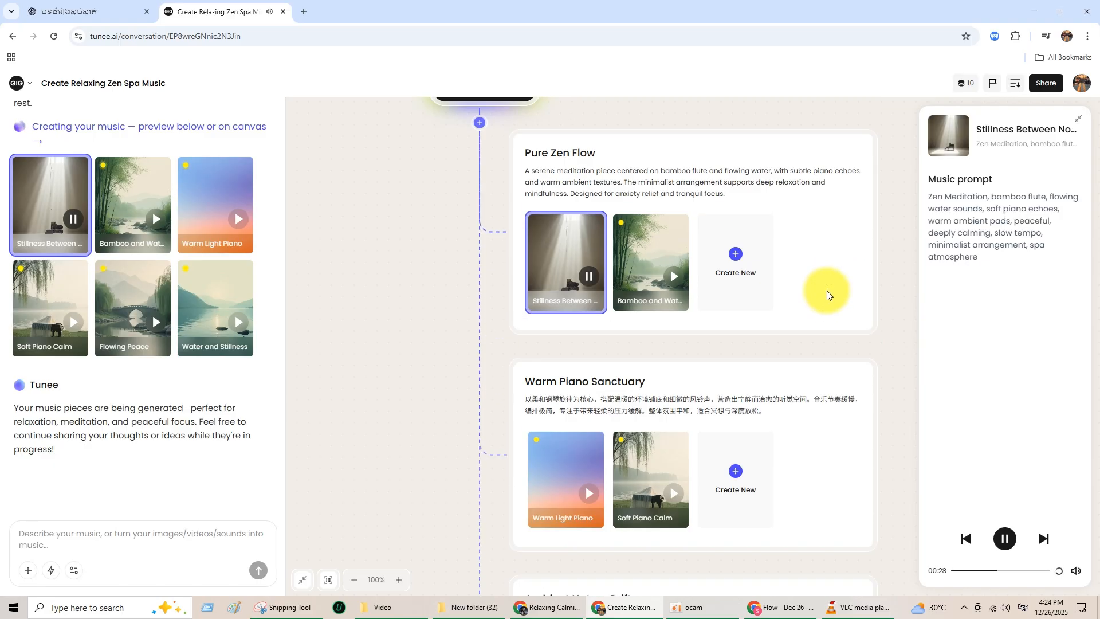
scroll(851, 305, up, 1)
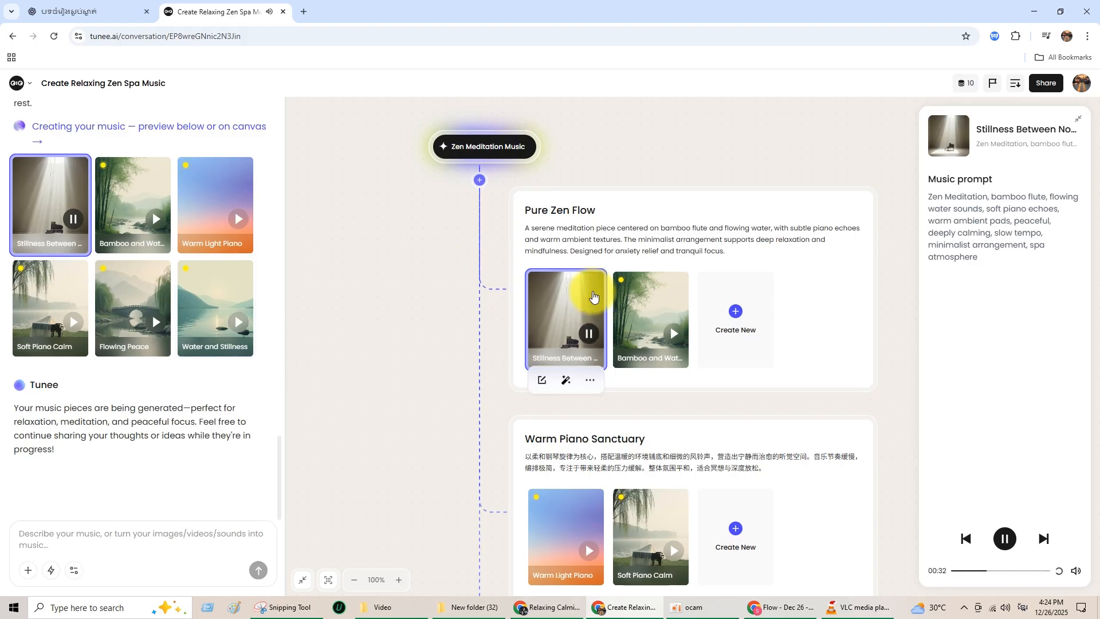
click(669, 342)
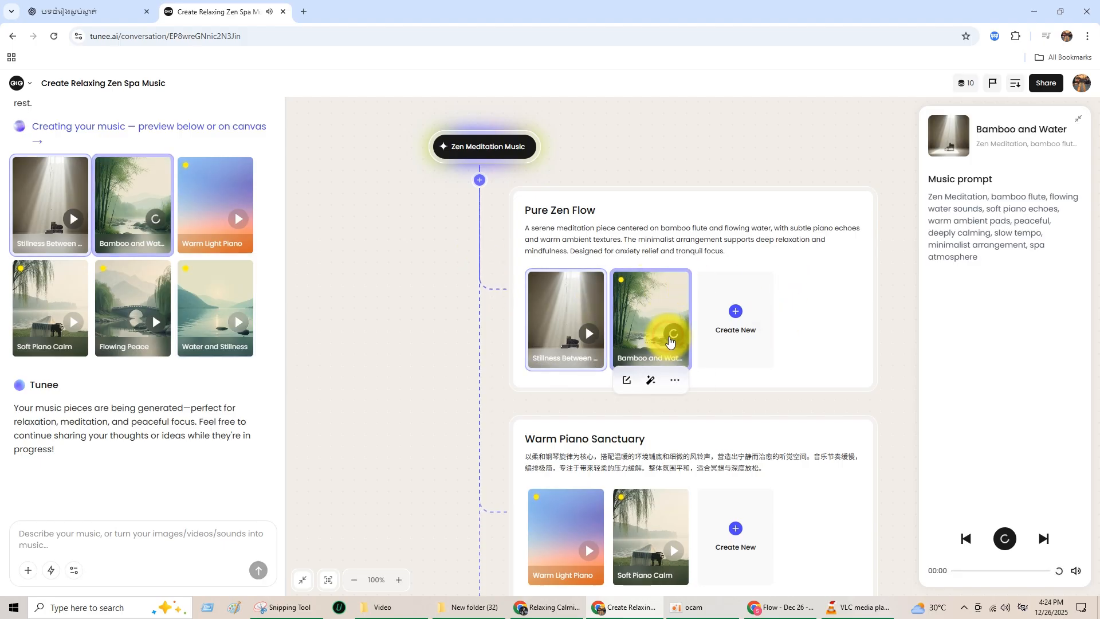
- Look over the track cards of all three music directions on the canvas while "Bamboo and Water" plays
scroll(772, 373, down, 3)
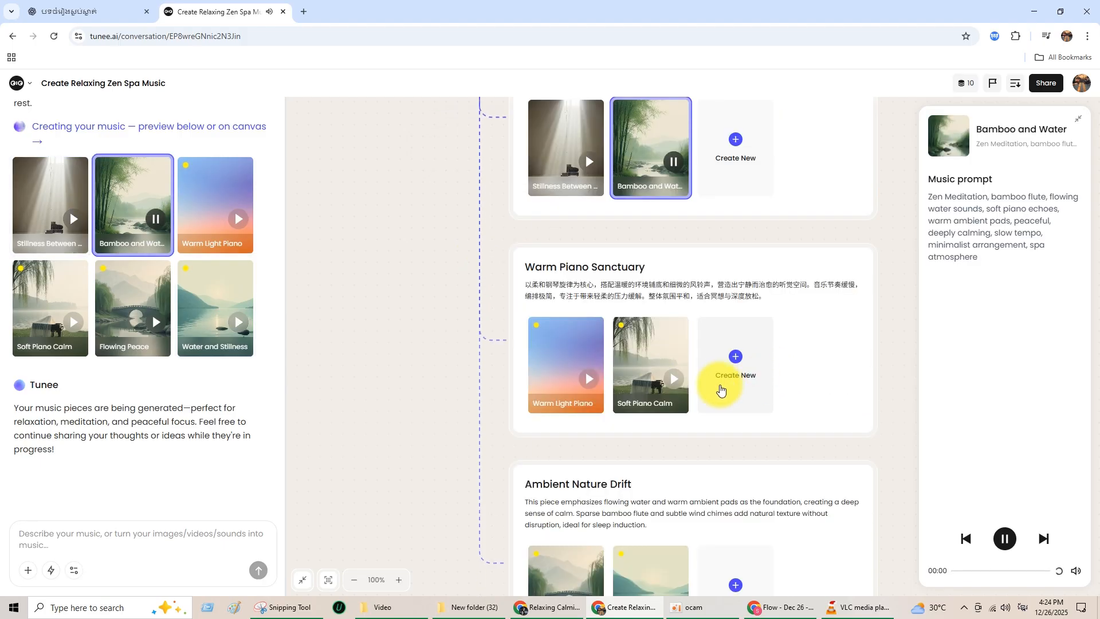
scroll(782, 292, up, 2)
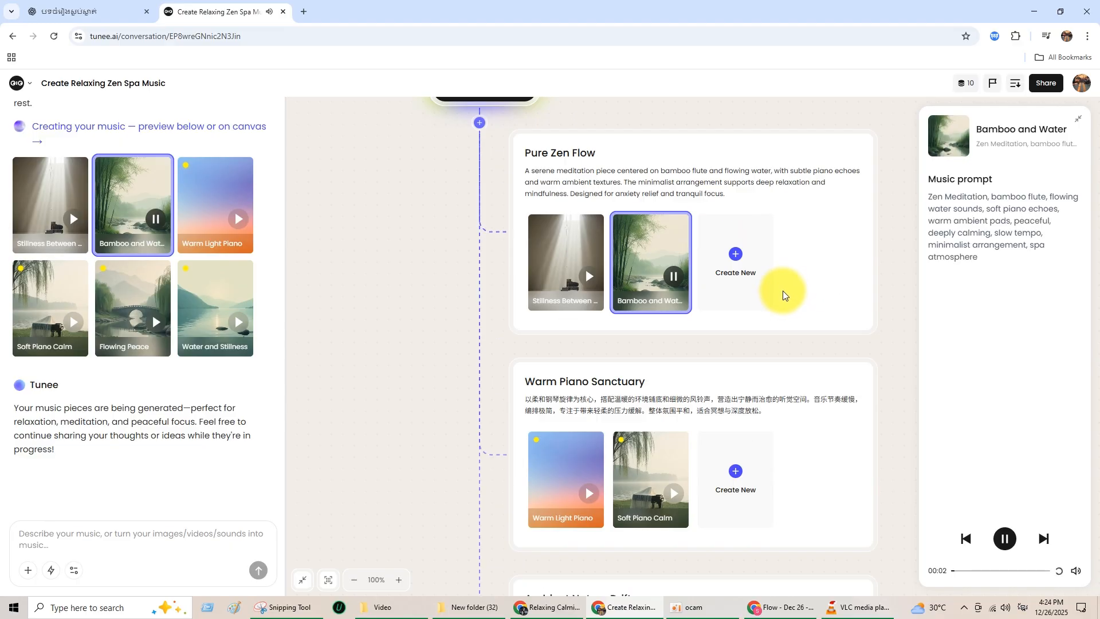
scroll(782, 297, up, 3)
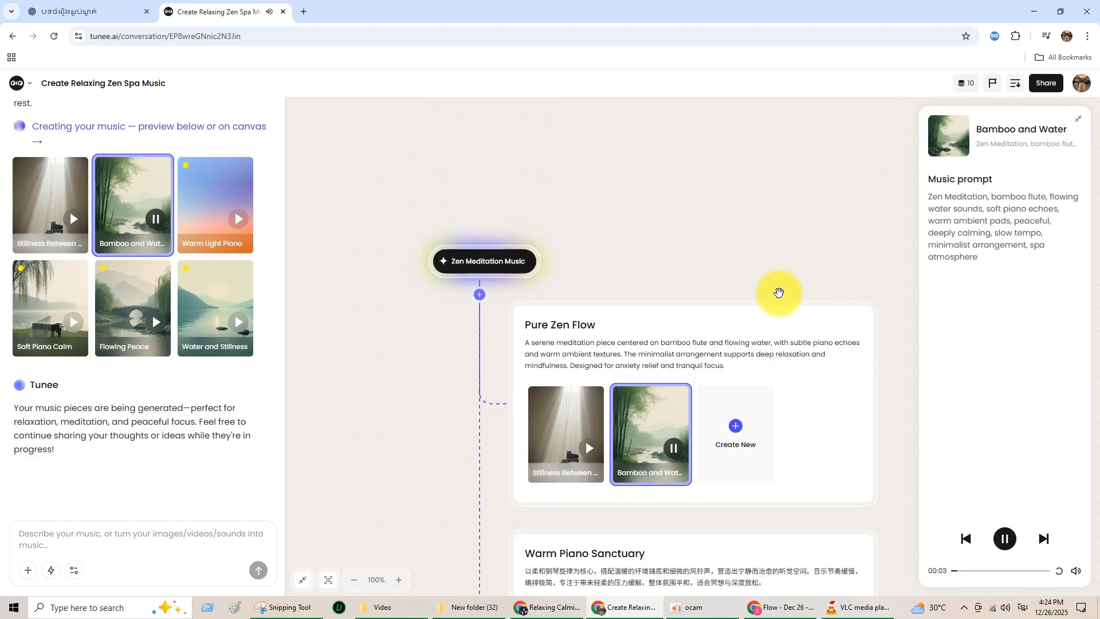
scroll(776, 309, down, 5)
scroll(772, 321, down, 5)
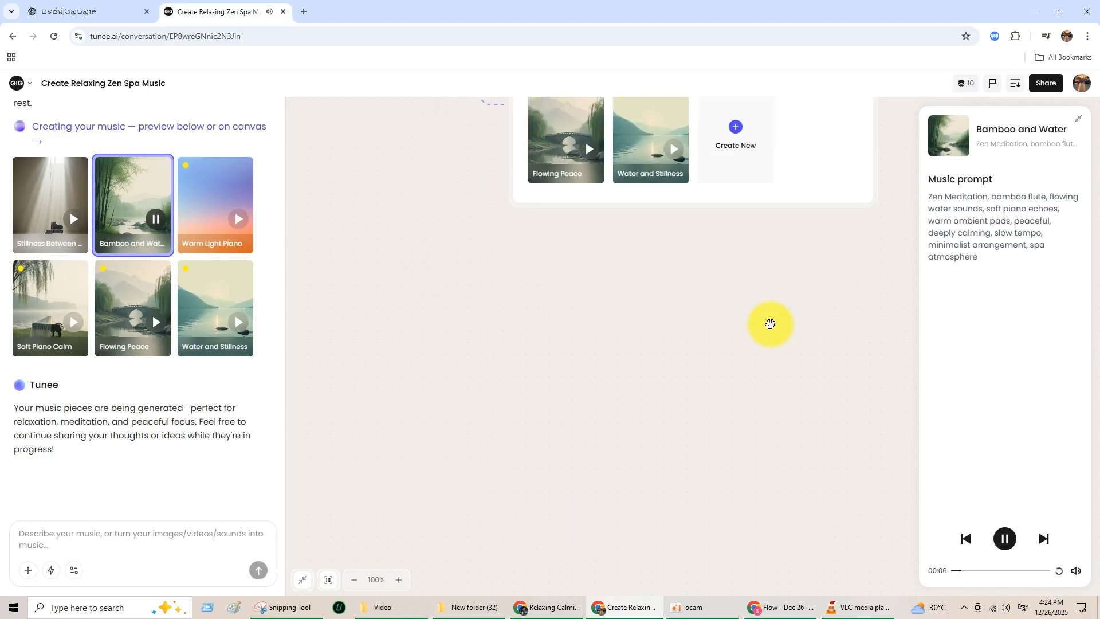
scroll(771, 324, up, 6)
scroll(771, 327, up, 7)
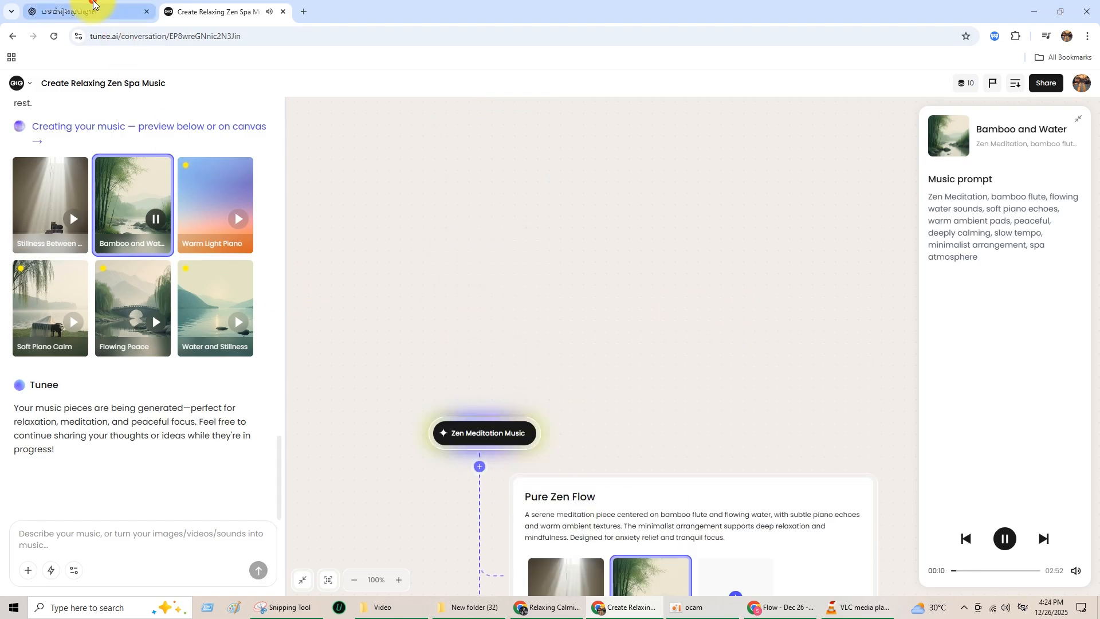
- Switch to the ChatGPT conversation and review the uploaded thumbnails, the prompt and the "Whispers of Bamboo & Lotus Dreams" song concept
click(121, 6)
scroll(721, 389, down, 6)
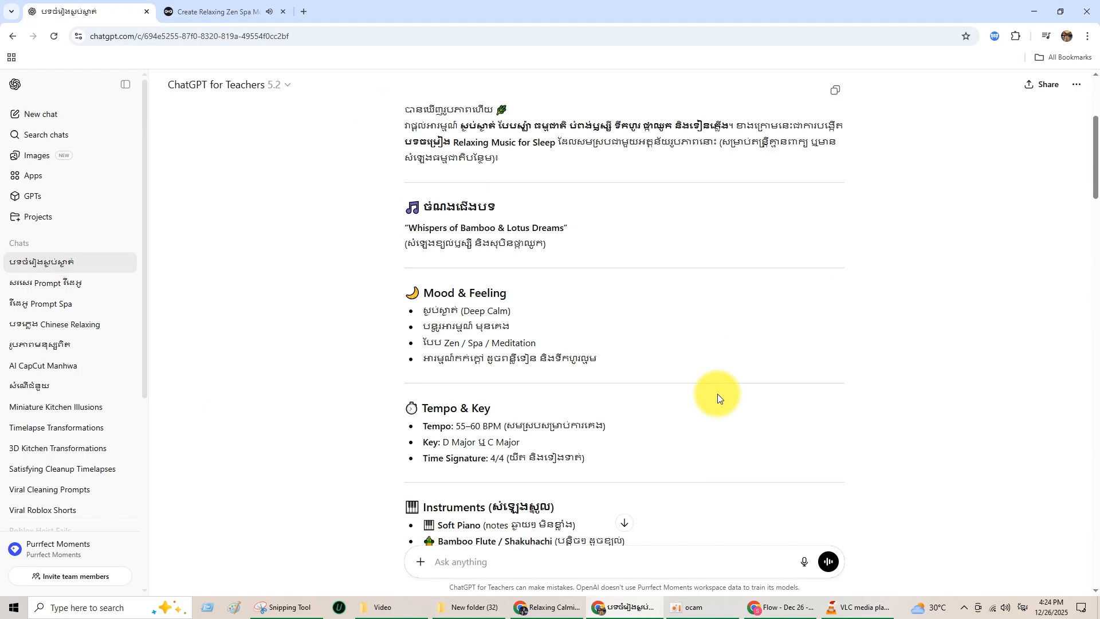
scroll(717, 395, up, 6)
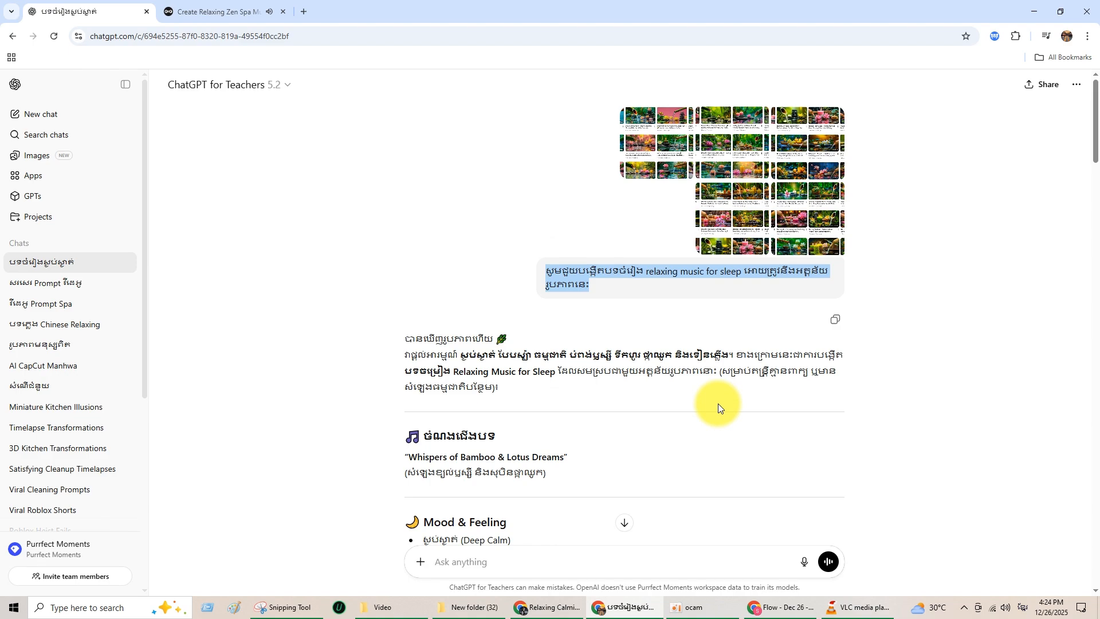
scroll(717, 403, down, 16)
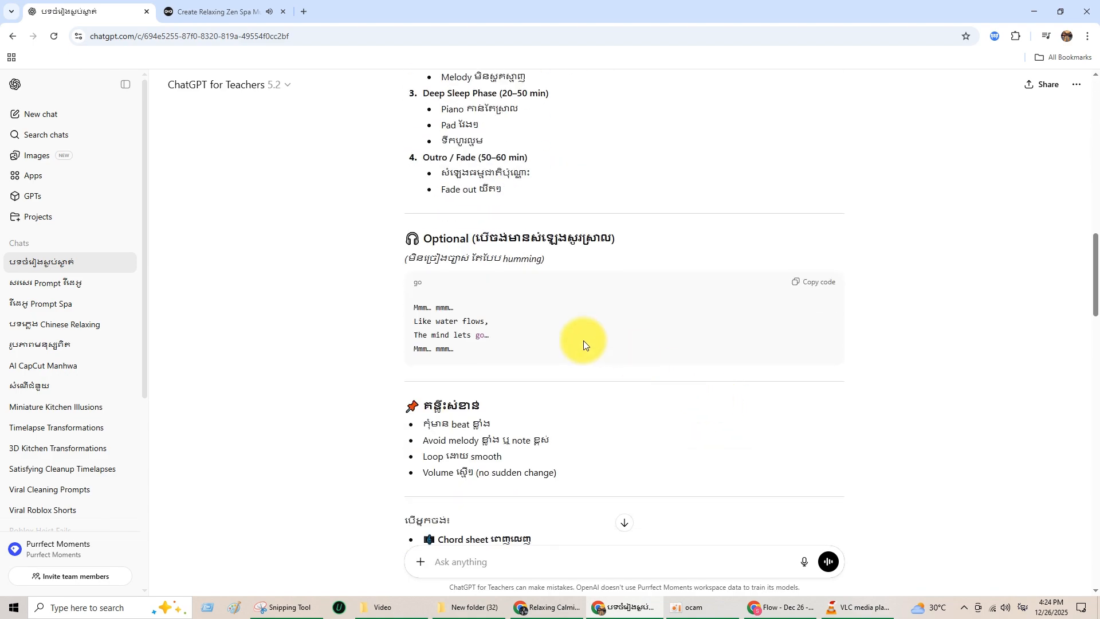
- Return to Tunee and check the generation progress of the tracks in Pure Zen Flow, Warm Piano Sanctuary and Ambient Nature Drift
click(209, 6)
scroll(477, 293, down, 15)
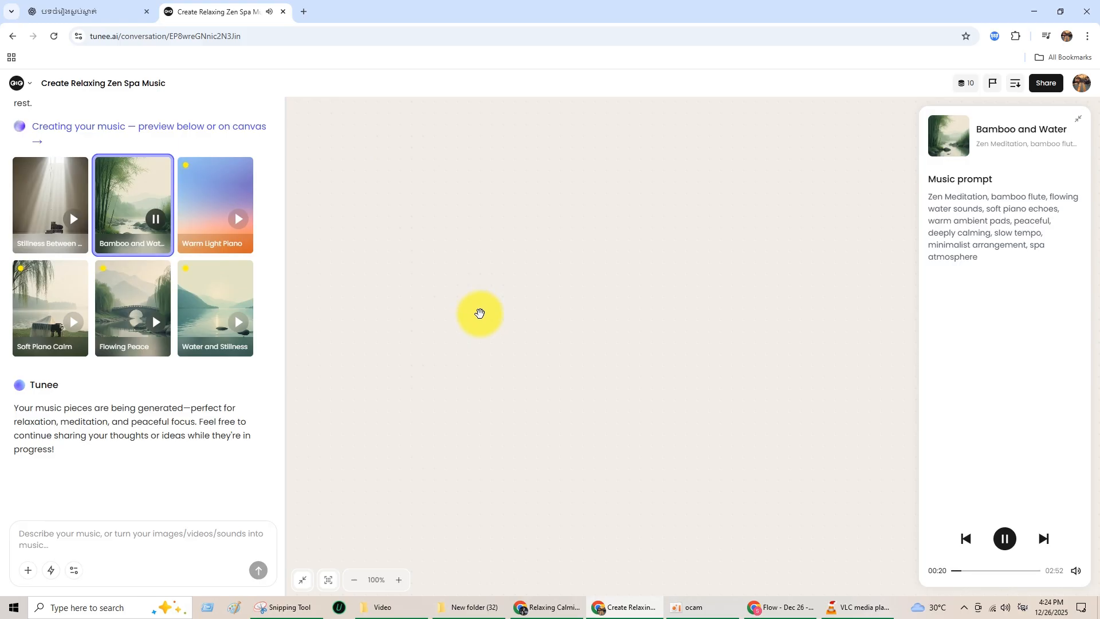
scroll(480, 322, up, 12)
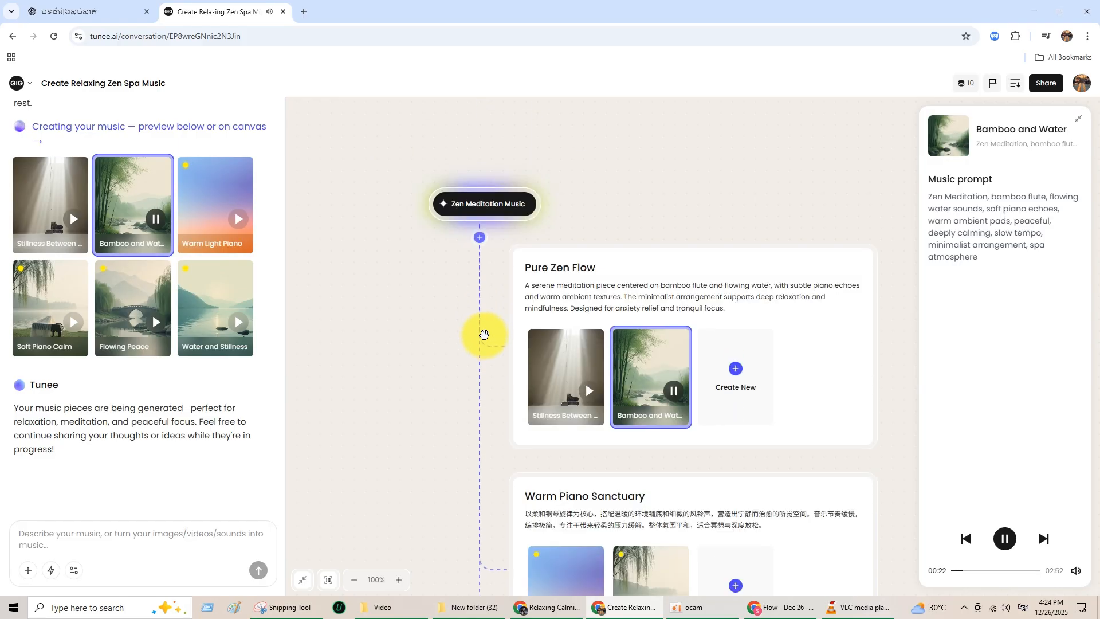
scroll(484, 334, down, 5)
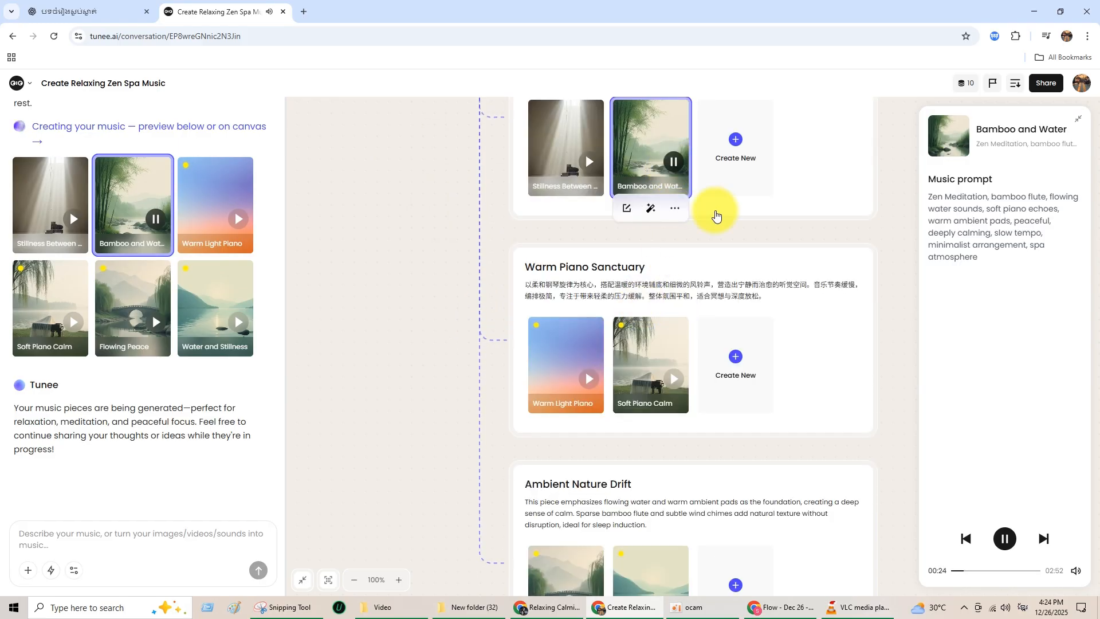
scroll(716, 266, down, 3)
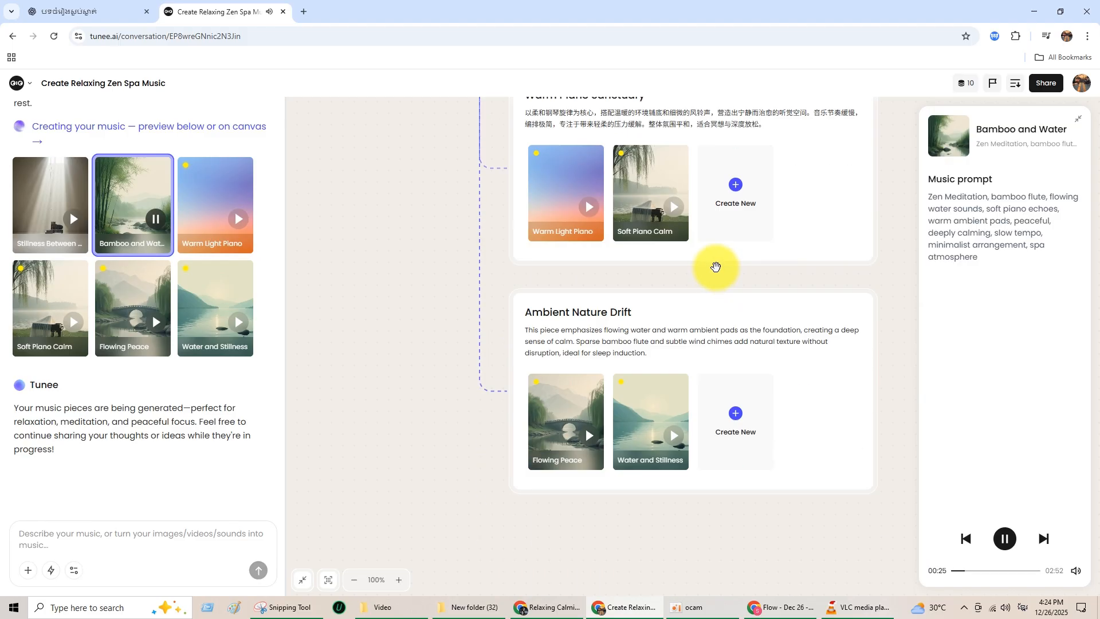
scroll(589, 435, up, 3)
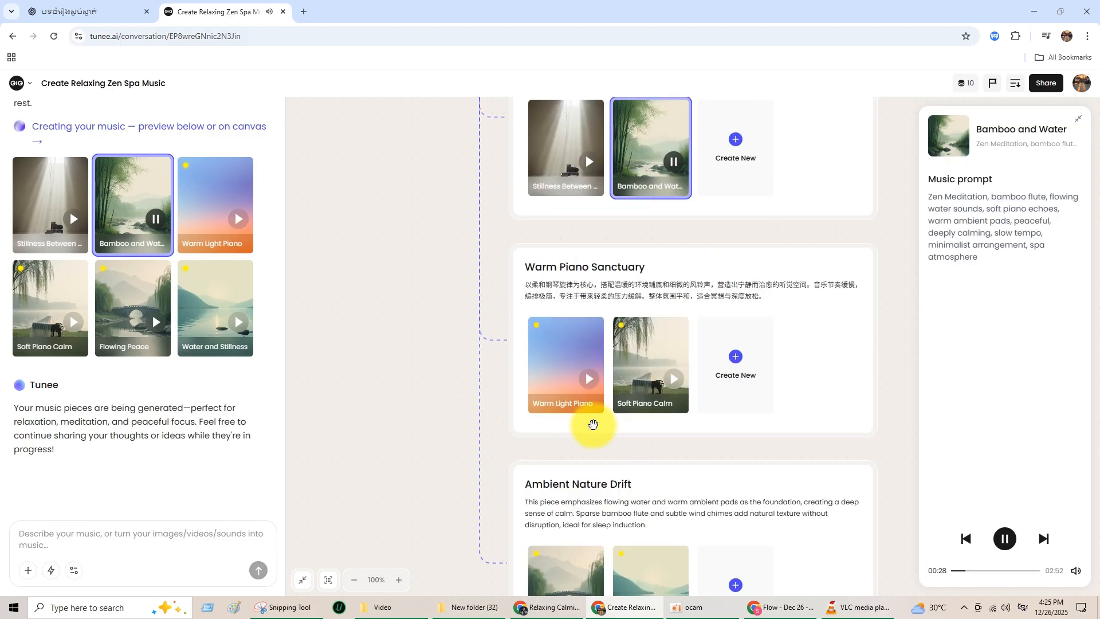
scroll(575, 261, up, 2)
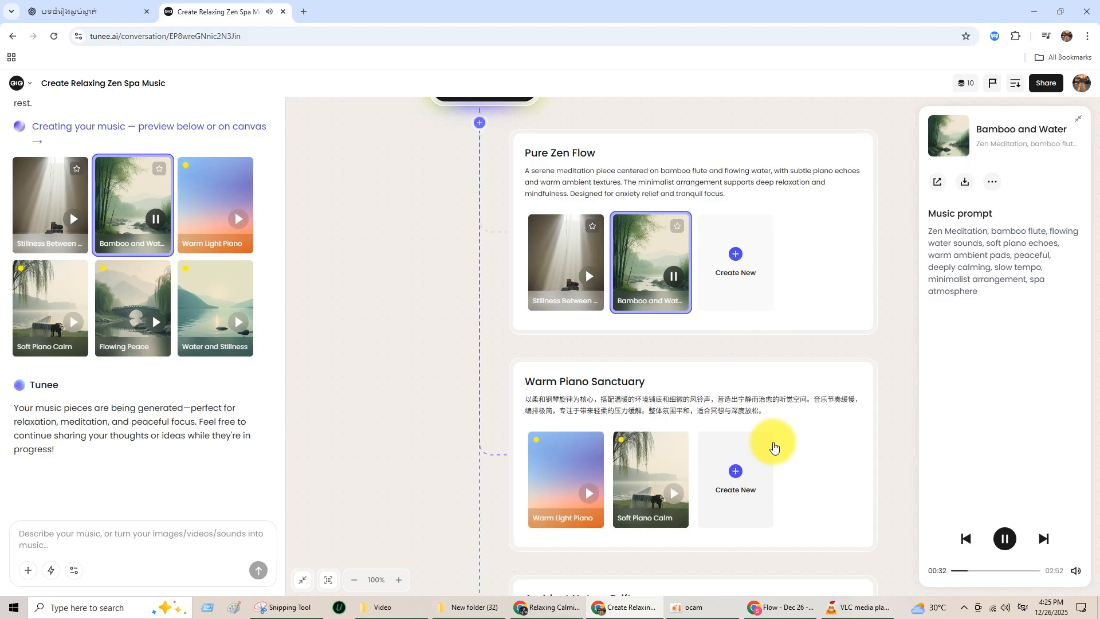
scroll(771, 445, down, 4)
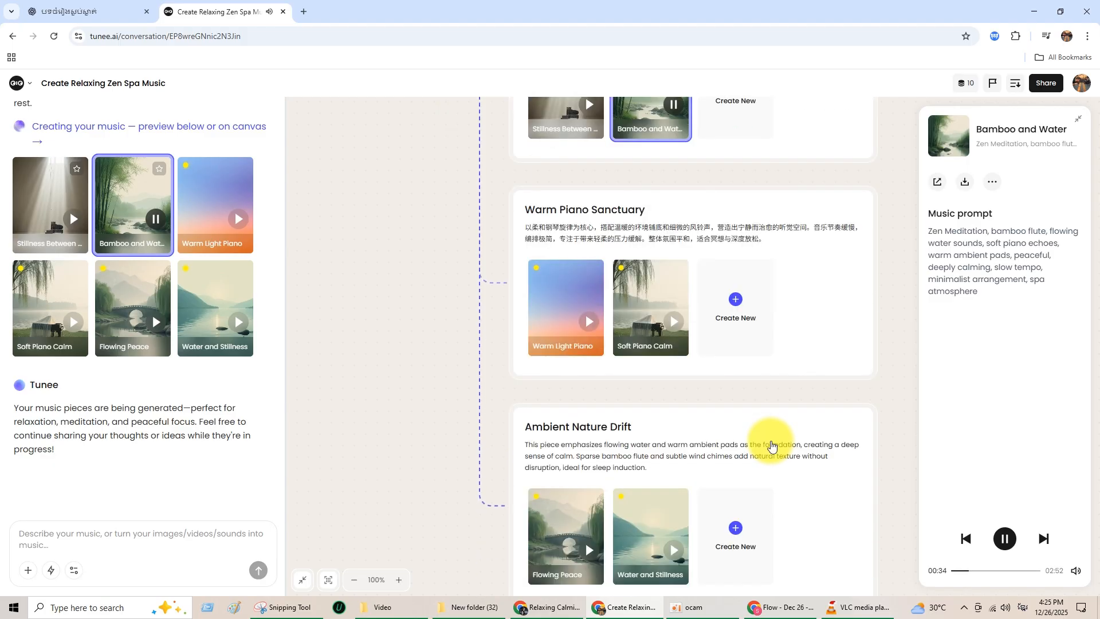
scroll(771, 441, up, 2)
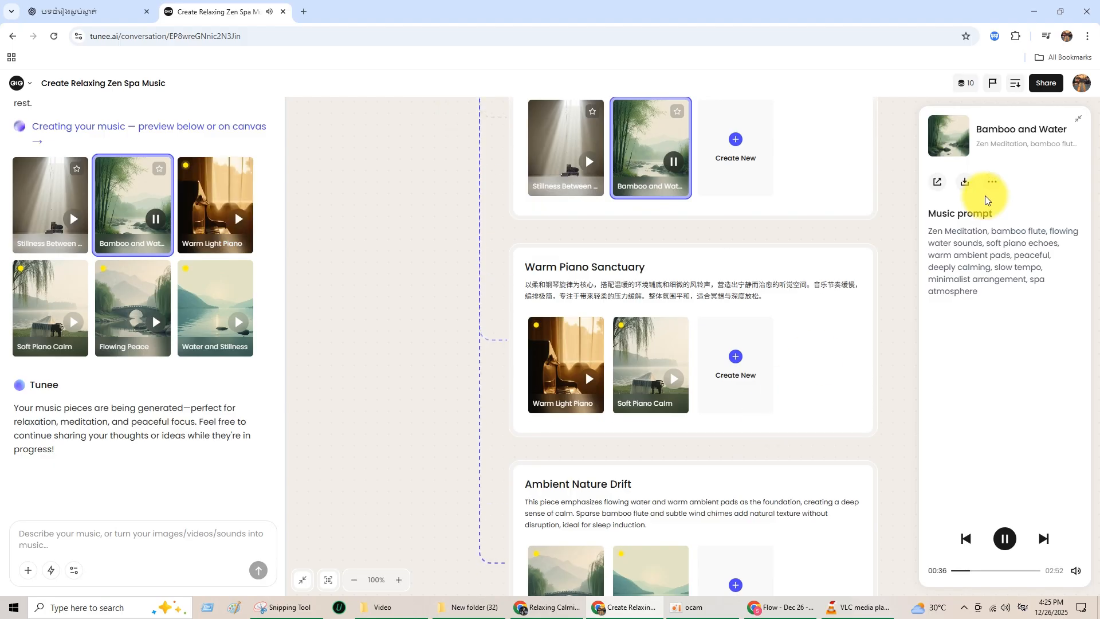
- Select the "Stillness Between Notes" track in Pure Zen Flow, download it as MP3, and close the download dialog
scroll(668, 285, up, 3)
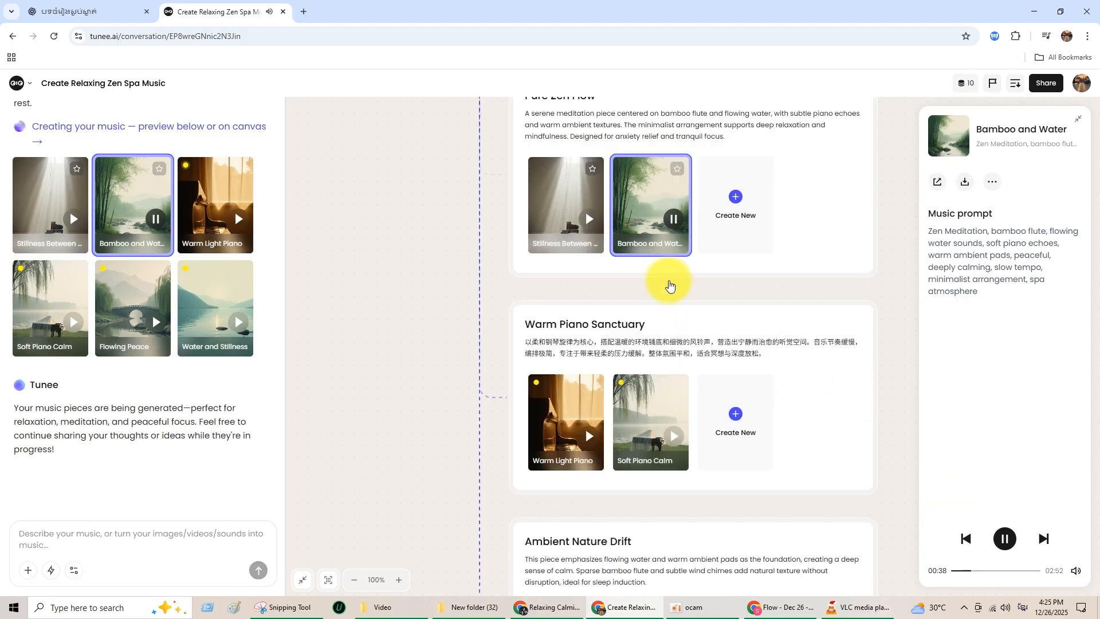
click(586, 336)
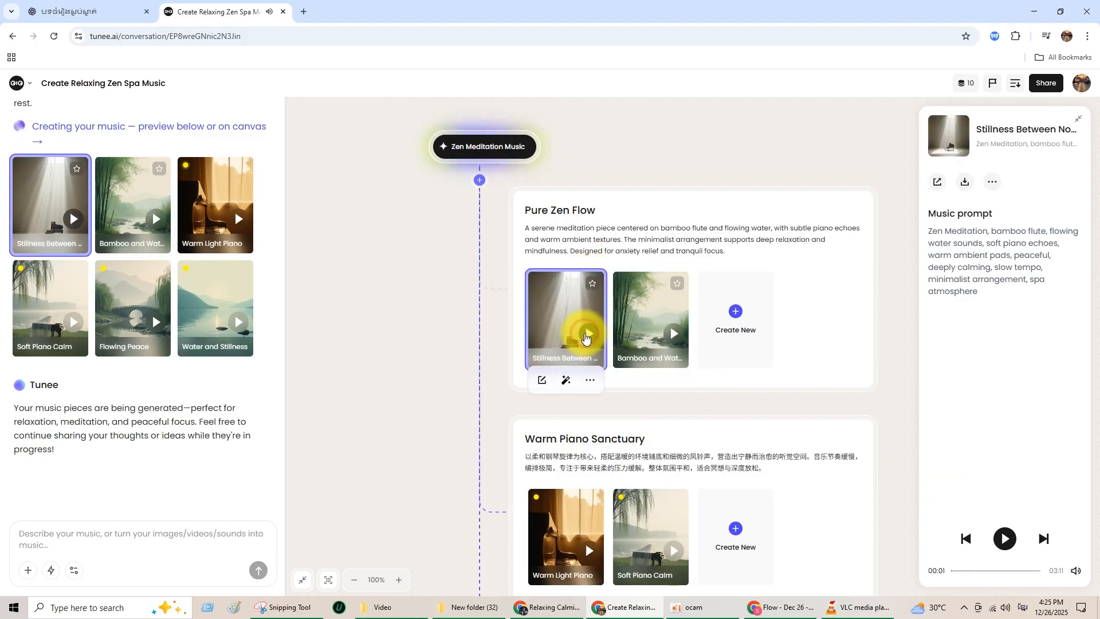
click(961, 184)
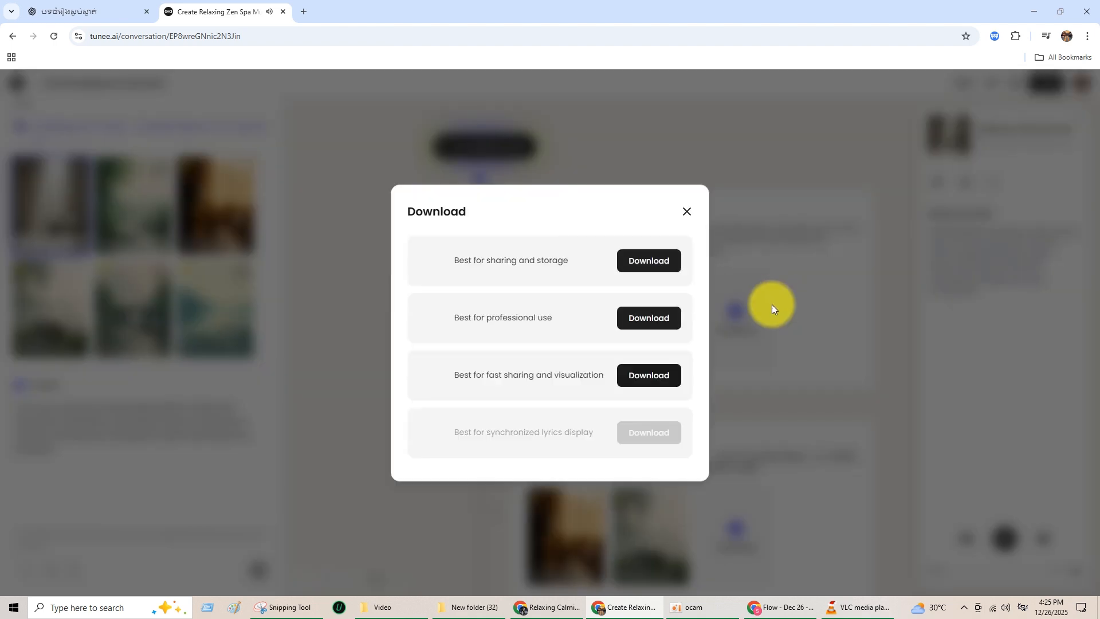
click(653, 264)
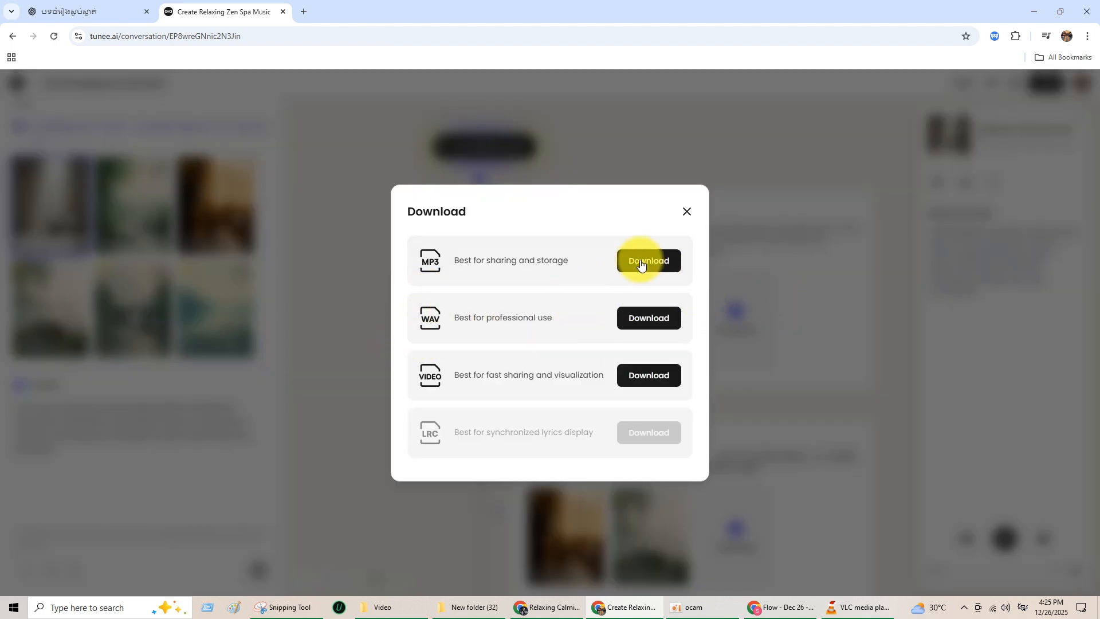
click(685, 213)
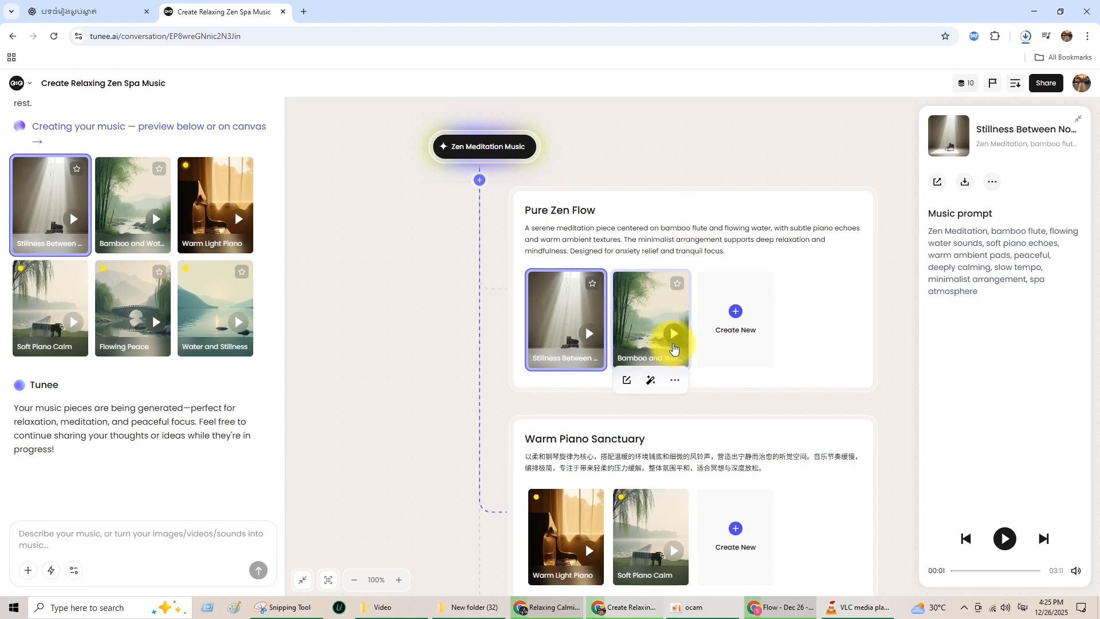
- Select the "Bamboo and Water" track in Pure Zen Flow, download it as MP3, and close the download dialog
click(654, 340)
click(964, 183)
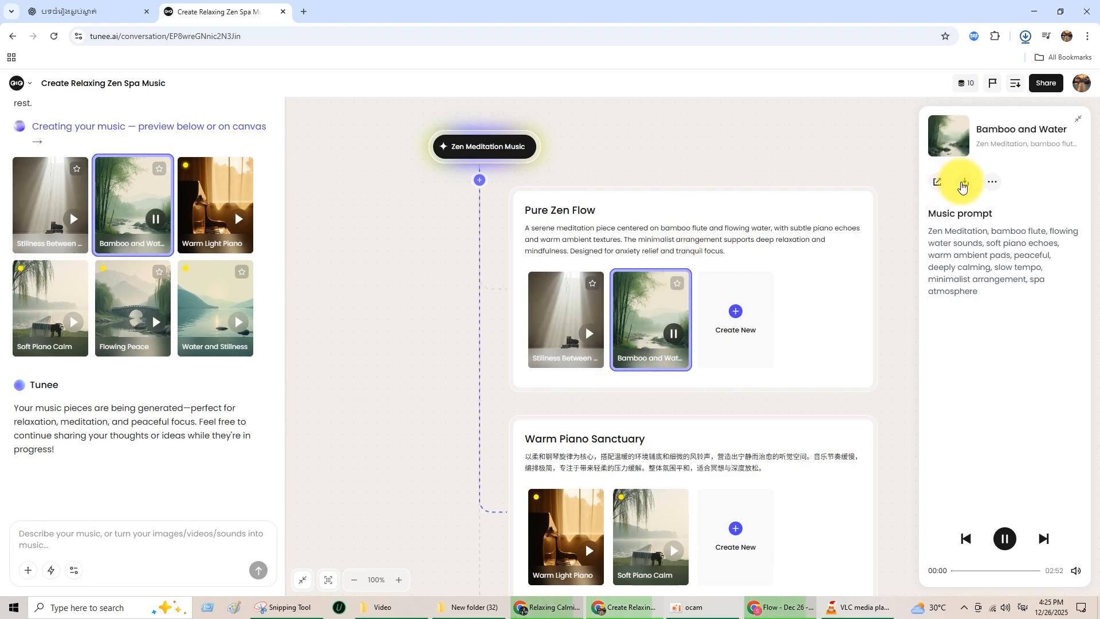
click(664, 266)
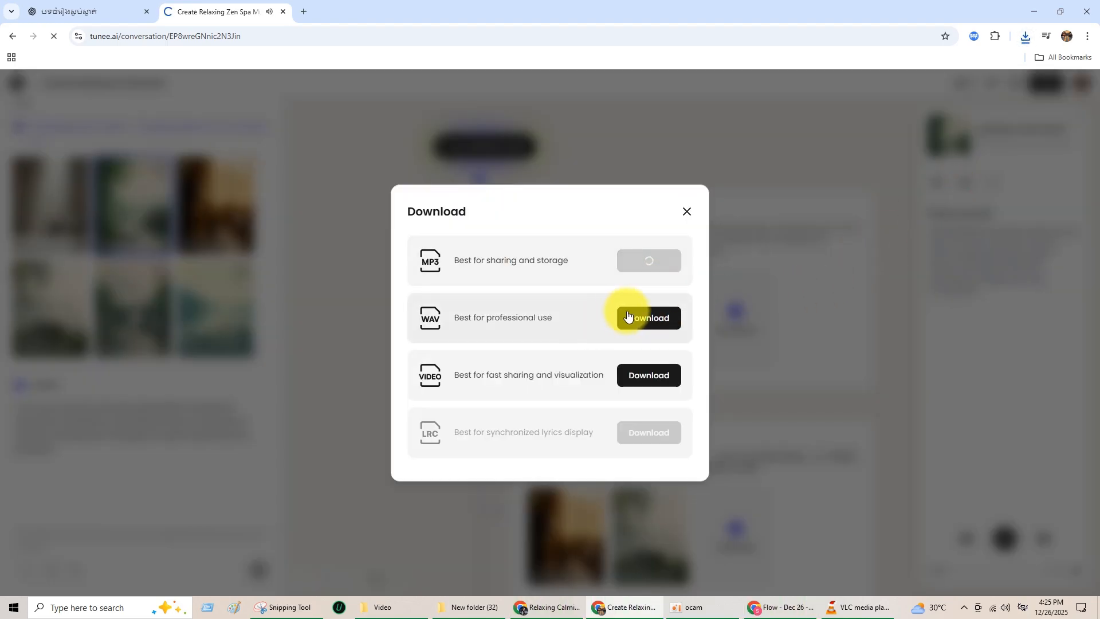
click(686, 212)
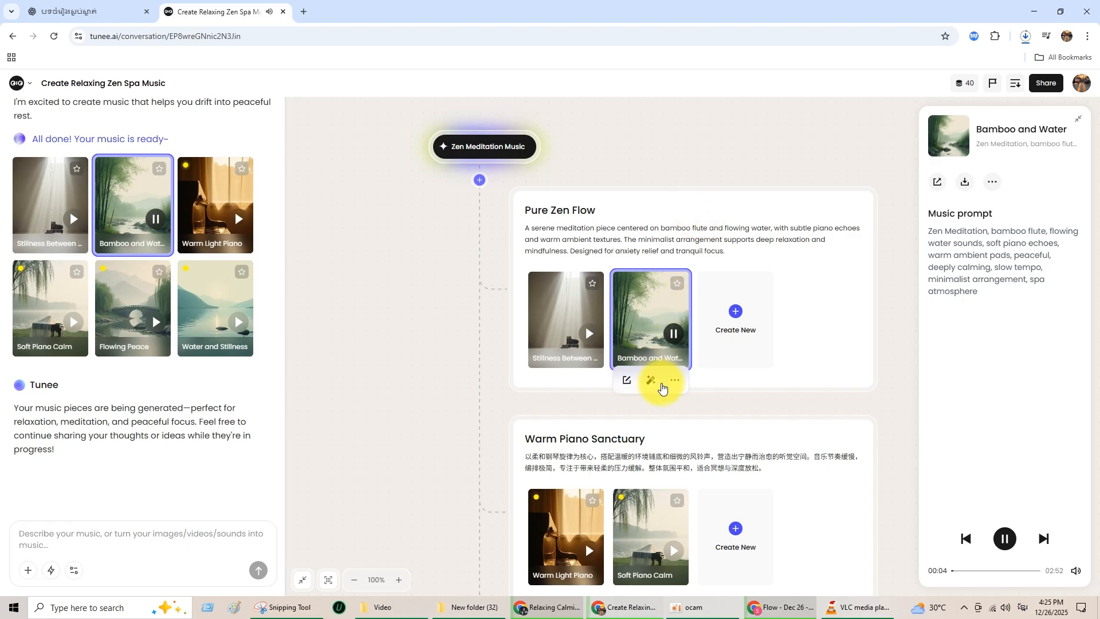
- Play the "Warm Light Piano" track in Warm Piano Sanctuary, download it as MP3, and close the download dialog
scroll(661, 389, down, 3)
click(589, 378)
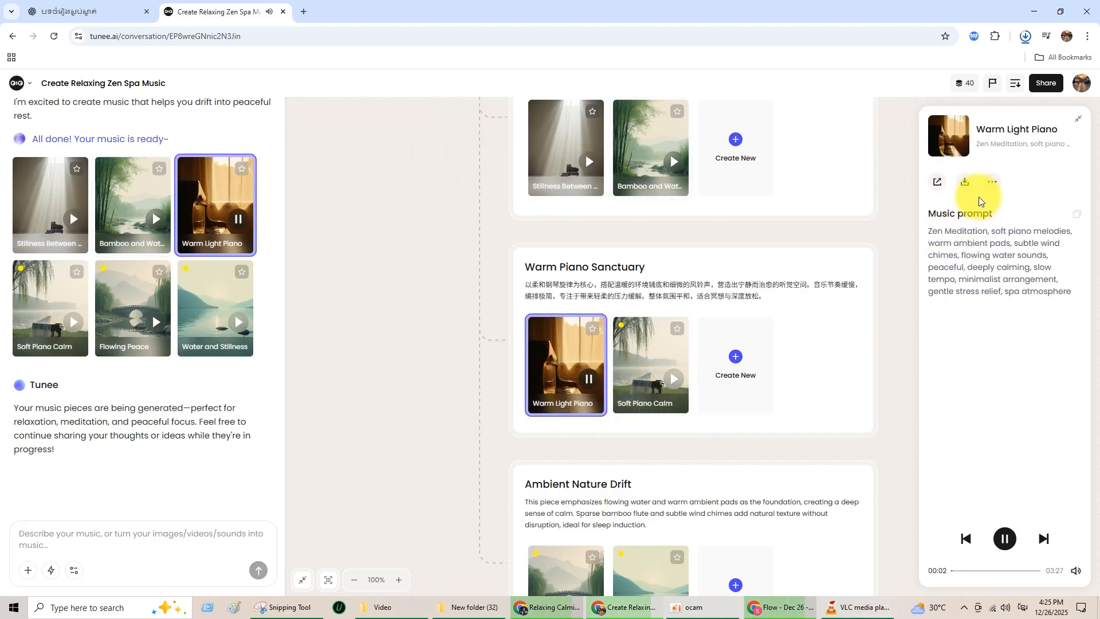
click(965, 183)
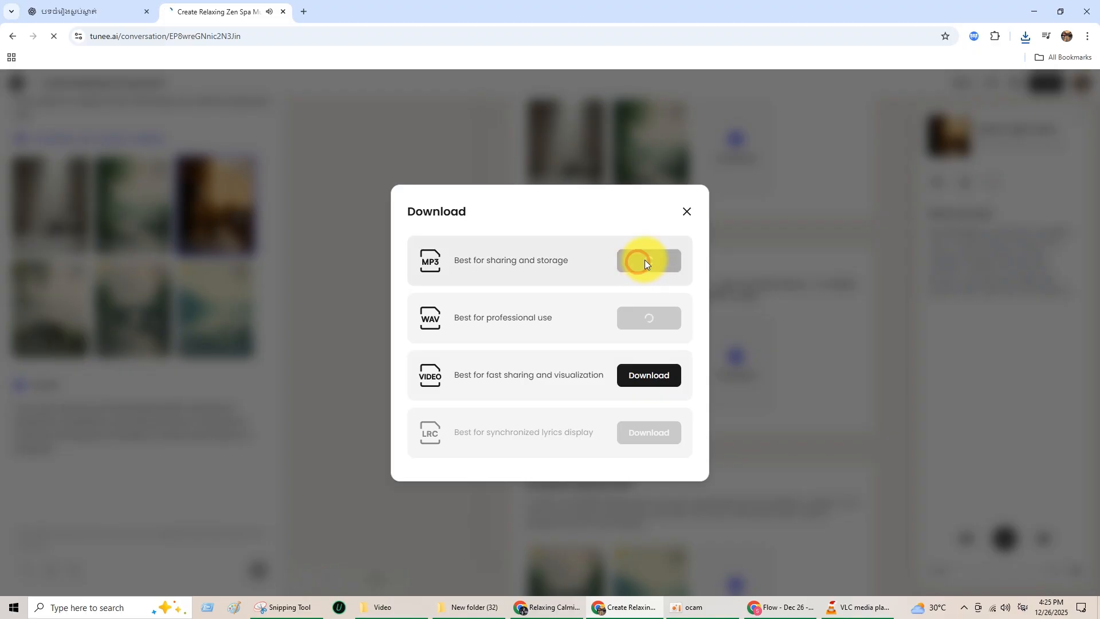
click(687, 212)
- Play the "Soft Piano Calm" track in Warm Piano Sanctuary, download it as MP3, and close the download dialog
click(673, 381)
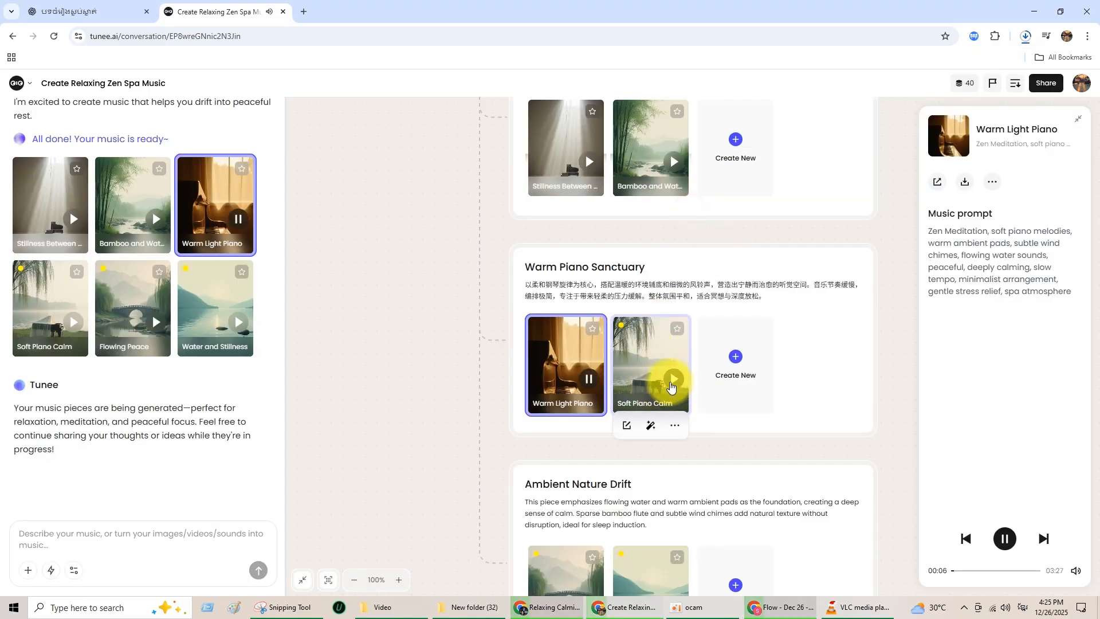
click(964, 184)
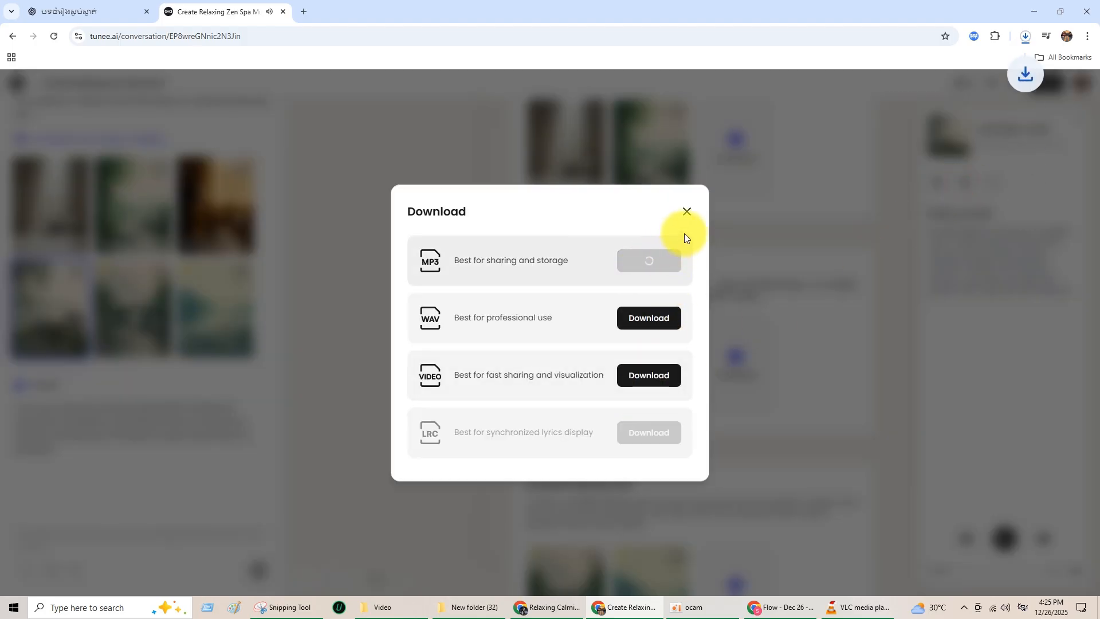
click(683, 212)
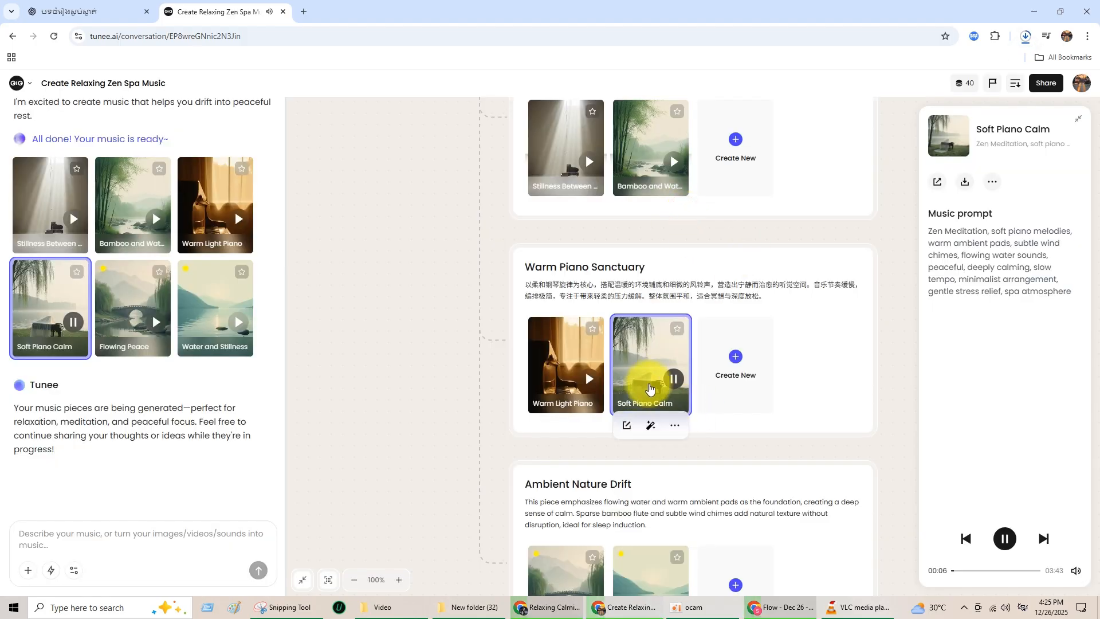
- Play the "Flowing Peace" track in Ambient Nature Drift, download it as MP3, and close the download dialog
scroll(665, 384, down, 4)
click(588, 383)
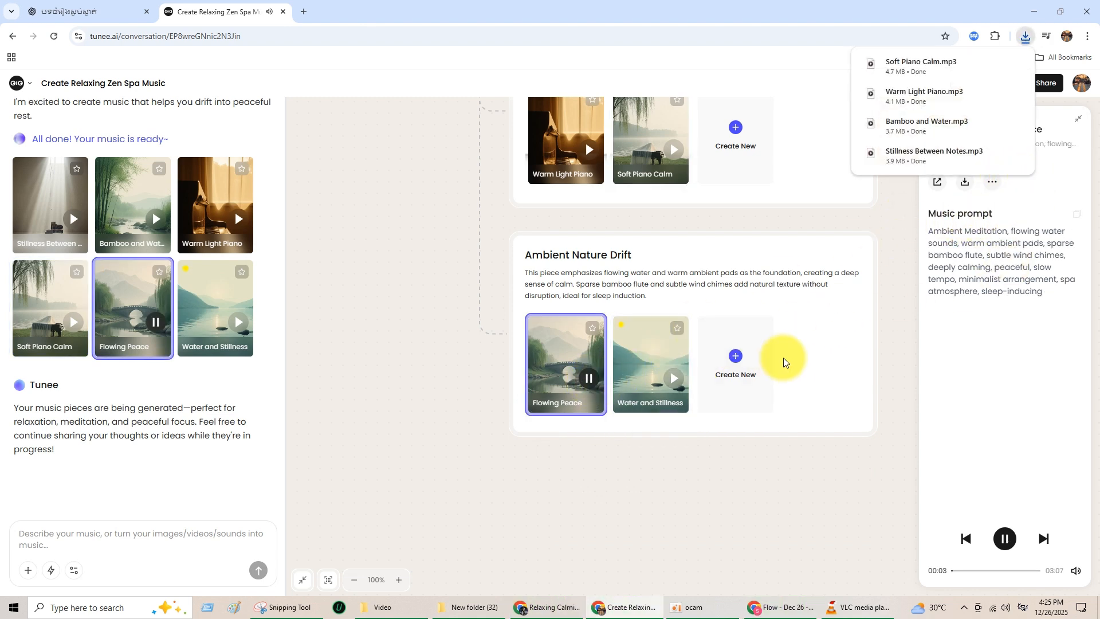
click(590, 425)
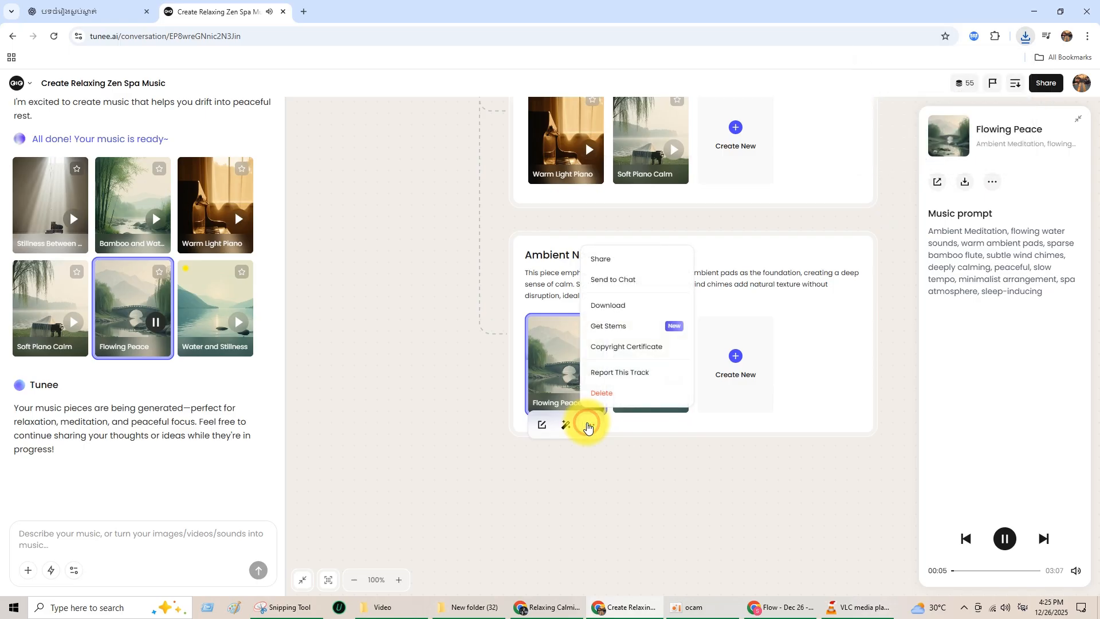
click(615, 307)
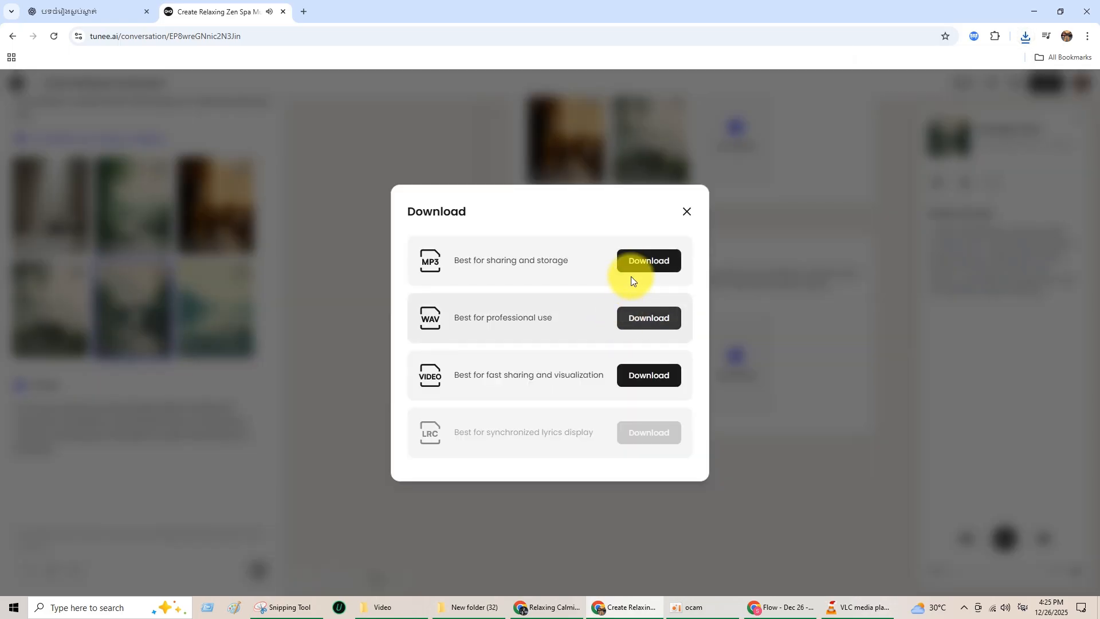
click(687, 212)
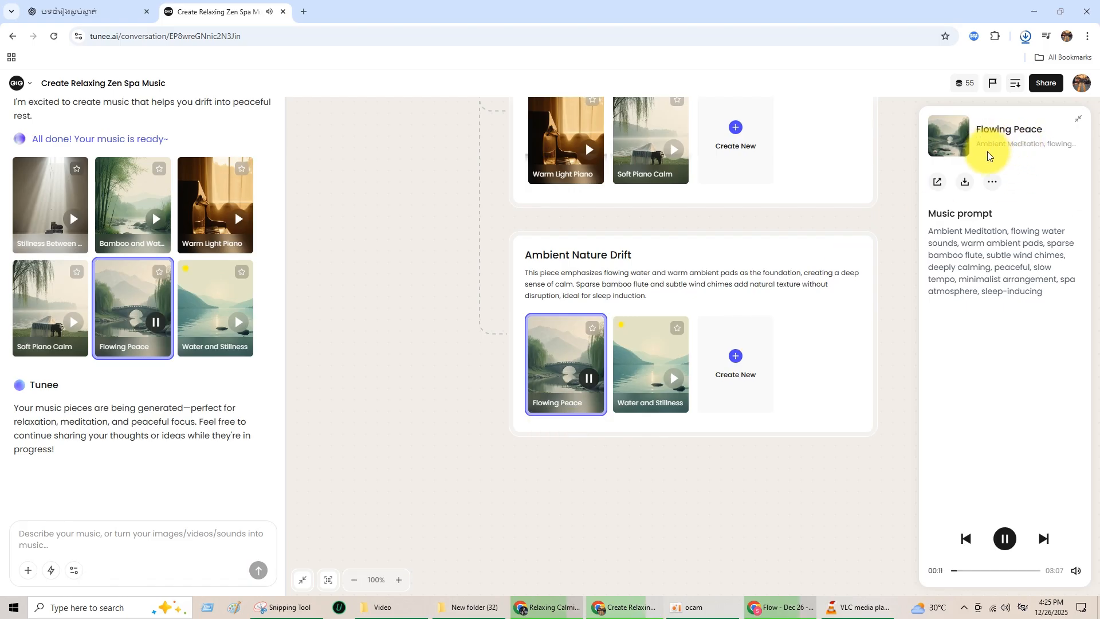
- Play the "Water and Stillness" track in Ambient Nature Drift, download it as MP3, close the download dialog, and pause playback
mouse_move(687, 349)
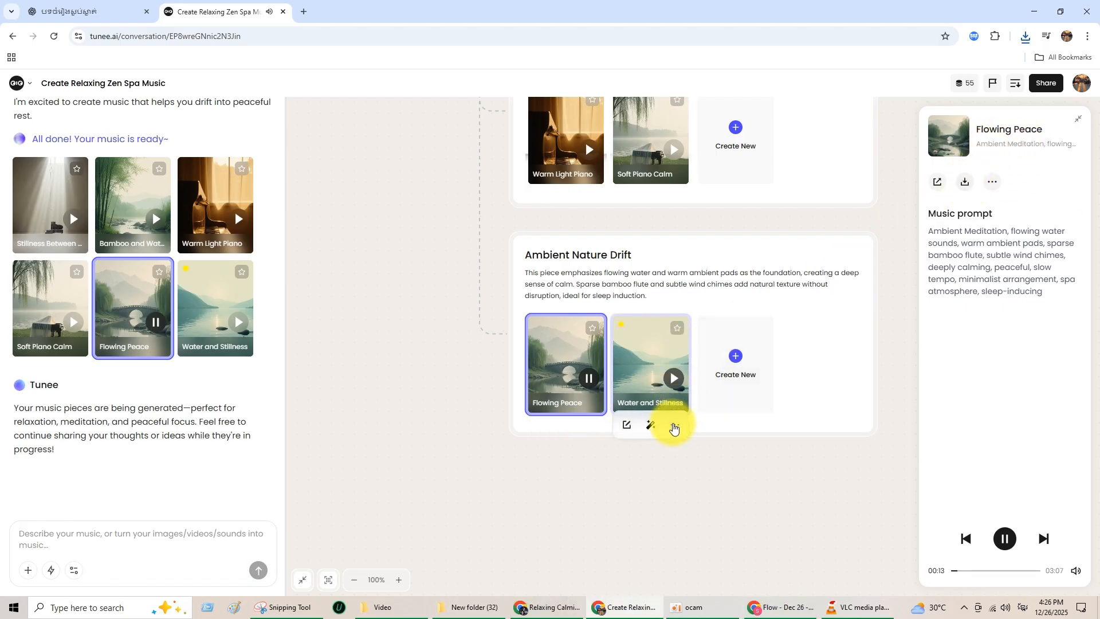
click(632, 397)
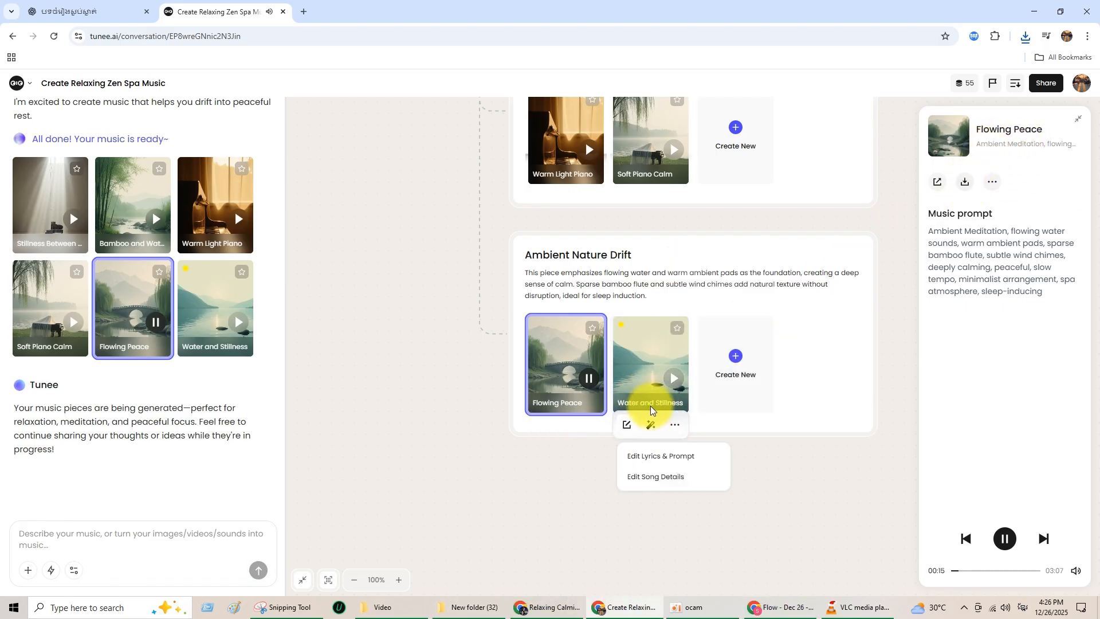
click(634, 374)
click(675, 425)
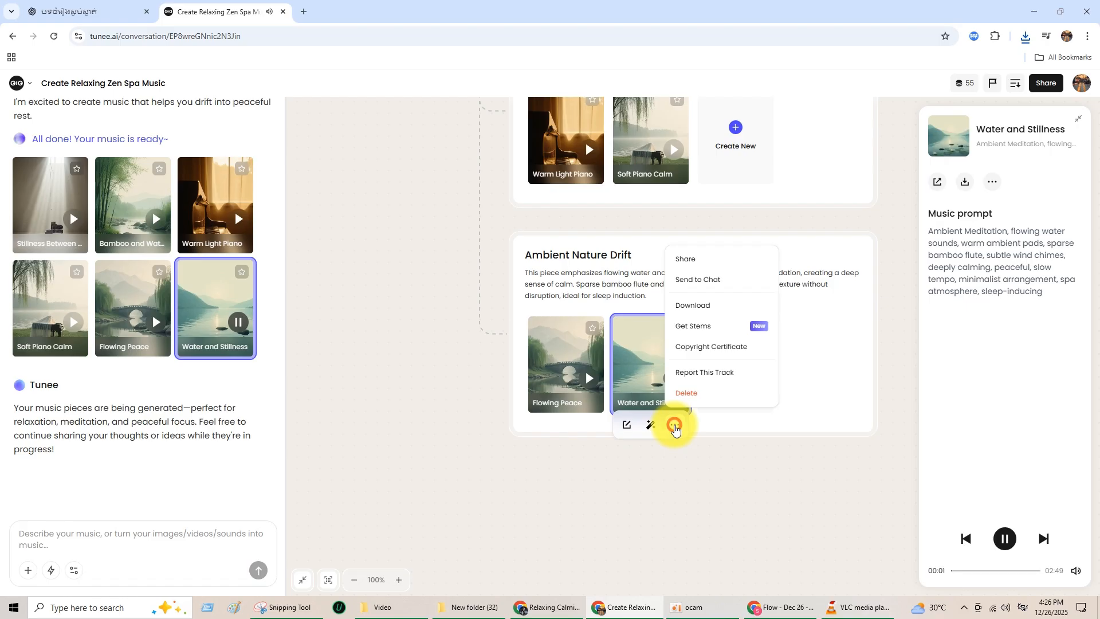
click(693, 307)
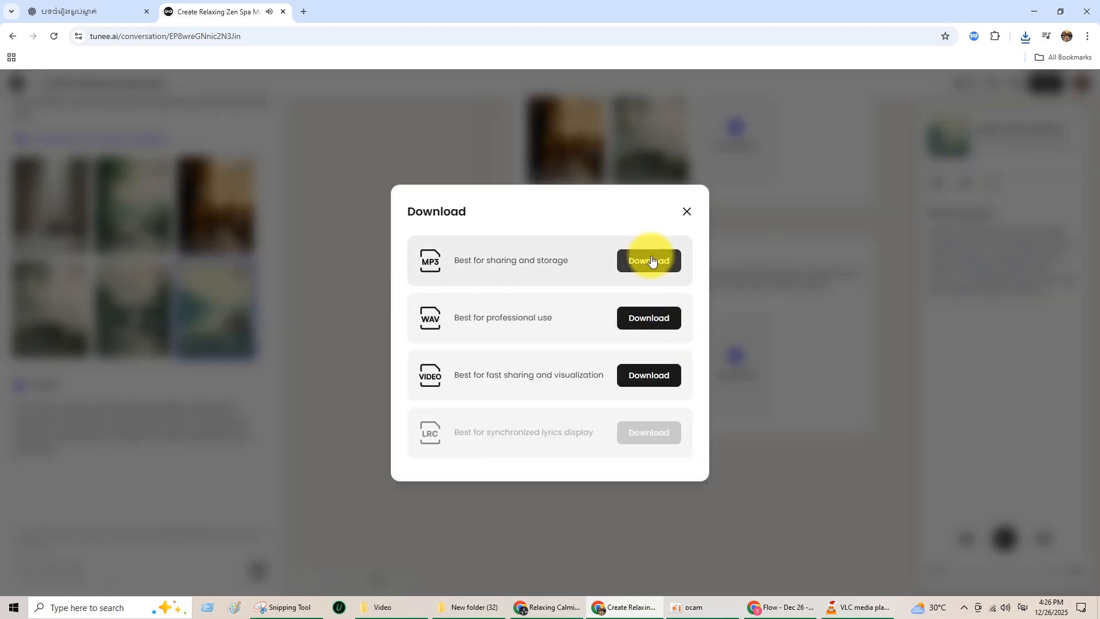
click(686, 211)
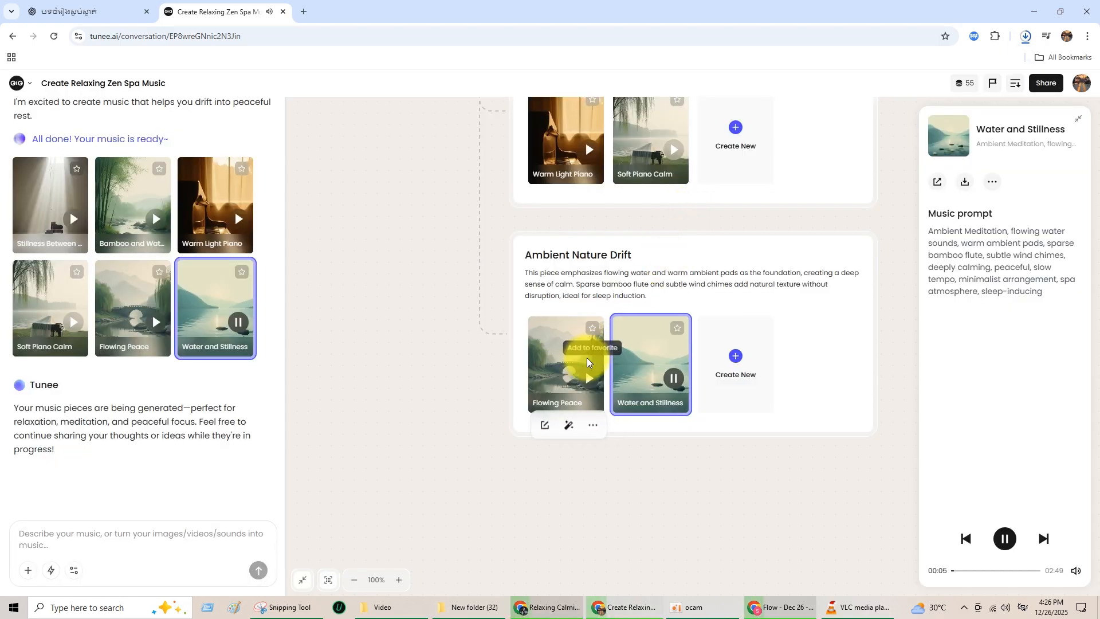
click(673, 378)
scroll(673, 383, up, 7)
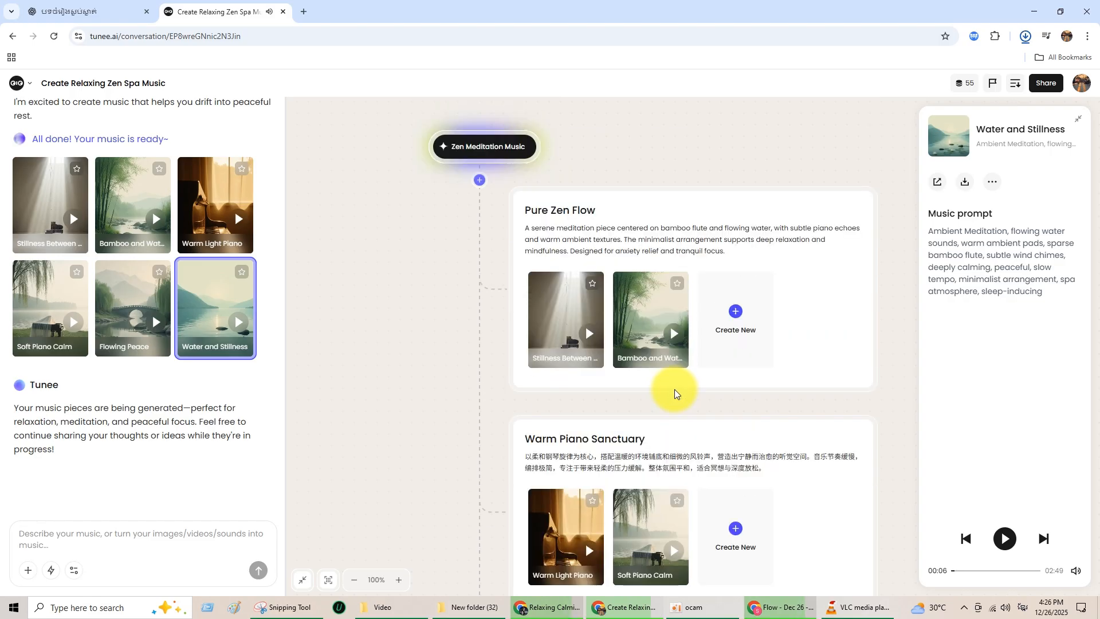
- Switch to File Explorer and display the Downloads folder containing the downloaded MP3 tracks
click(468, 608)
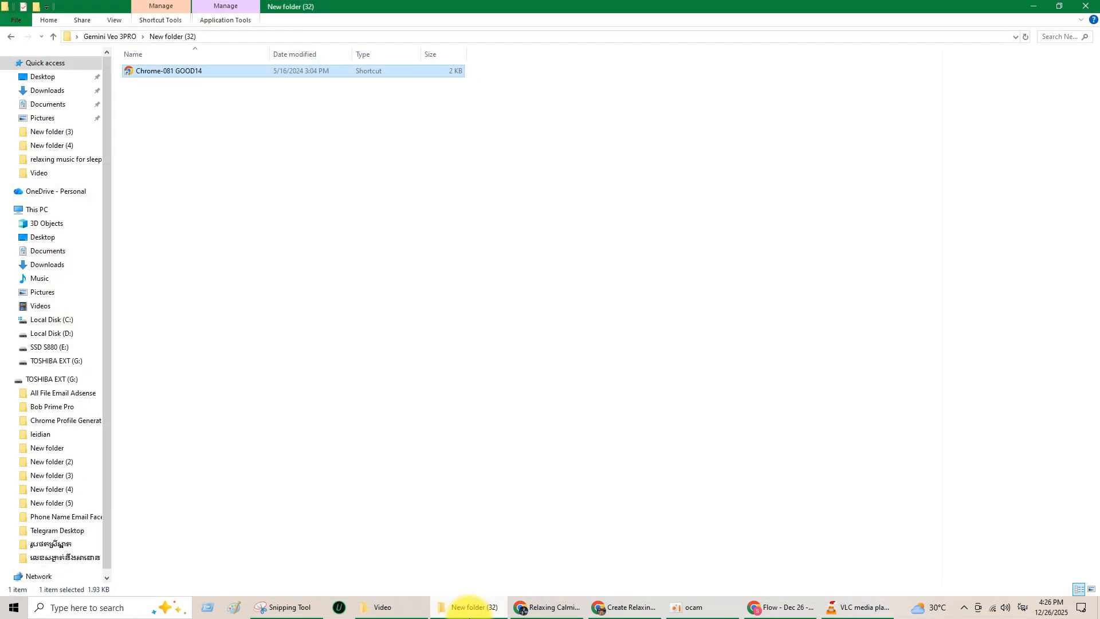
click(469, 608)
click(469, 608)
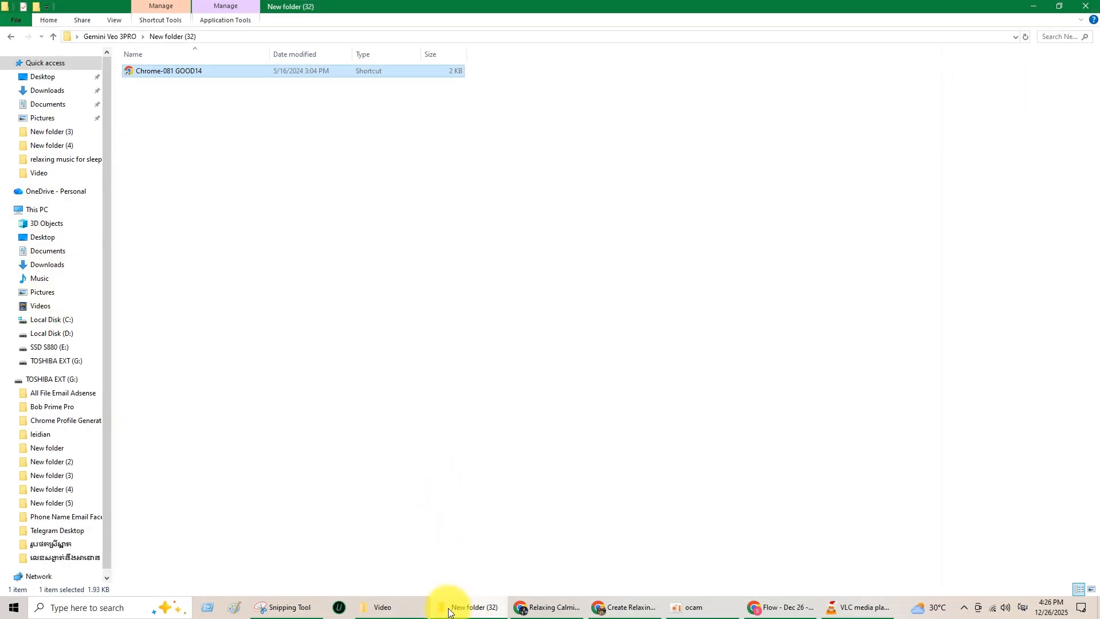
click(383, 606)
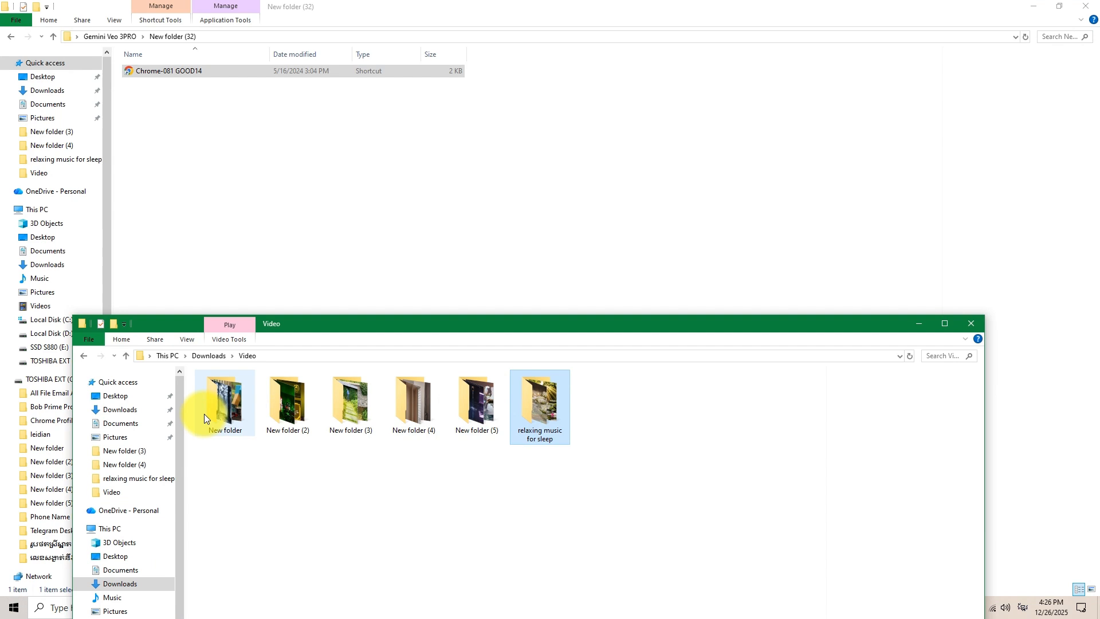
click(119, 409)
drag(417, 325, 501, 138)
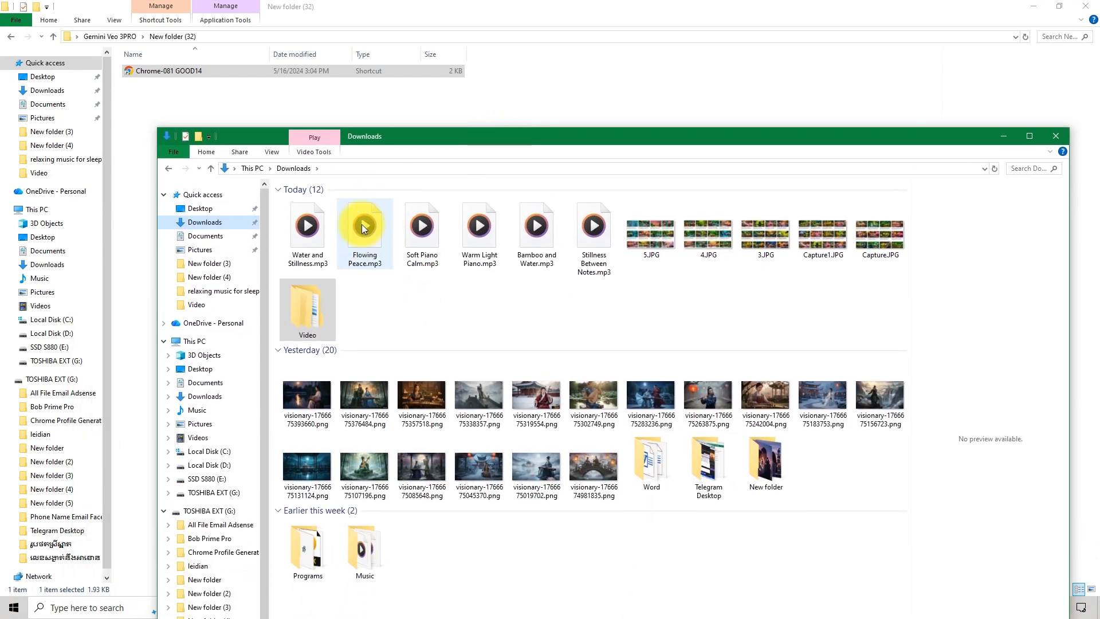
drag(382, 136, 392, 109)
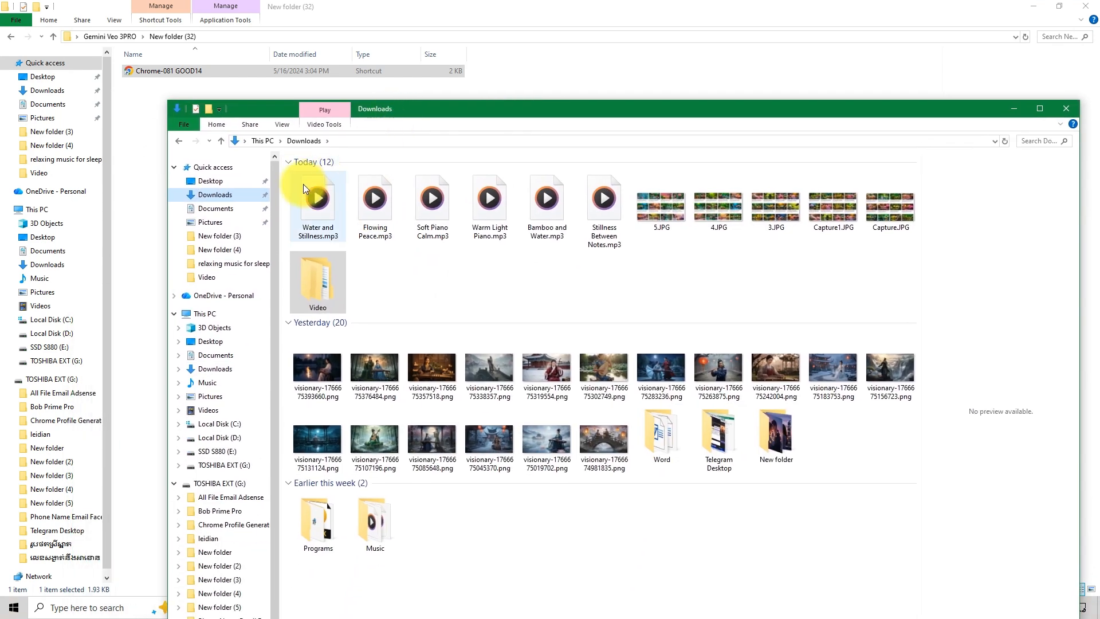
drag(698, 108, 707, 147)
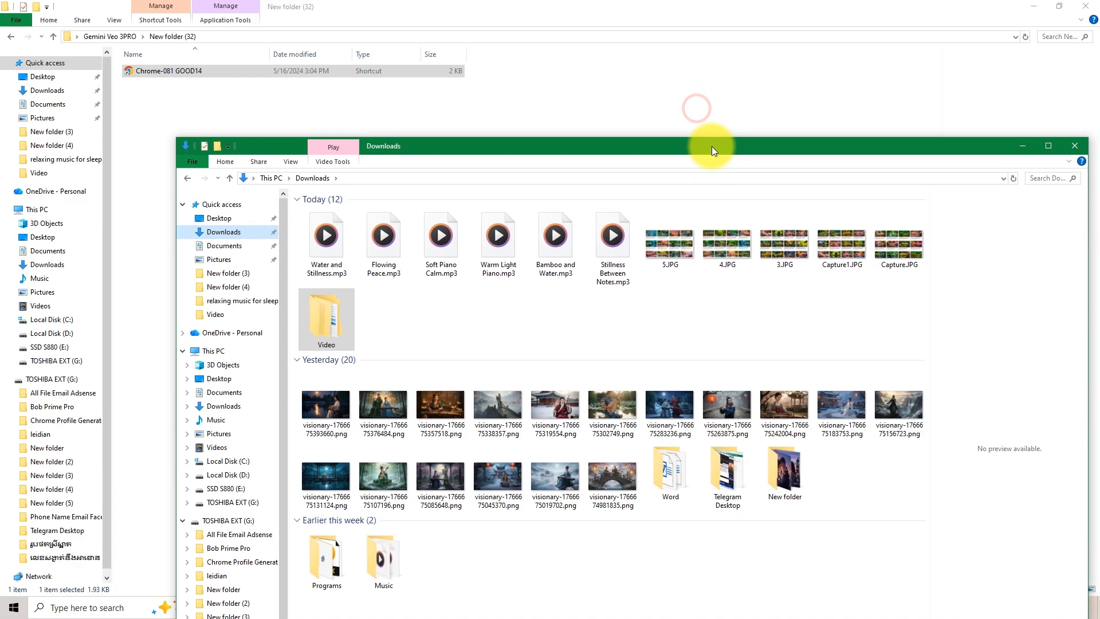
- Minimize the New folder (32), Tunee, Flow and VLC windows, leaving the Downloads window over the desktop
click(1033, 6)
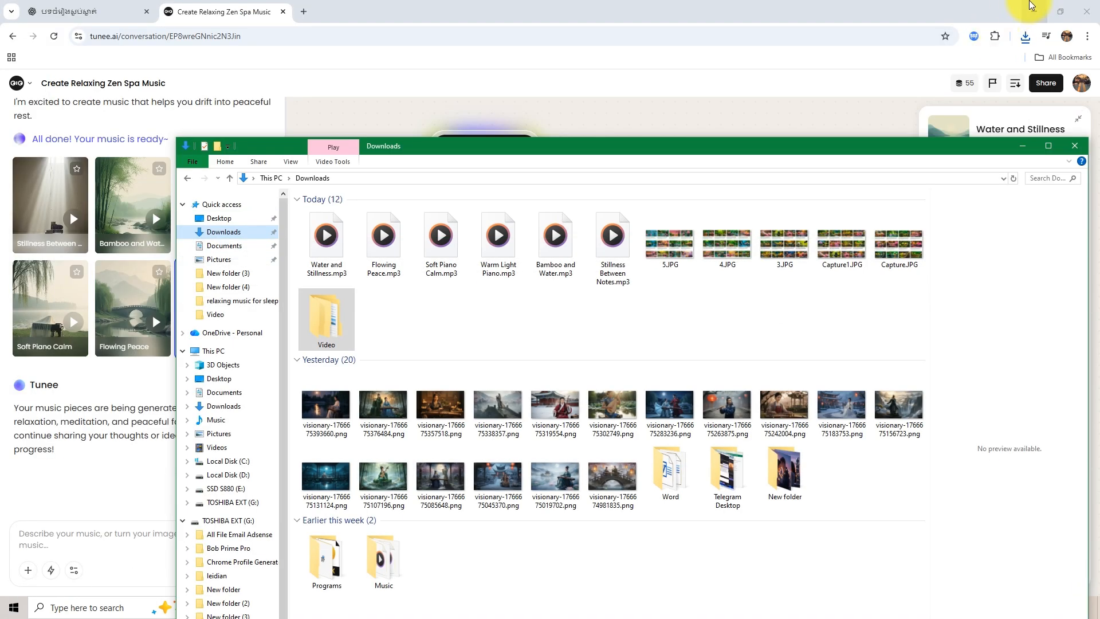
click(1031, 5)
click(824, 23)
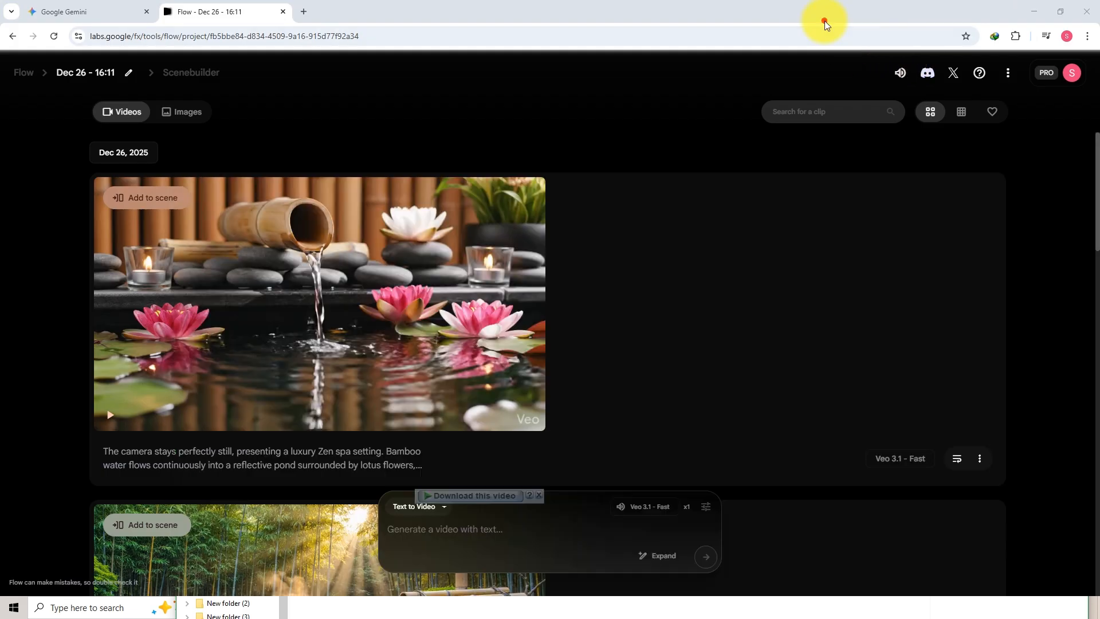
scroll(380, 393, down, 14)
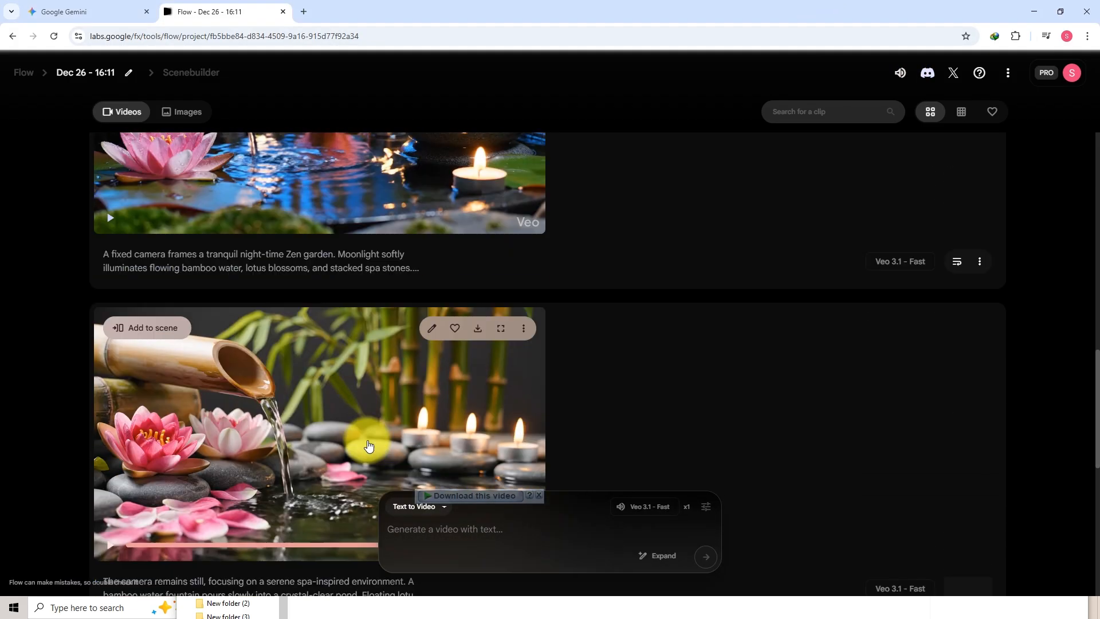
scroll(368, 445, down, 5)
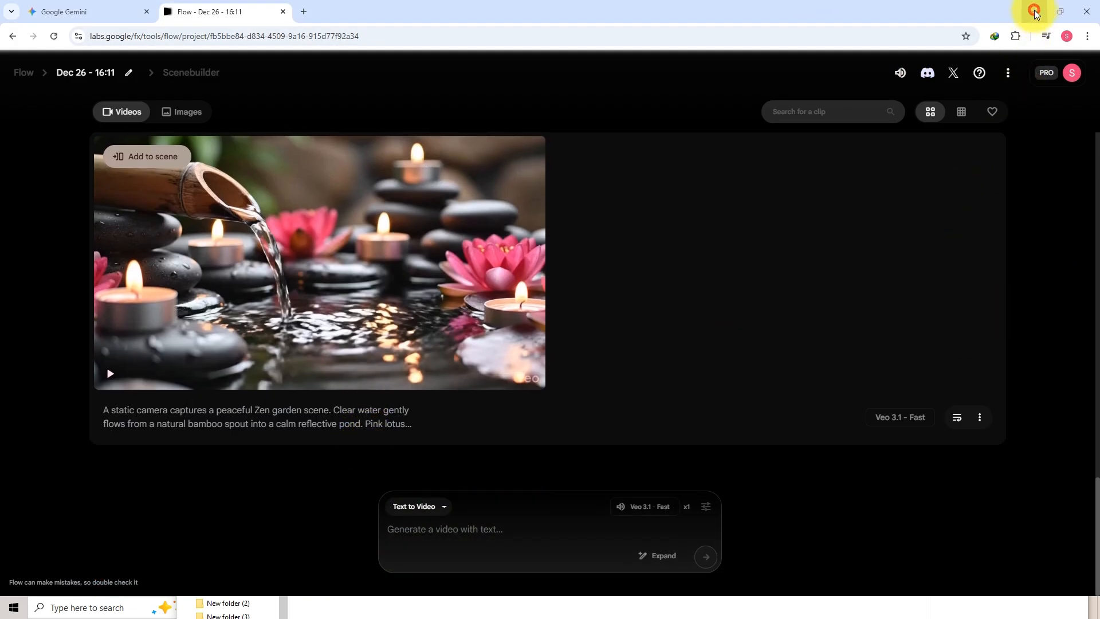
click(1034, 12)
drag(664, 149, 734, 138)
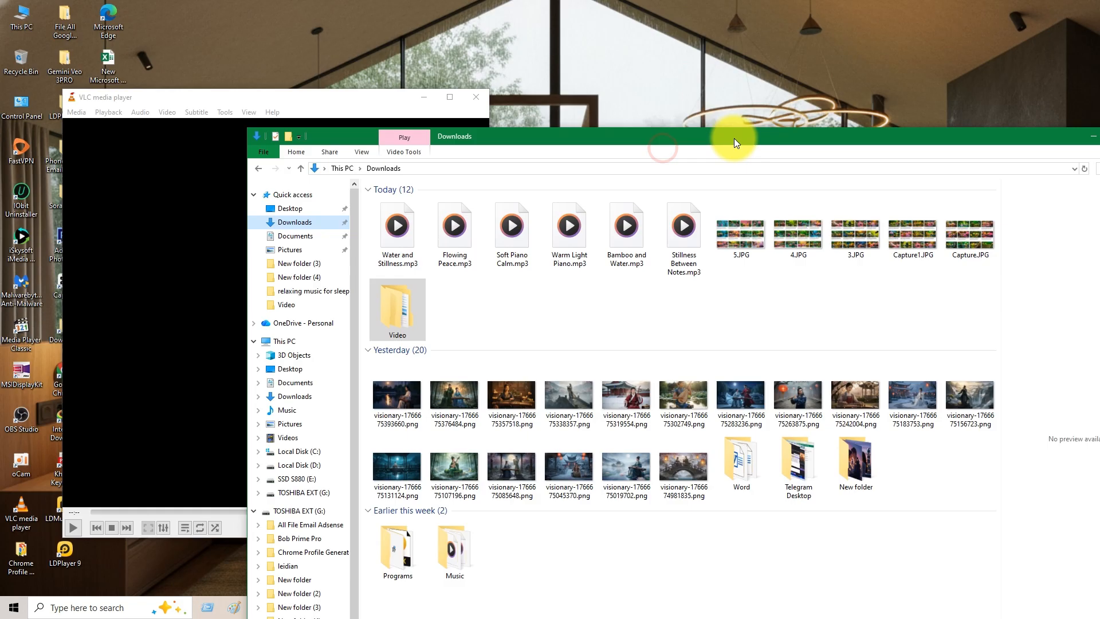
click(427, 103)
- Reposition the Downloads window, move the KeyWord YouTube text file in line with the other desktop icons, and refresh the desktop
drag(654, 142, 598, 29)
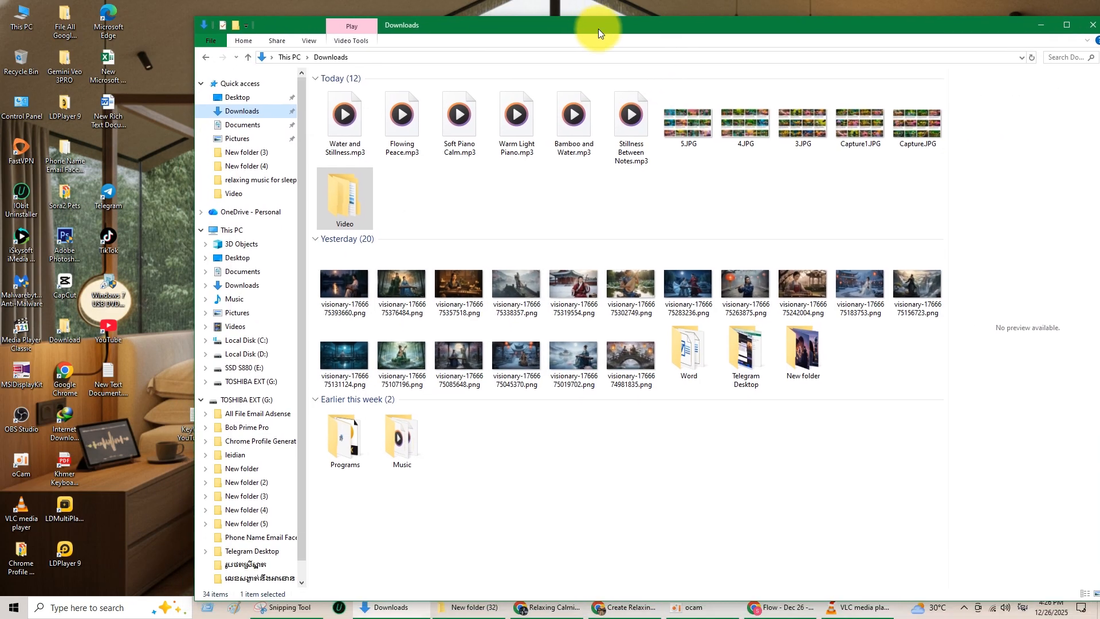
mouse_move(395, 28)
mouse_down()
mouse_move(432, 34)
mouse_move(414, 35)
mouse_up()
drag(208, 415, 127, 427)
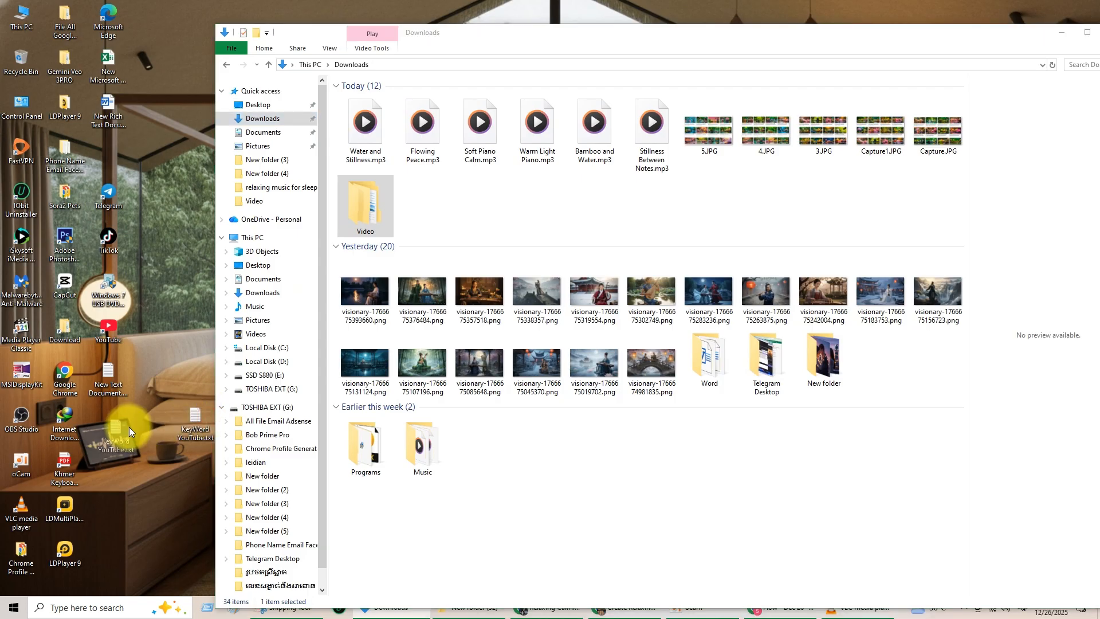
drag(472, 40, 503, 39)
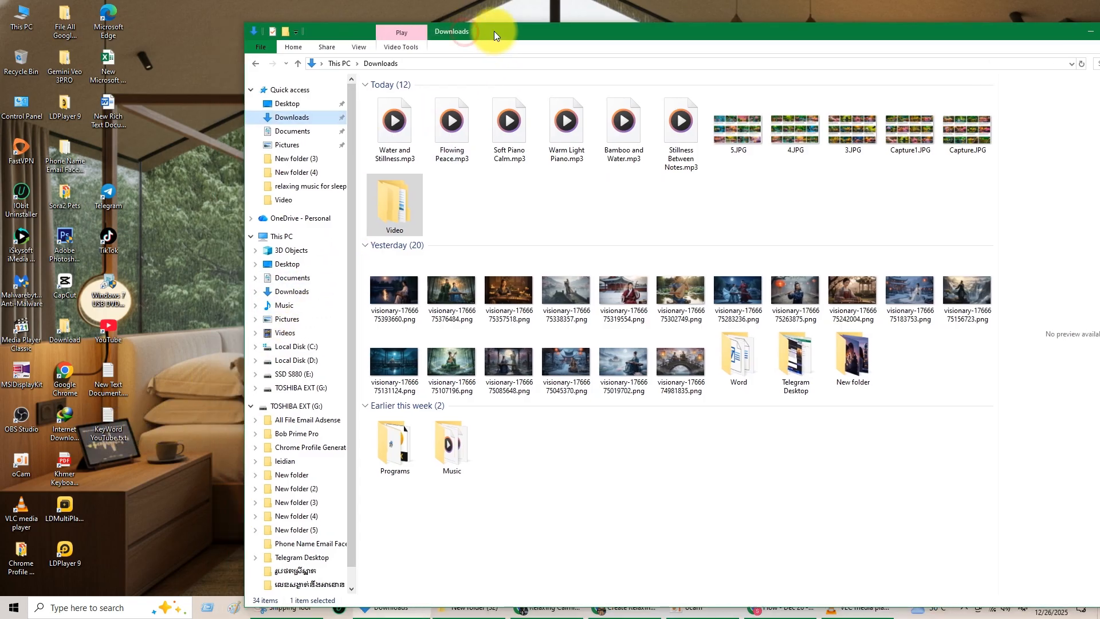
right_click(179, 95)
click(209, 126)
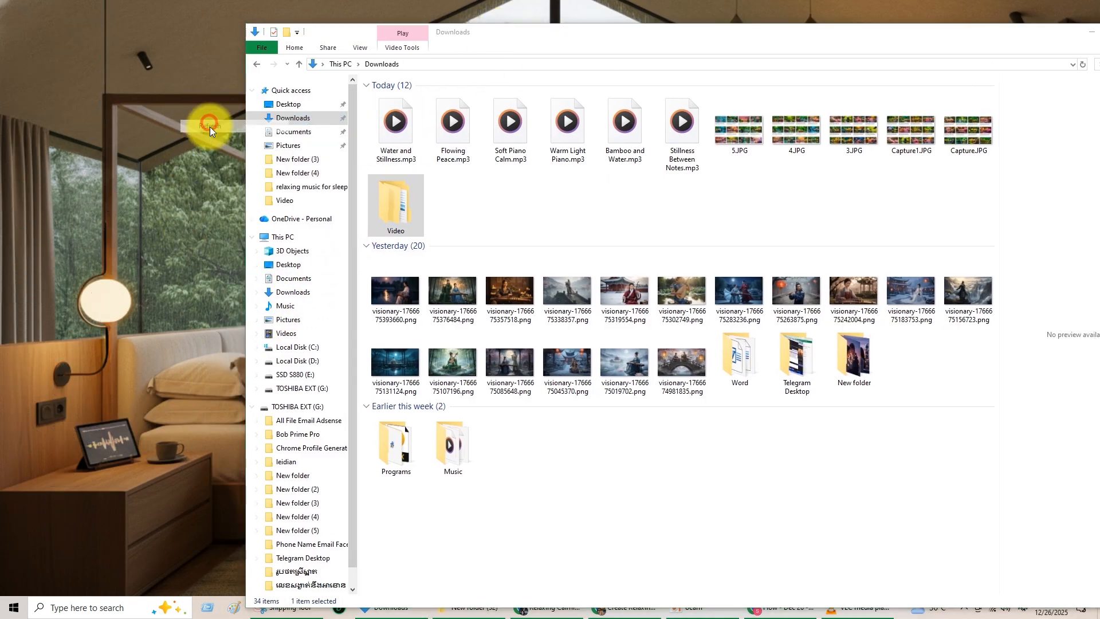
right_click(193, 140)
click(224, 173)
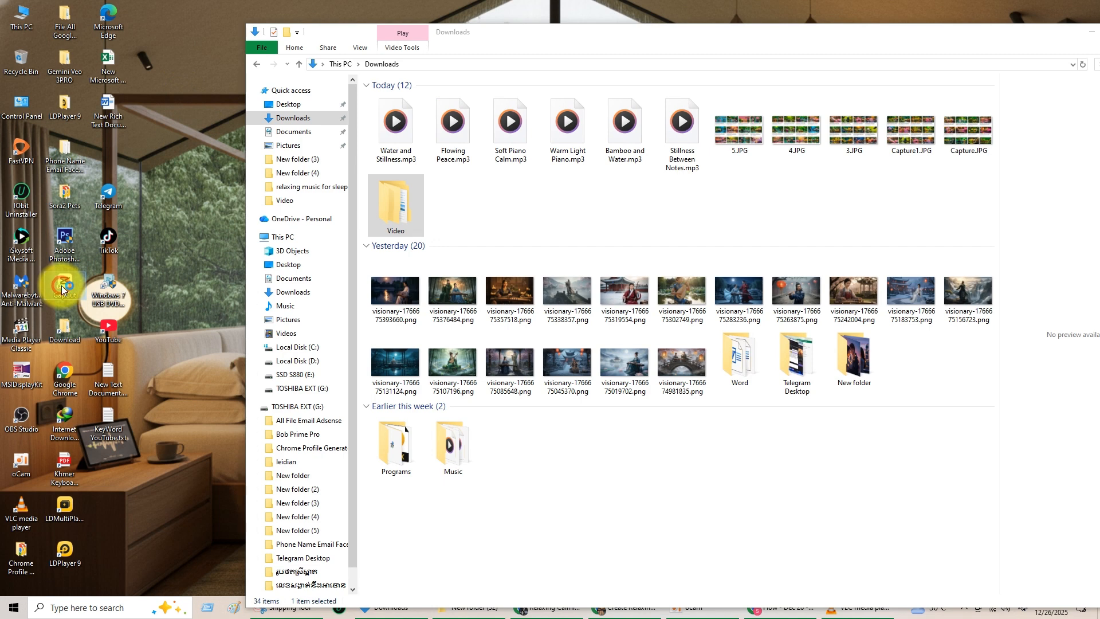
- Create a new CapCut project and import the six downloaded MP3 tracks from the Downloads folder
drag(636, 41, 617, 204)
click(572, 68)
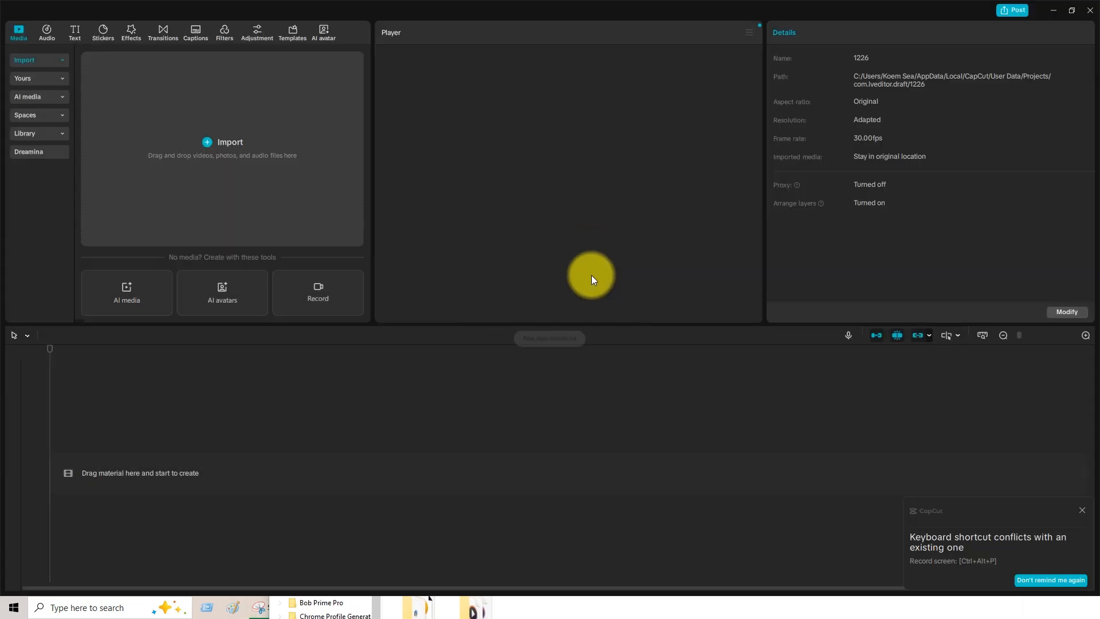
click(331, 612)
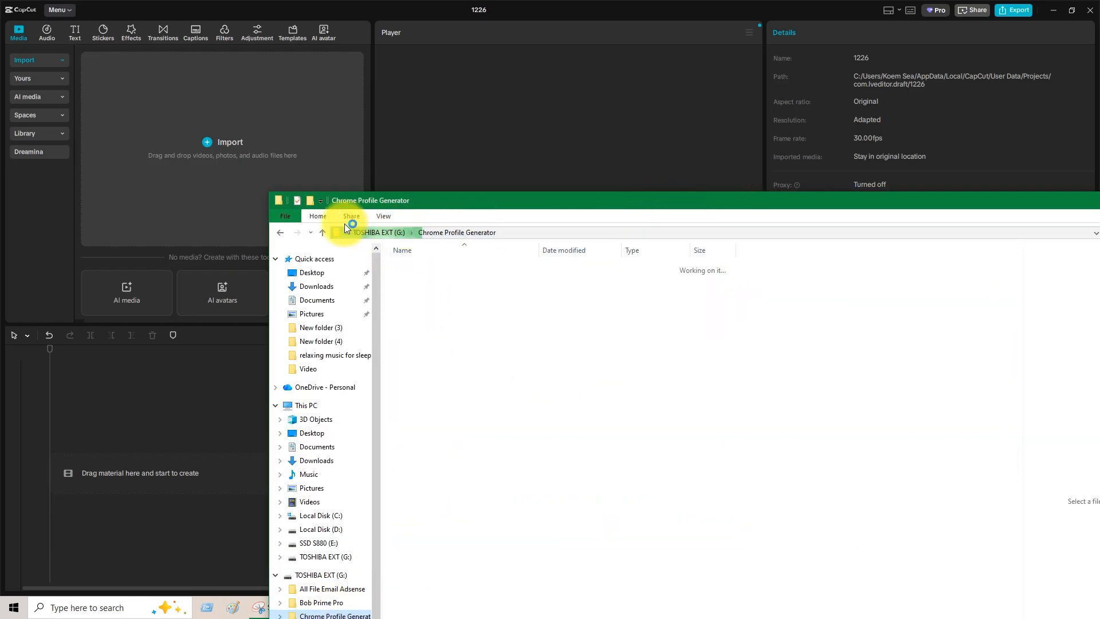
drag(345, 224, 373, 149)
click(341, 169)
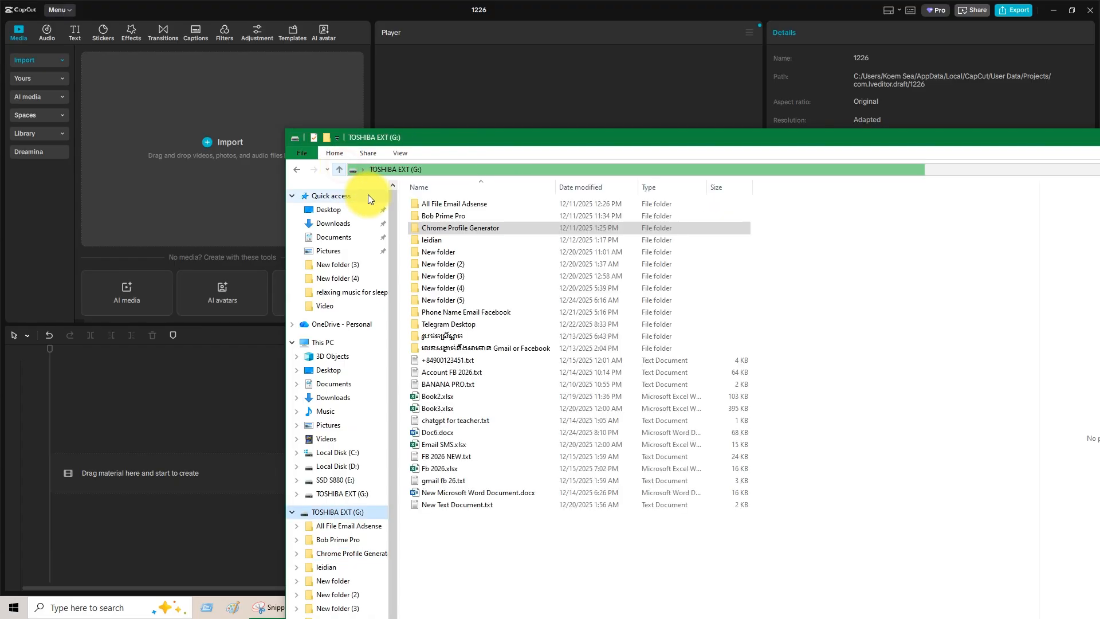
click(342, 223)
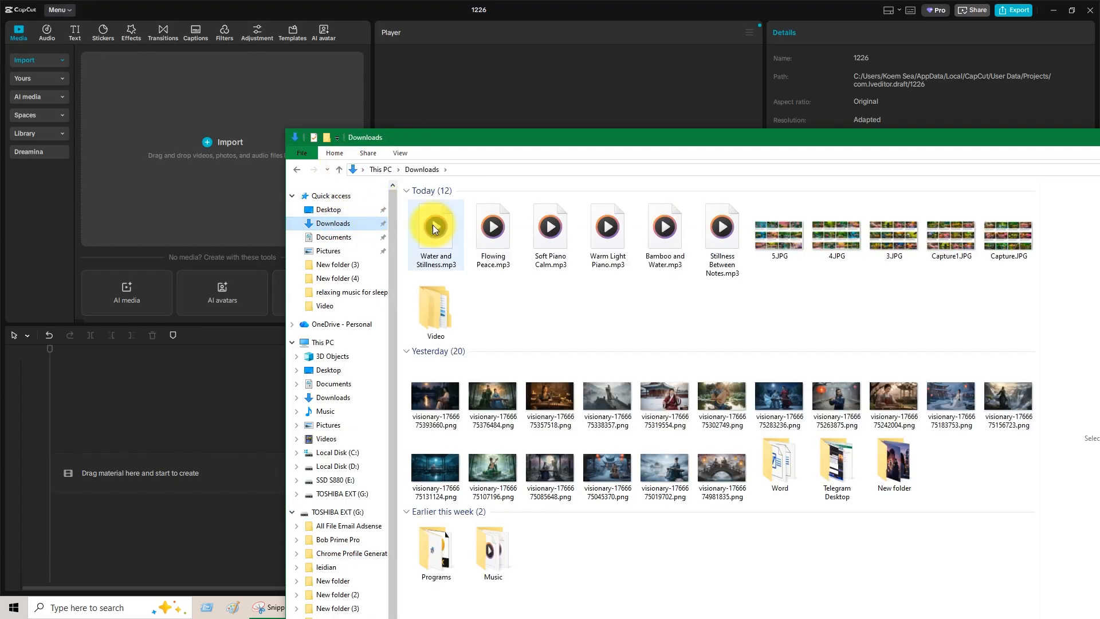
drag(404, 207, 703, 254)
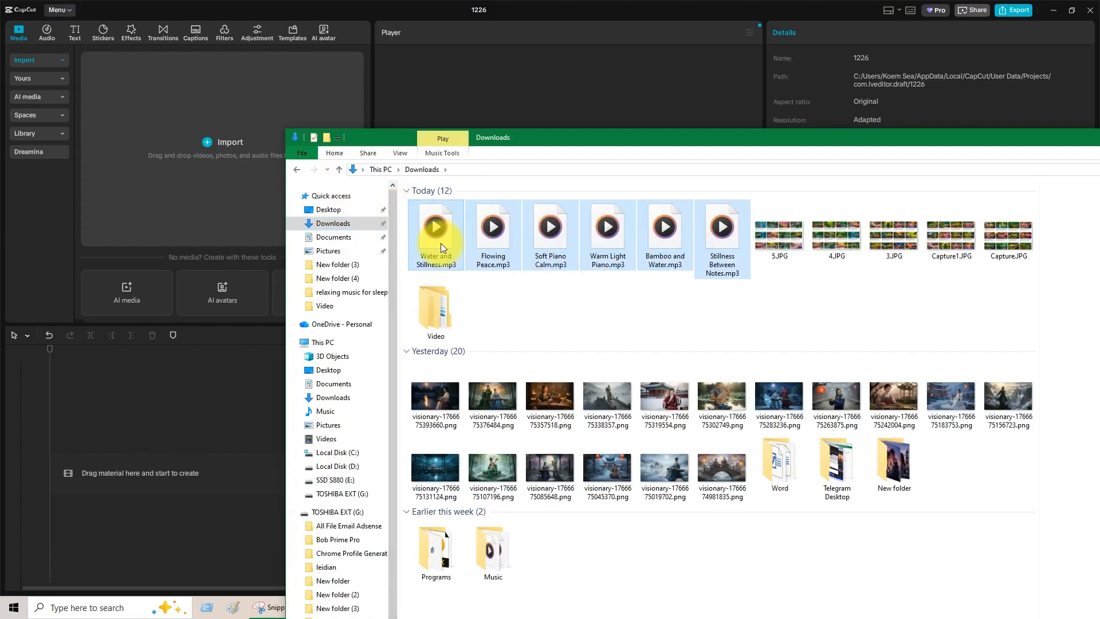
drag(425, 226, 222, 167)
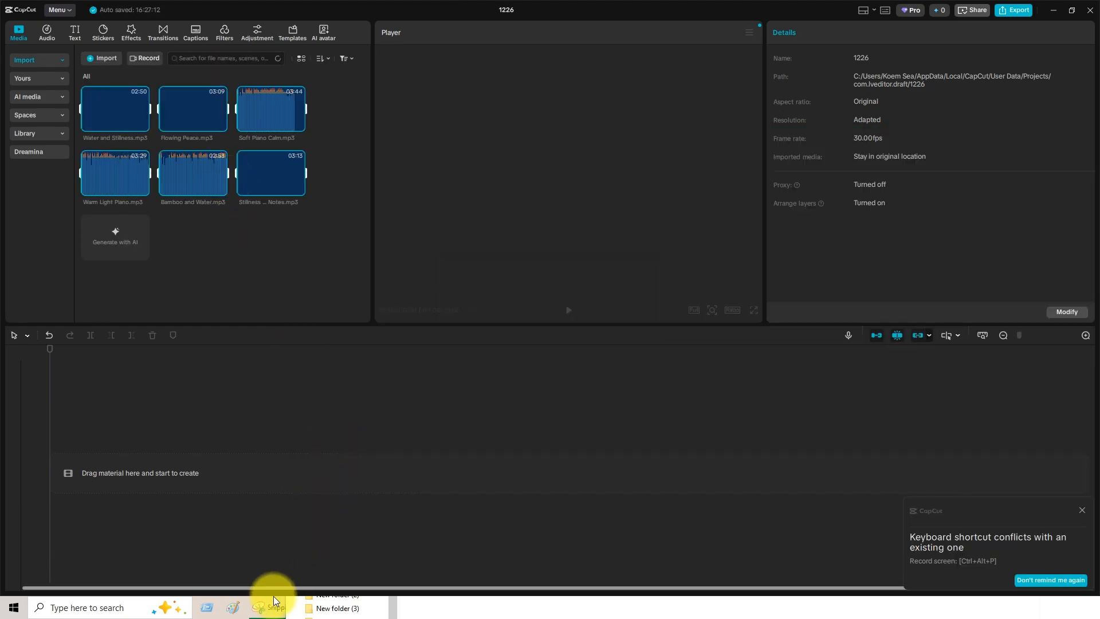
- Import the "relaxing music for sleep" folder from Downloads > Video into the CapCut project's media
click(320, 614)
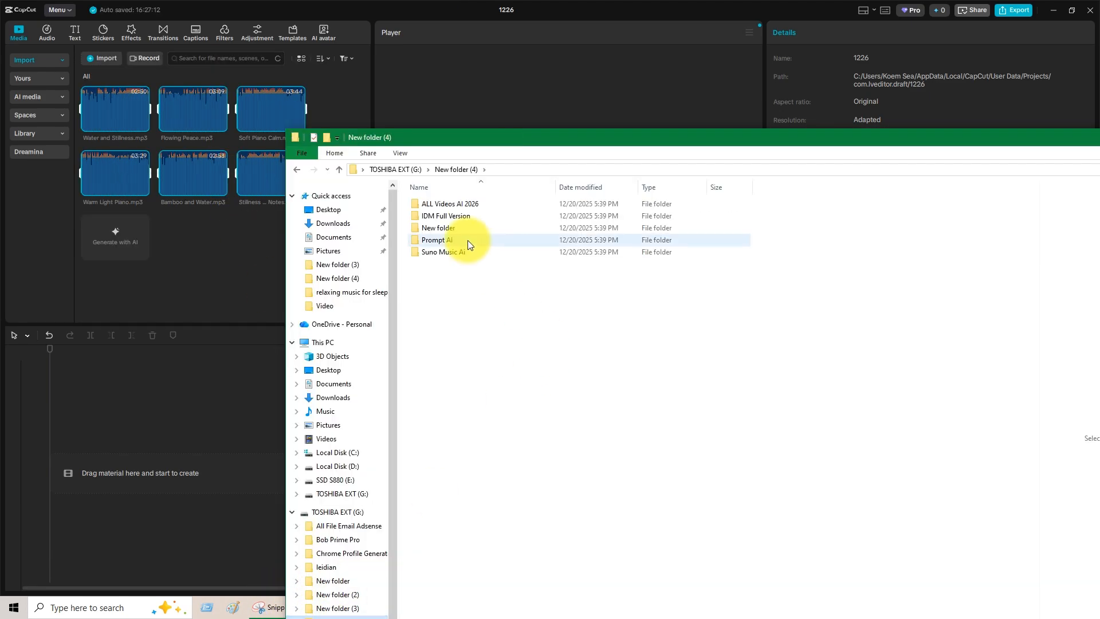
click(358, 222)
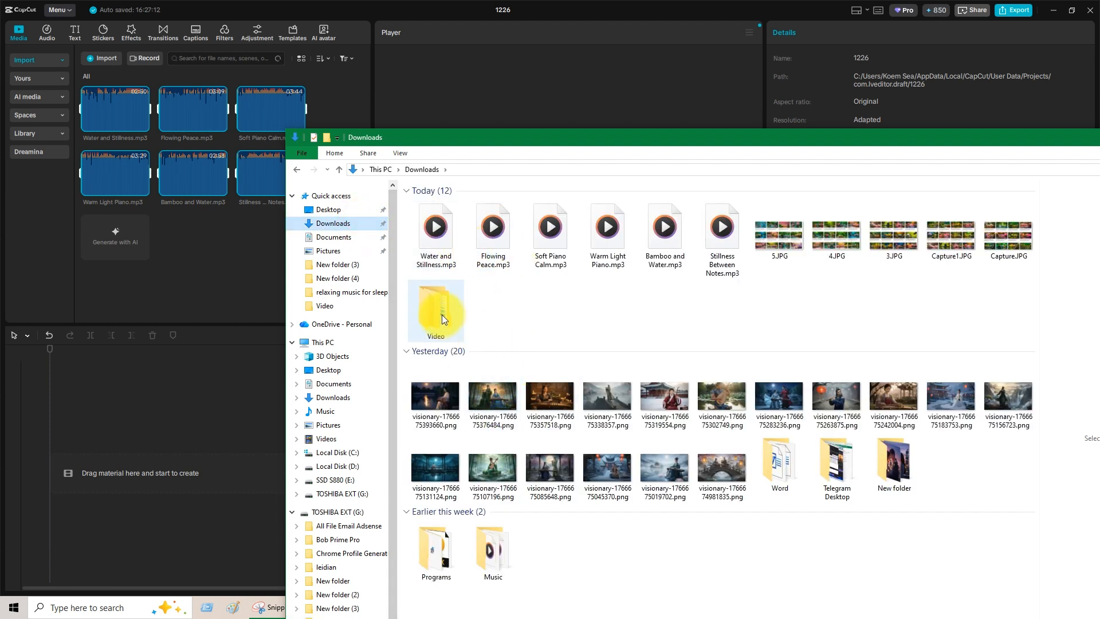
double_click(442, 315)
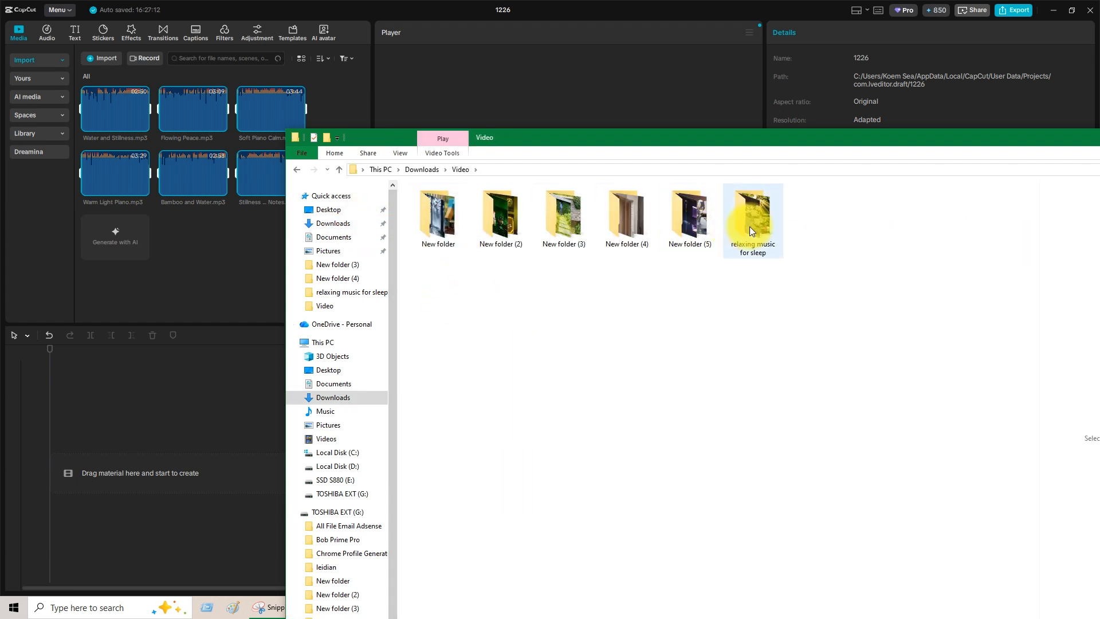
click(750, 226)
drag(750, 222, 192, 205)
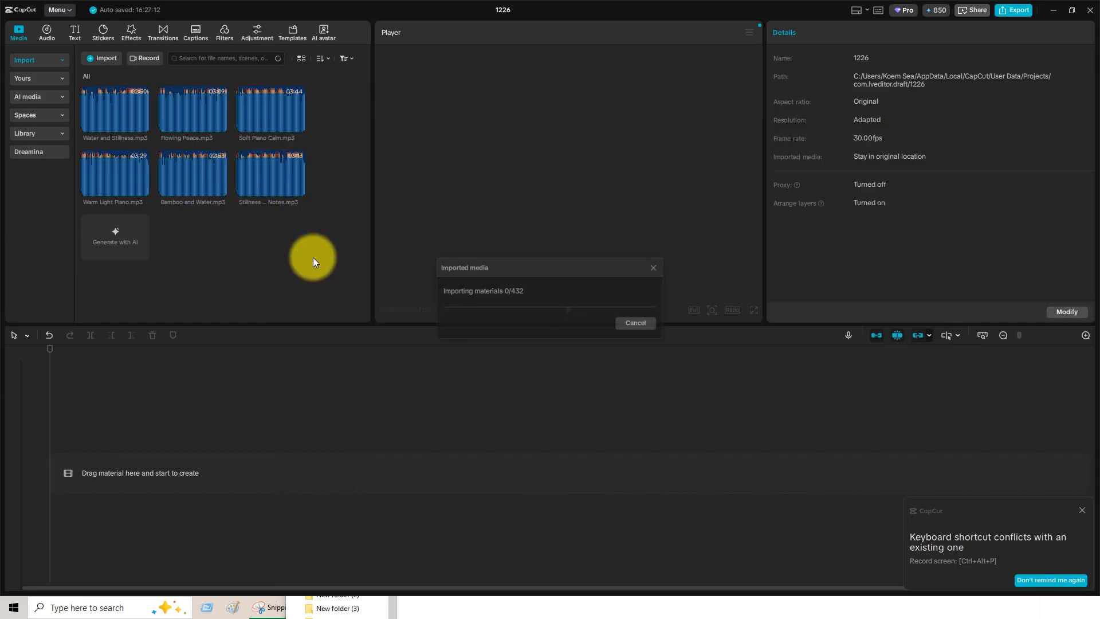
- Place the imported "relaxing music for sleep" folder's clips on the main video track at the start of the timeline
drag(107, 243, 82, 450)
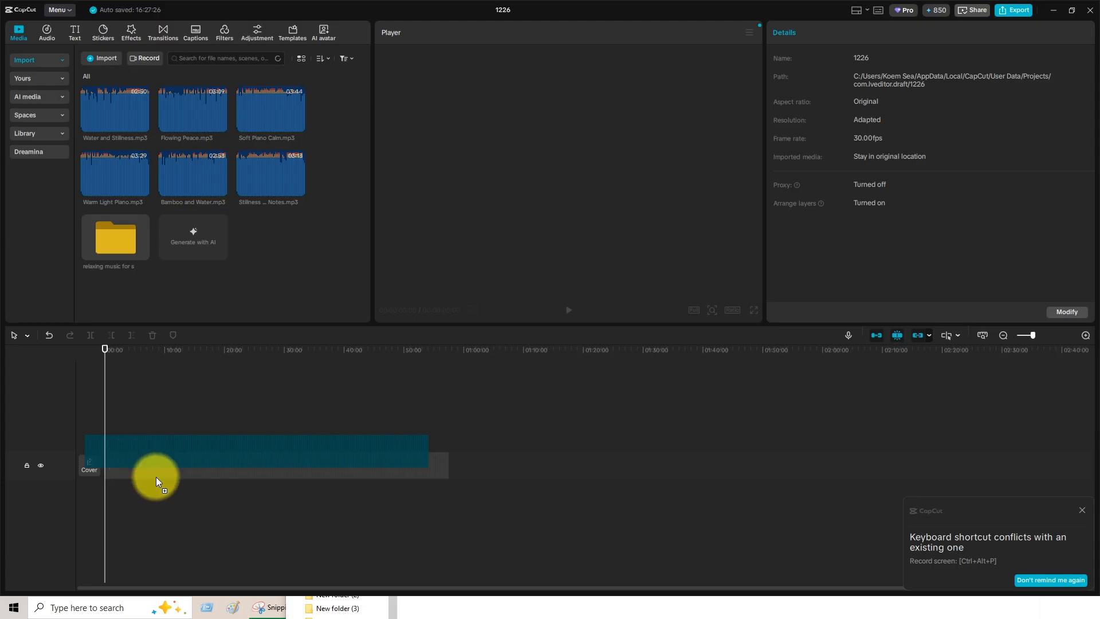
drag(156, 477, 161, 463)
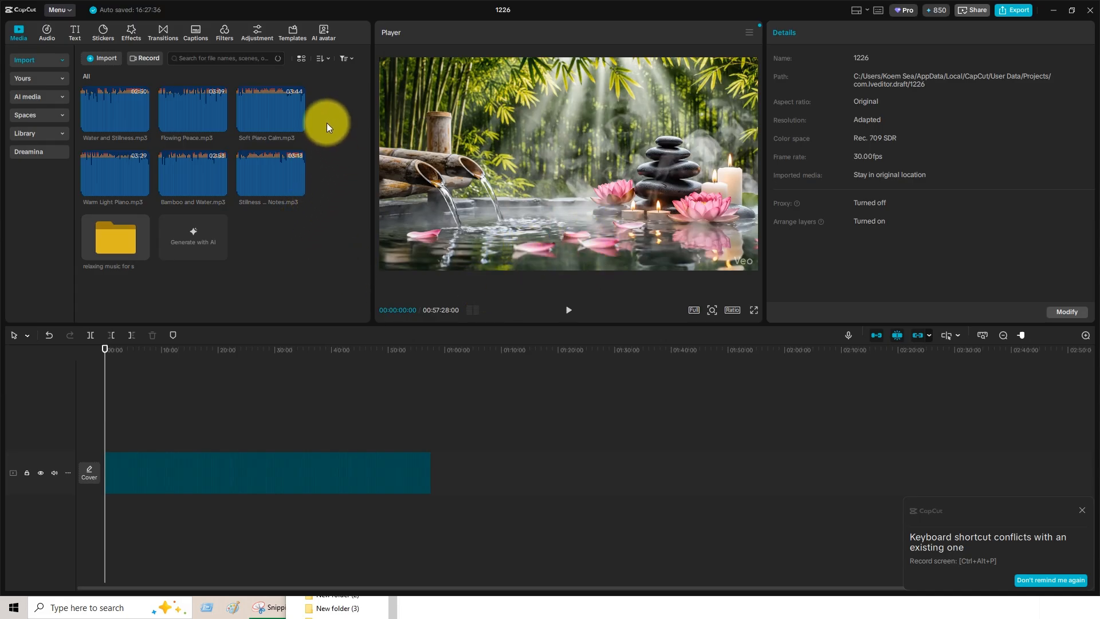
- Place the six imported MP3 tracks on the audio track from the timeline start, repeating the set three times end to end
drag(266, 179, 98, 200)
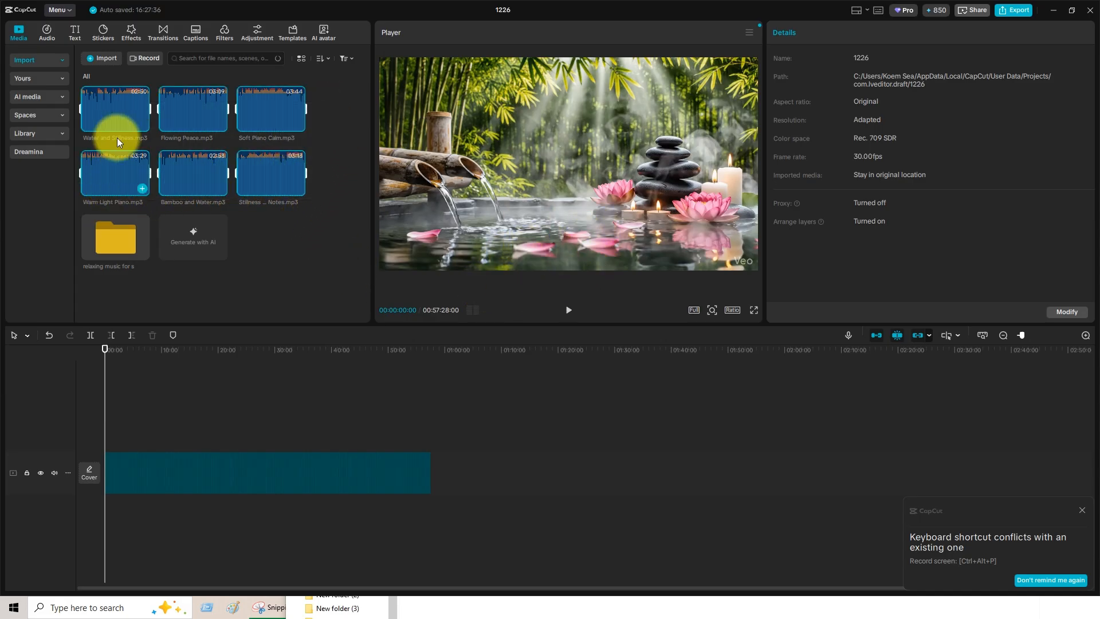
drag(116, 138, 108, 513)
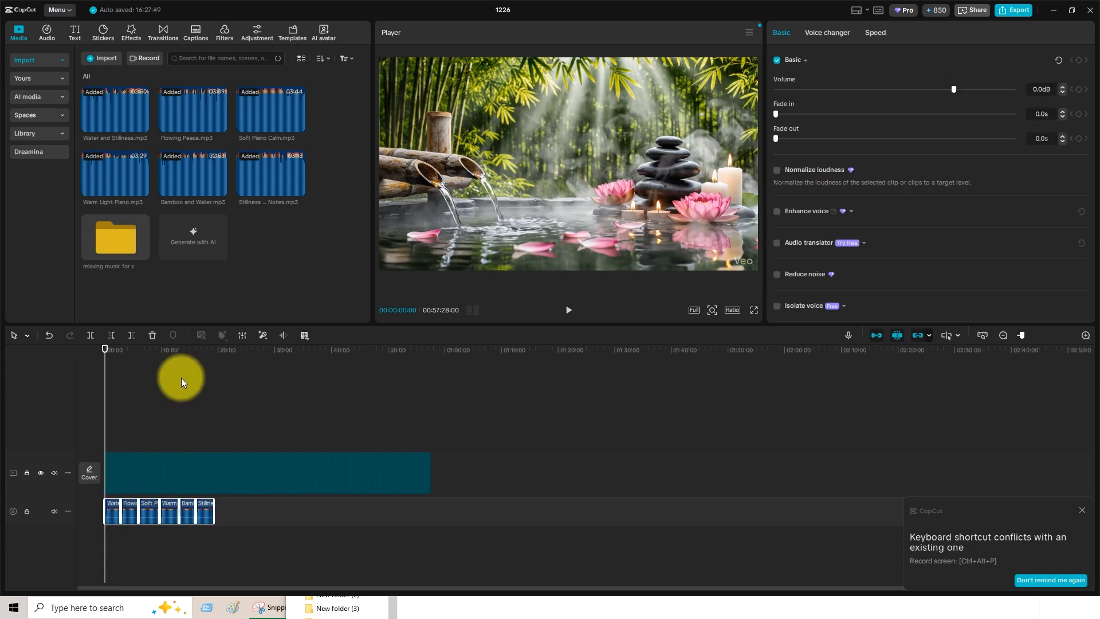
drag(307, 113, 218, 510)
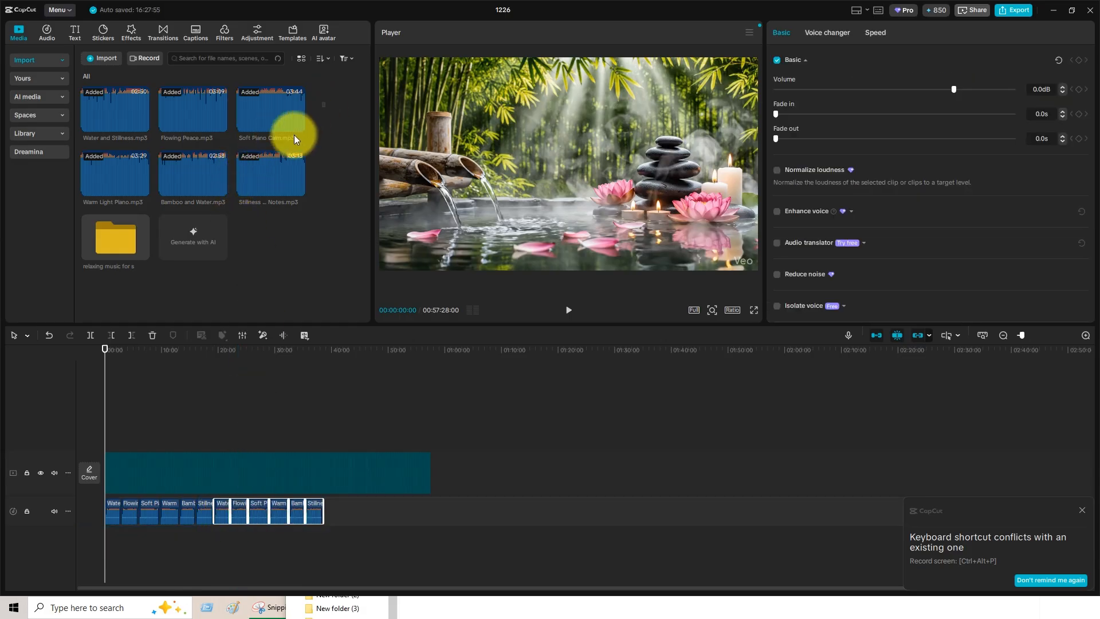
drag(294, 135, 326, 514)
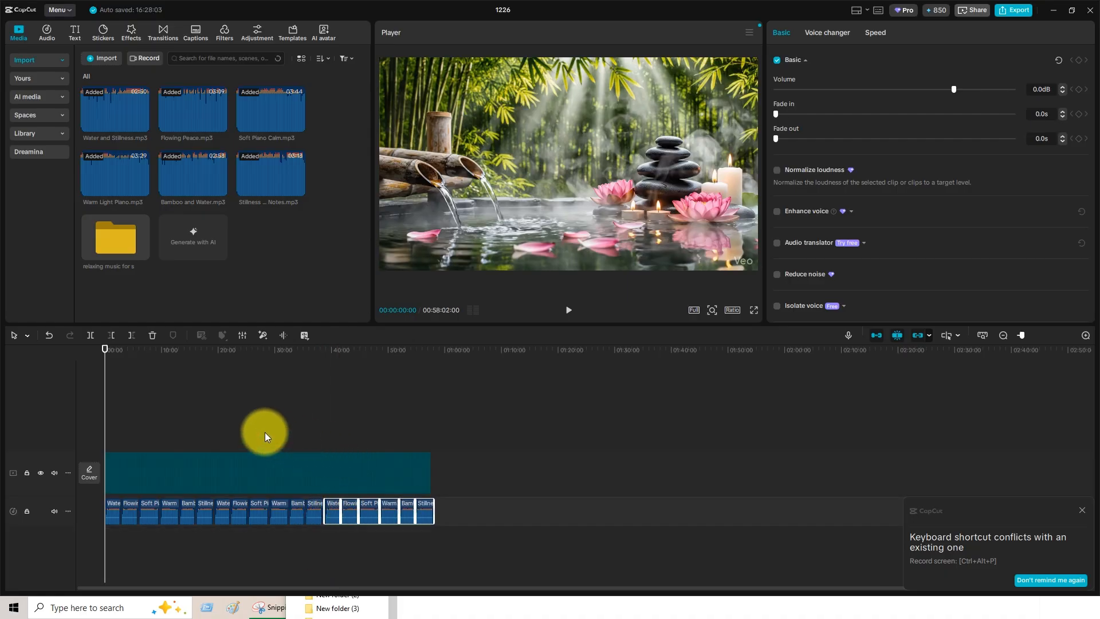
- Move the playhead to 00:56:48:00 and trim off the audio beyond it, dismissing the shortcut-conflict notification
drag(109, 346, 431, 422)
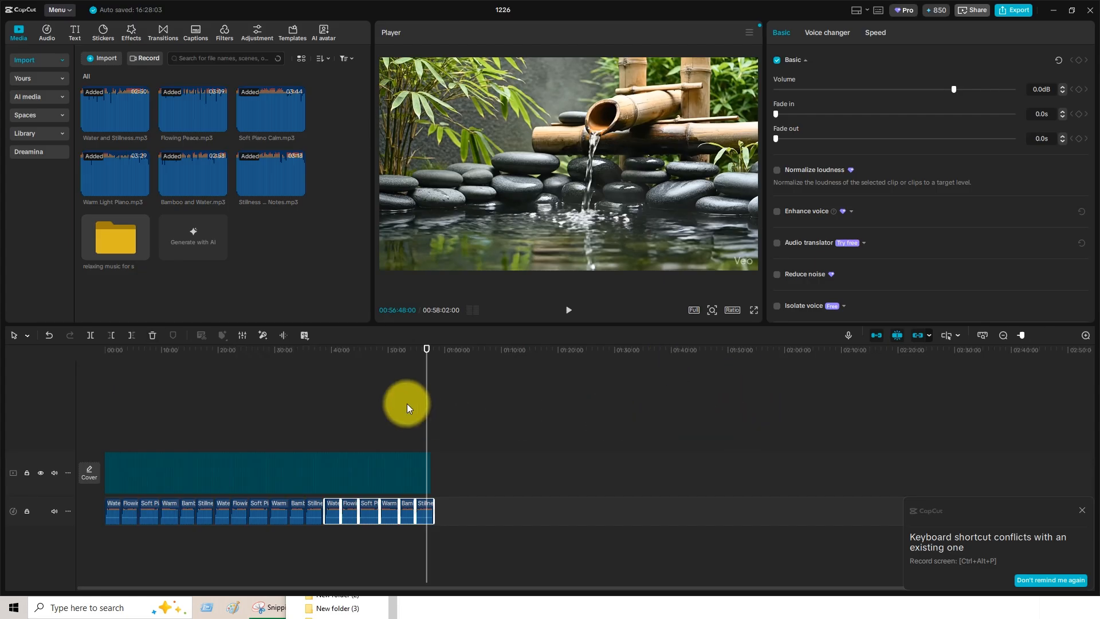
click(424, 351)
drag(427, 358, 429, 358)
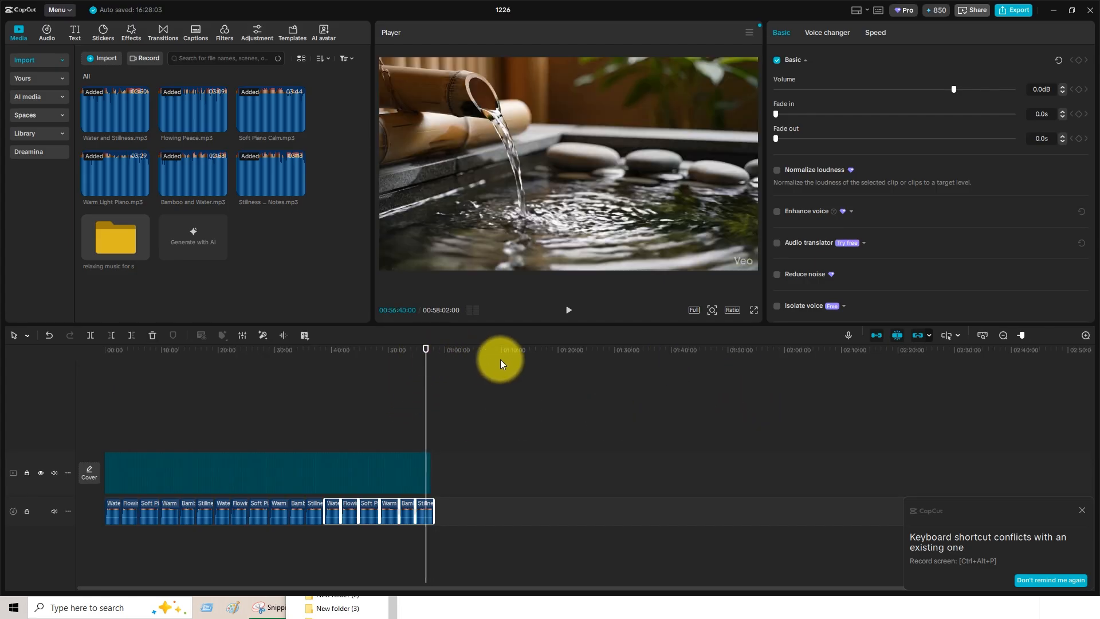
click(1083, 511)
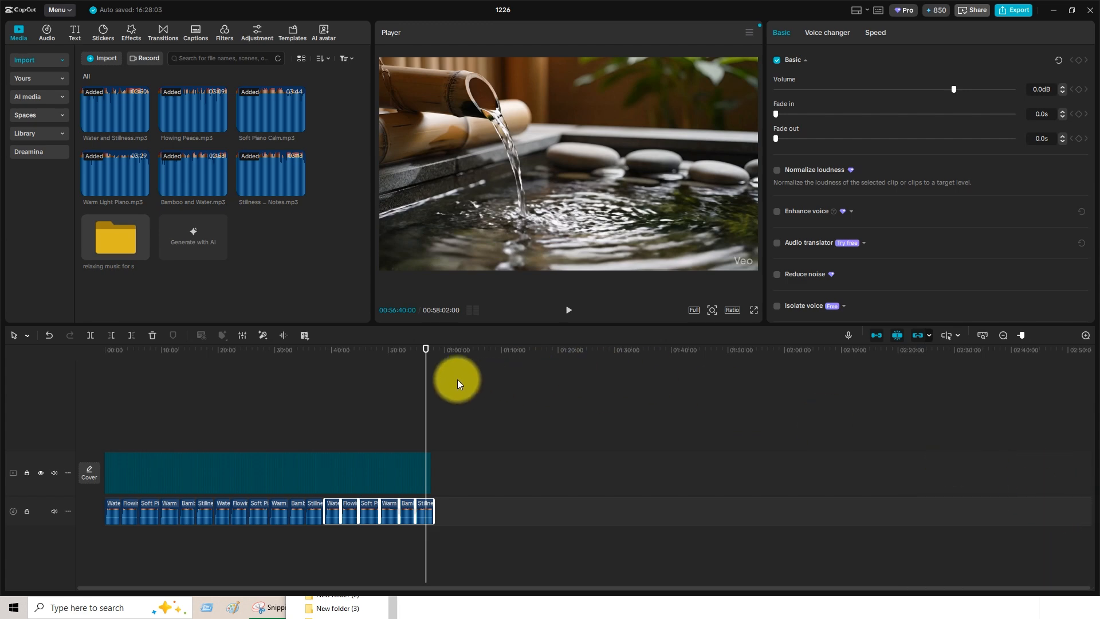
drag(427, 357, 430, 357)
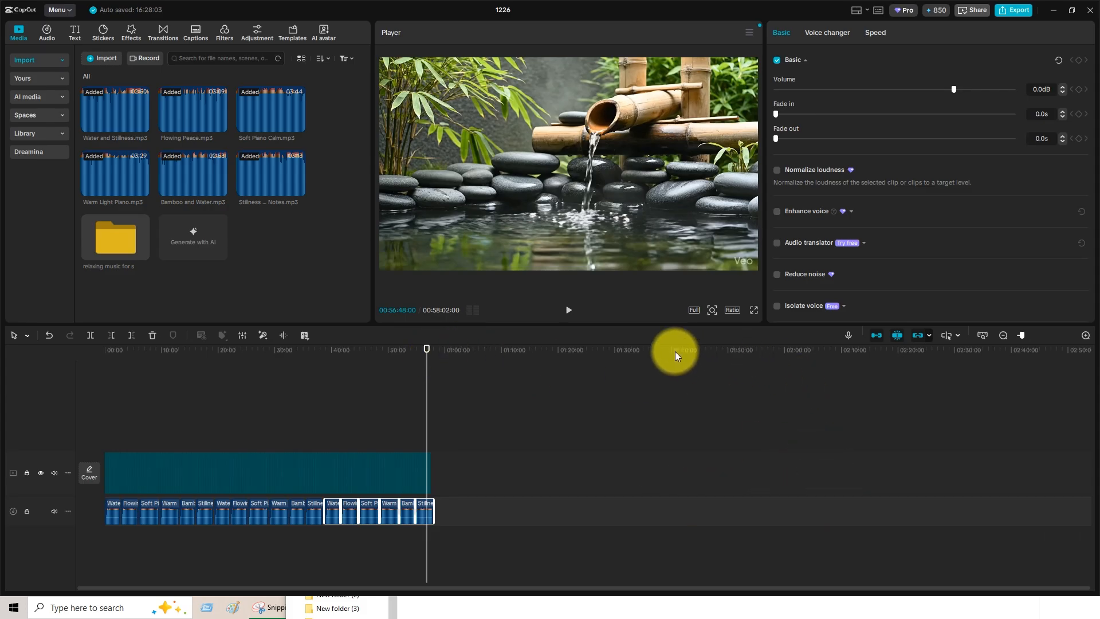
click(131, 335)
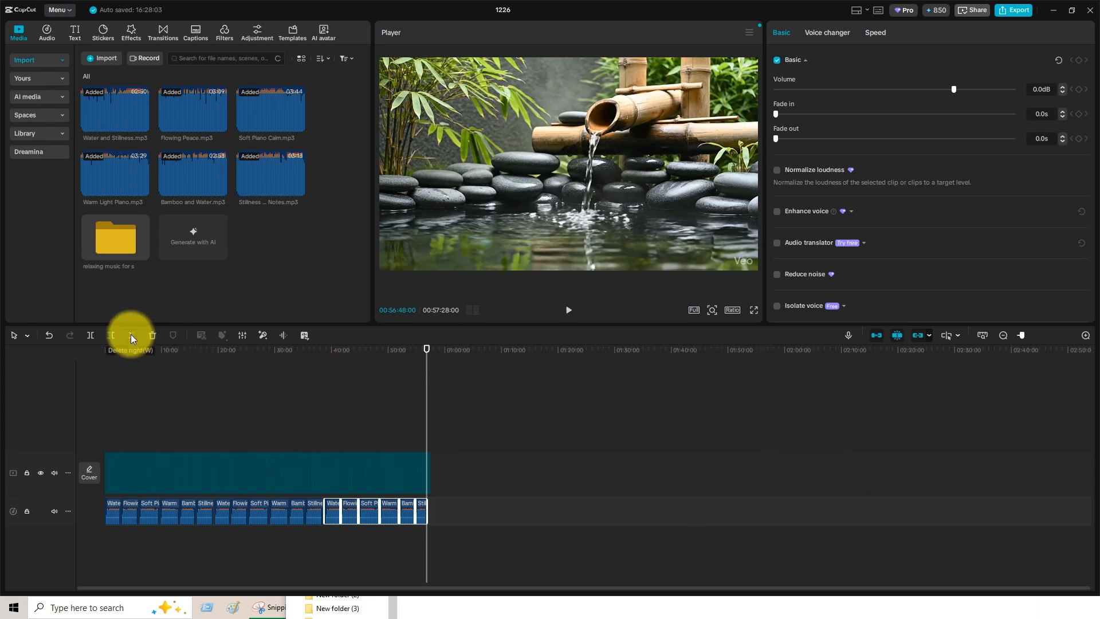
- Preview the project in full screen from the beginning, then exit full screen and stop playback
drag(426, 378, 101, 403)
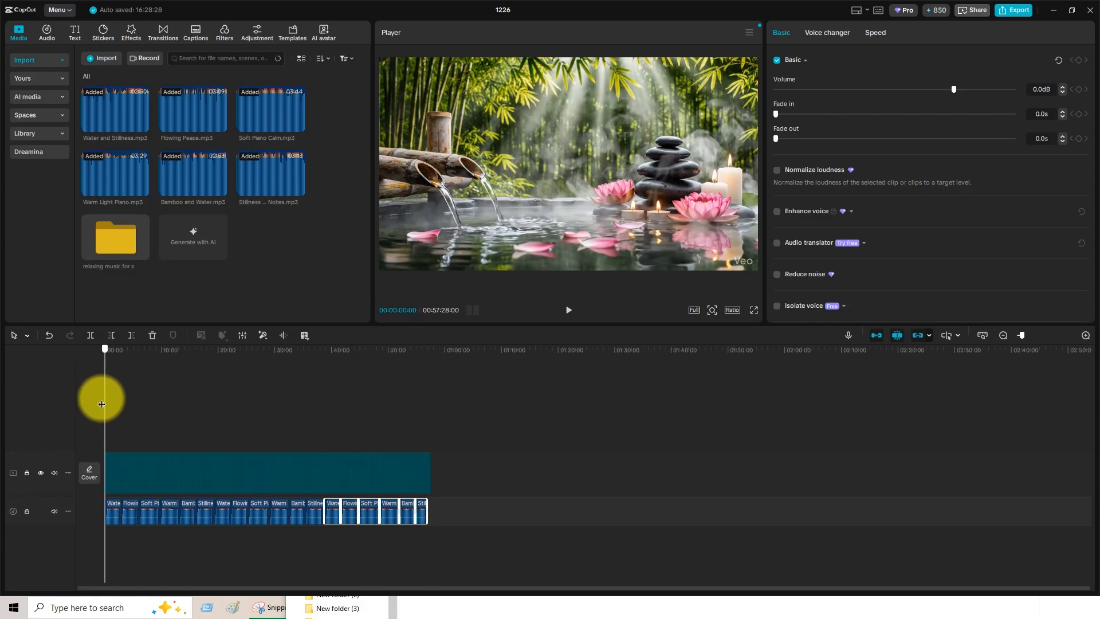
click(568, 309)
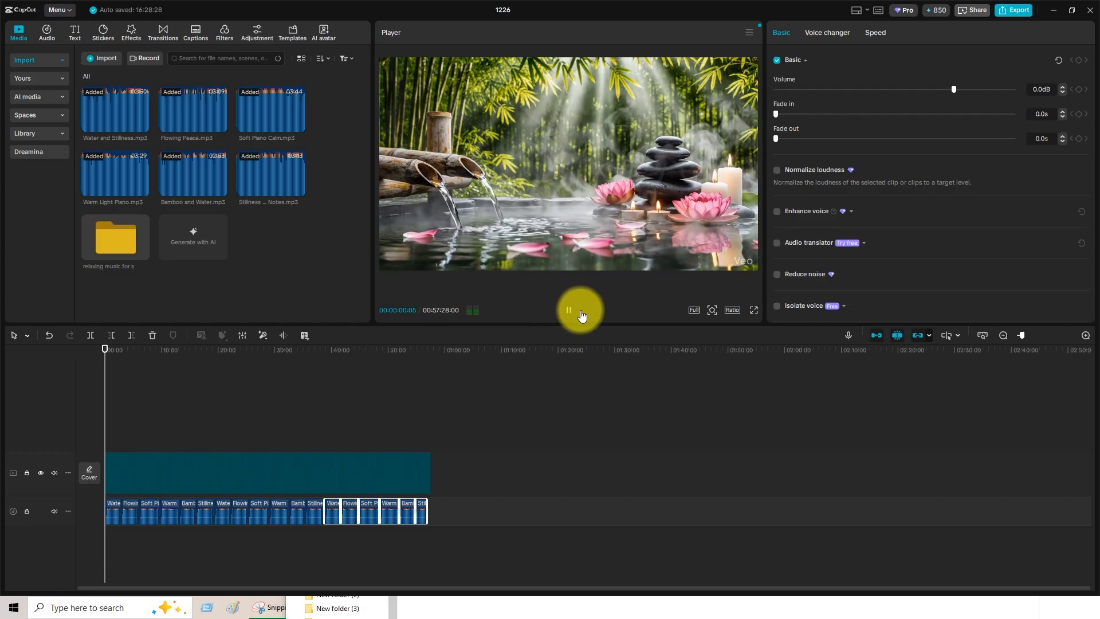
click(753, 309)
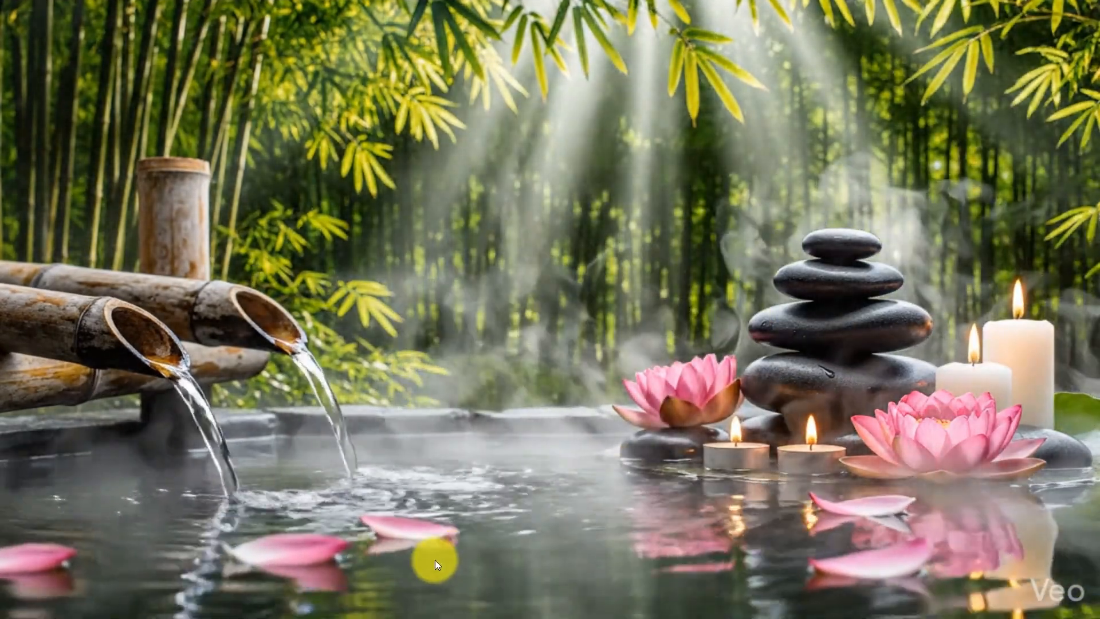
mouse_move(476, 489)
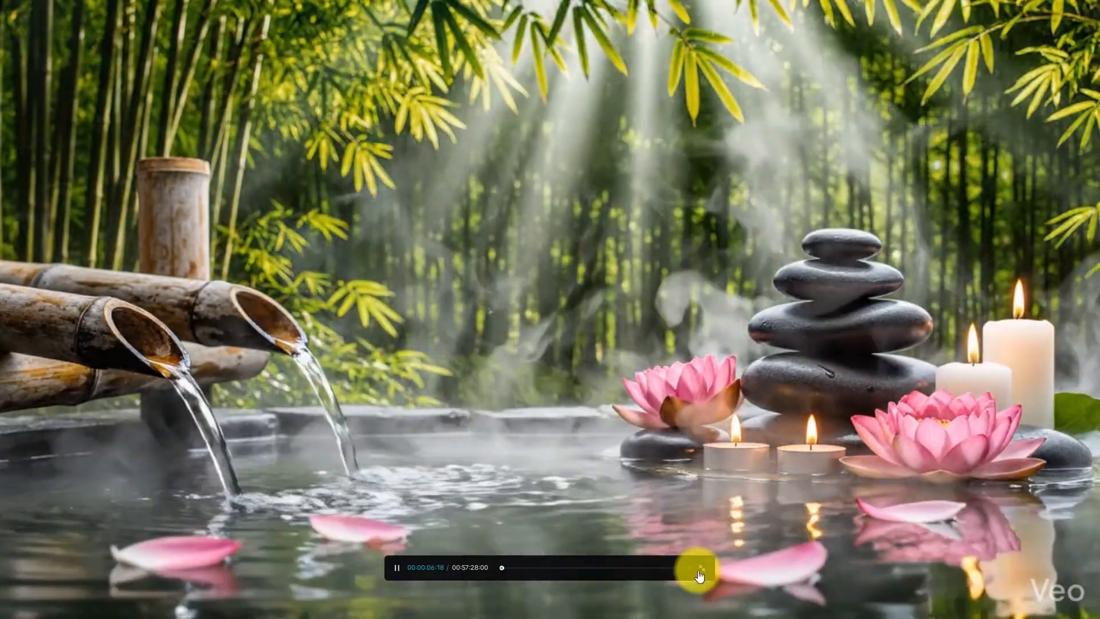
click(699, 573)
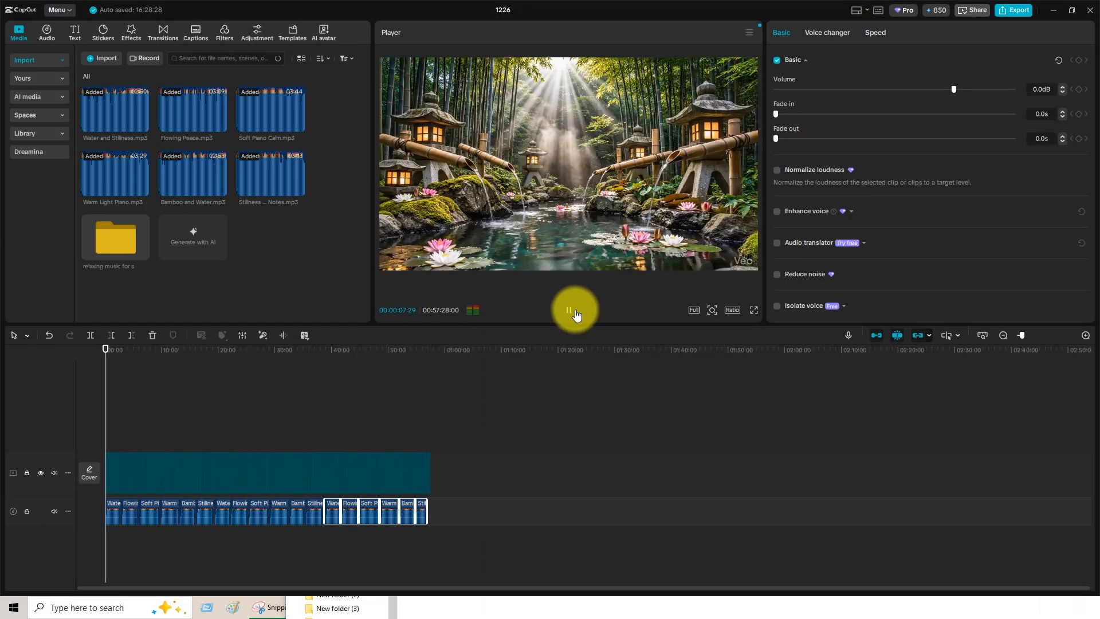
click(565, 314)
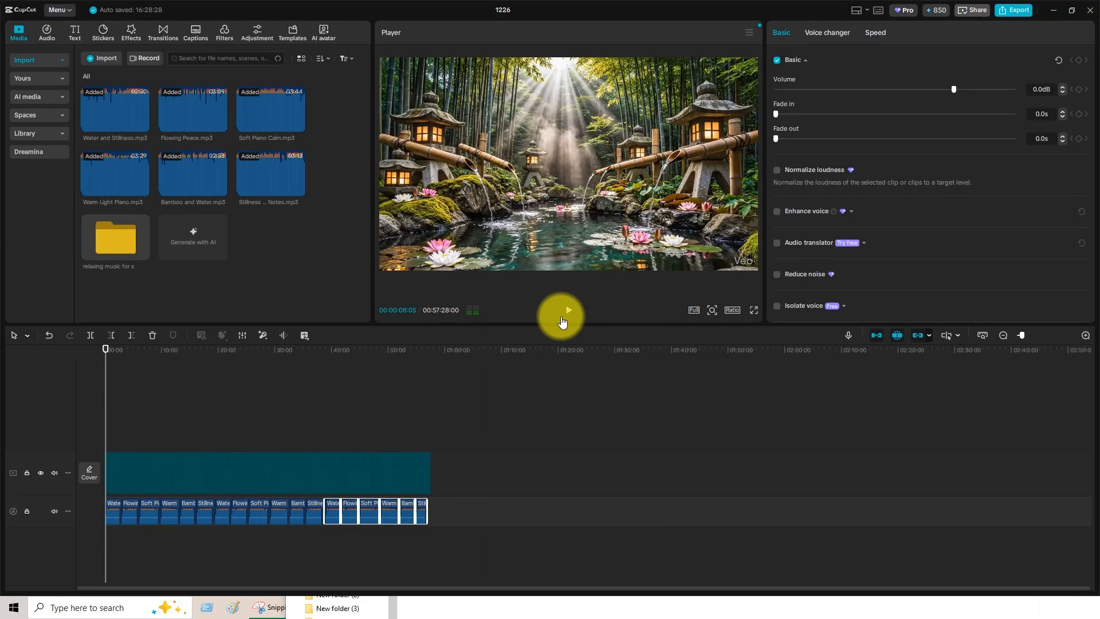
- Mute the main video track and play the project in full screen from the beginning
click(54, 472)
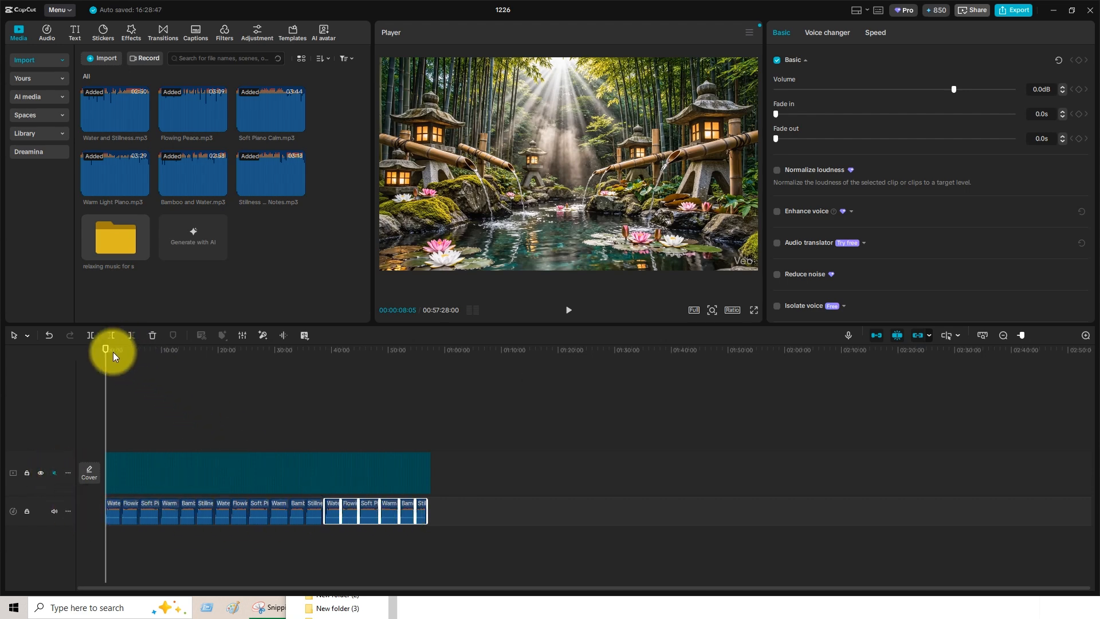
drag(113, 352, 105, 349)
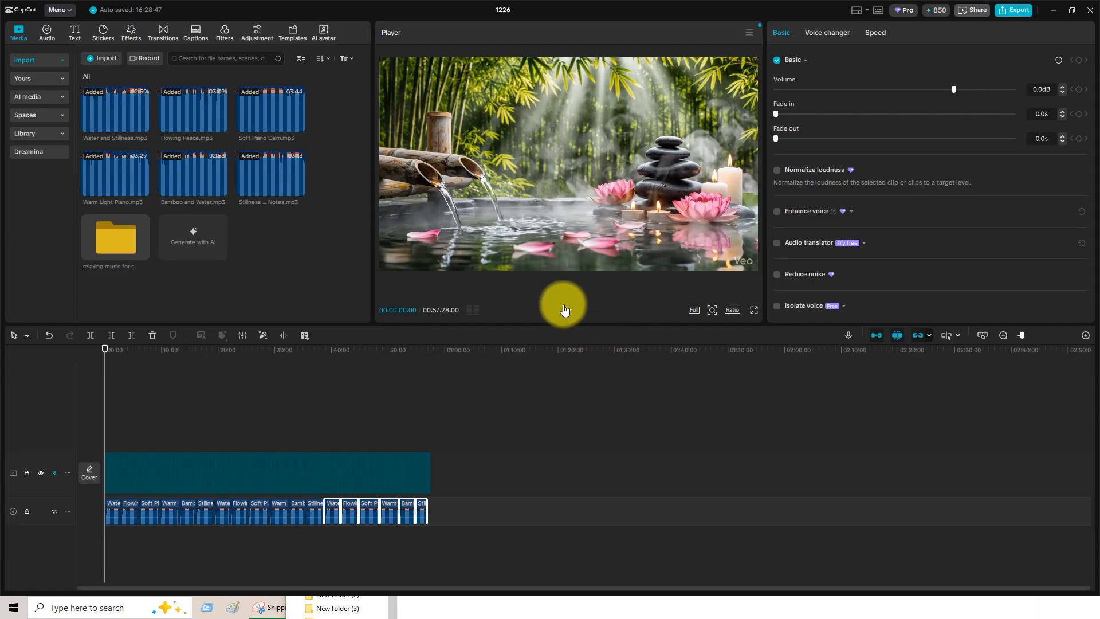
click(754, 310)
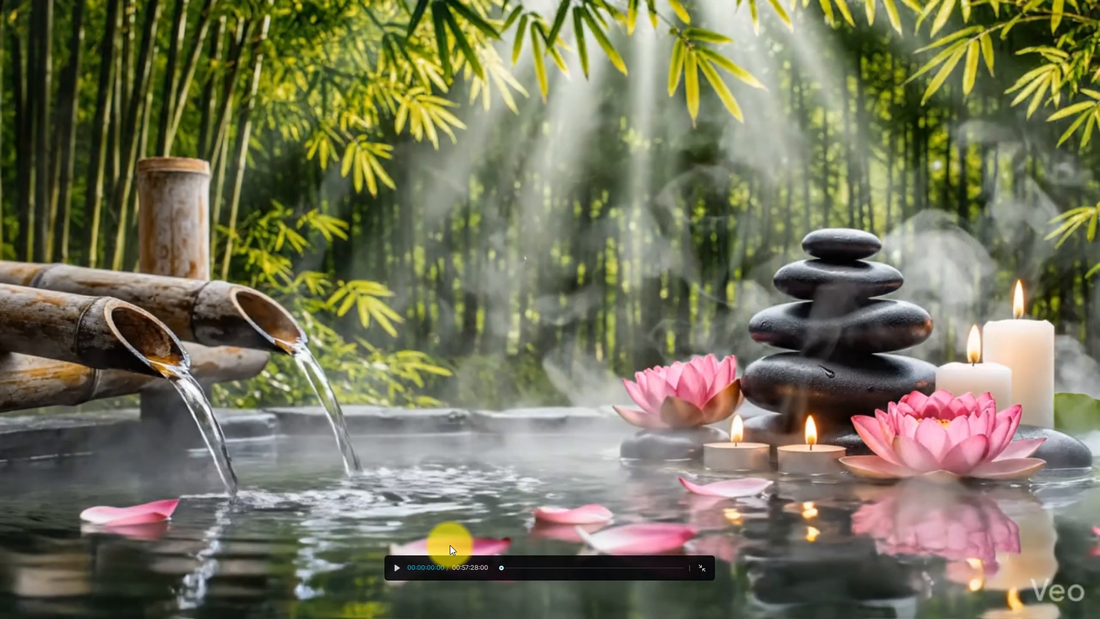
click(397, 567)
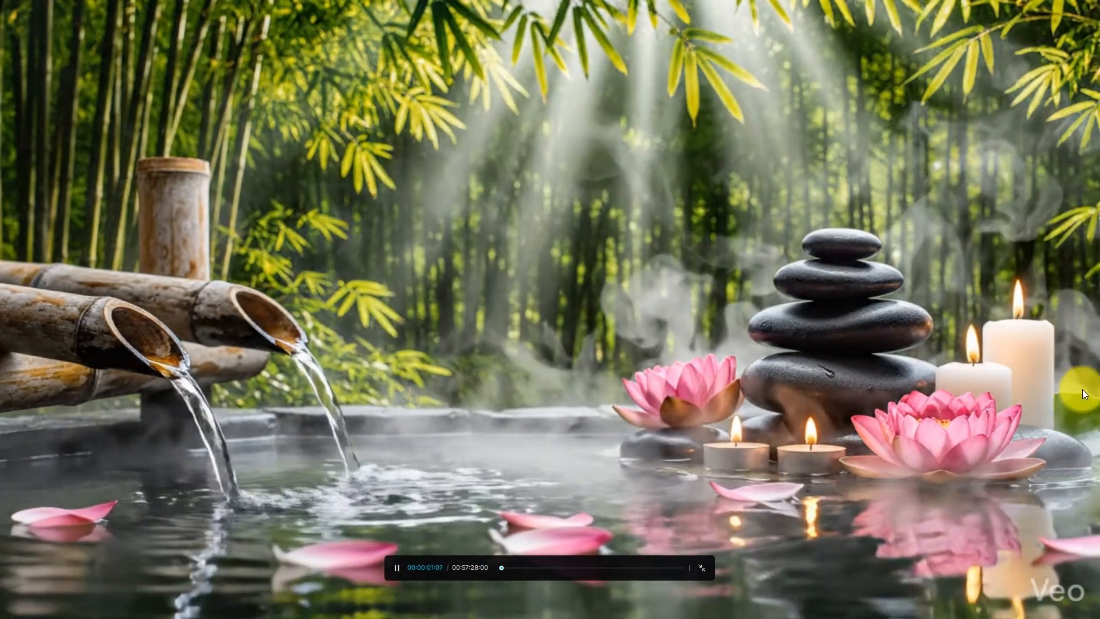
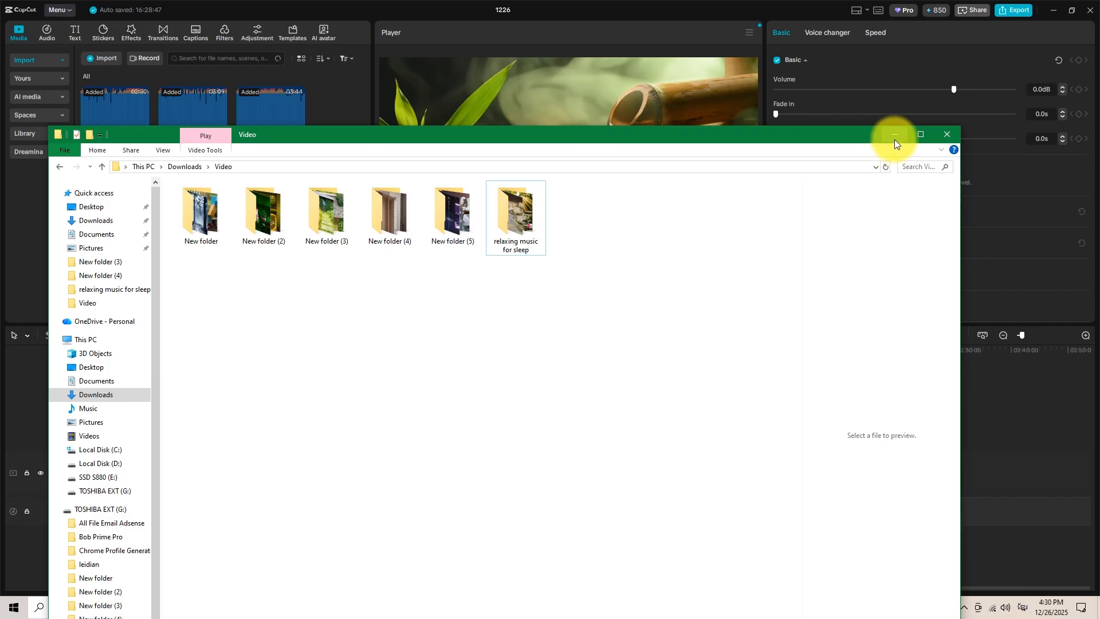
click(894, 138)
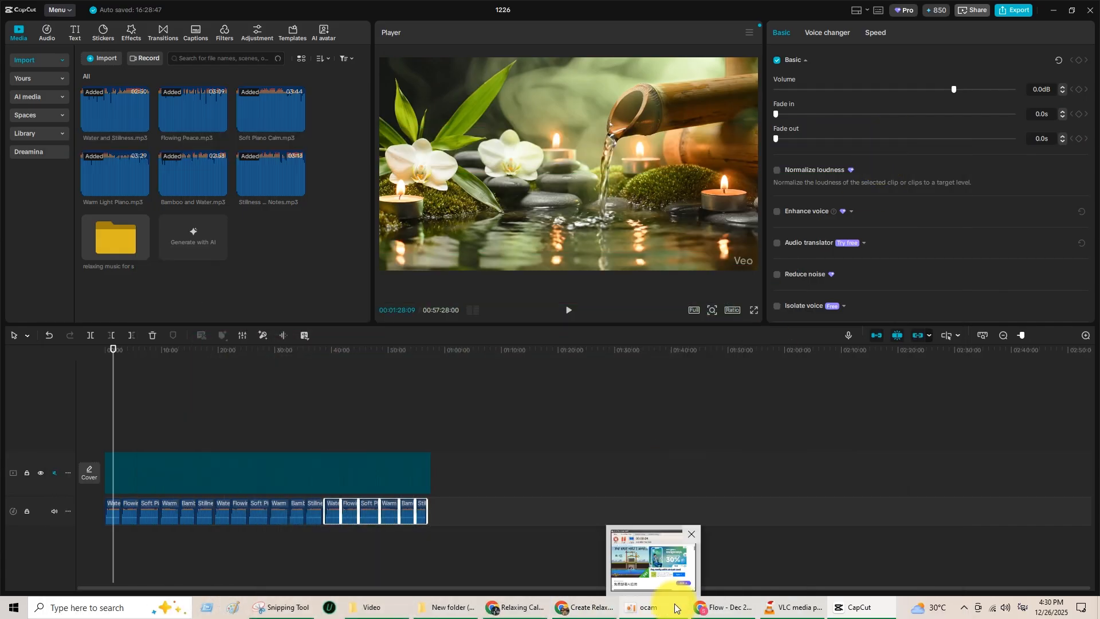
click(655, 610)
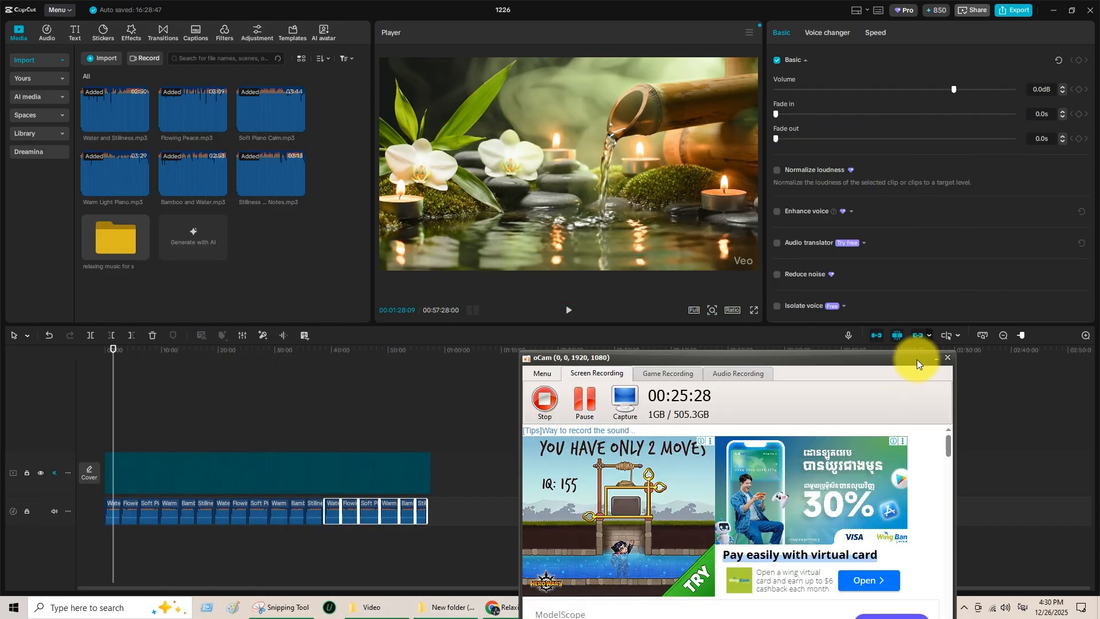
click(937, 357)
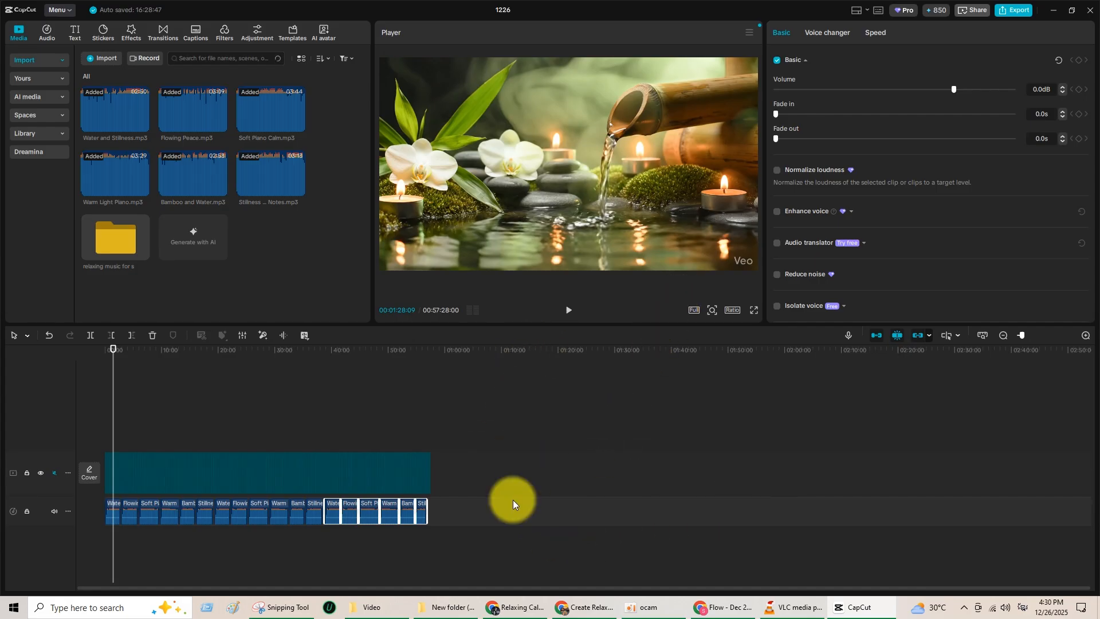
- Switch to the Tunee conversation in Chrome and examine the reference spa-music thumbnails captured in Snipping Tool
click(588, 609)
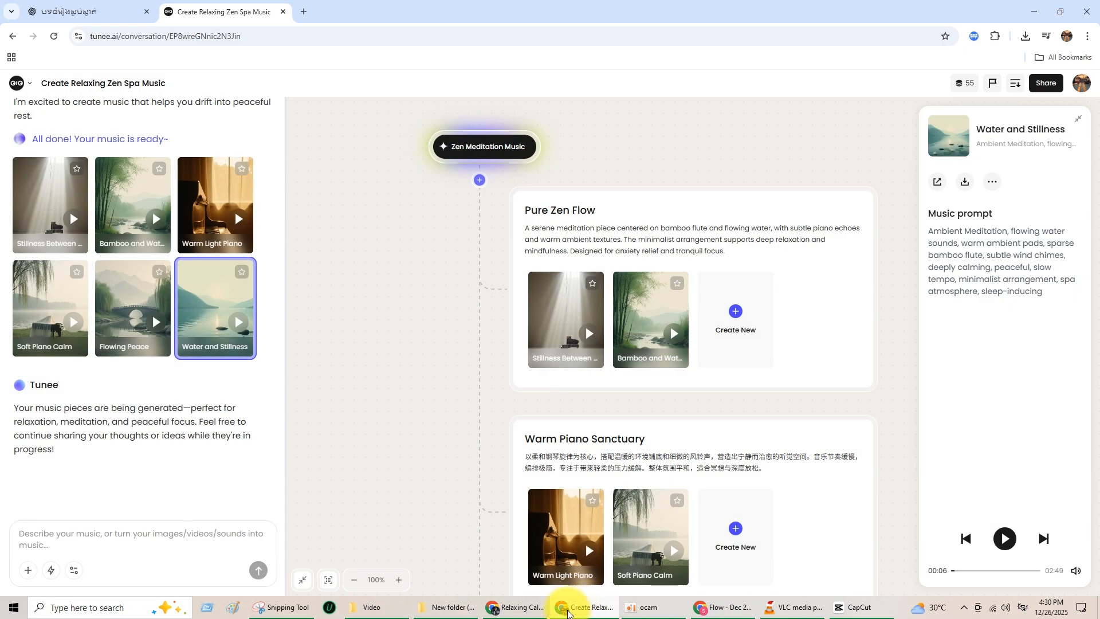
click(280, 608)
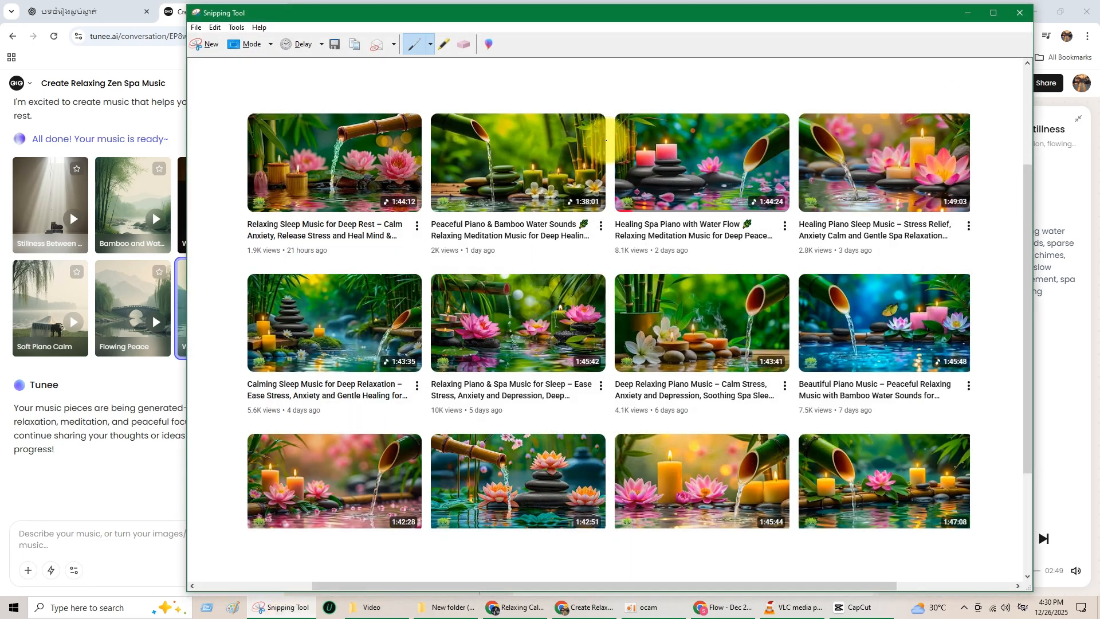
click(966, 14)
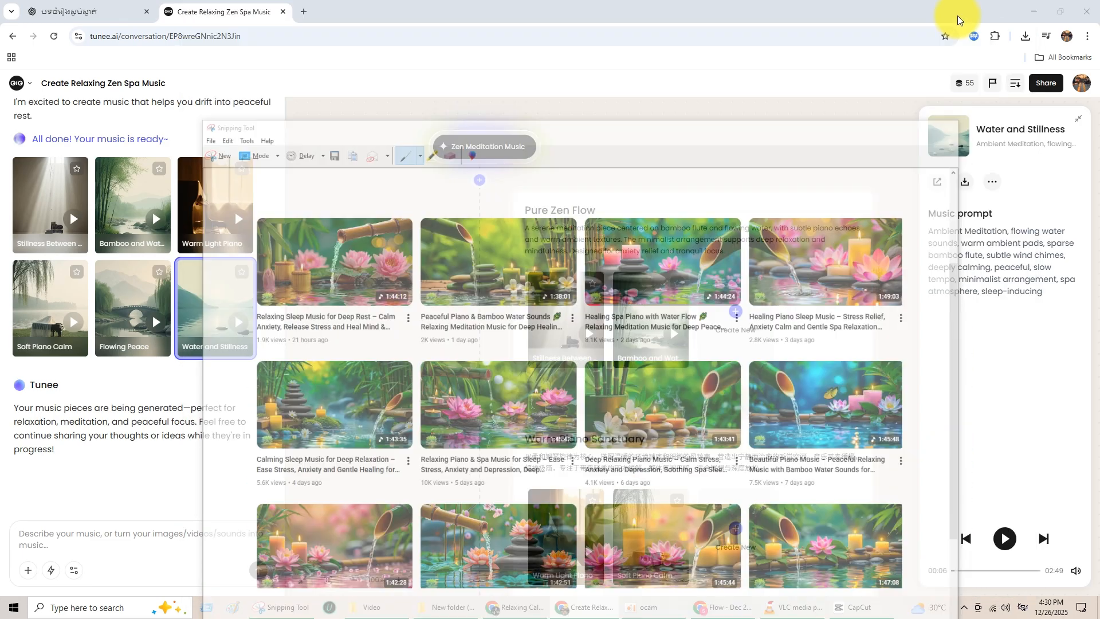
click(275, 607)
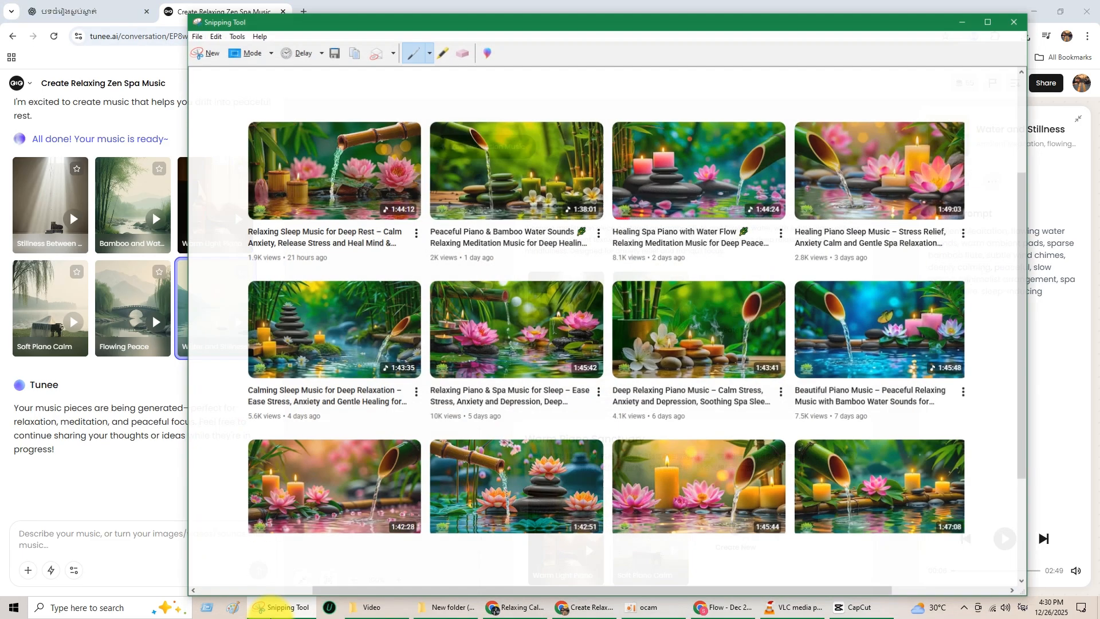
click(274, 607)
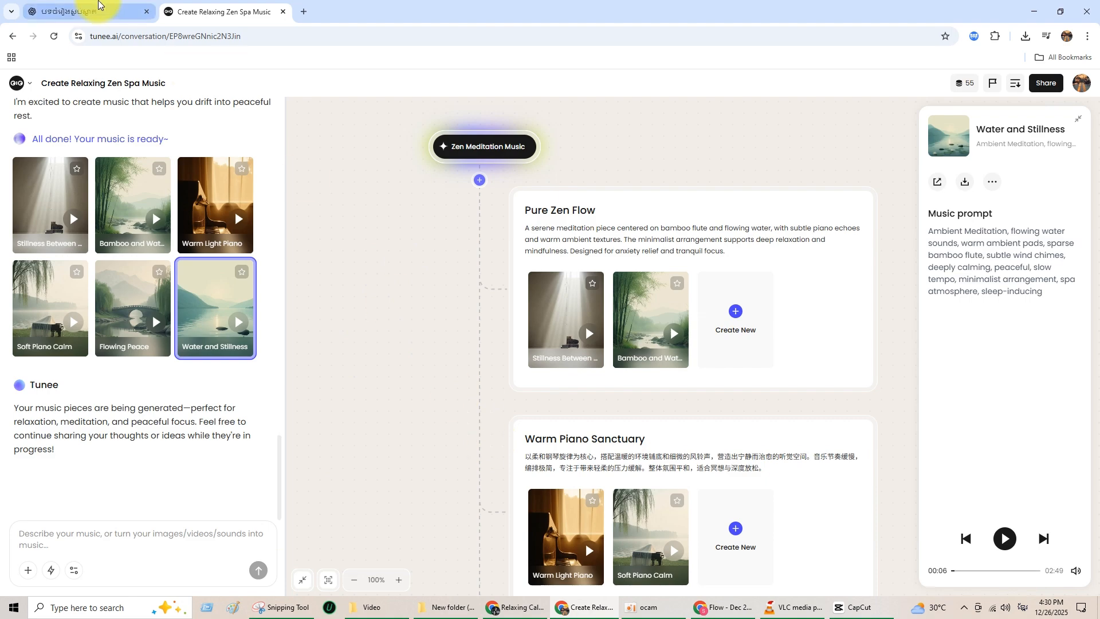
- Look over the CapCut timeline, the ChatGPT music prompt conversation and Tunee's Create Relaxing Zen Spa Music conversation
click(585, 612)
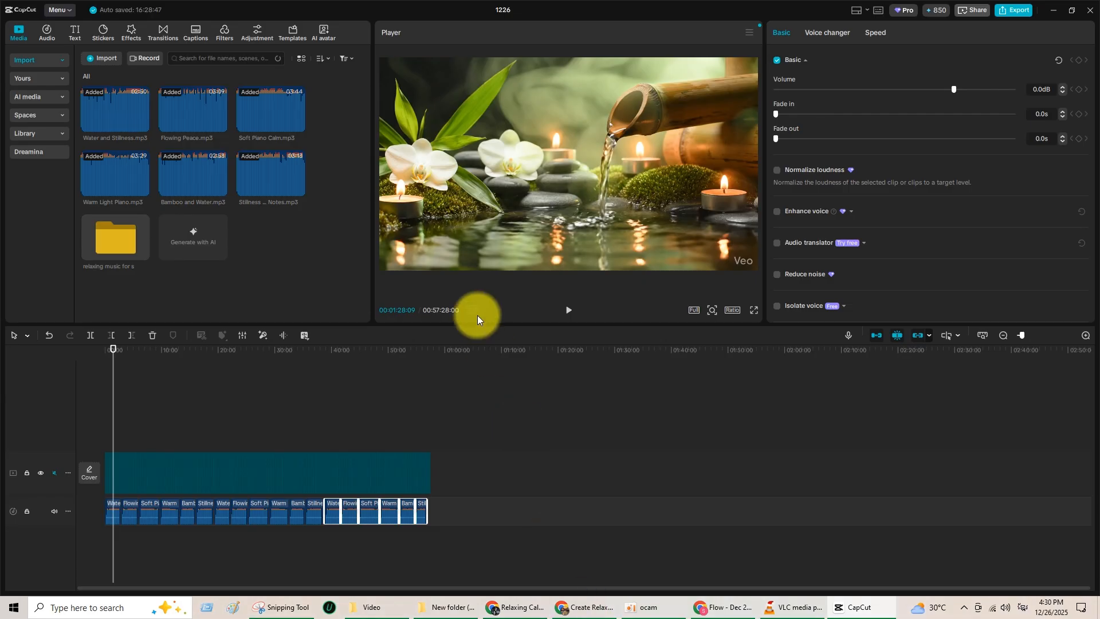
click(580, 609)
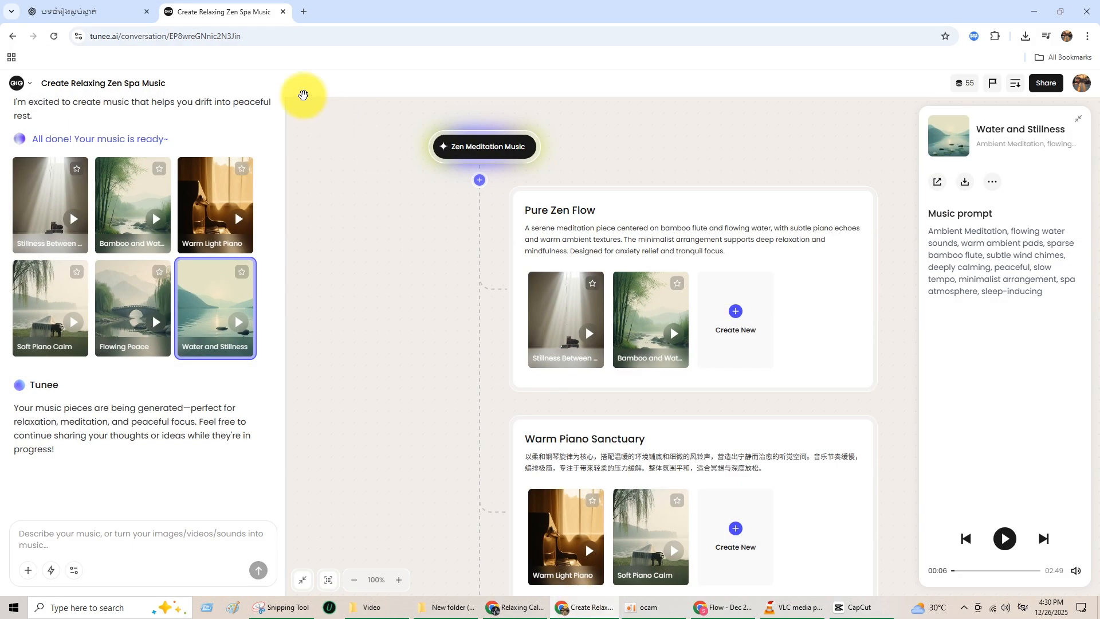
click(35, 6)
scroll(404, 301, up, 5)
click(215, 9)
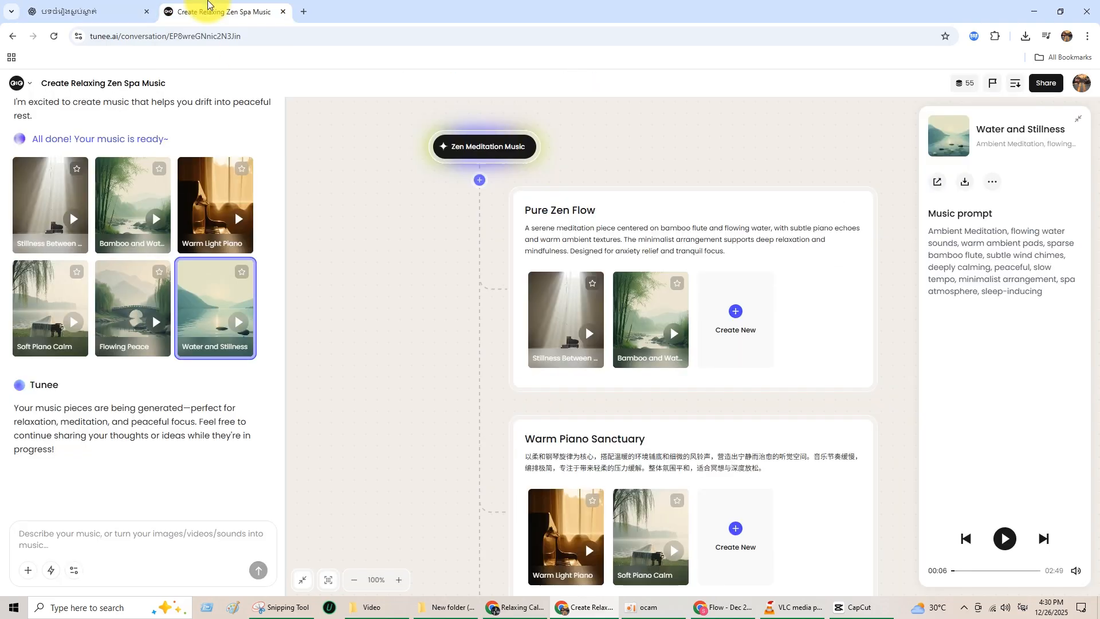
scroll(405, 302, up, 8)
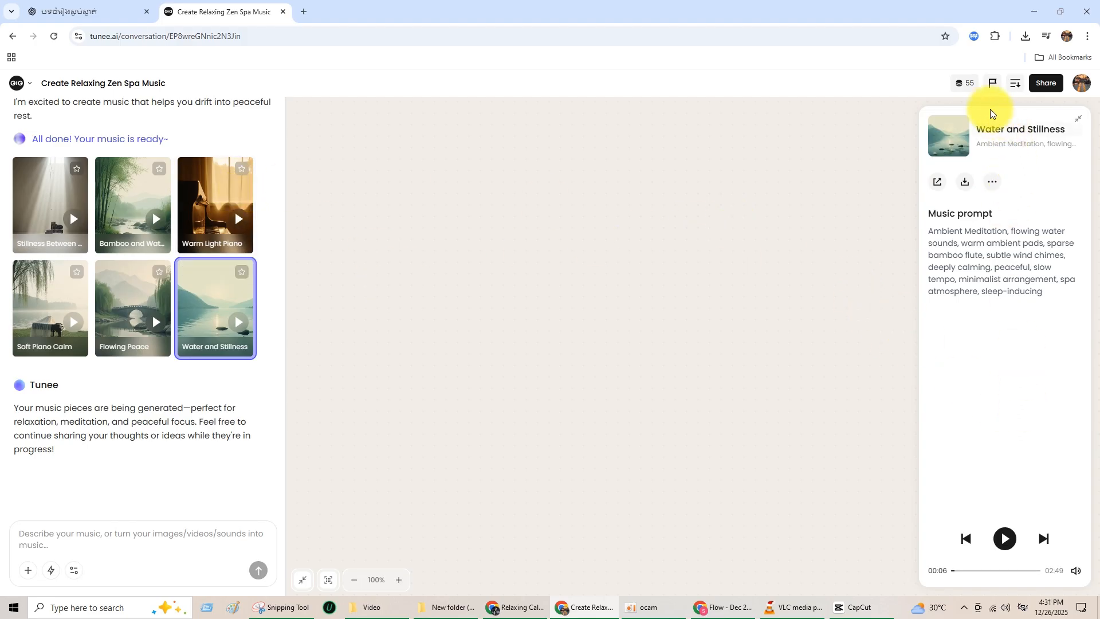
- Check the credit consumption details of the Tunee conversation
click(967, 84)
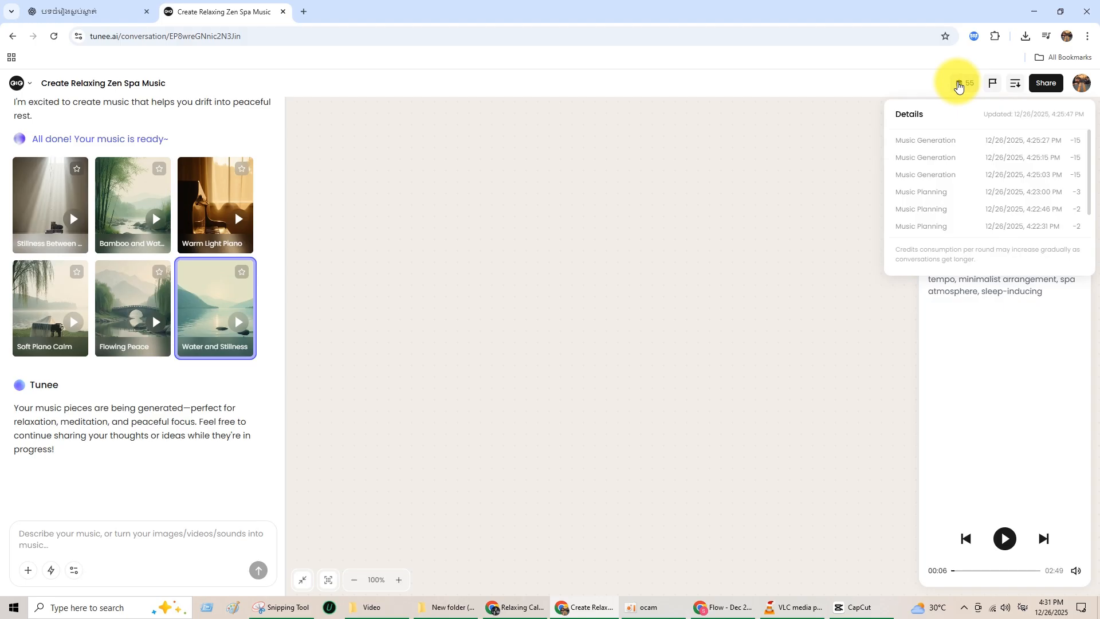
click(960, 85)
click(962, 83)
mouse_move(967, 88)
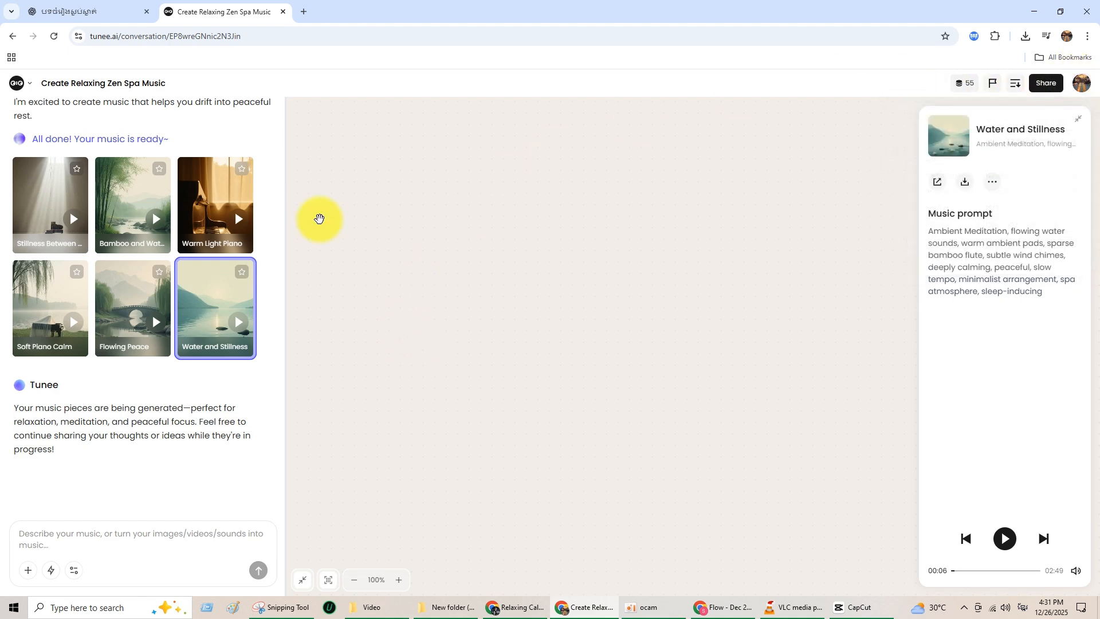
- Switch from Tunee to the ChatGPT conversation and view its instruments, chord progression and song structure
click(86, 8)
click(209, 8)
click(46, 5)
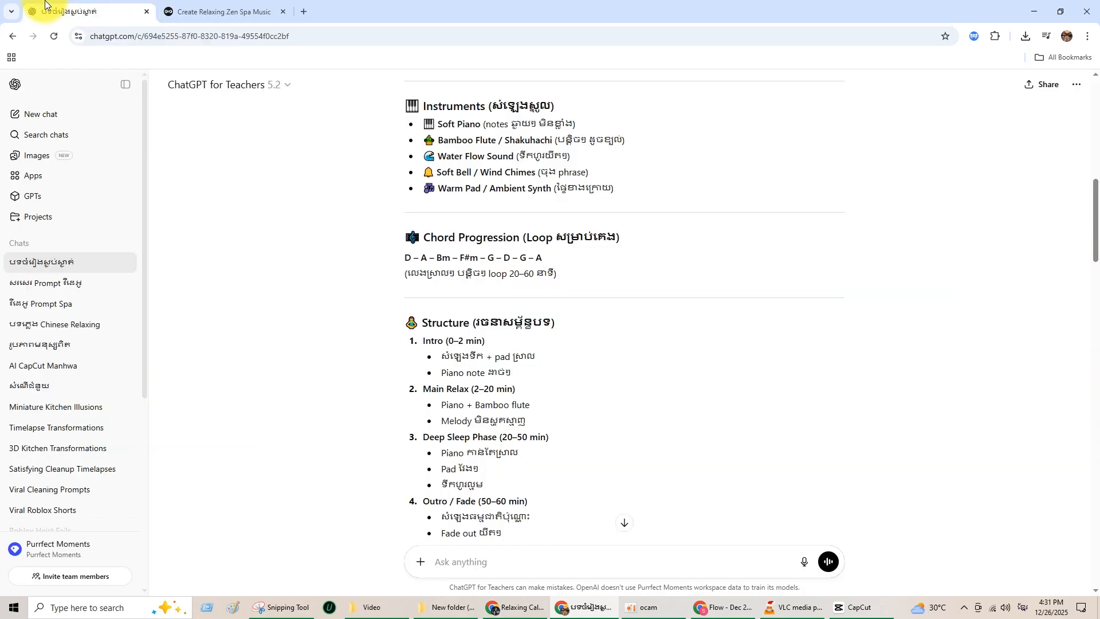
- Read through the Khmer music concept in ChatGPT, from title, mood and tempo to the optional humming lyrics and closing notes
scroll(498, 304, up, 10)
scroll(493, 311, down, 5)
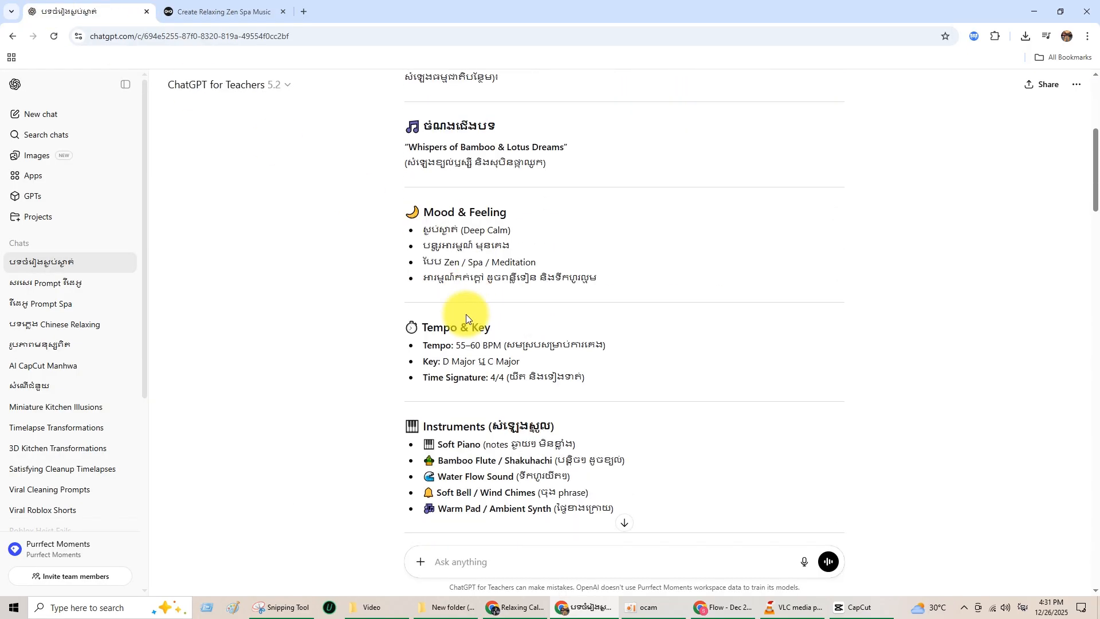
scroll(466, 318, down, 14)
scroll(461, 318, up, 15)
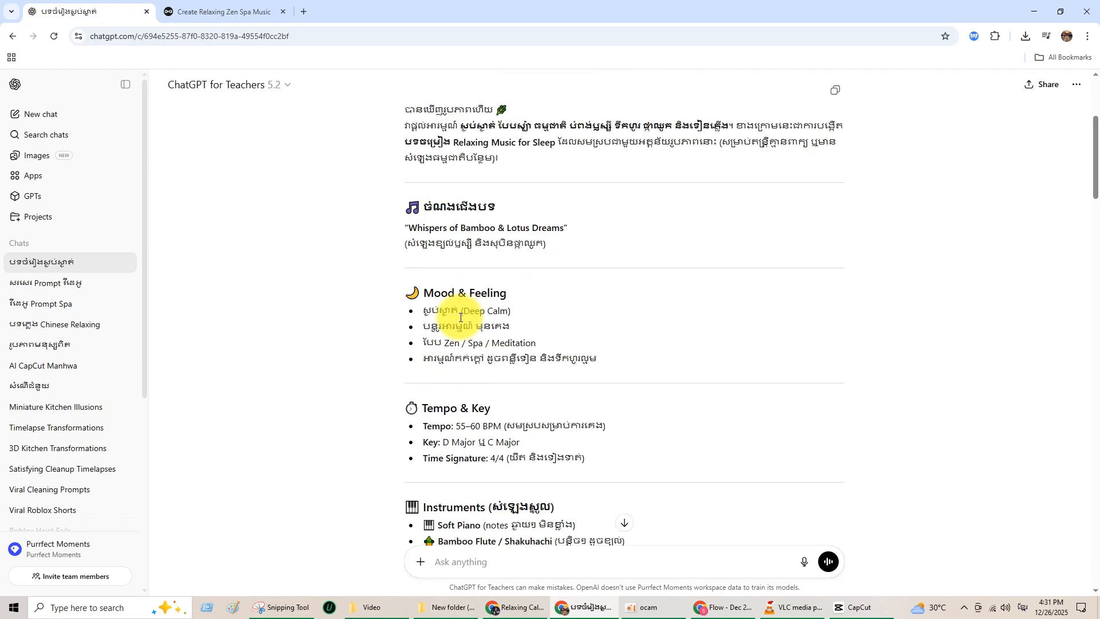
scroll(460, 317, up, 4)
scroll(455, 318, down, 16)
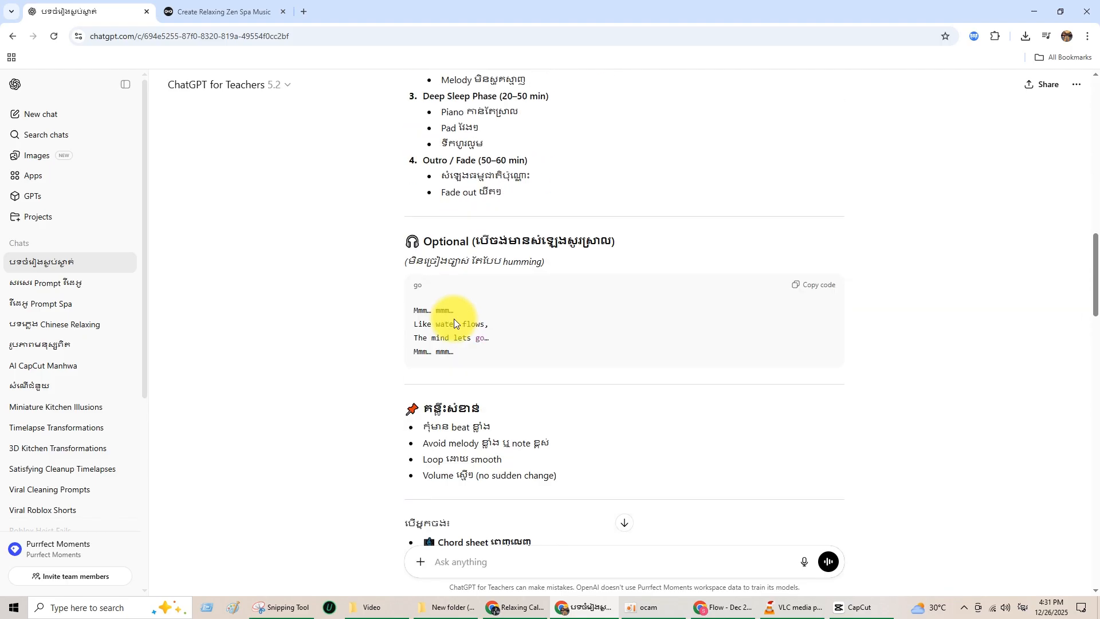
scroll(454, 319, down, 1)
- Compare the Tunee music results with the ChatGPT music concept and view the opening request and song title
click(203, 7)
click(100, 4)
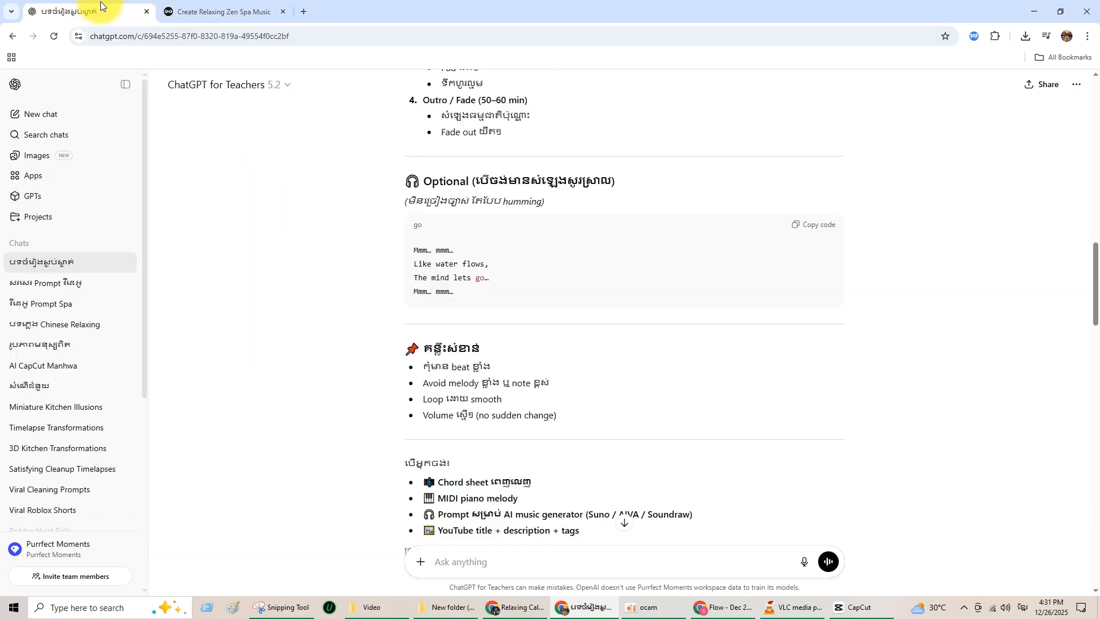
click(211, 6)
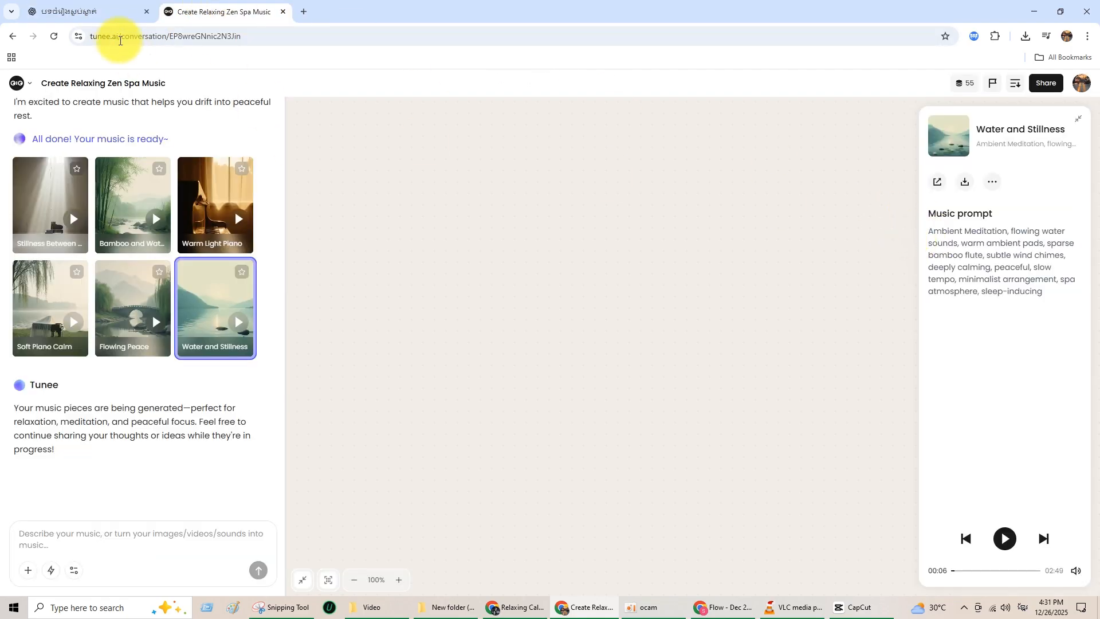
click(111, 9)
scroll(383, 248, up, 8)
scroll(387, 266, up, 10)
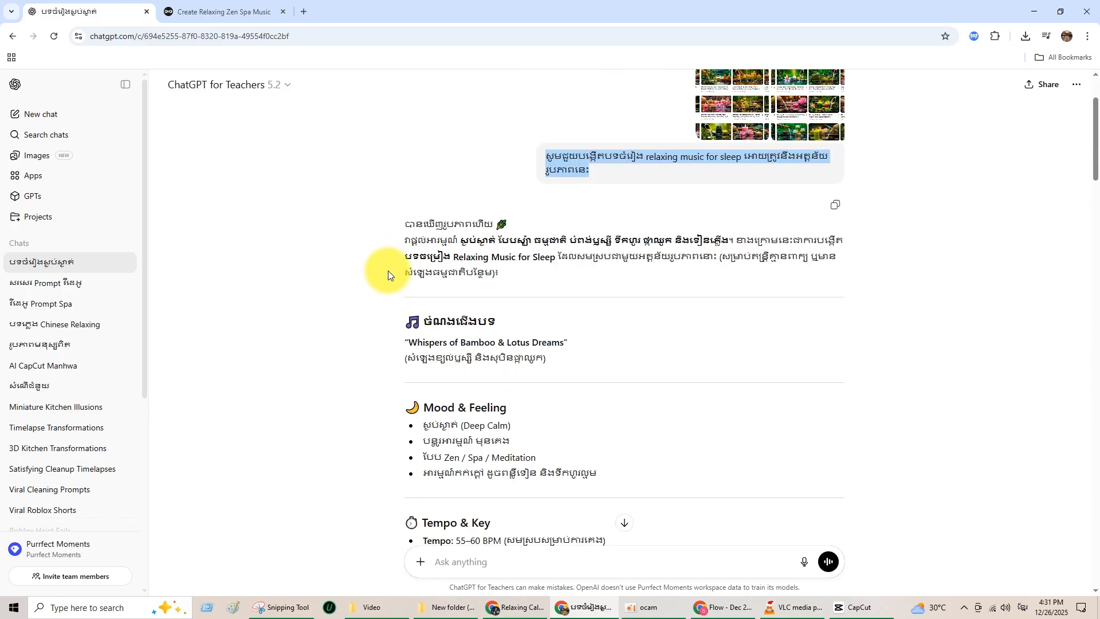
scroll(387, 272, down, 5)
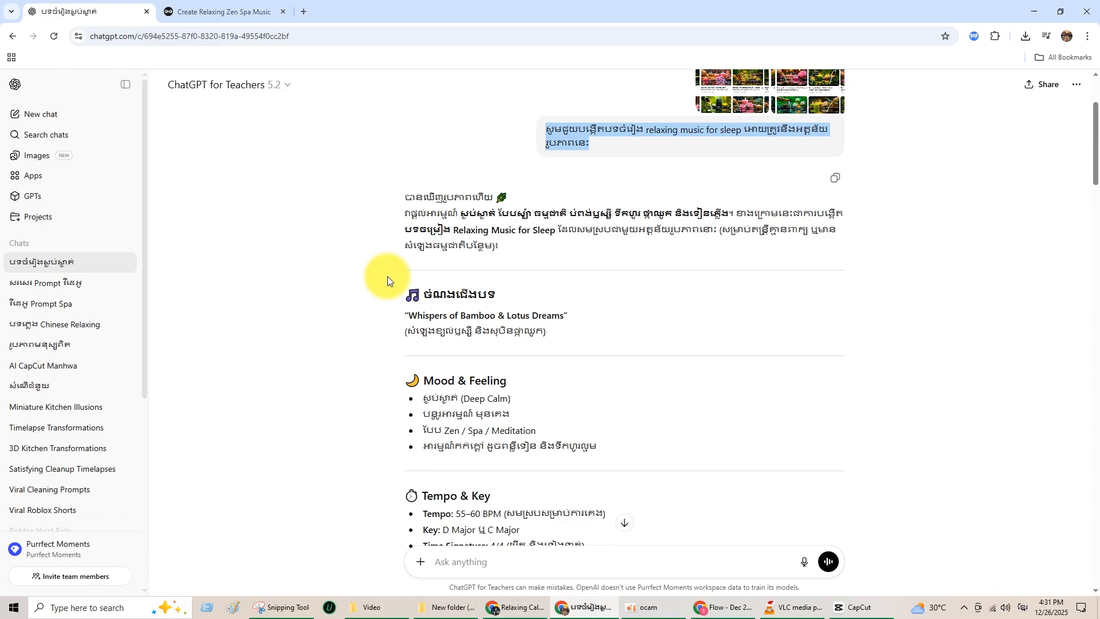
- Examine the opening ChatGPT request for relaxing sleep music matching the reference images, highlighting its wording
click(211, 5)
click(105, 5)
scroll(392, 289, up, 5)
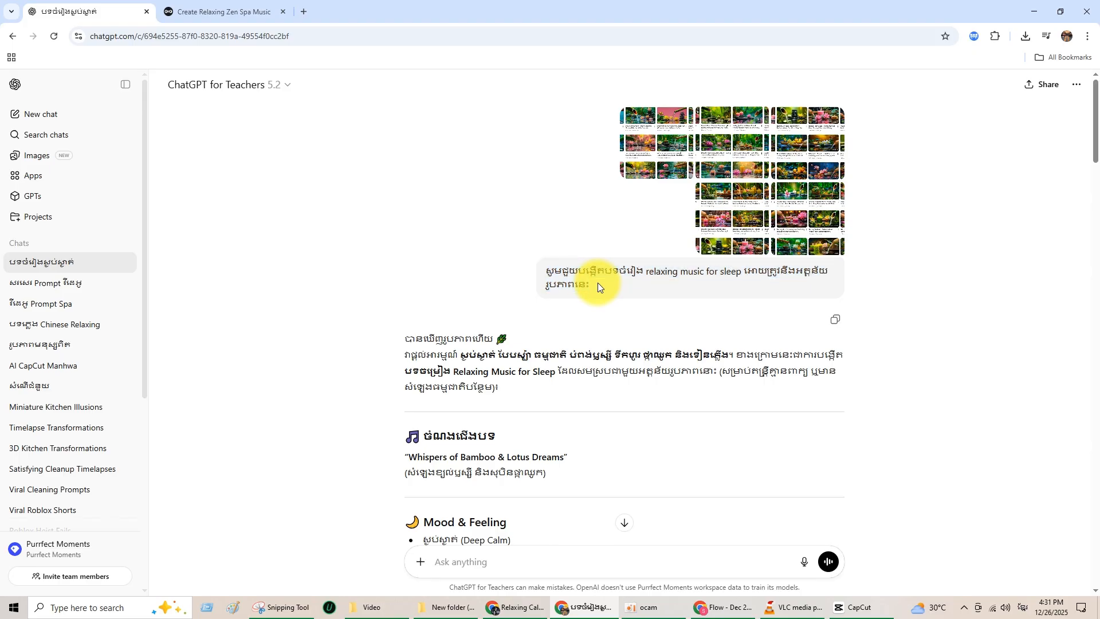
drag(597, 283, 521, 255)
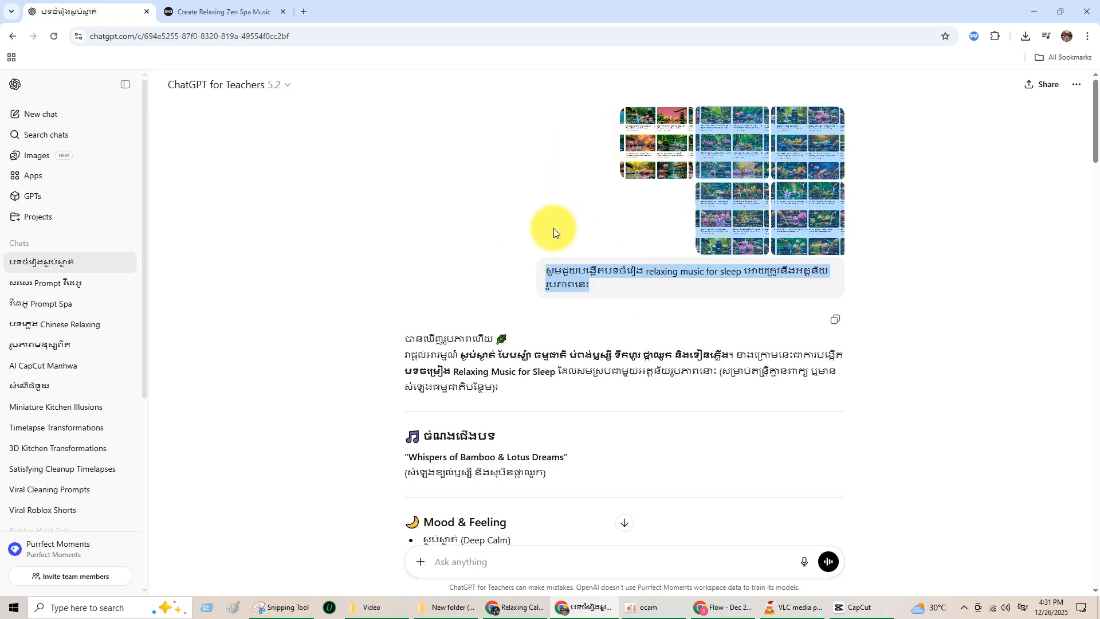
mouse_move(599, 296)
mouse_down()
mouse_move(524, 258)
mouse_move(593, 288)
mouse_up()
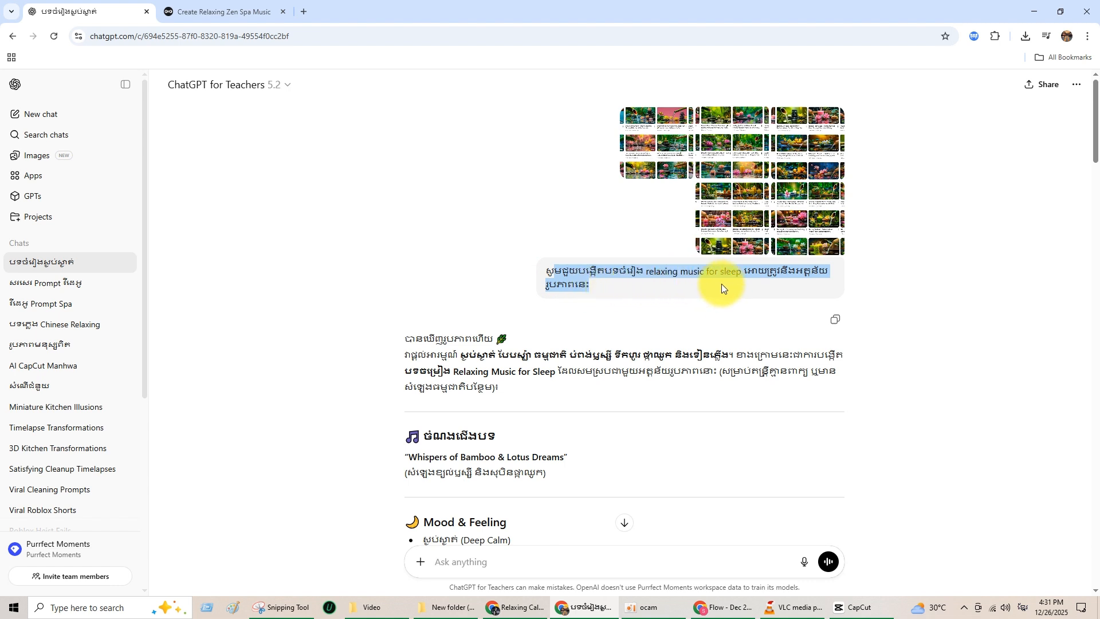
click(689, 281)
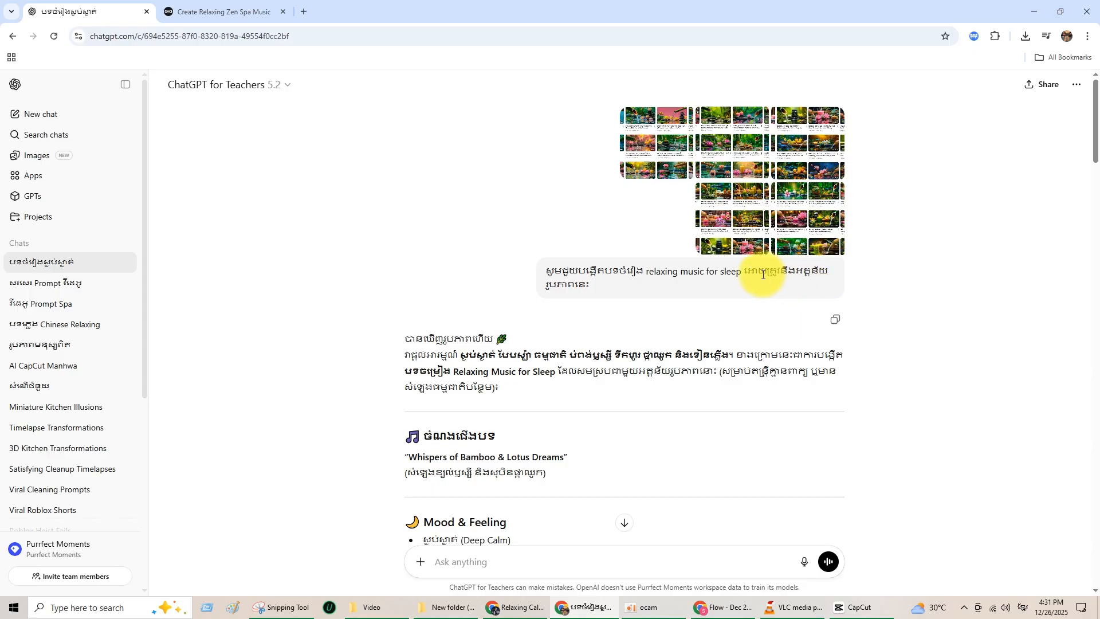
drag(759, 274, 831, 276)
click(713, 291)
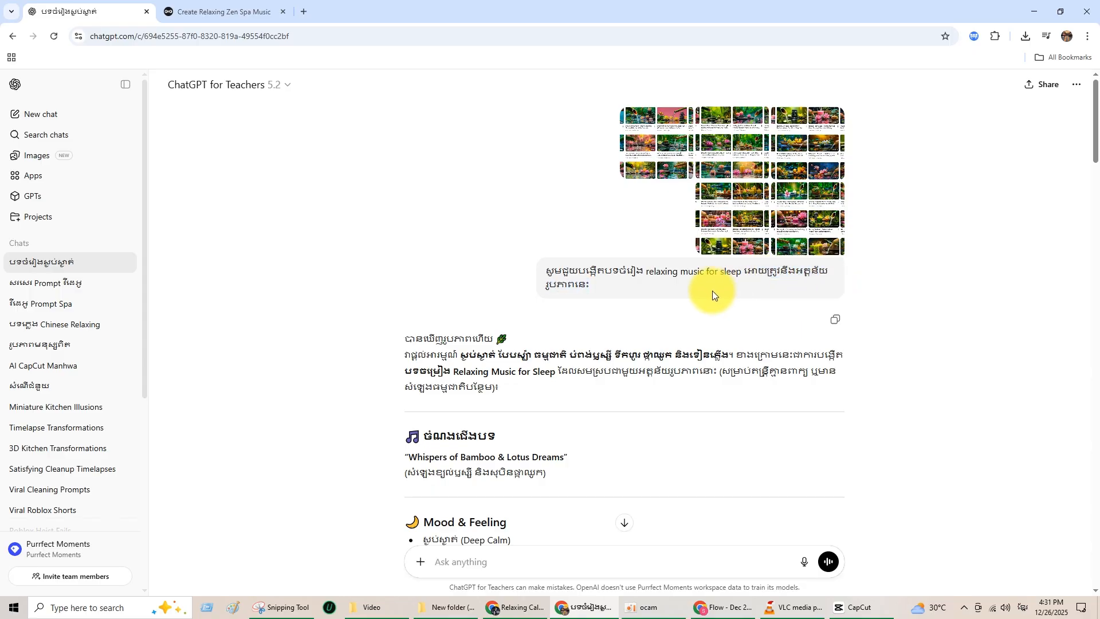
- Review the English version of the sleep music concept, including its instruments, chord progression and song structure, and return to the conversation's start
scroll(610, 314, down, 15)
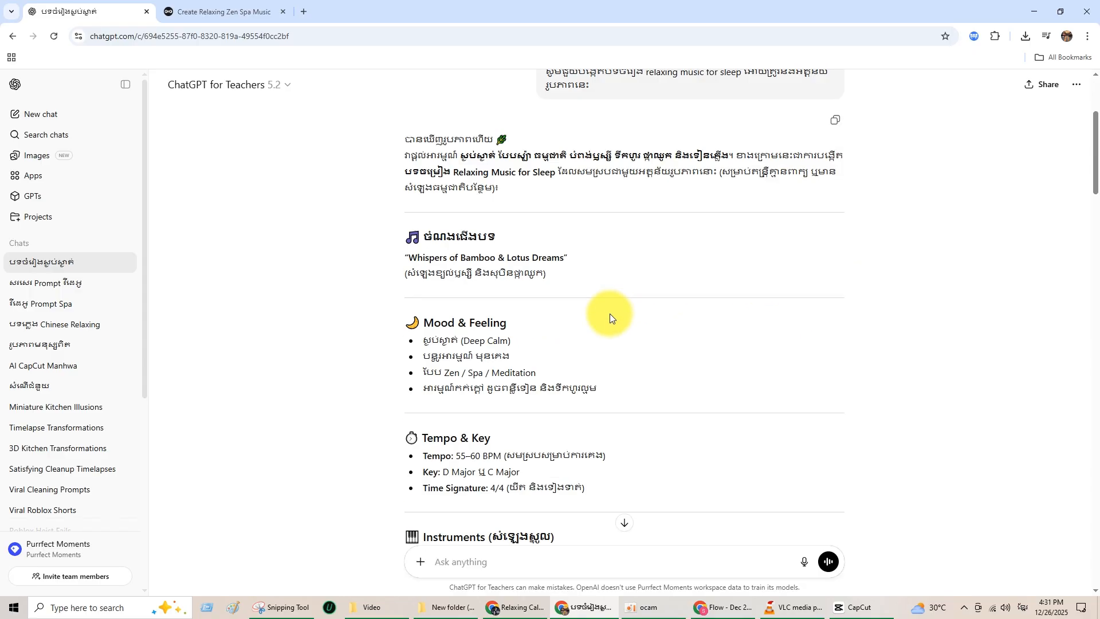
scroll(527, 402, down, 12)
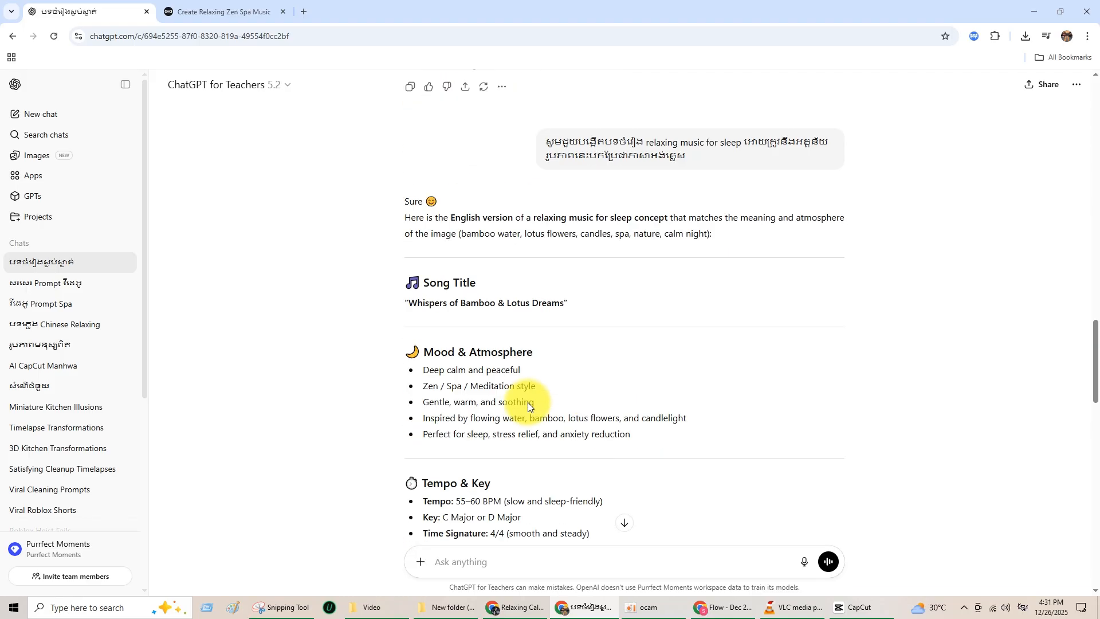
scroll(526, 402, up, 4)
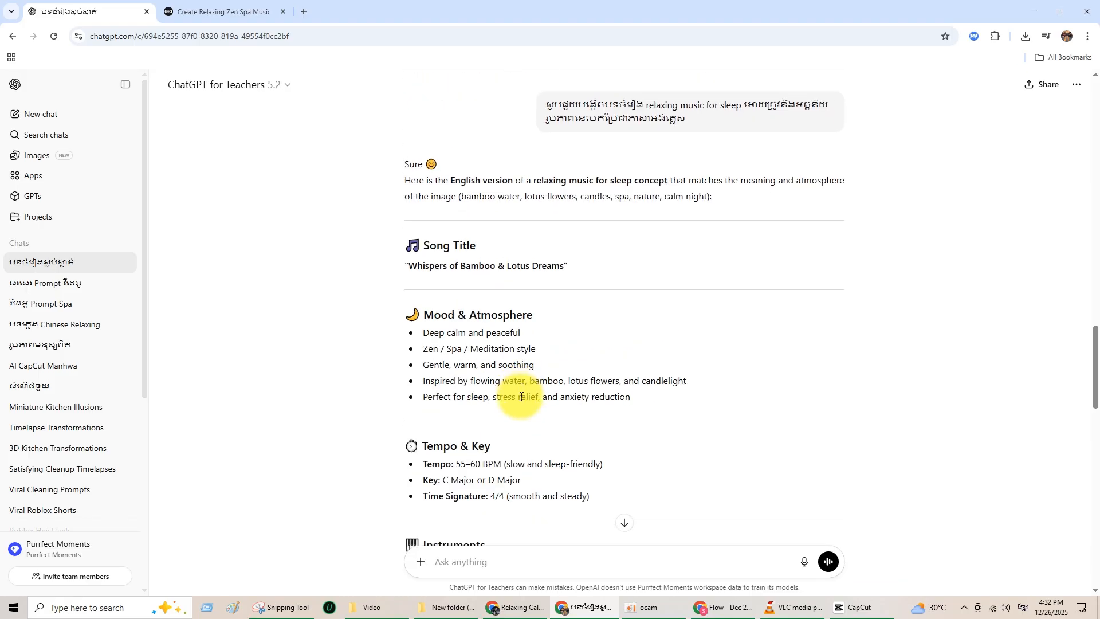
scroll(521, 403, down, 20)
scroll(521, 404, up, 2)
scroll(527, 410, up, 20)
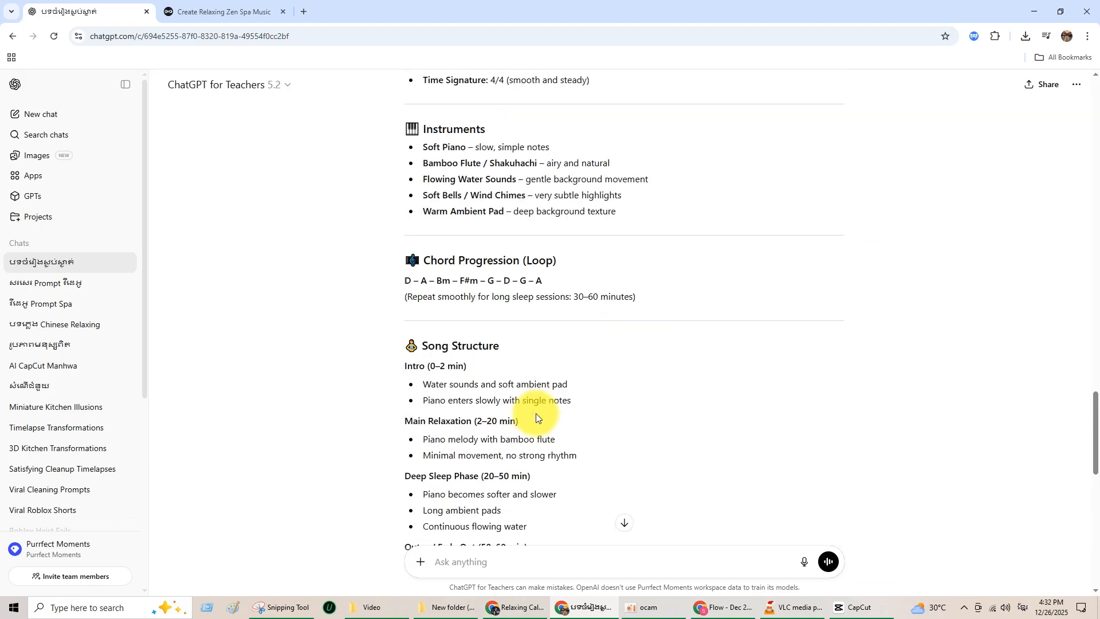
scroll(546, 424, up, 10)
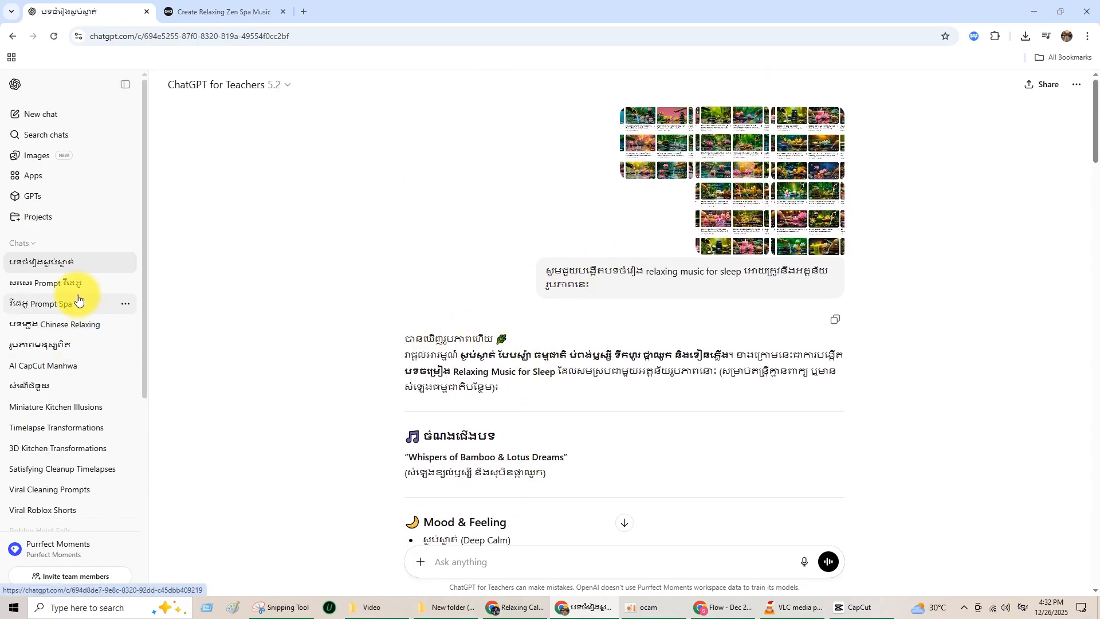
- Open the ChatGPT video prompt conversation and examine the request for five static-camera video prompts, highlighting its key phrases
click(67, 283)
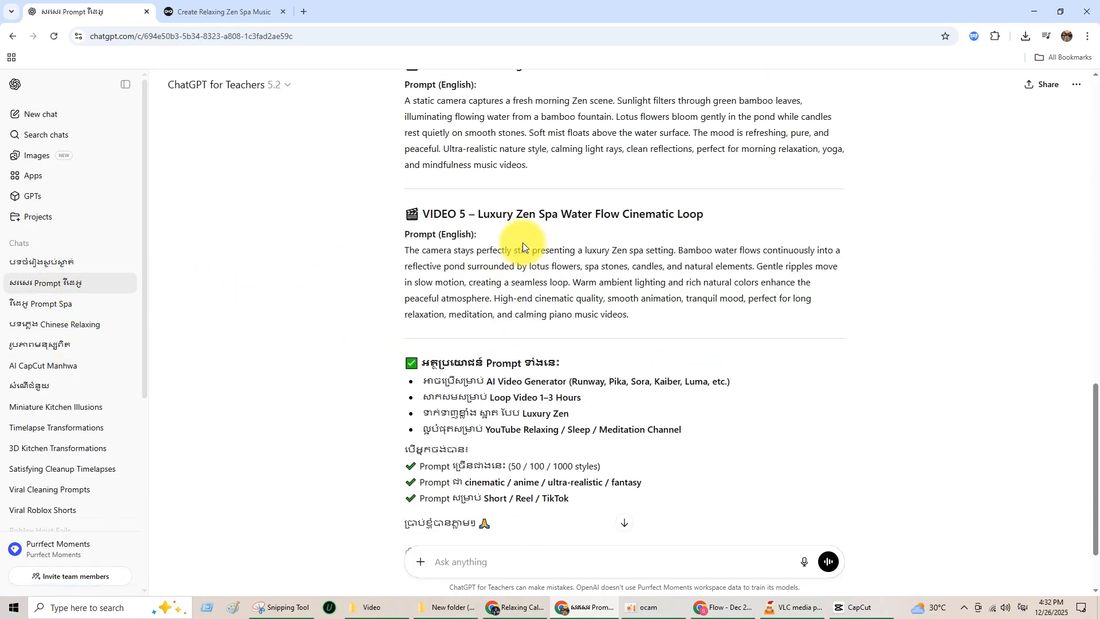
scroll(565, 270, up, 20)
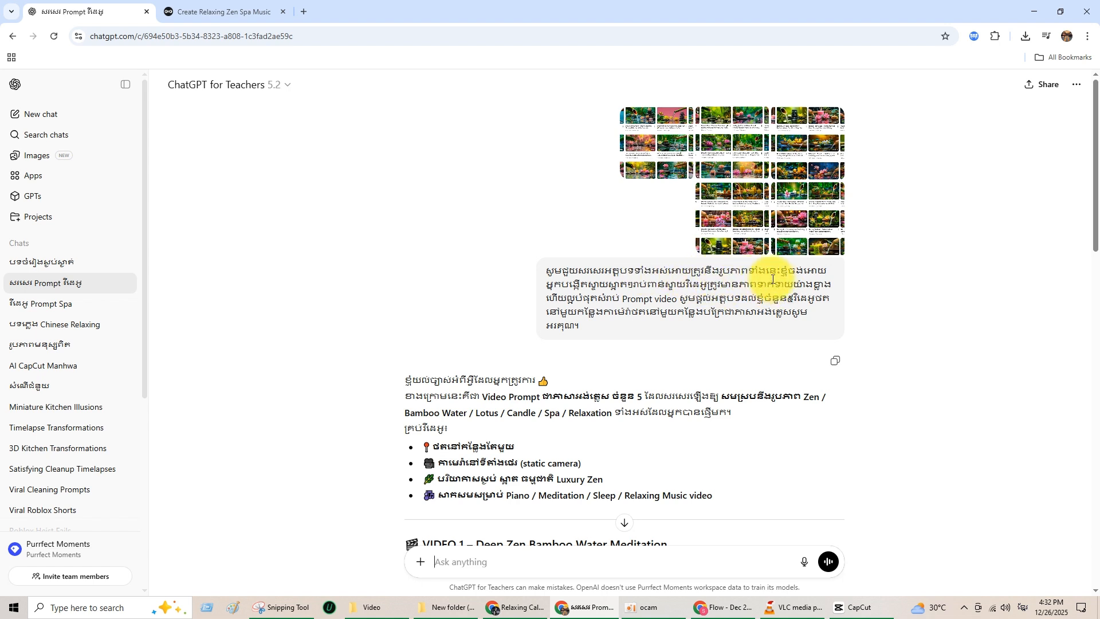
drag(780, 271, 831, 297)
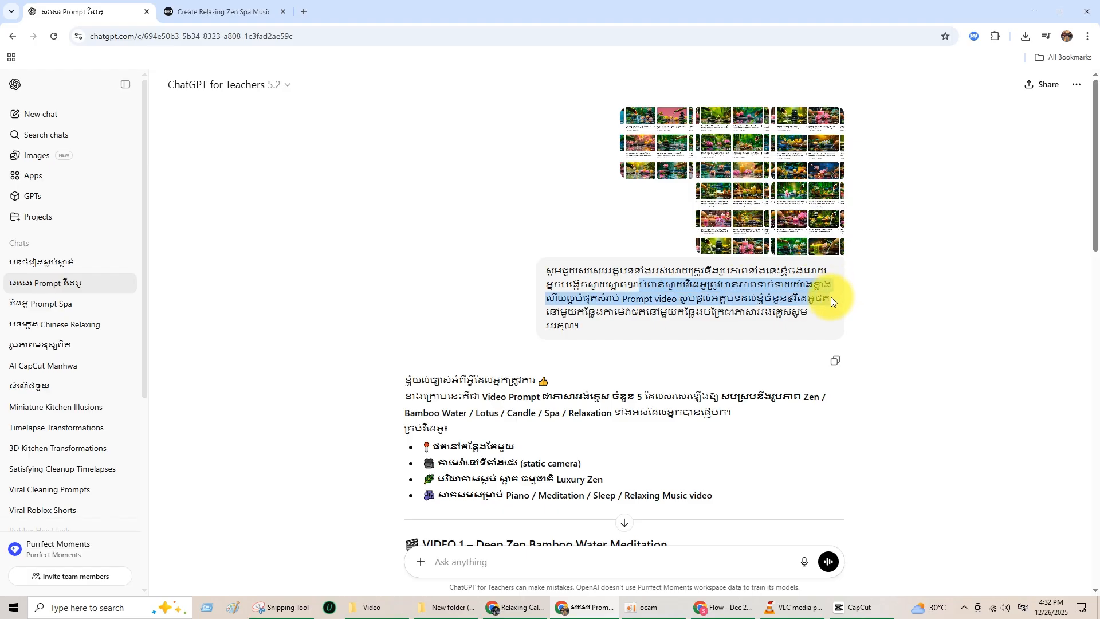
click(558, 301)
drag(583, 298, 743, 300)
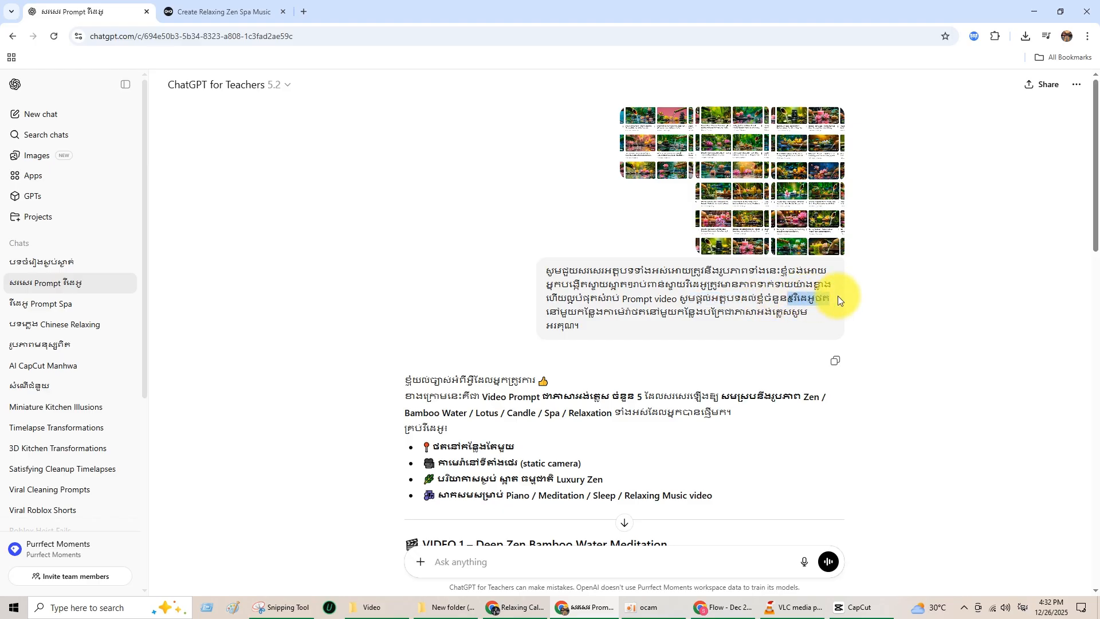
click(554, 312)
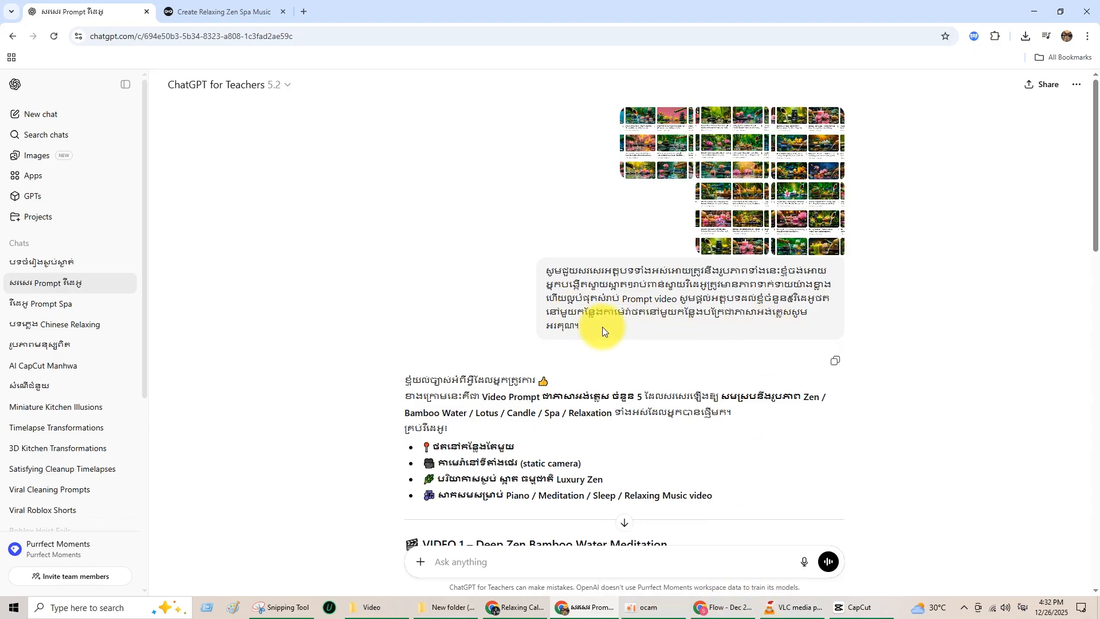
- Switch to CapCut and play the assembled spa video from about 1:28 on the timeline
click(802, 606)
click(798, 609)
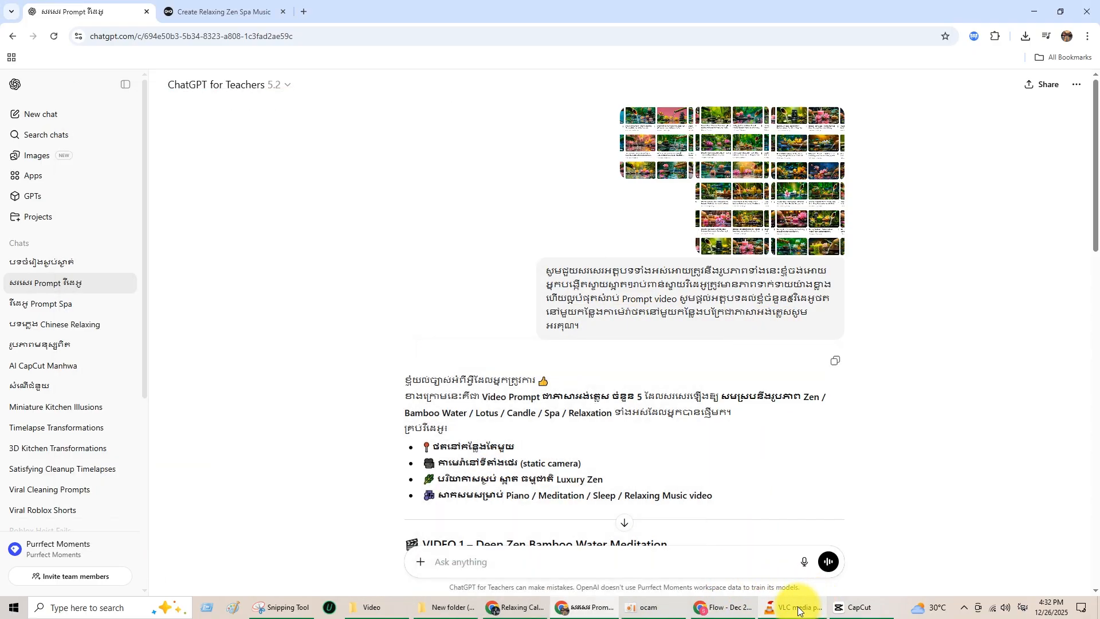
click(837, 609)
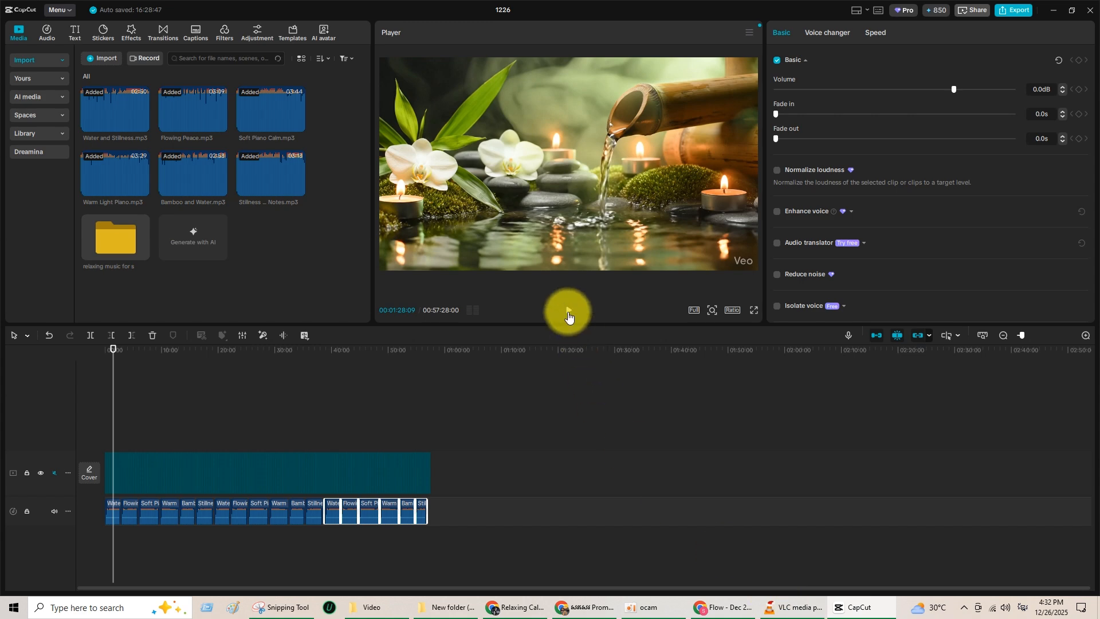
click(568, 312)
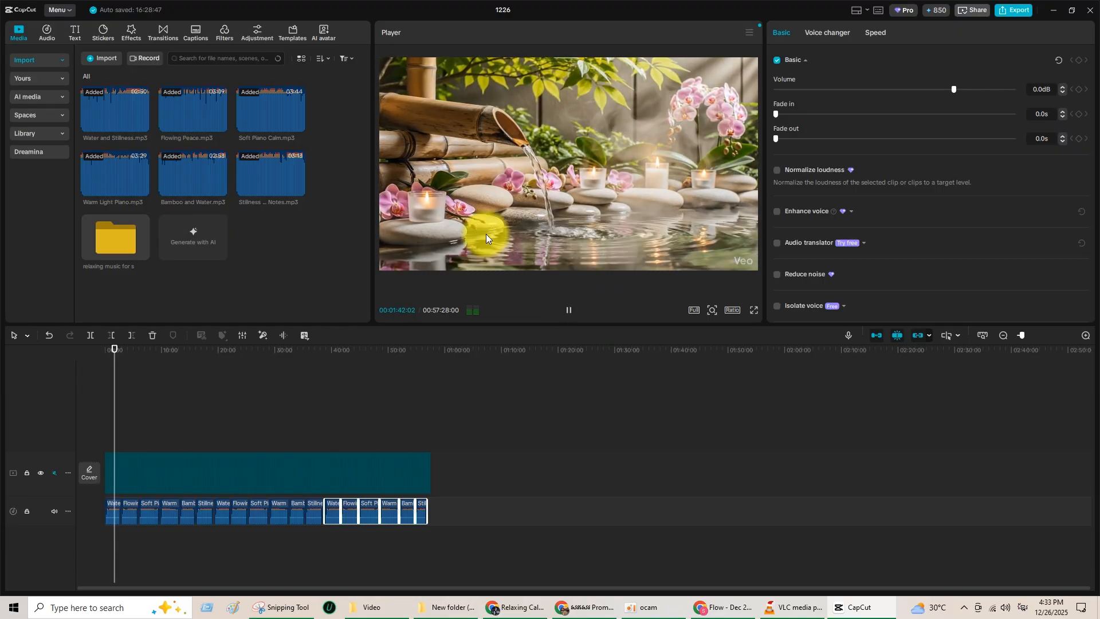
- Switch to the Flow project in Chrome and check the account's AI credits
click(727, 606)
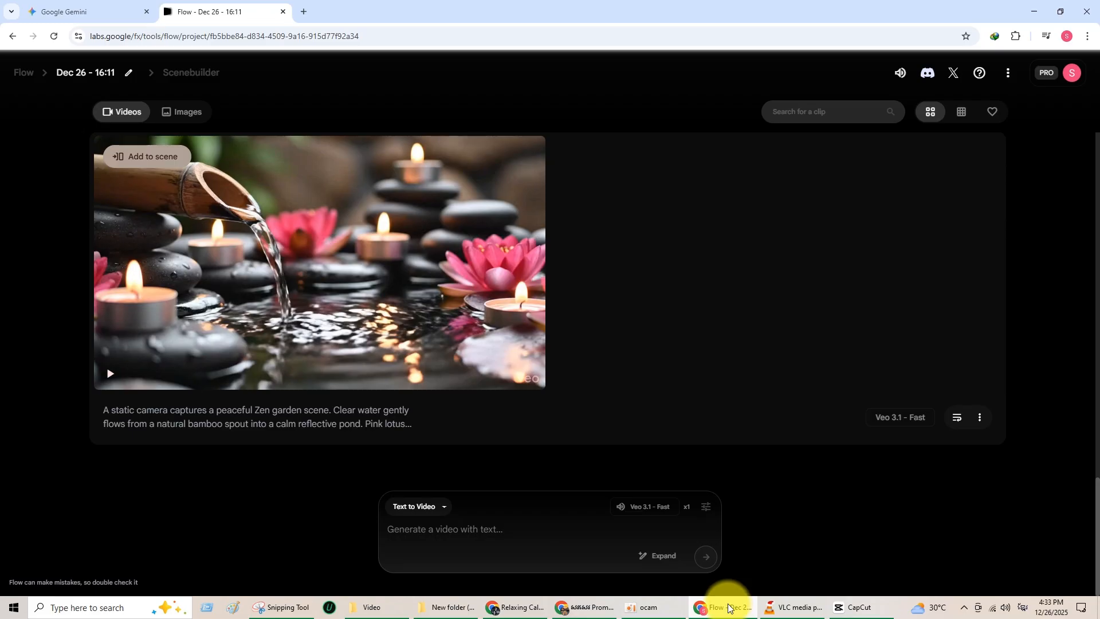
click(1072, 72)
click(1072, 73)
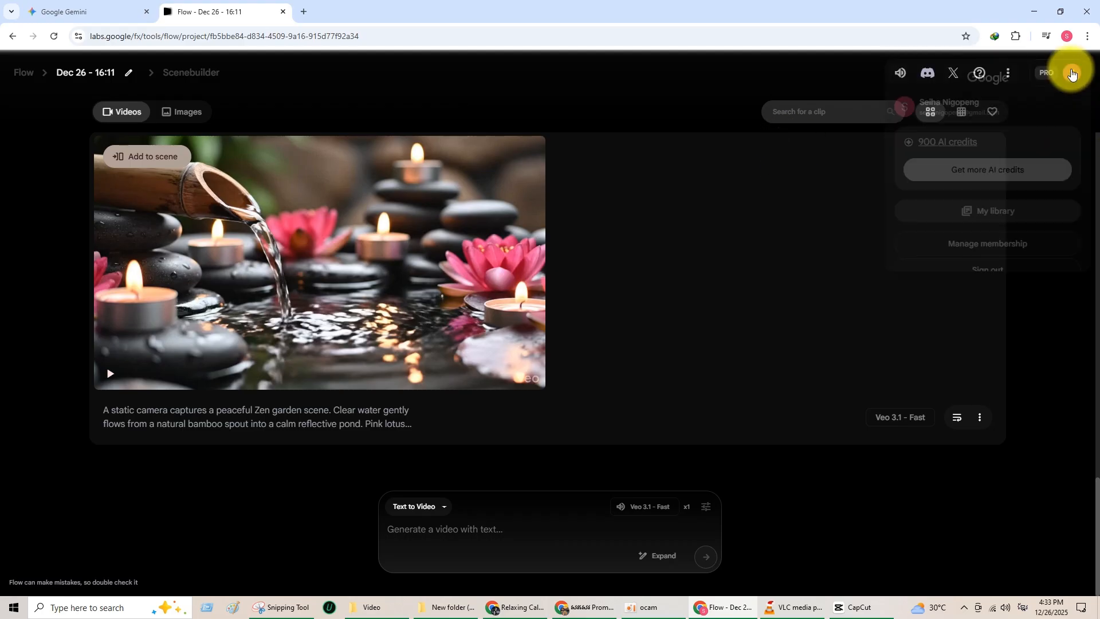
click(1071, 73)
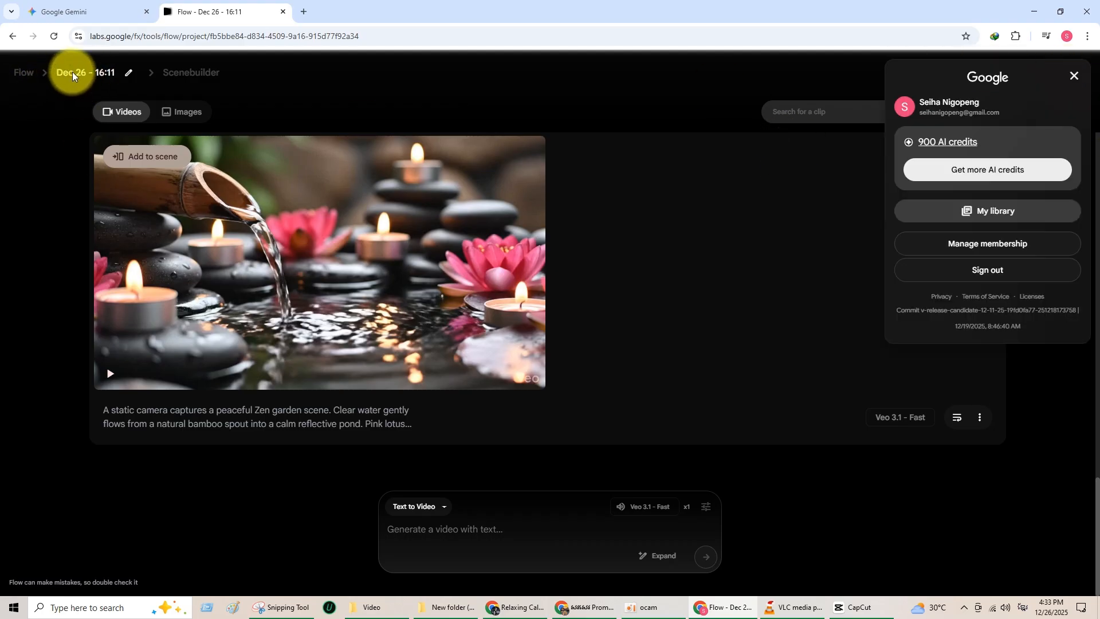
click(74, 11)
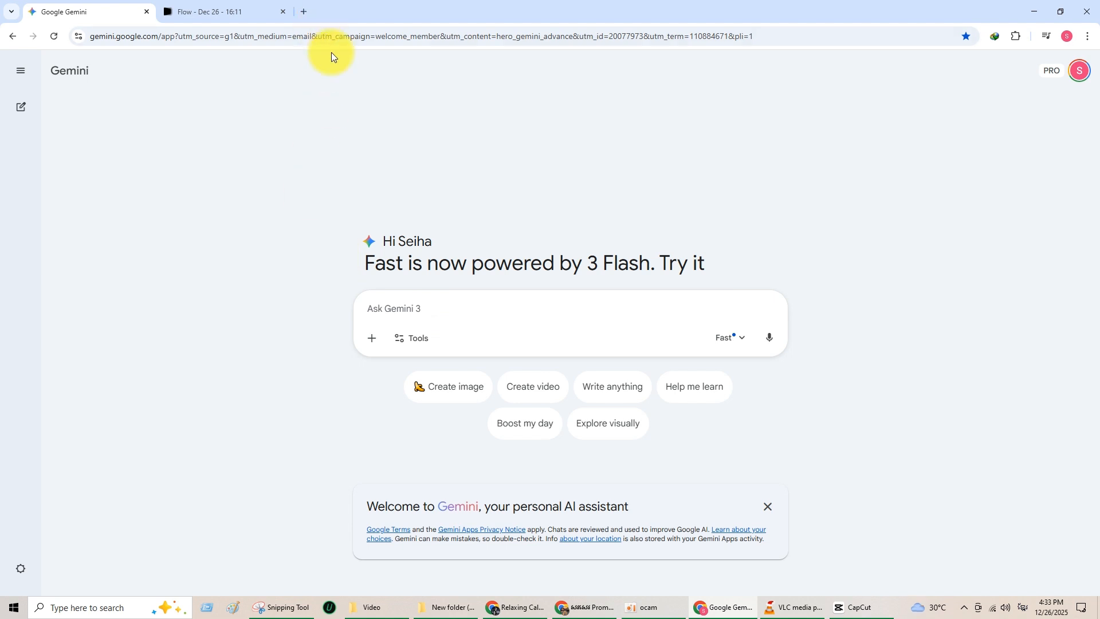
click(202, 11)
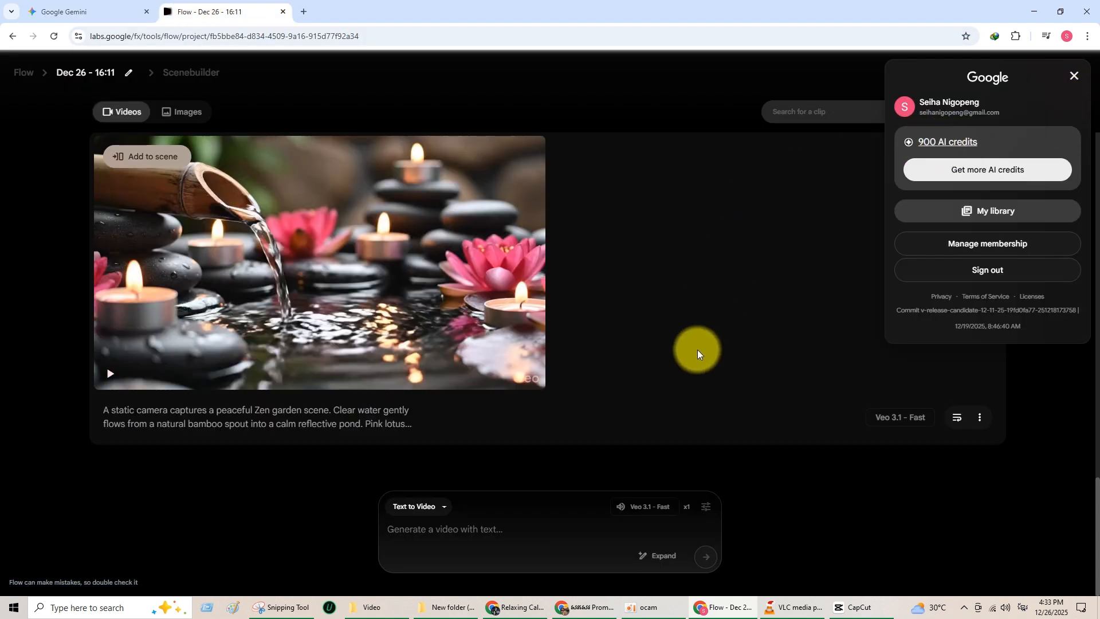
click(1084, 81)
scroll(480, 411, up, 2)
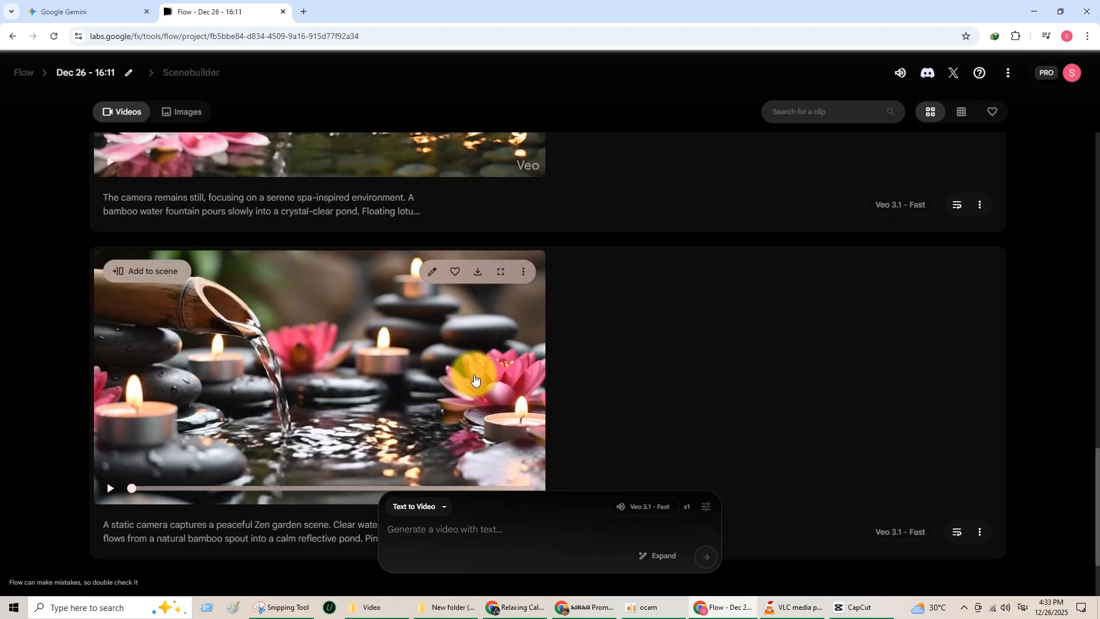
scroll(417, 422, up, 6)
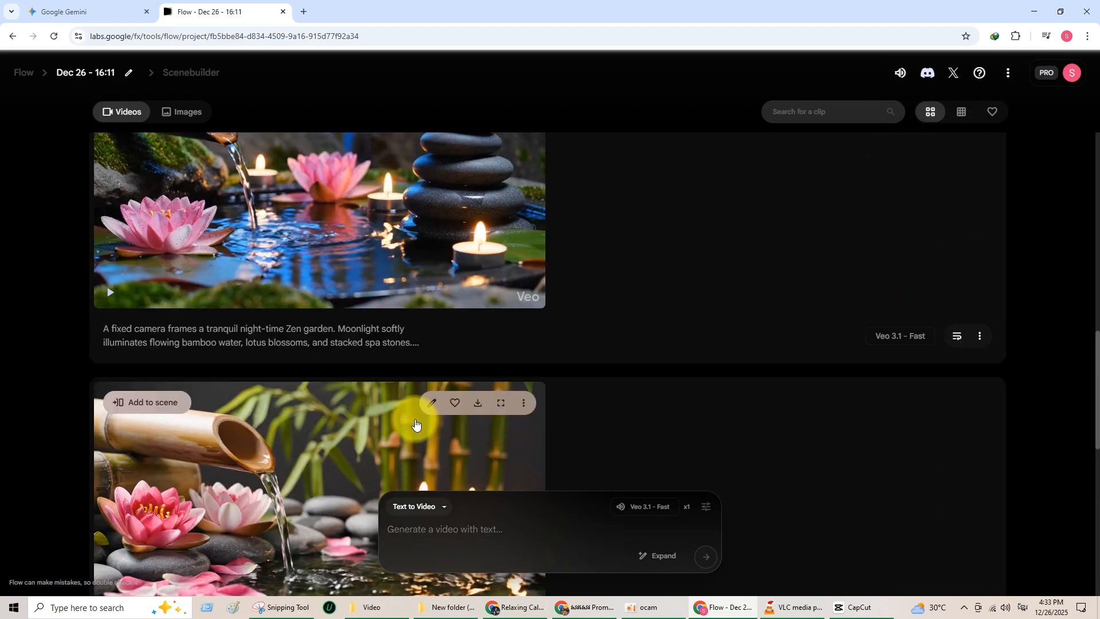
scroll(523, 368, up, 10)
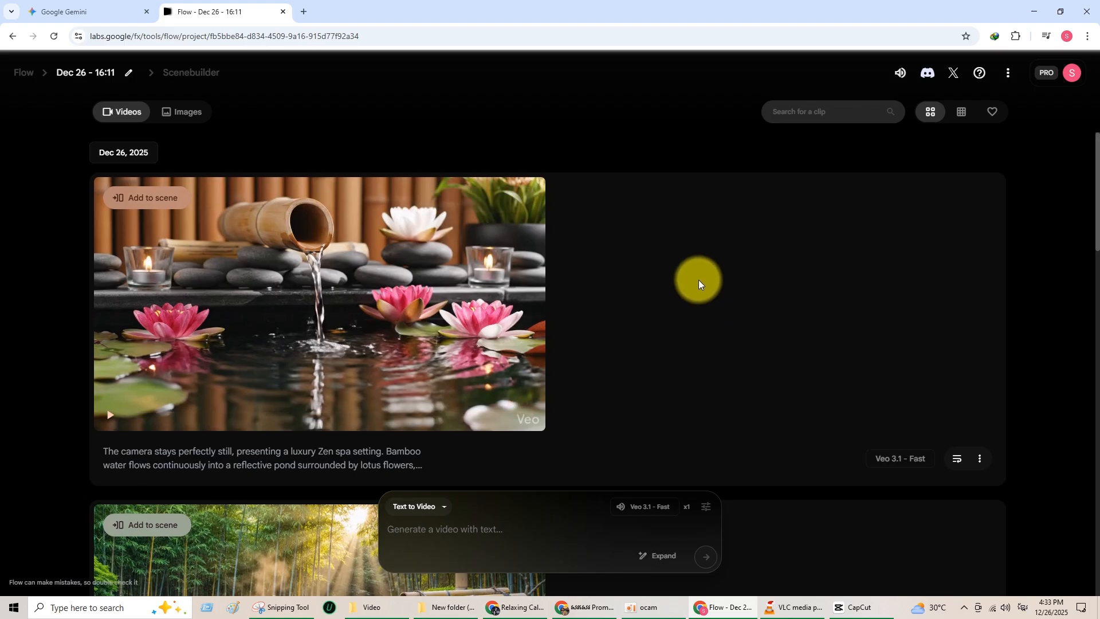
- Switch back to CapCut and pause the timeline playback
click(792, 606)
click(857, 606)
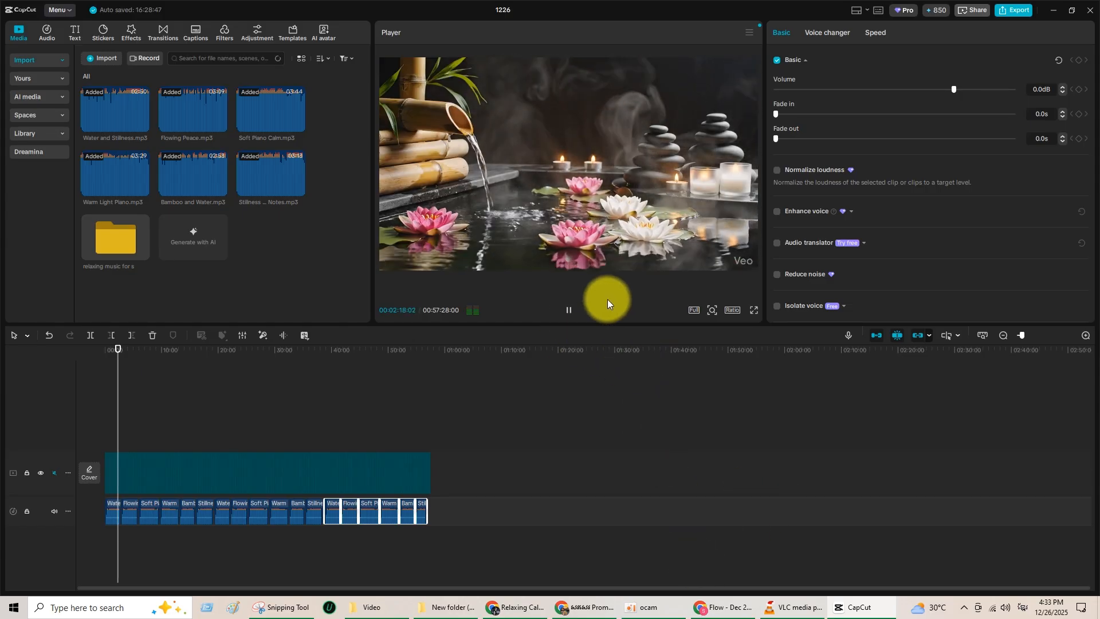
click(560, 309)
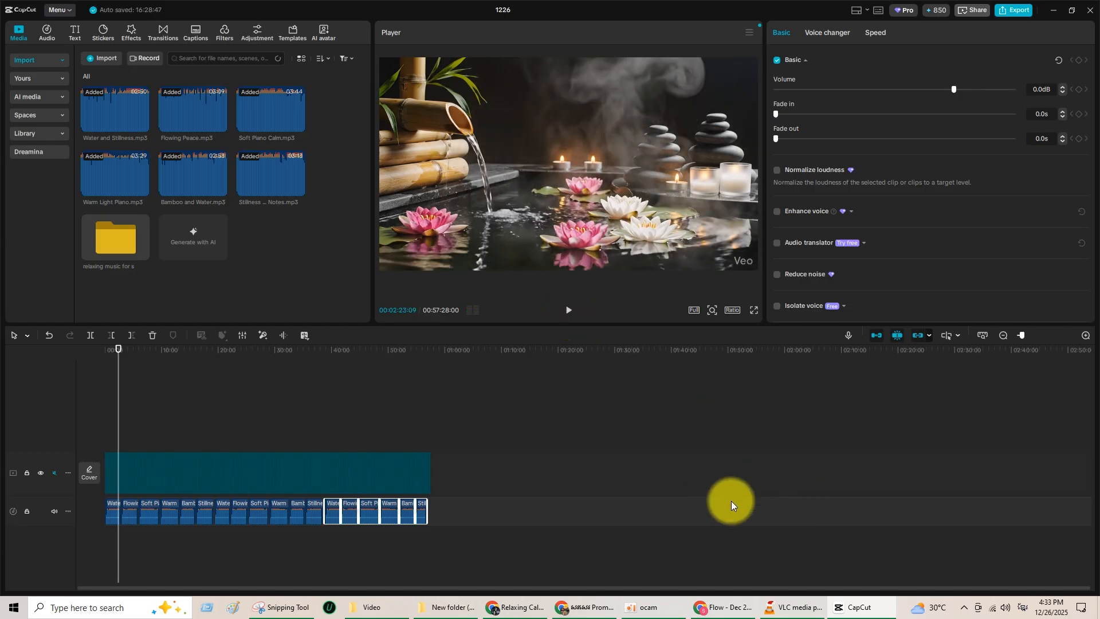
click(857, 612)
click(854, 612)
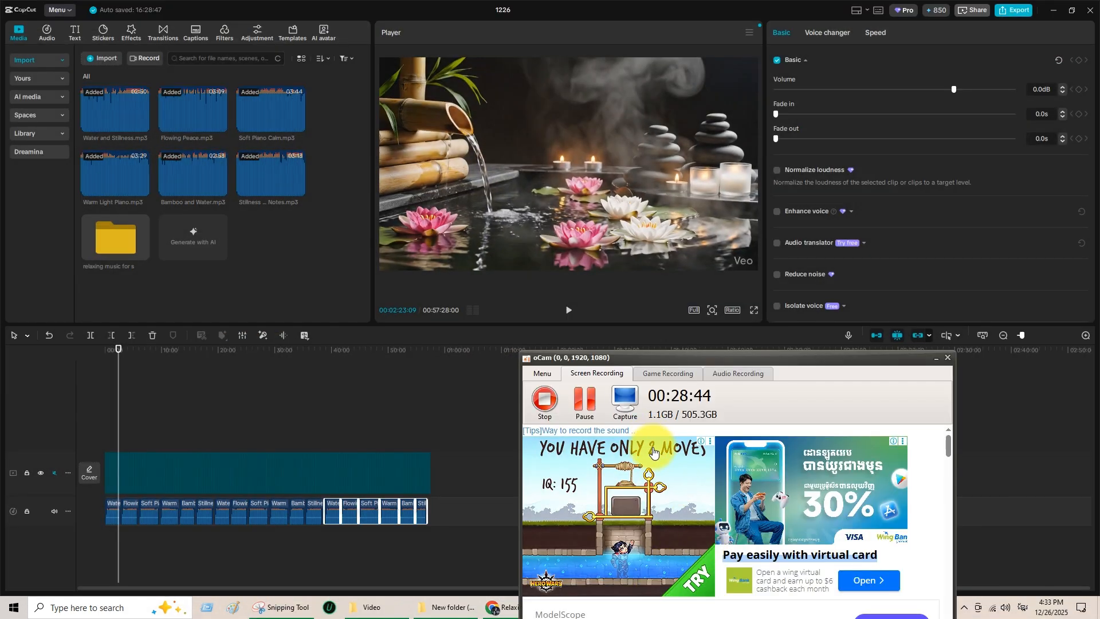
click(580, 407)
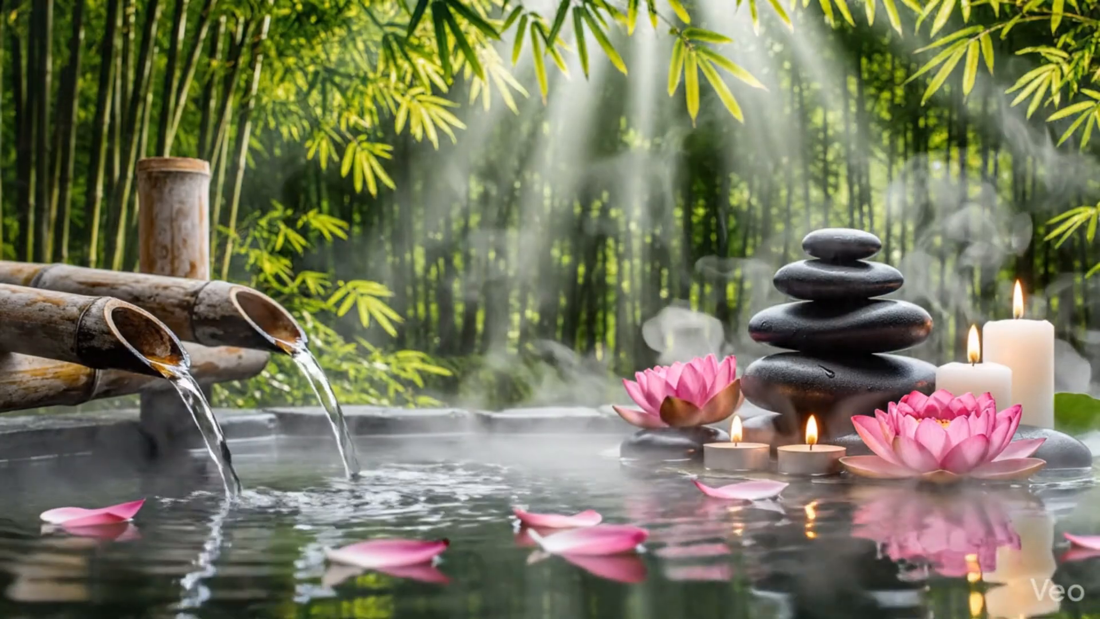